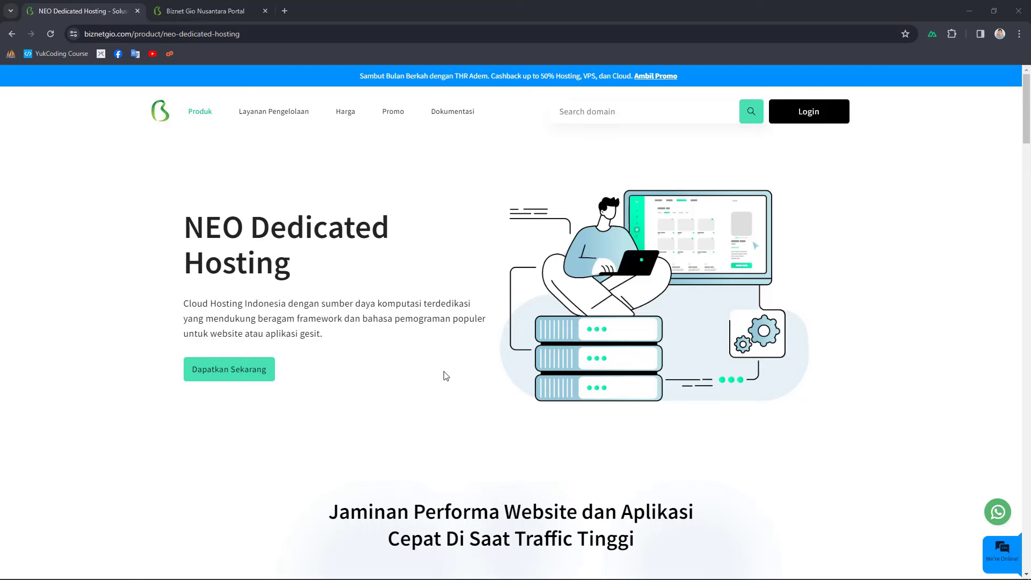
# - Scroll the NEO Dedicated Hosting page past the feature cards to the cP SS 2.1 plan at Rp210.000/month
pyautogui.scroll(-4, 446, 373)
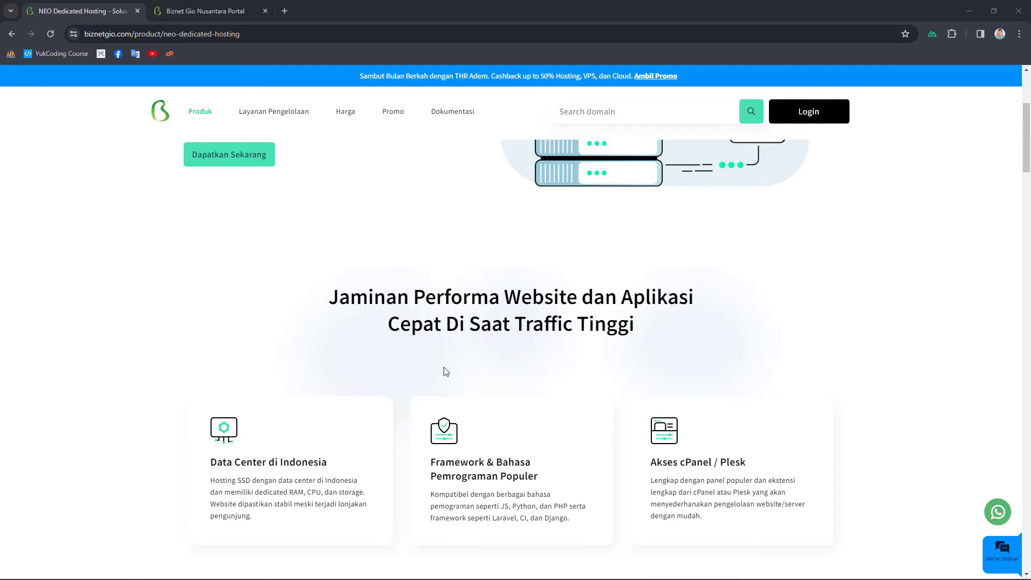
pyautogui.scroll(-3, 446, 372)
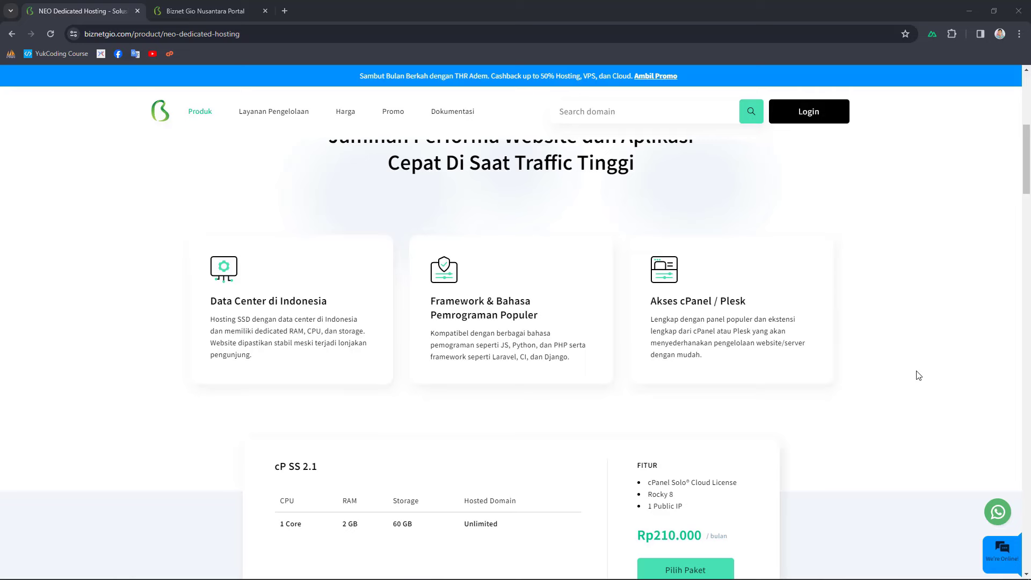
# - Scroll through every NEO Dedicated Hosting pricing card to the page bottom, then jump back to the top
pyautogui.scroll(-3, 916, 373)
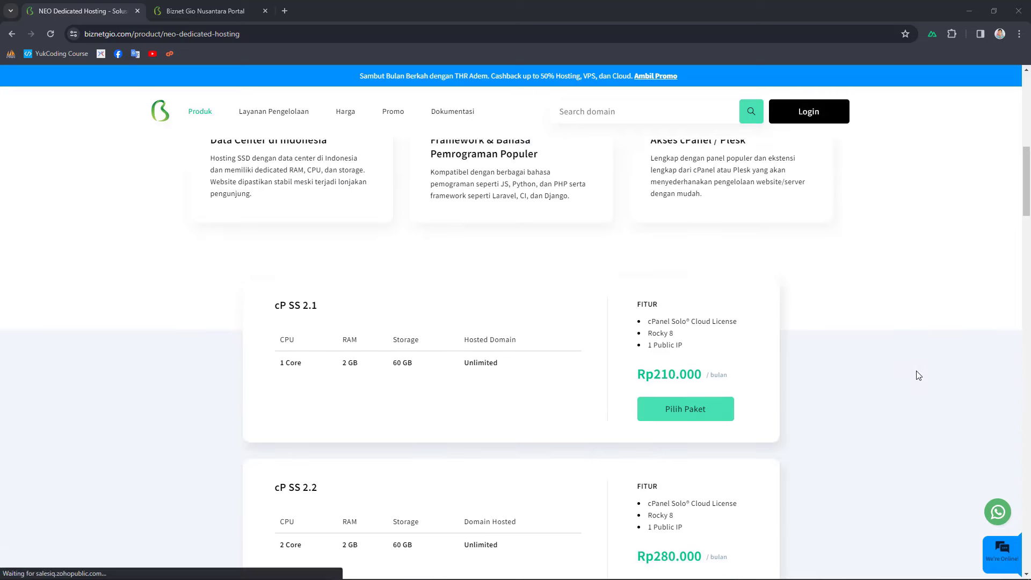
pyautogui.scroll(-2, 946, 360)
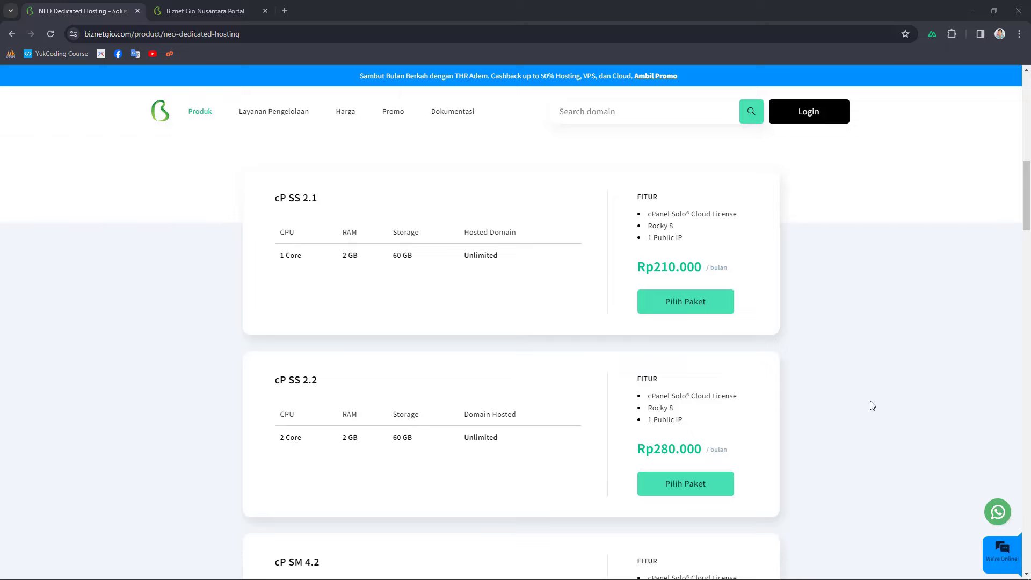
pyautogui.scroll(-5, 873, 405)
pyautogui.scroll(-4, 1027, 283)
pyautogui.moveTo(1028, 283); pyautogui.dragTo(1027, 465)
pyautogui.press('Home')
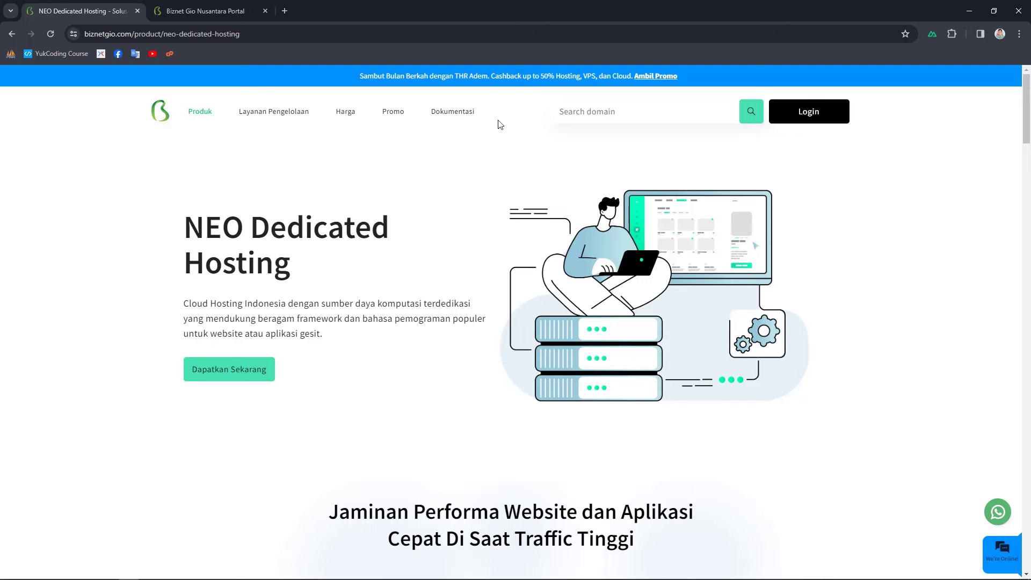
# - Switch to the Biznet Gio Nusantara Portal tab and expand the Web section in the sidebar
pyautogui.click(207, 11)
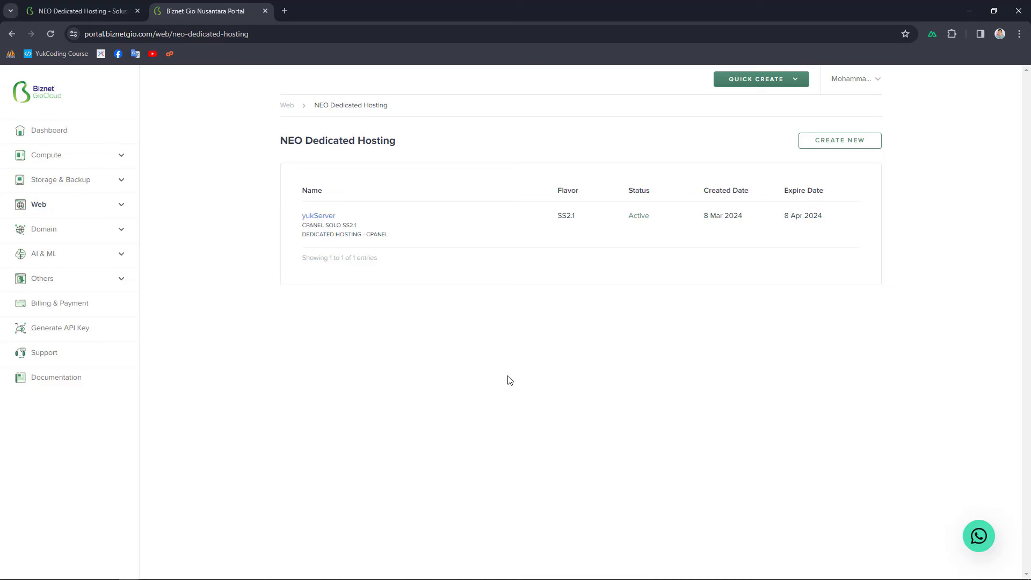
pyautogui.click(125, 207)
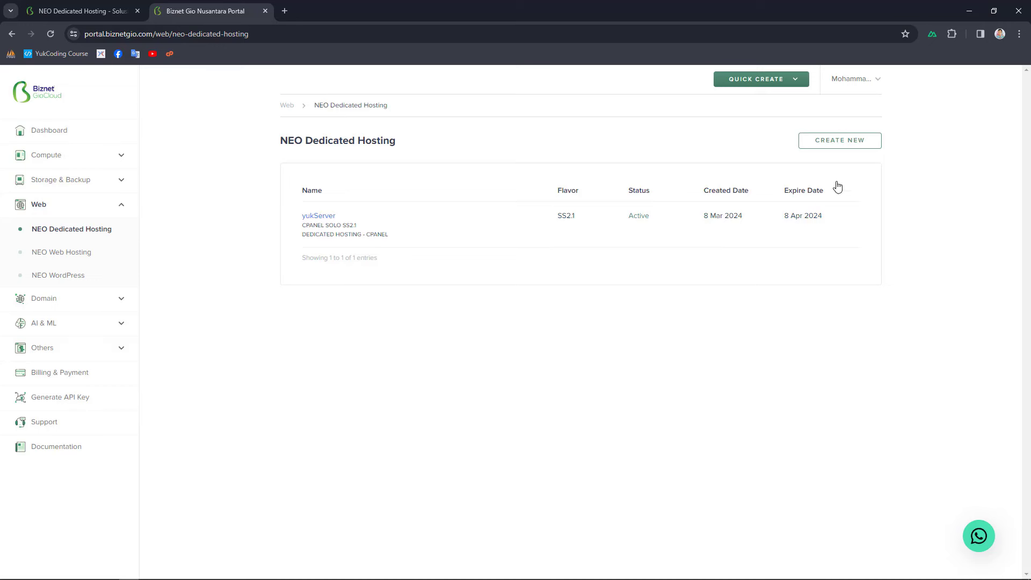
# - Start a new dedicated hosting instance named yukServer2
pyautogui.click(852, 142)
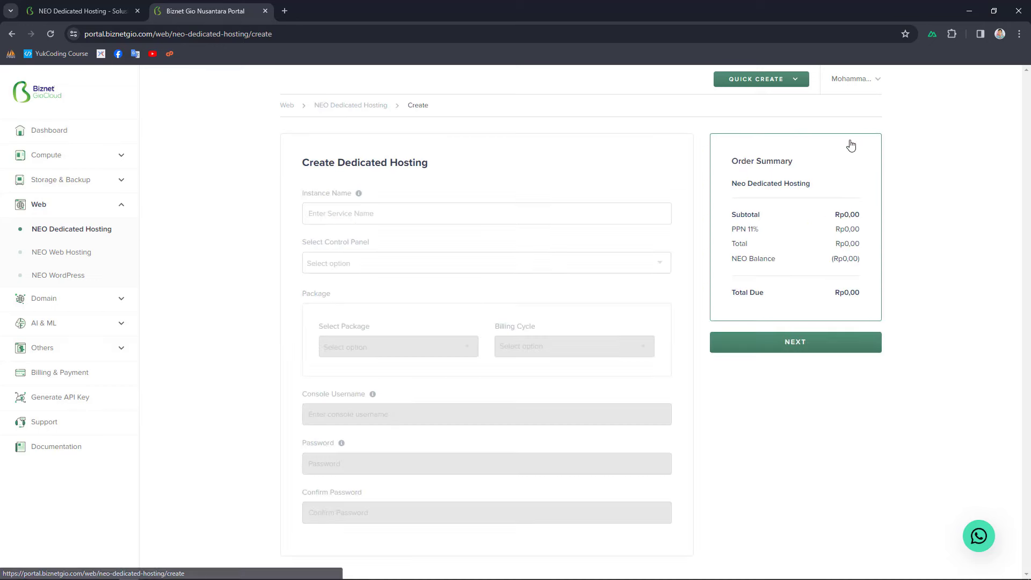
pyautogui.click(358, 214)
pyautogui.write('yu')
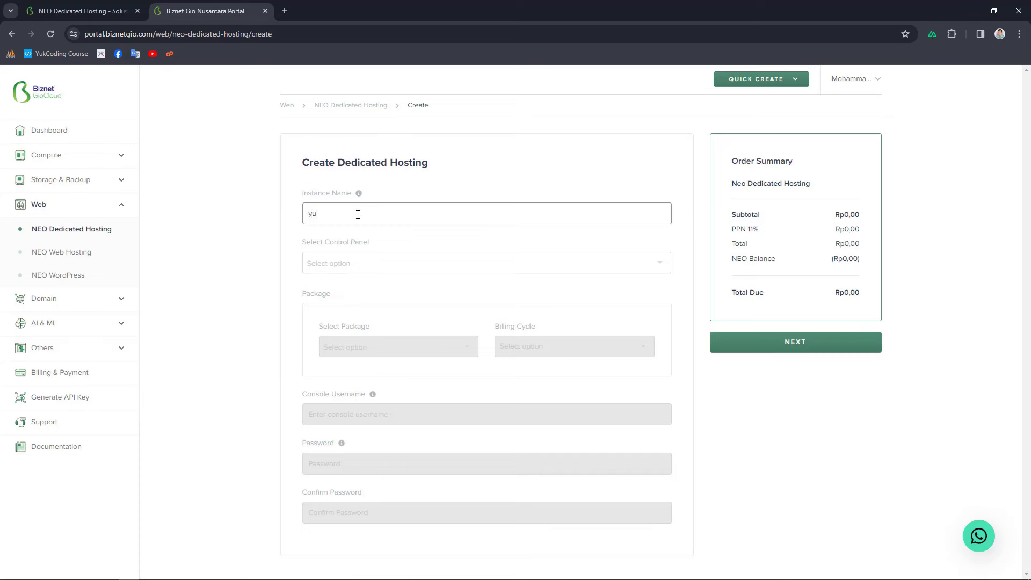
pyautogui.write('kServer2')
pyautogui.click(398, 267)
# - Set the control panel to cPanel after briefly selecting Plesk
pyautogui.click(397, 267)
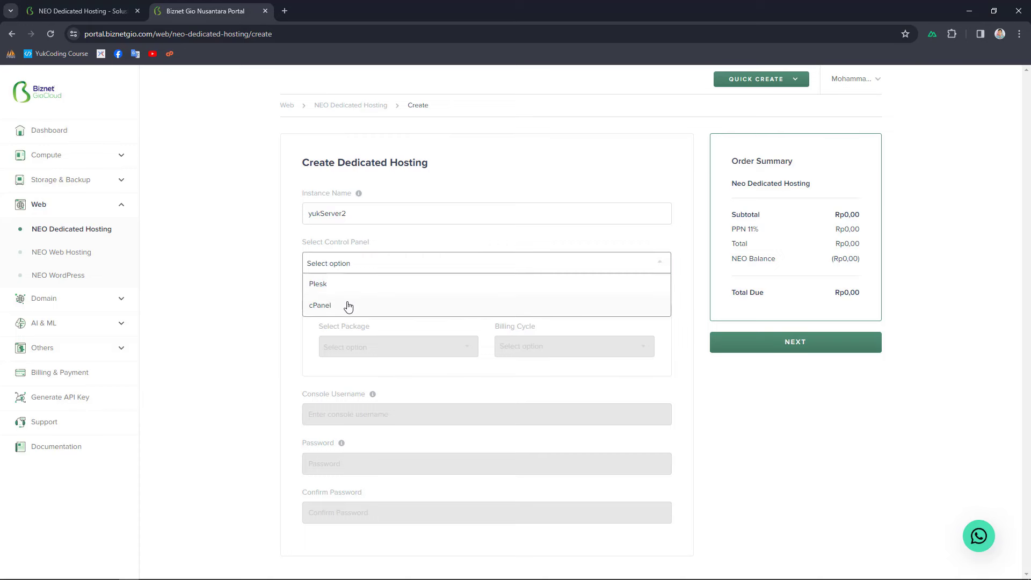
pyautogui.click(353, 287)
pyautogui.click(370, 267)
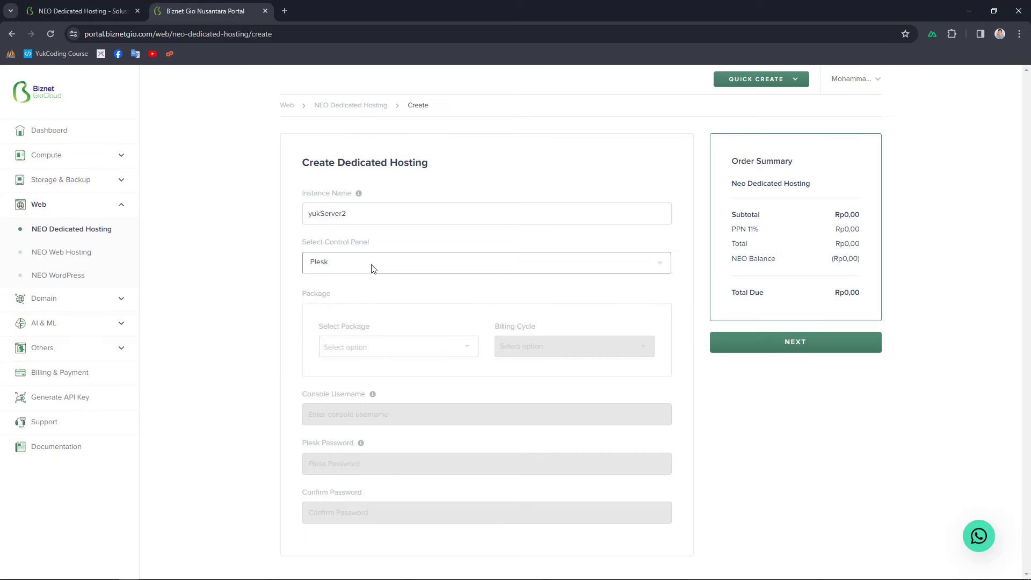
pyautogui.click(352, 304)
# - Settle on the cPanel Solo SS2.1 package after trying SS2.2 and SM4.2
pyautogui.click(359, 343)
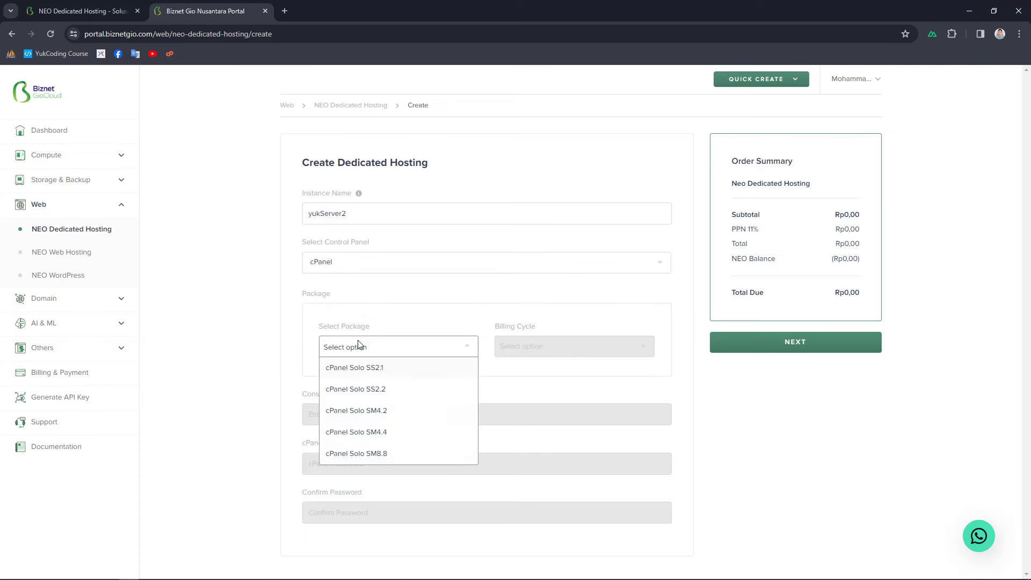
pyautogui.click(373, 377)
pyautogui.click(384, 350)
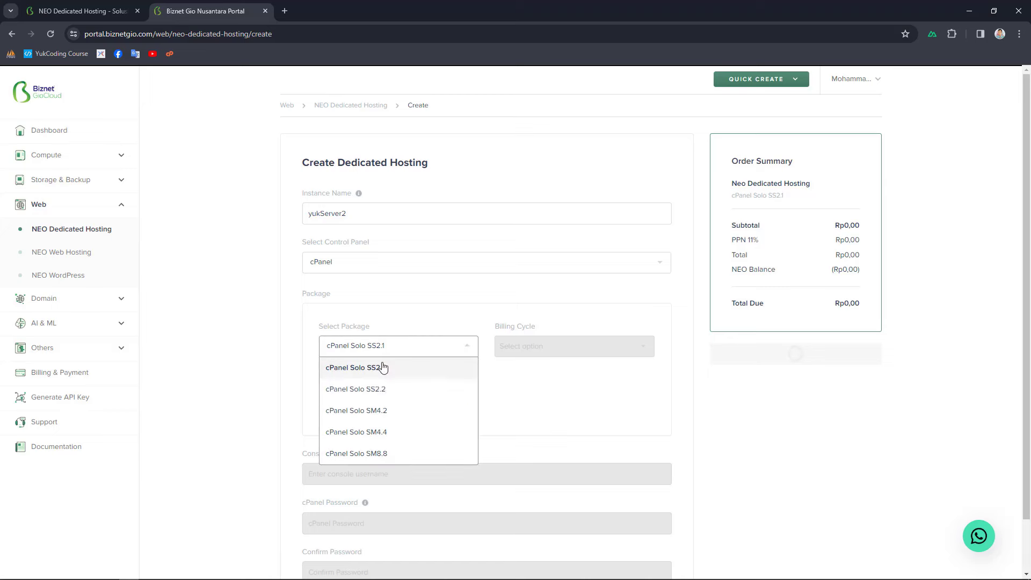
pyautogui.click(381, 389)
pyautogui.click(392, 347)
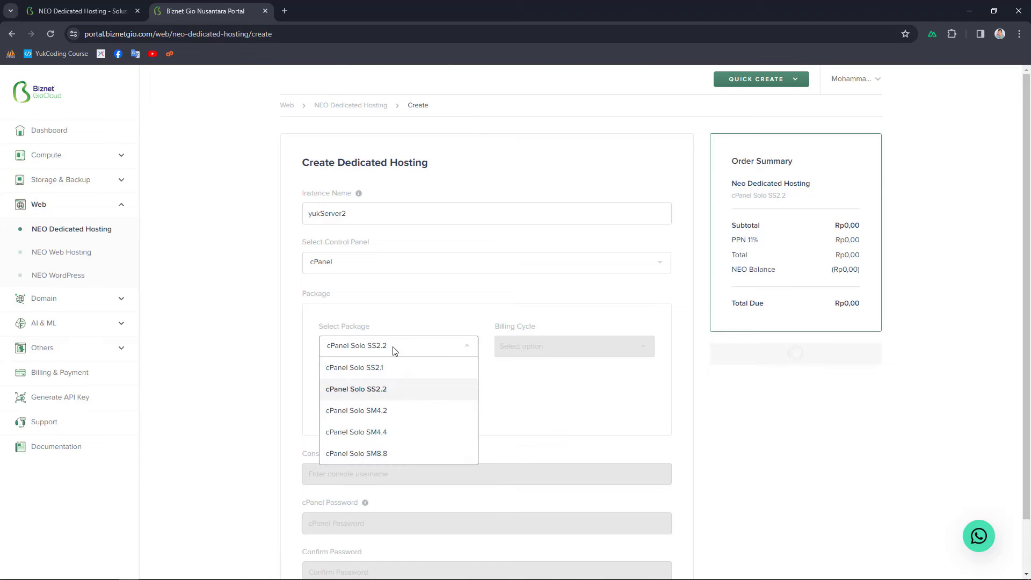
pyautogui.click(394, 368)
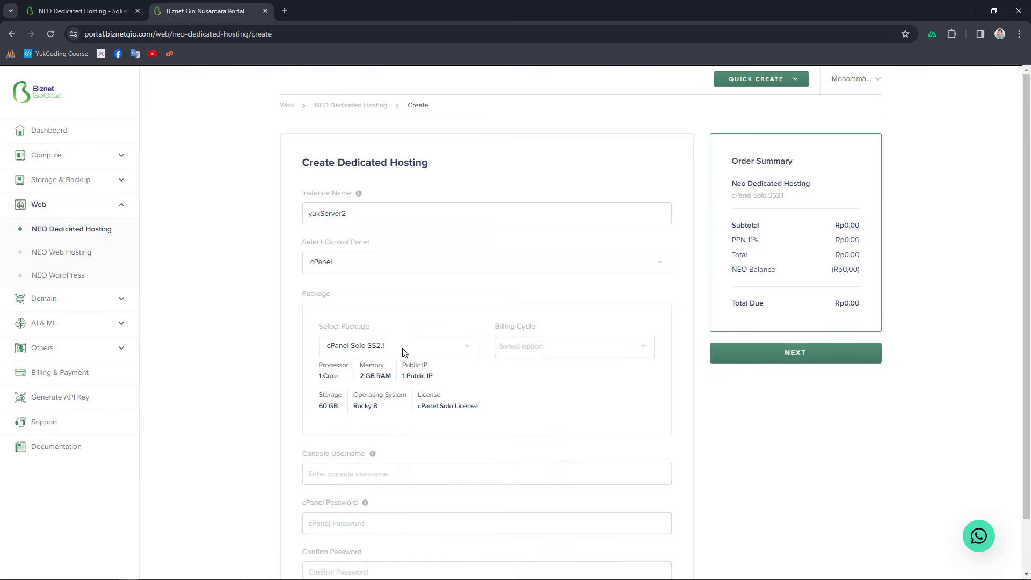
pyautogui.click(404, 350)
pyautogui.click(396, 411)
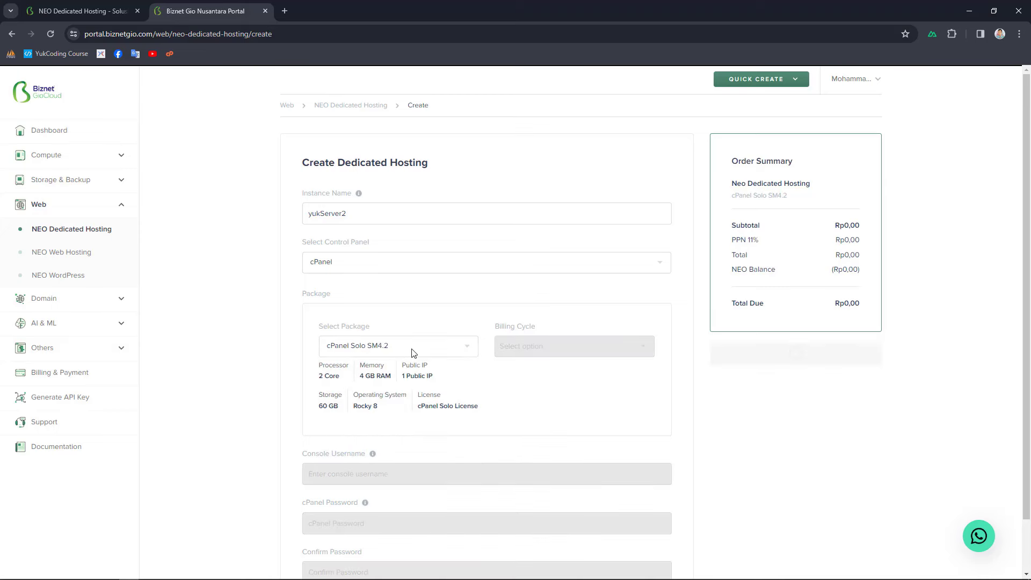
pyautogui.click(413, 348)
pyautogui.click(409, 369)
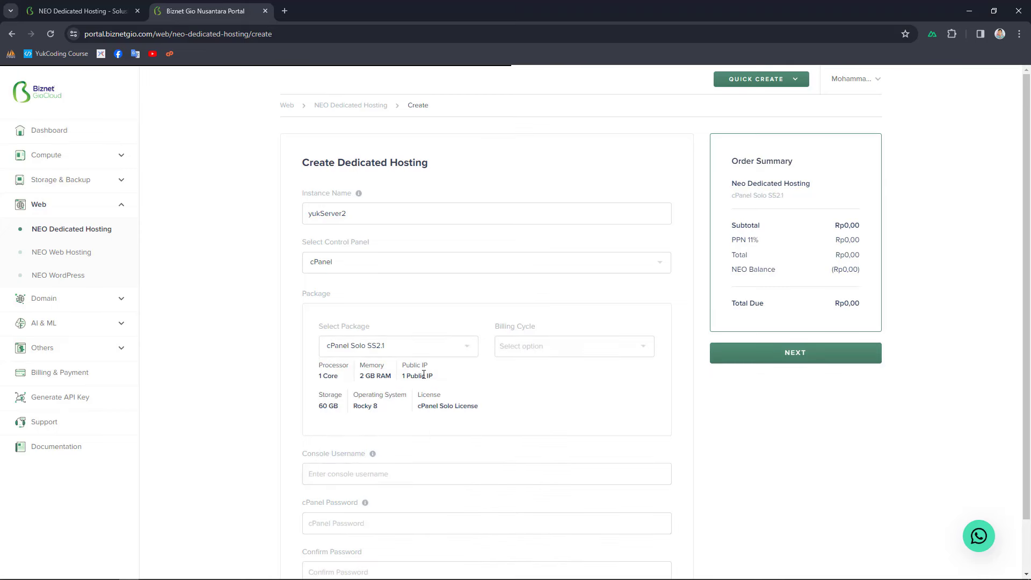
# - Look over the billing cycle options without choosing one, then scroll down the form
pyautogui.click(528, 350)
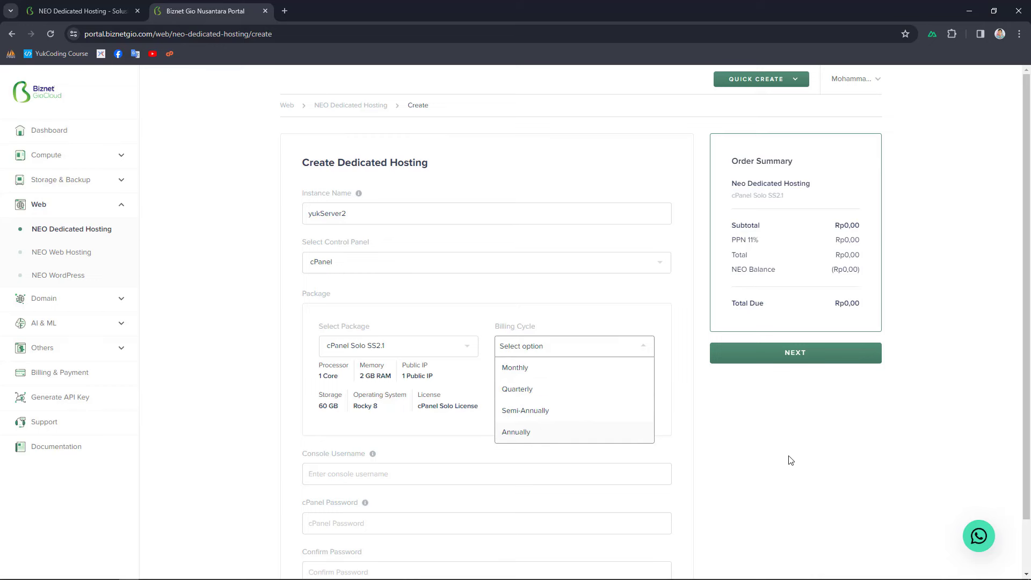
pyautogui.click(764, 369)
pyautogui.scroll(-1, 739, 414)
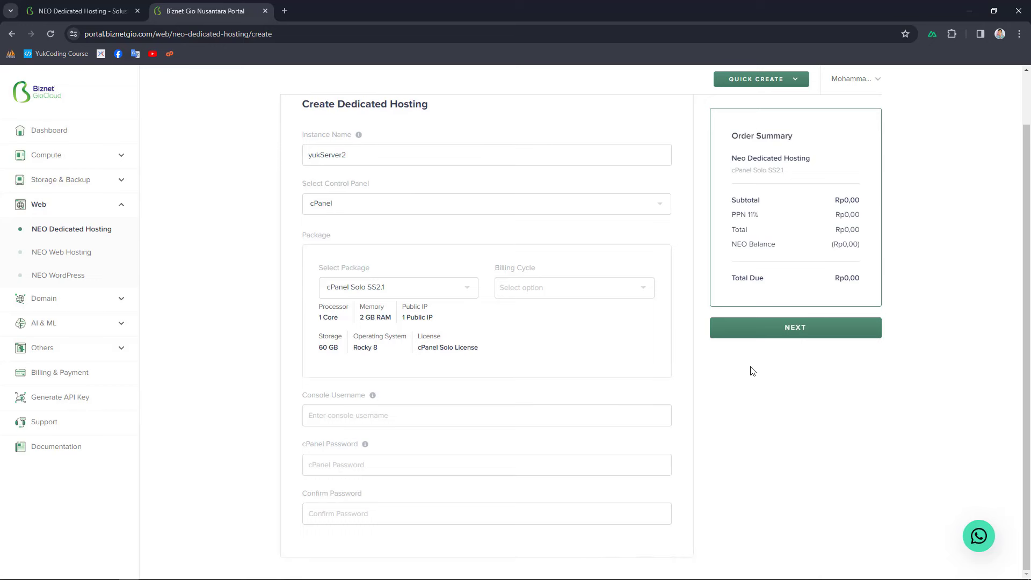
# - Choose Monthly as the billing cycle and fill in the console username
pyautogui.click(539, 290)
pyautogui.click(532, 310)
pyautogui.click(394, 423)
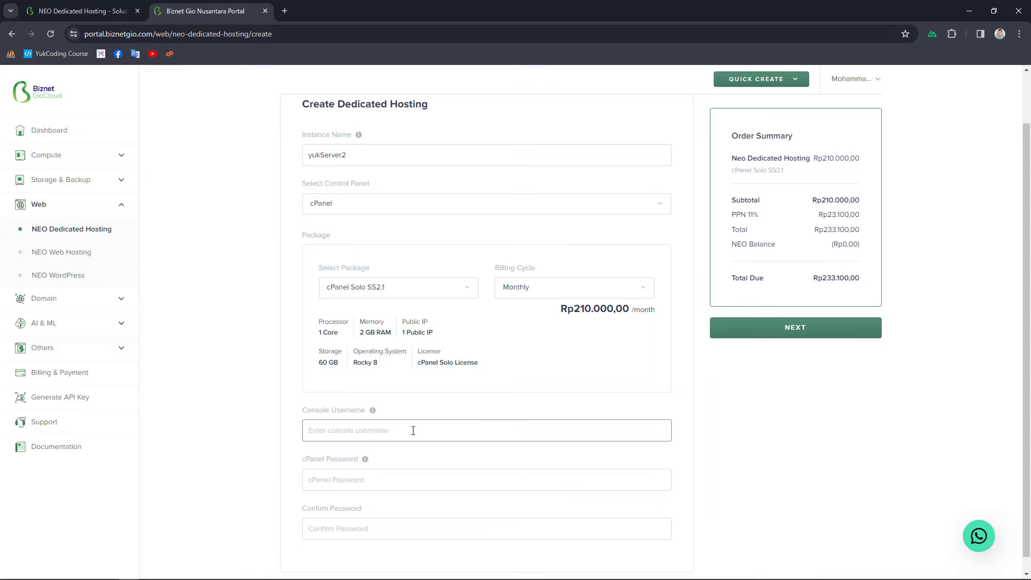
pyautogui.scroll(-1, 413, 431)
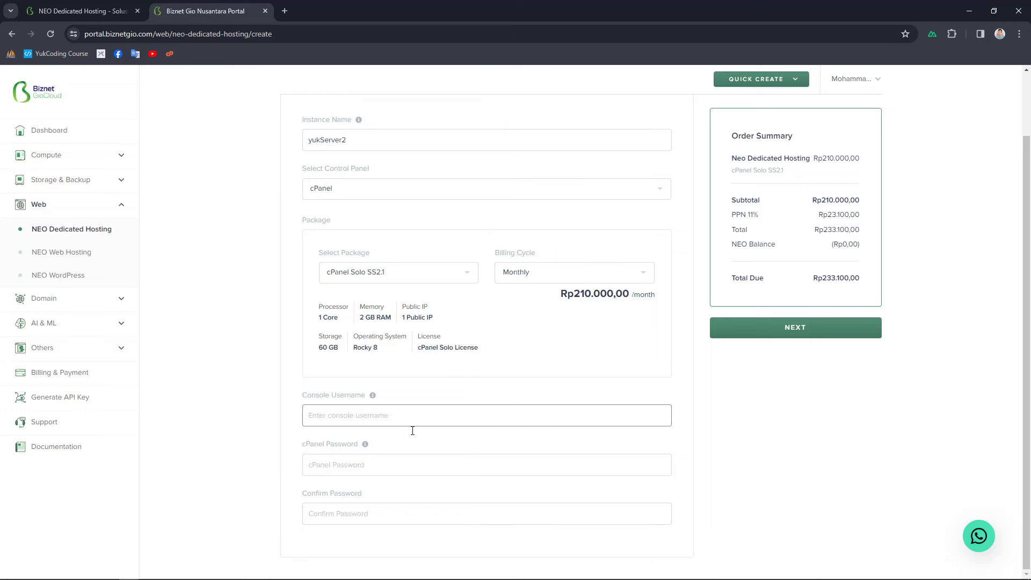
pyautogui.write('yukcoding')
# - Enter the cPanel password and its confirmation, then submit the order details
pyautogui.click(381, 464)
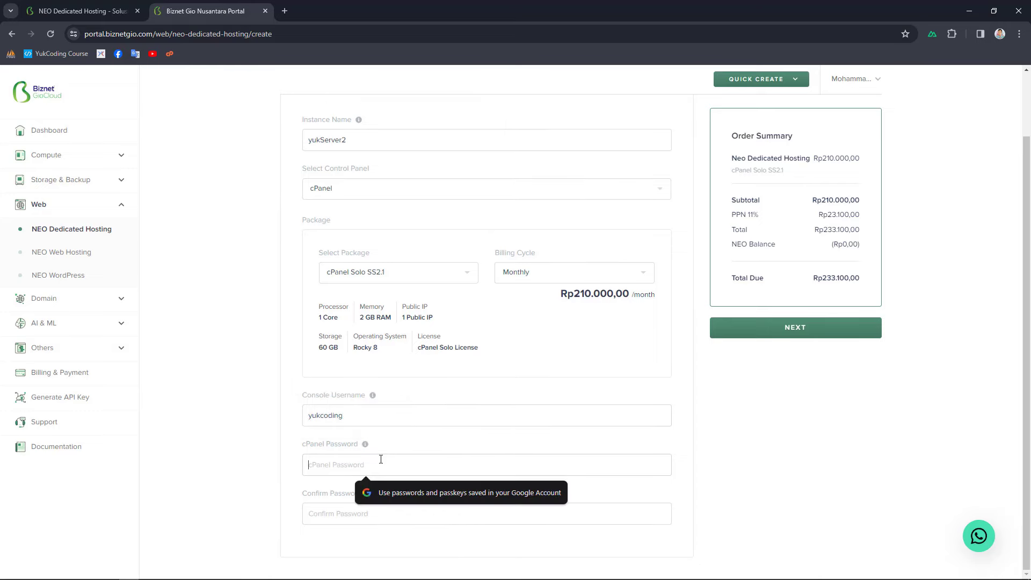
pyautogui.write('•••••••••')
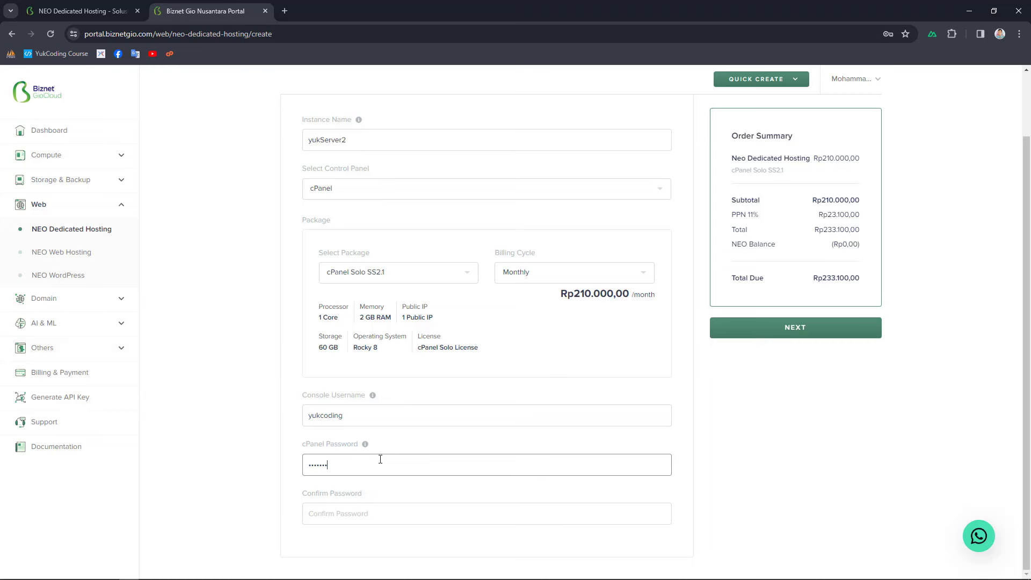
pyautogui.click(350, 504)
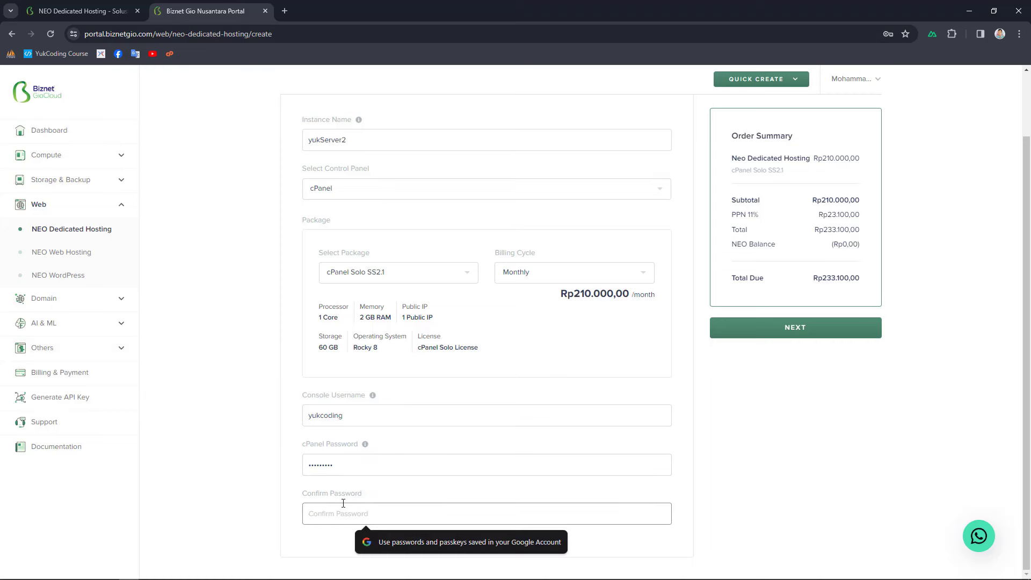
pyautogui.write('•••••••••')
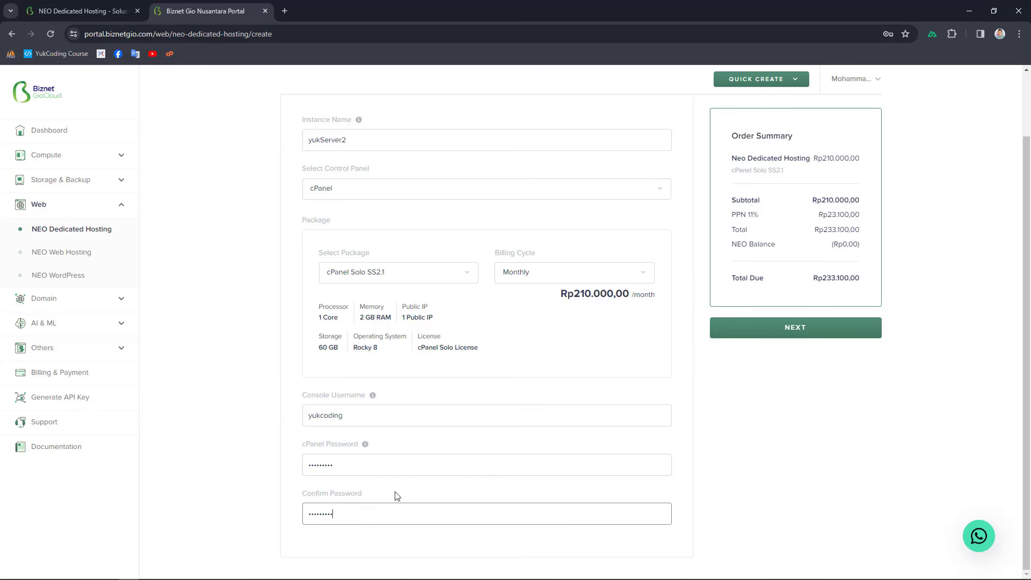
pyautogui.click(802, 335)
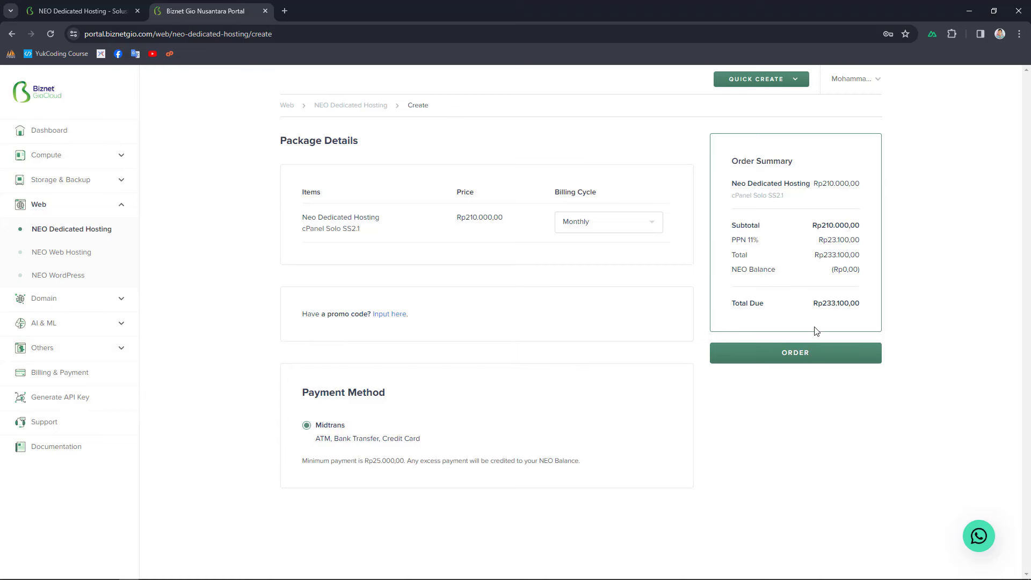
# - Abandon the Package Details page and go back to the NEO Dedicated Hosting list without ordering
pyautogui.click(90, 234)
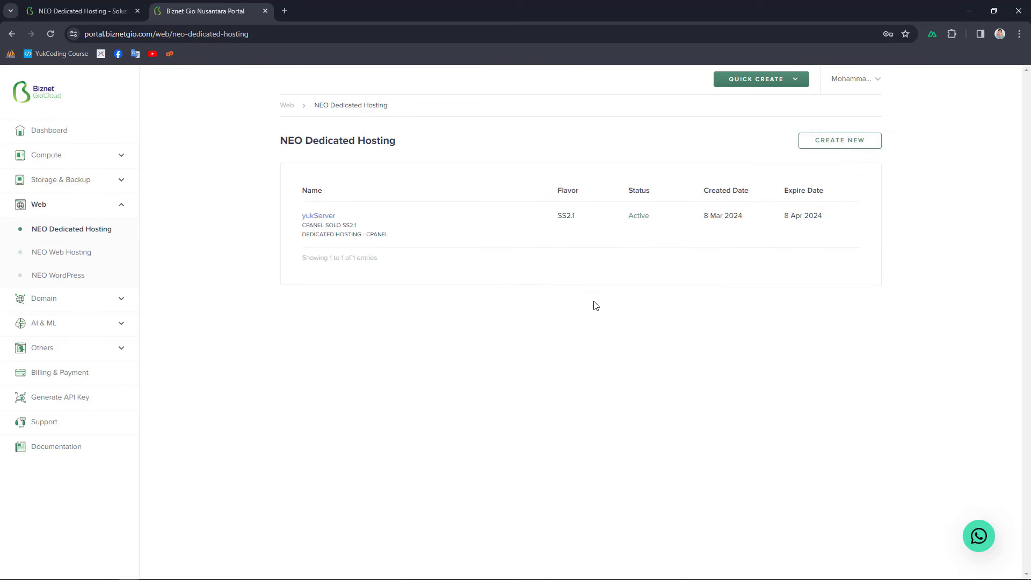
# - Open yukServer's overview and scroll down to its cPanel Access section and back up
pyautogui.click(320, 216)
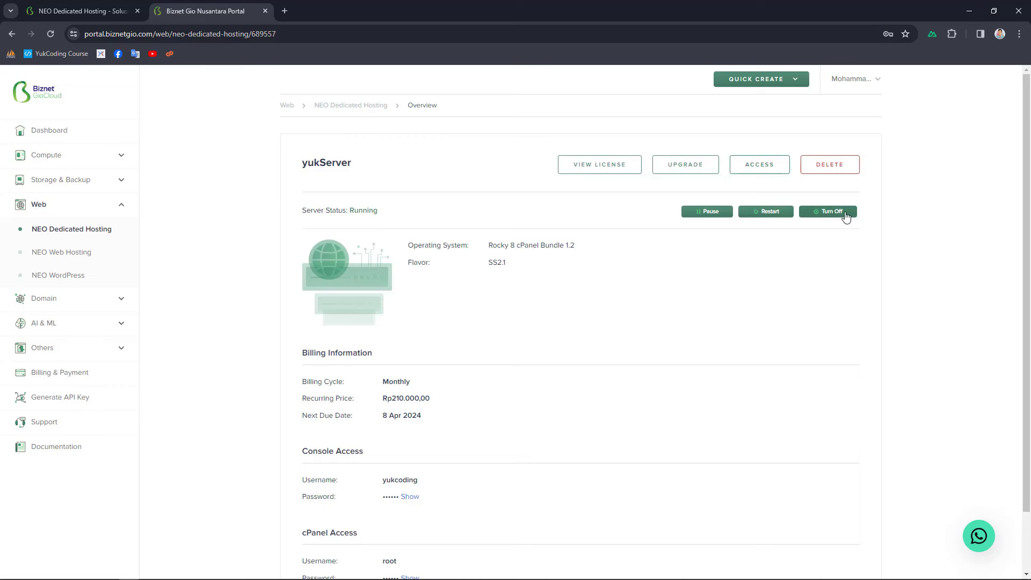
pyautogui.scroll(-2, 745, 199)
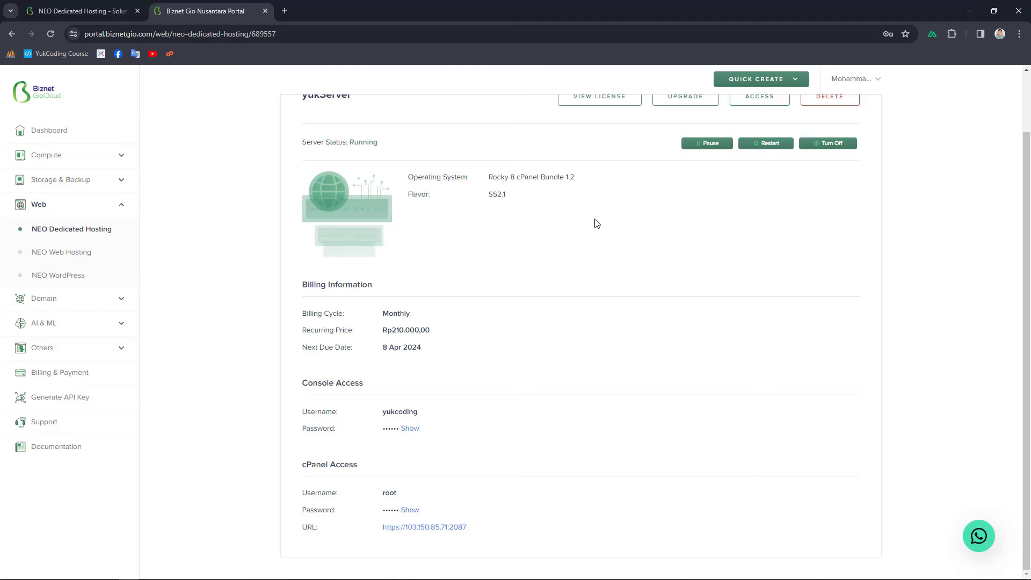
pyautogui.scroll(2, 691, 269)
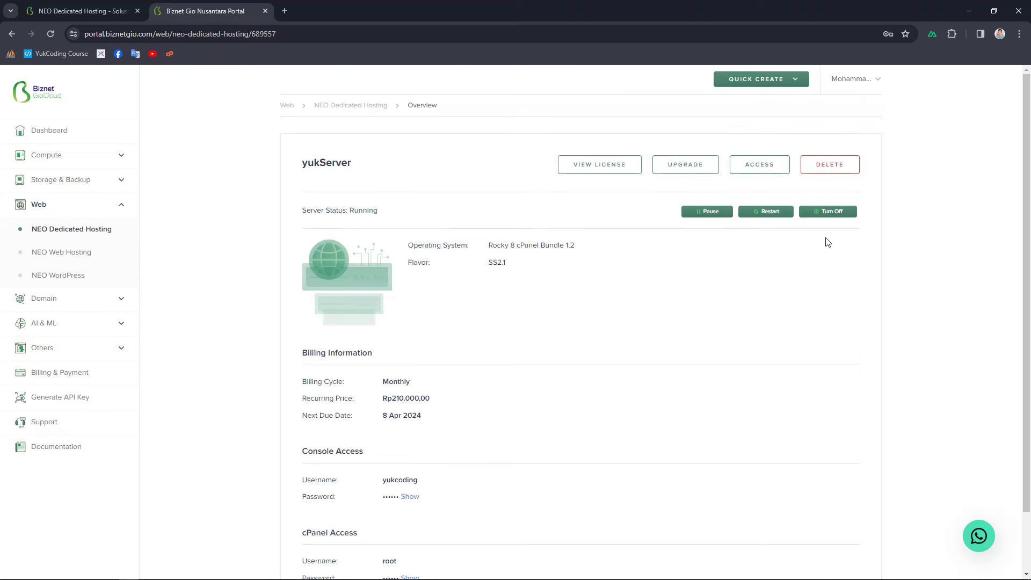
# - In the server console, run the 'wget -qO- bench.sh | bash' benchmark and stop it with Ctrl+C
pyautogui.click(771, 170)
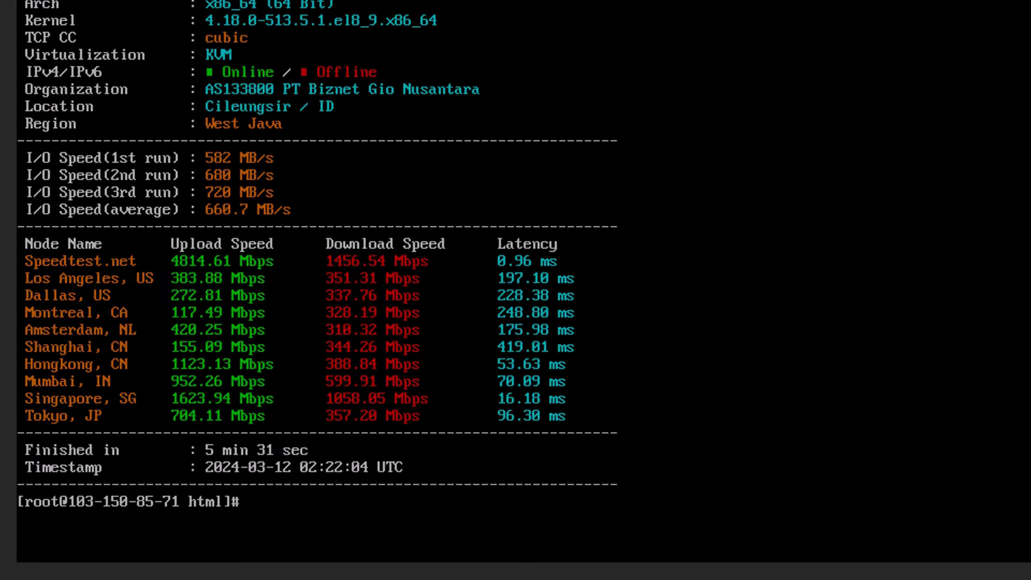
pyautogui.write('wget -qO- bench.sh | ba')
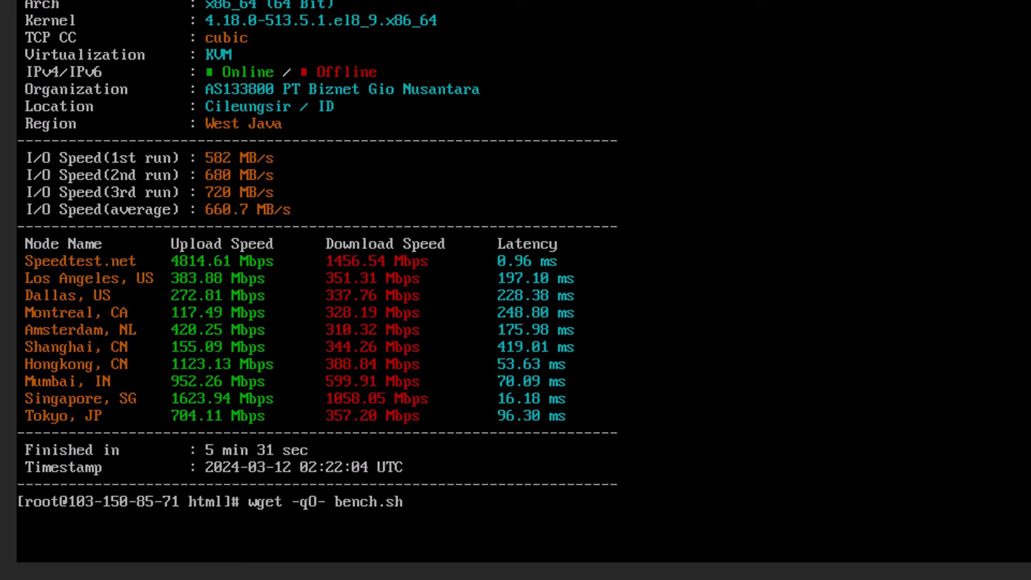
pyautogui.write('sh')
pyautogui.press('Return')
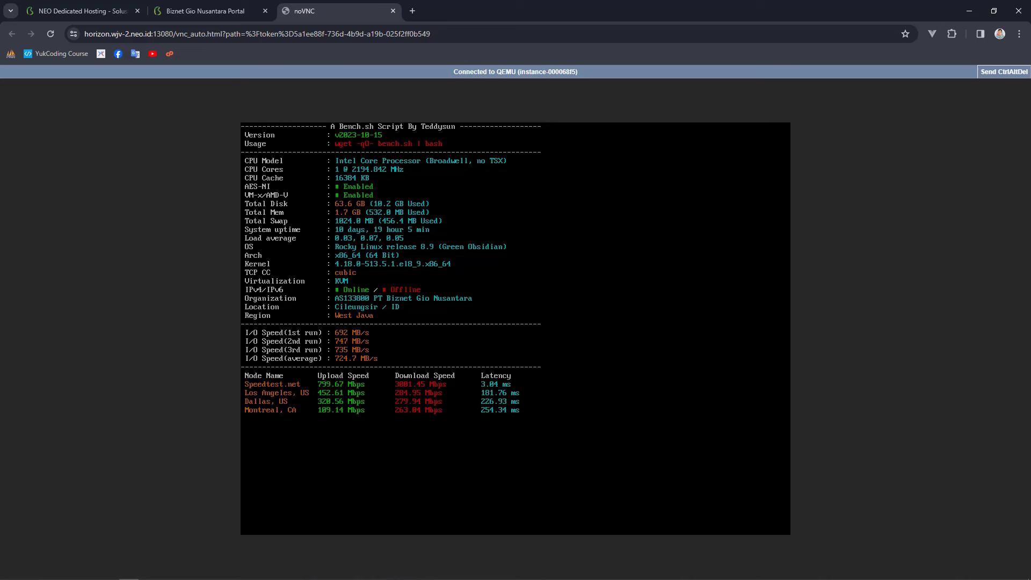
pyautogui.hotkey('ctrl', 'c')
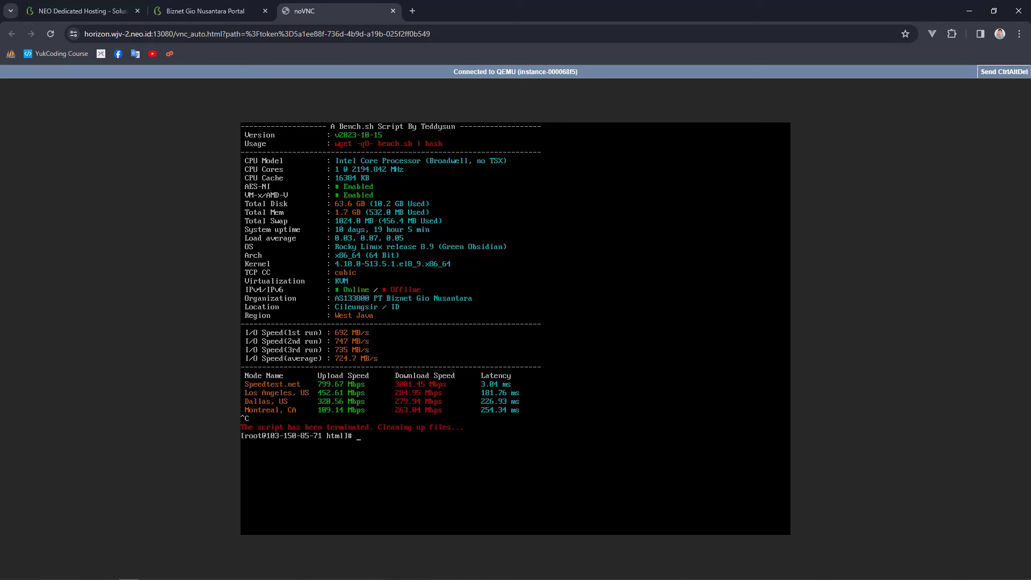
# - List the html folder's files with ls, exit the root shell, and start re-entering sudo su
pyautogui.write('ls')
pyautogui.press('Return')
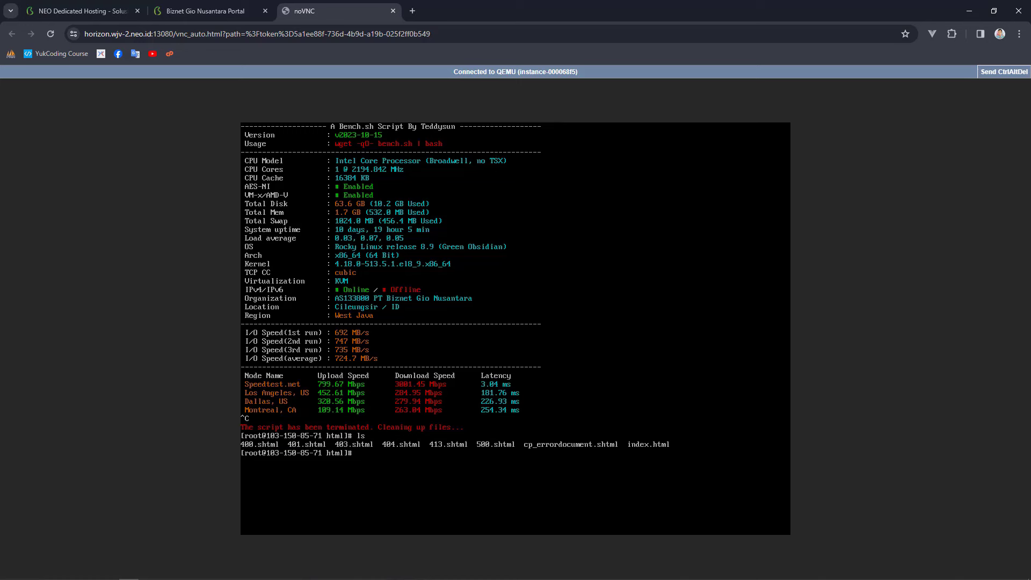
pyautogui.write('exit')
pyautogui.press('Return')
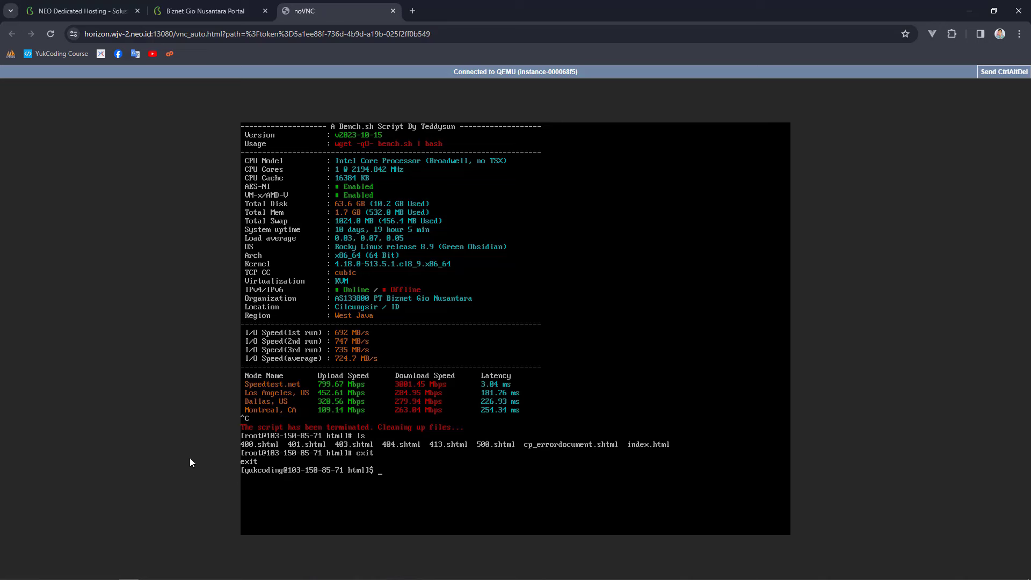
pyautogui.write('sudo su')
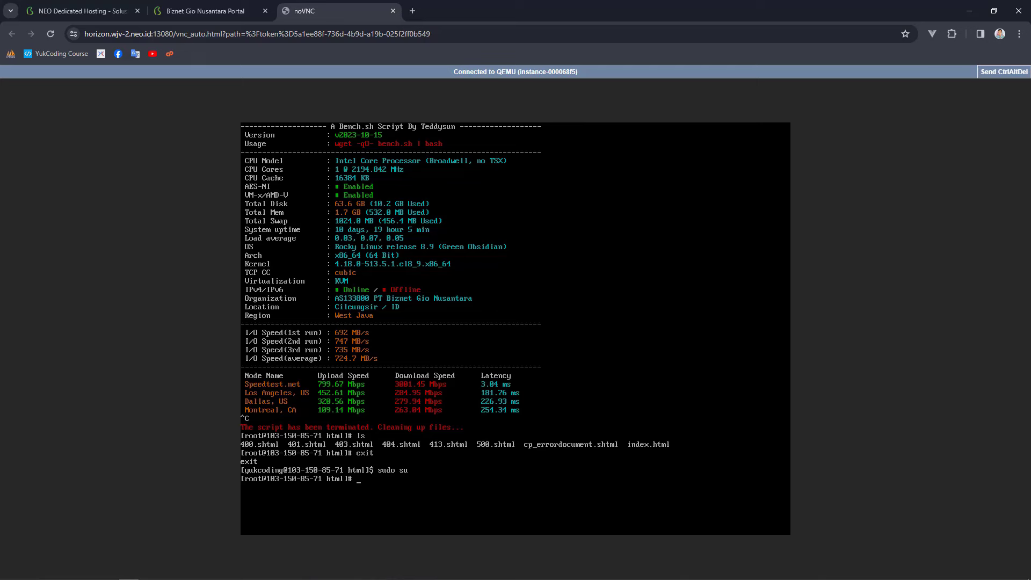
# - Close the noVNC console and scroll yukServer's overview to the cPanel Access URL on port 2087
pyautogui.click(393, 11)
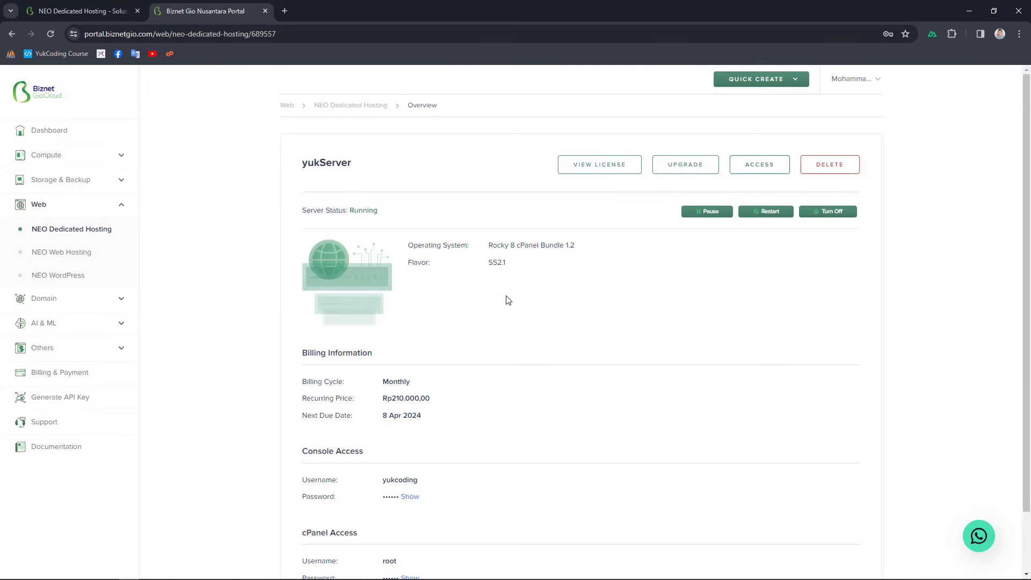
pyautogui.scroll(-2, 522, 323)
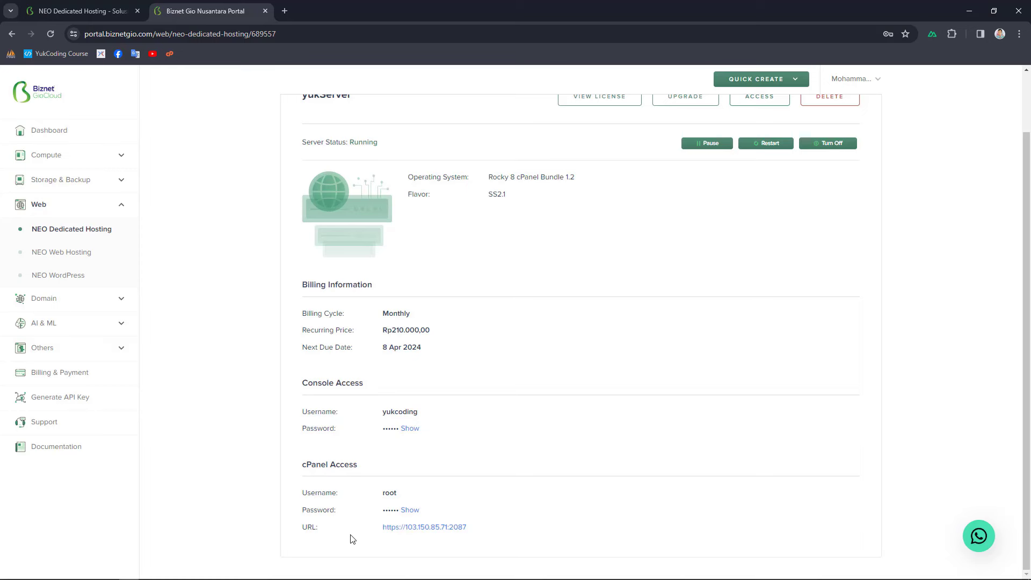
# - Open the WHM login page and sign in as root with the pasted password
pyautogui.click(416, 529)
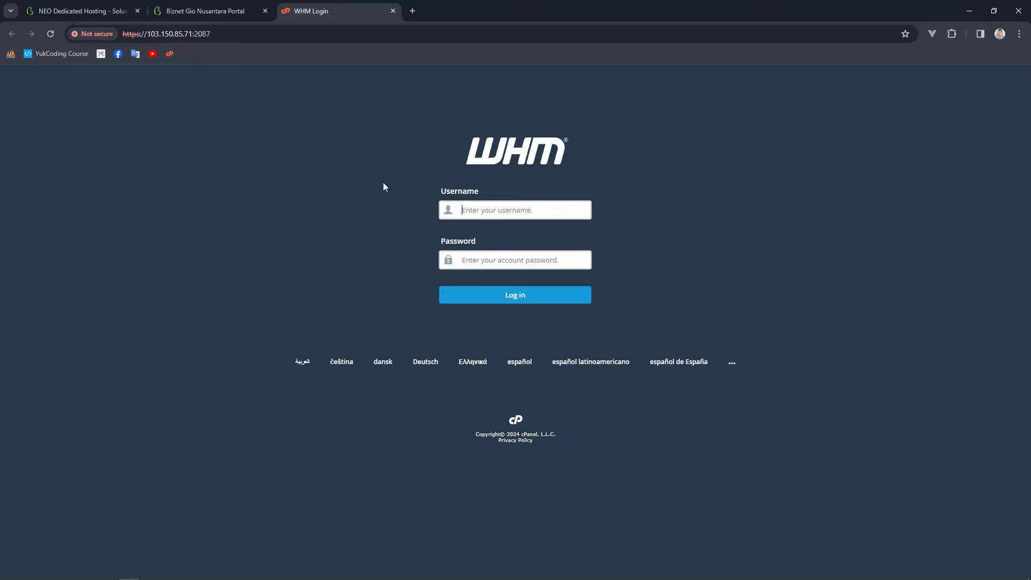
pyautogui.click(220, 12)
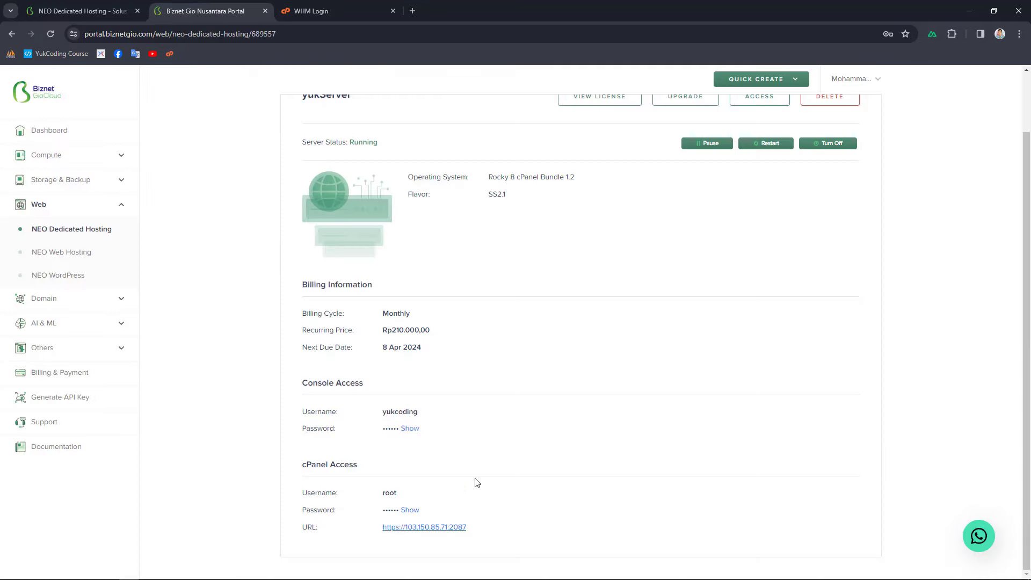
pyautogui.click(342, 6)
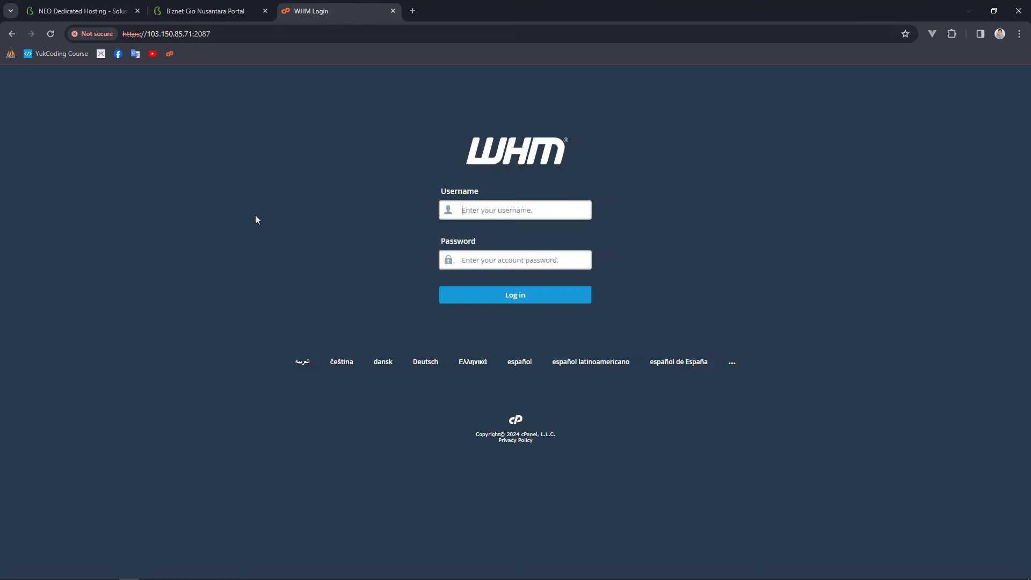
pyautogui.write('root')
pyautogui.click(495, 260)
pyautogui.hotkey('ctrl', 'v')
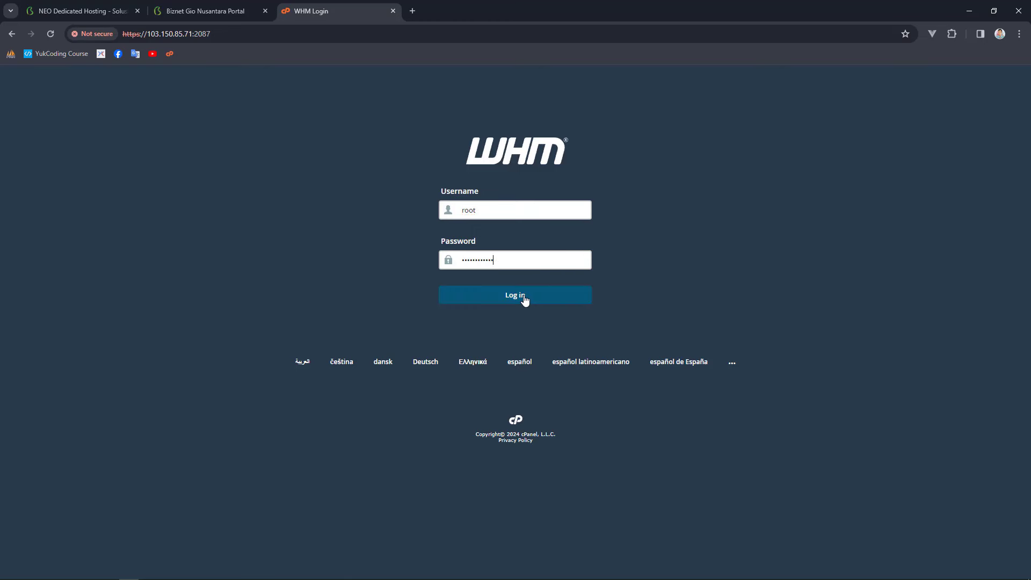
pyautogui.click(526, 299)
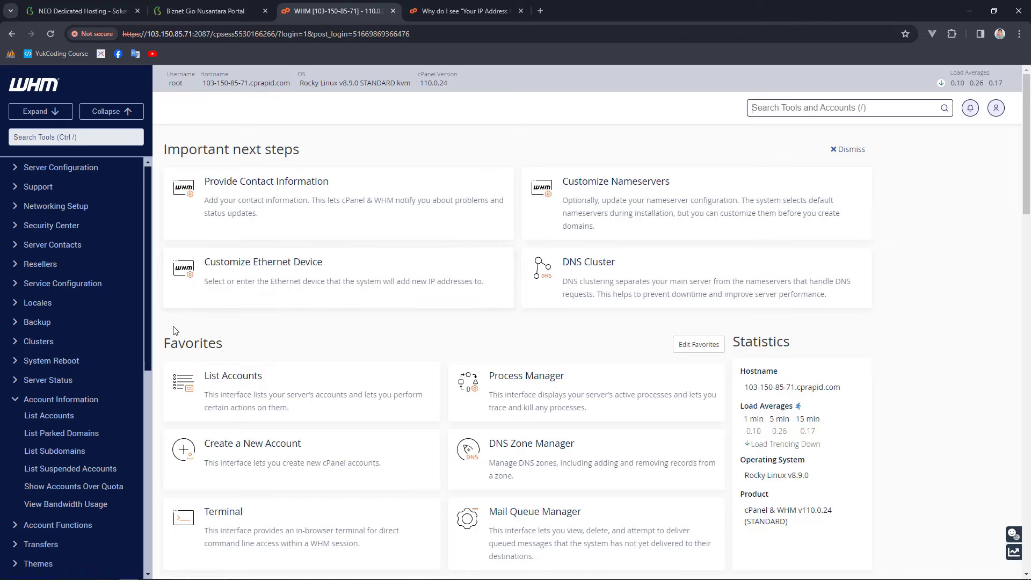
pyautogui.click(53, 400)
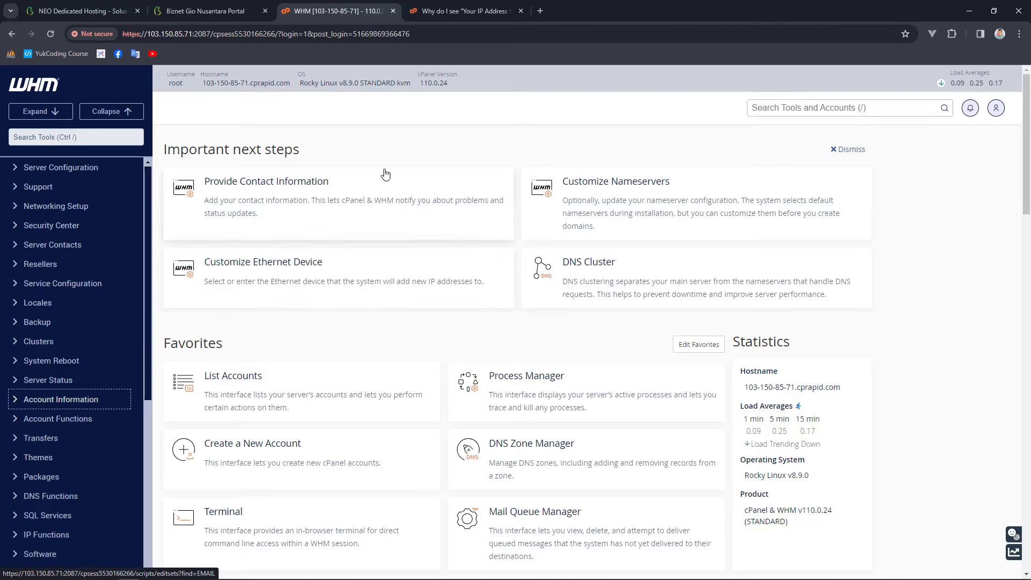
pyautogui.click(393, 154)
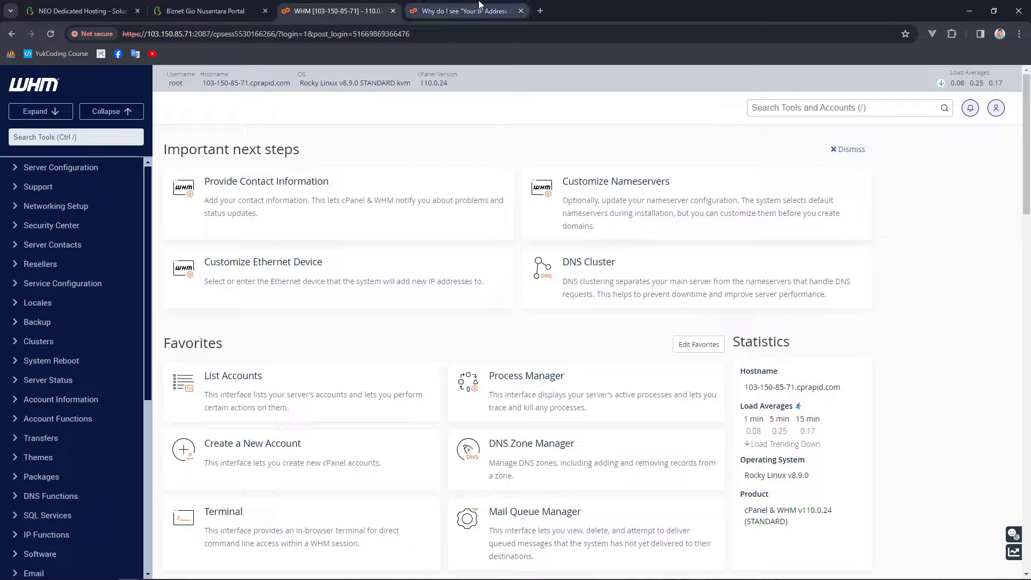
pyautogui.click(427, 11)
pyautogui.scroll(3, 543, 236)
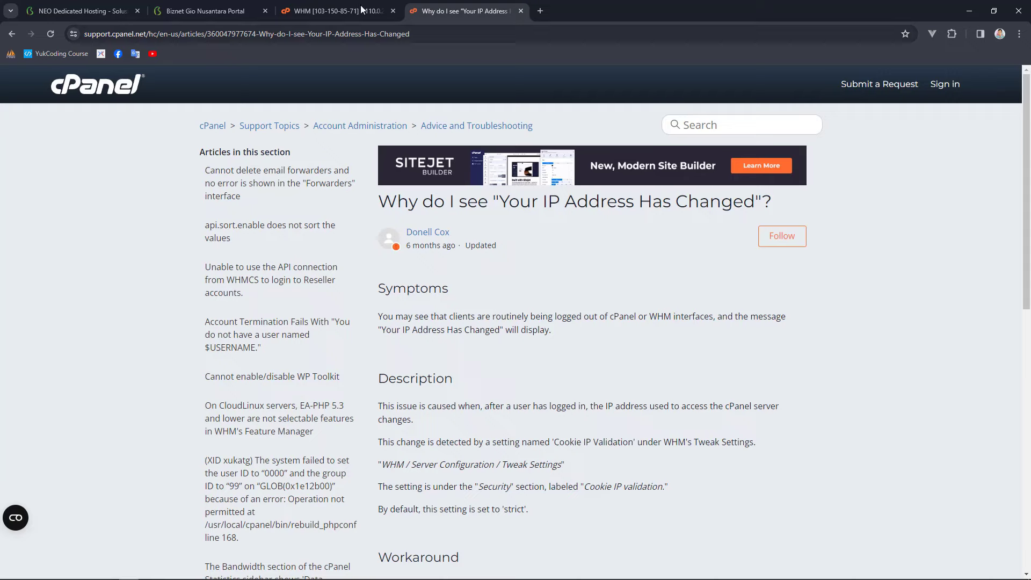
pyautogui.click(339, 10)
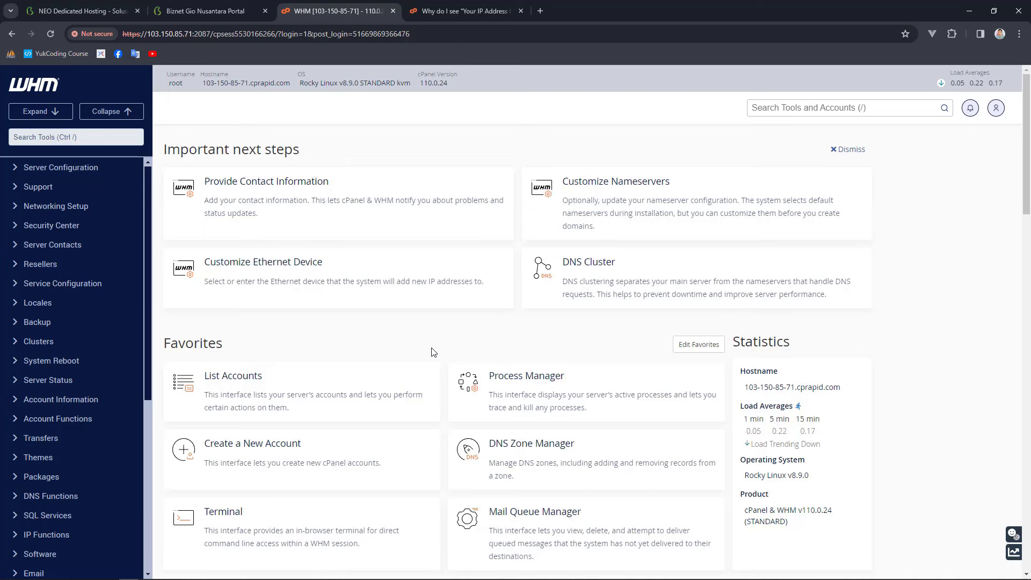
pyautogui.click(455, 8)
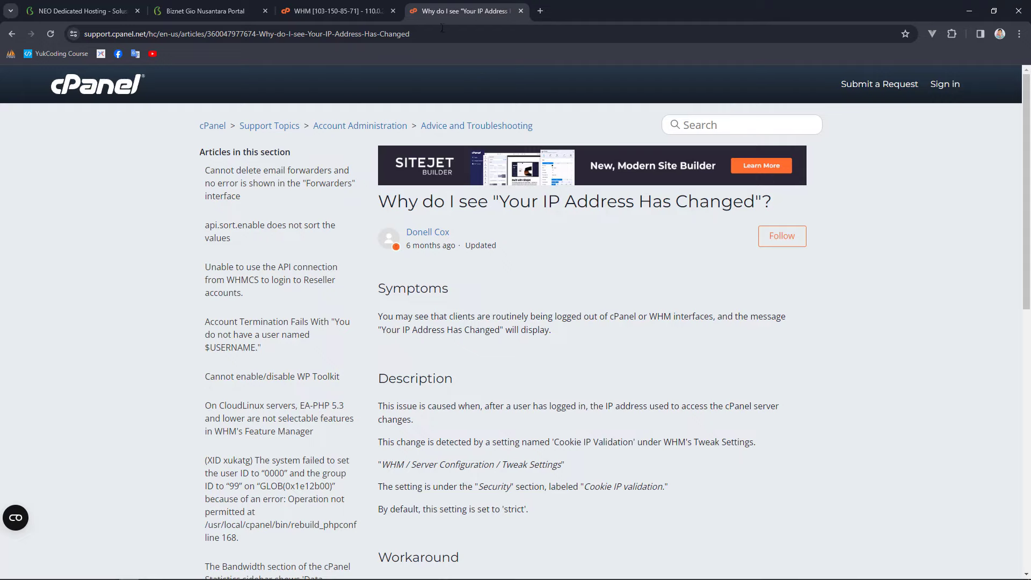
pyautogui.click(339, 11)
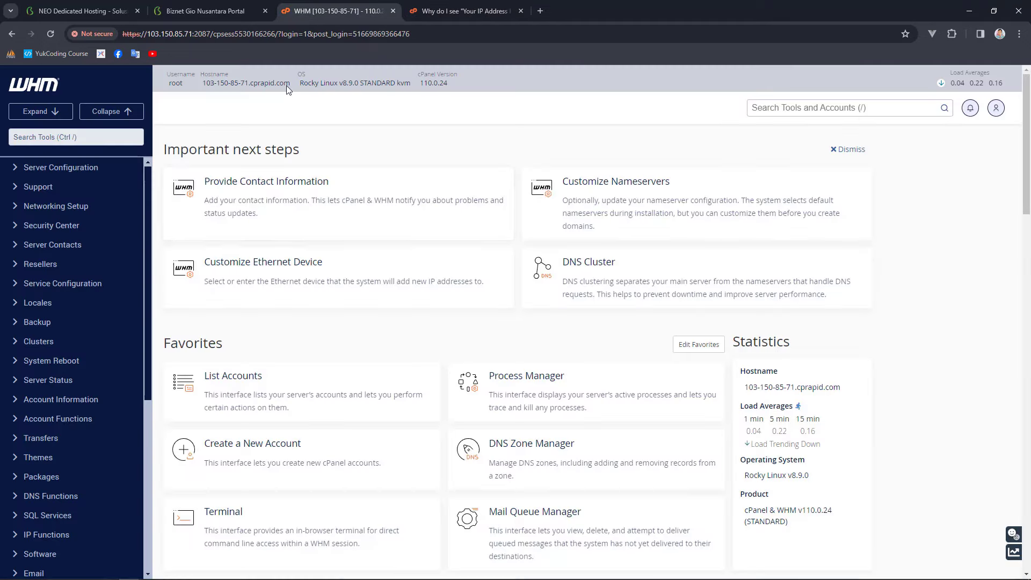
pyautogui.click(61, 171)
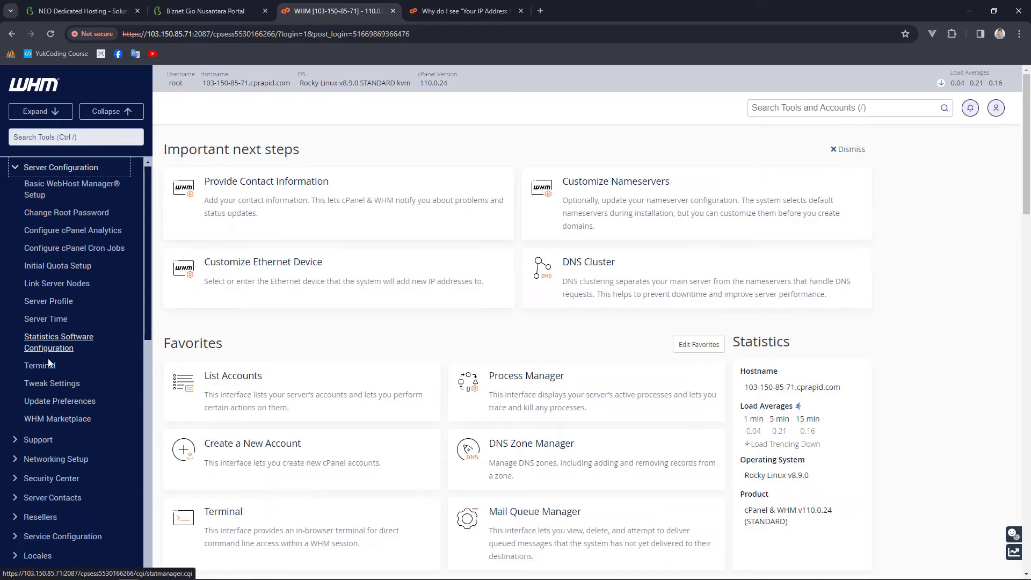
pyautogui.click(51, 384)
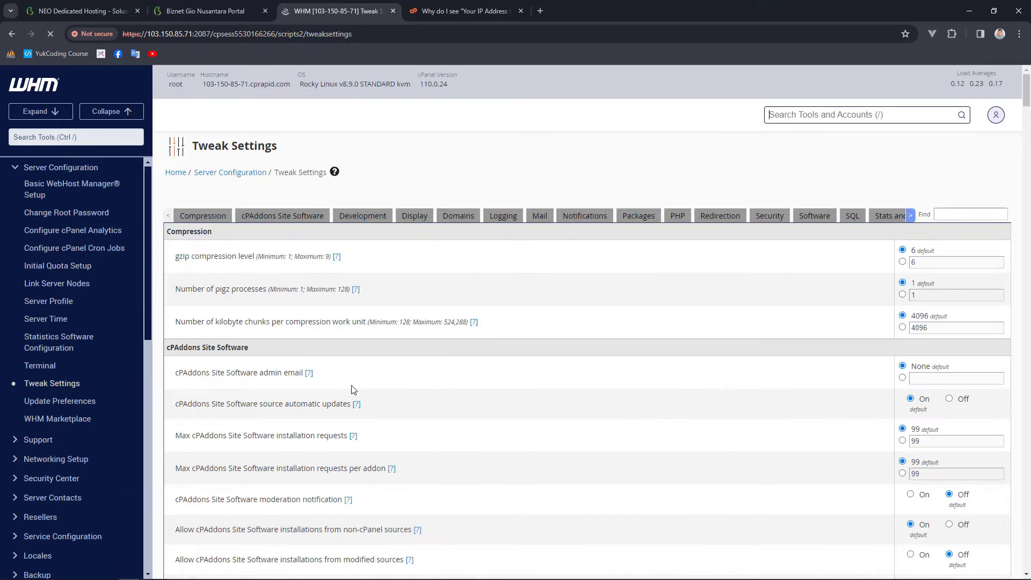
pyautogui.scroll(-20, 635, 421)
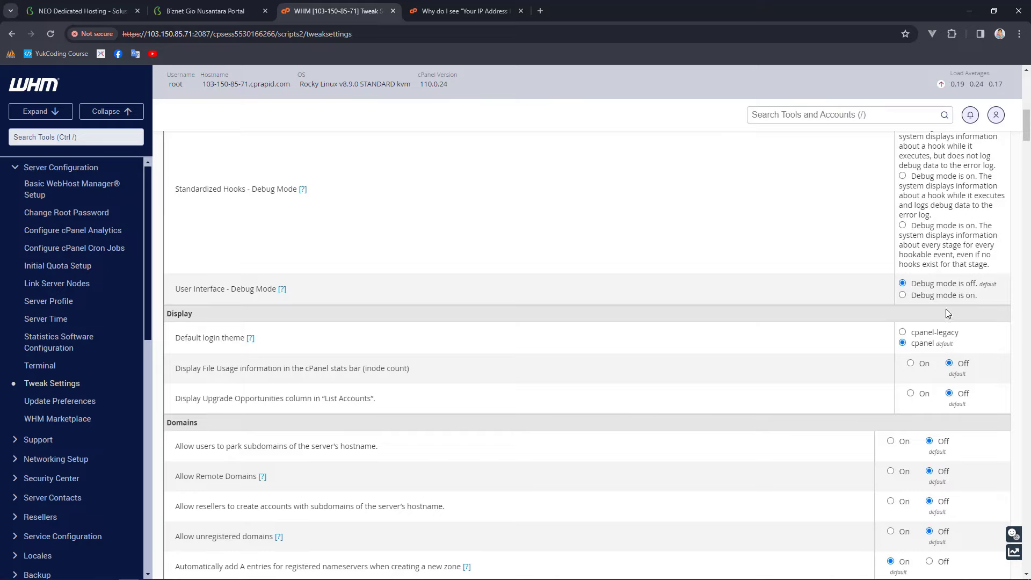
pyautogui.scroll(-4, 1029, 141)
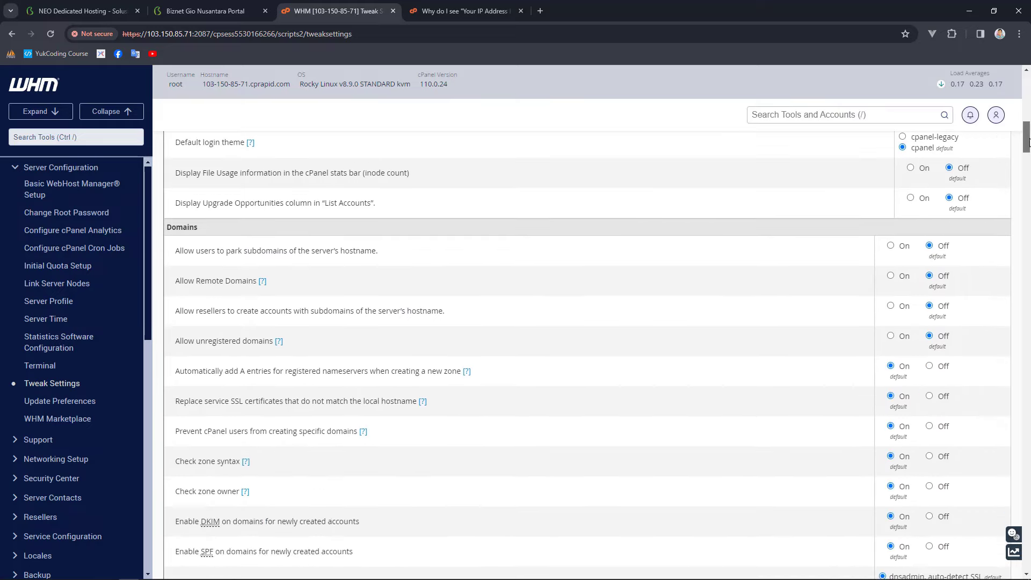
pyautogui.click(493, 10)
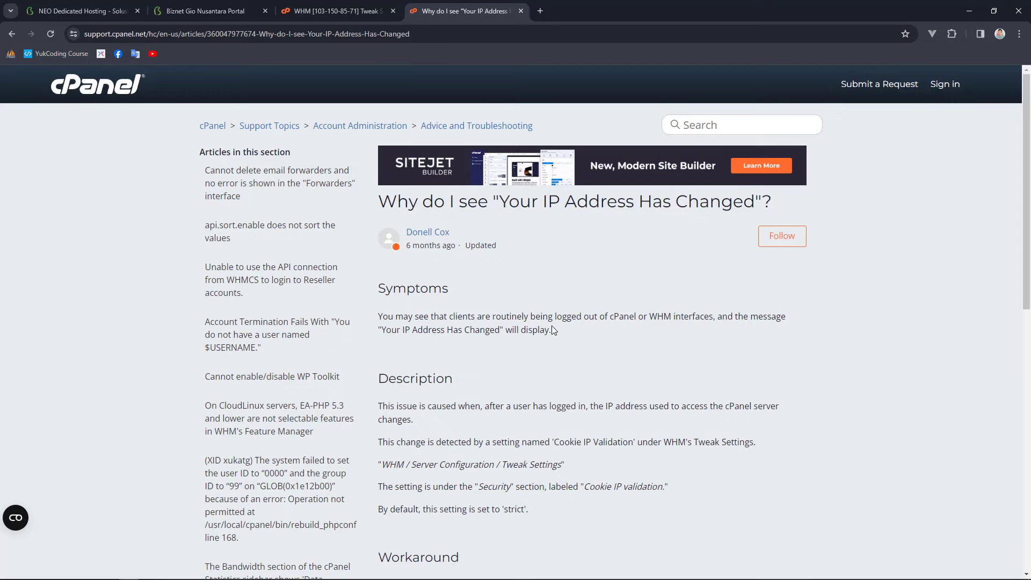
pyautogui.click(343, 10)
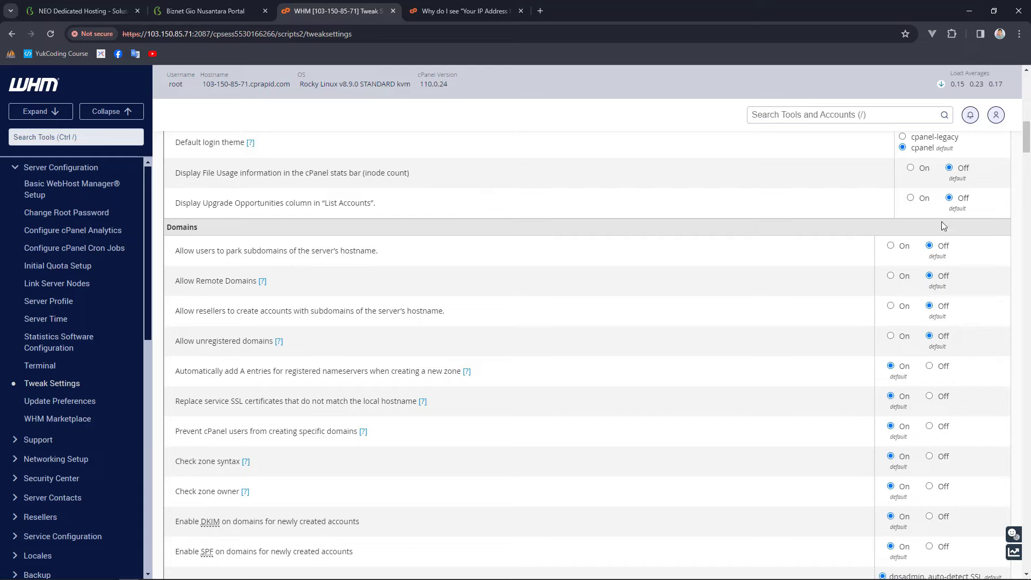
pyautogui.scroll(15, 886, 217)
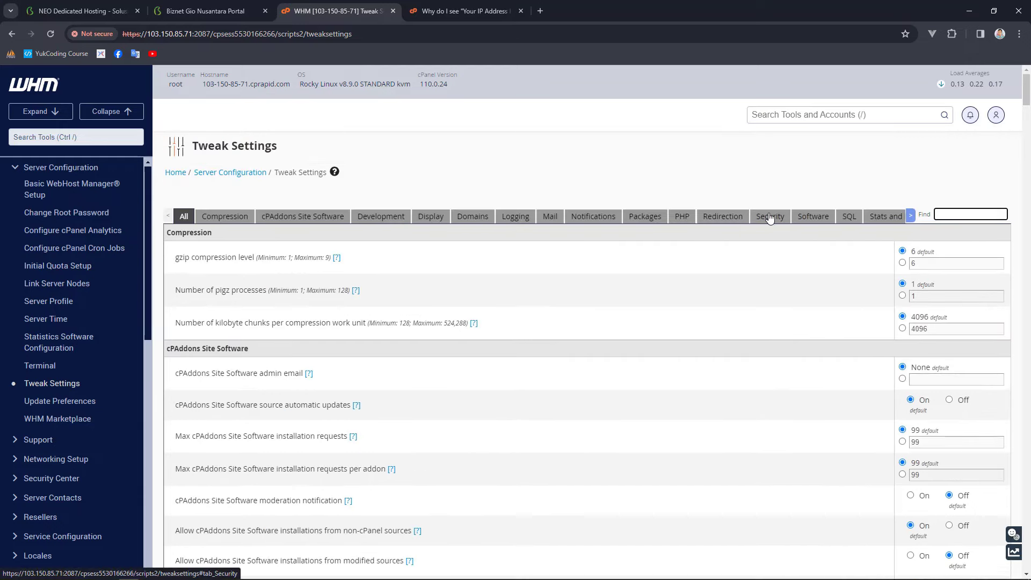
pyautogui.click(771, 217)
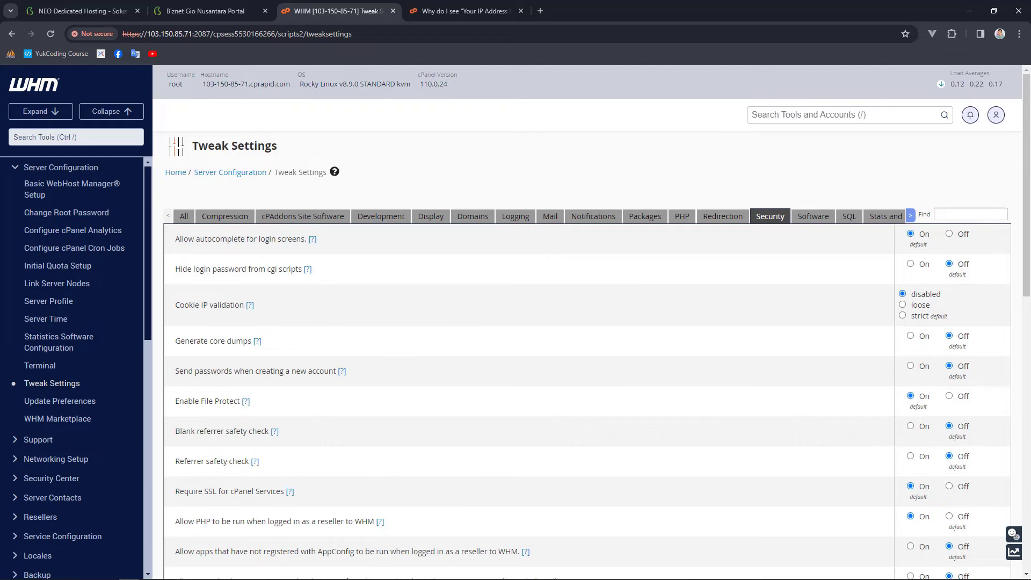
pyautogui.scroll(-15, 905, 296)
pyautogui.scroll(15, 587, 355)
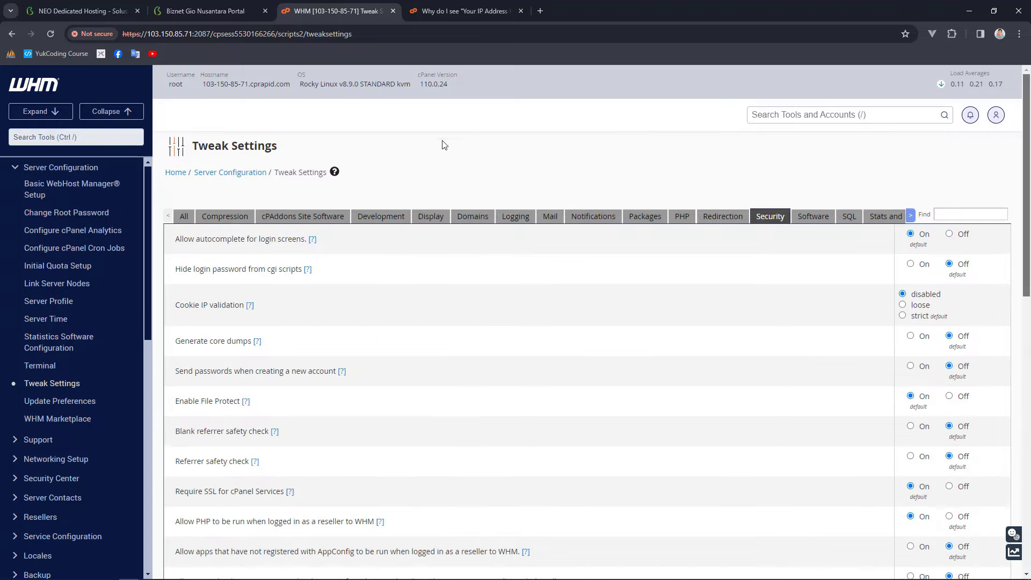
pyautogui.click(49, 172)
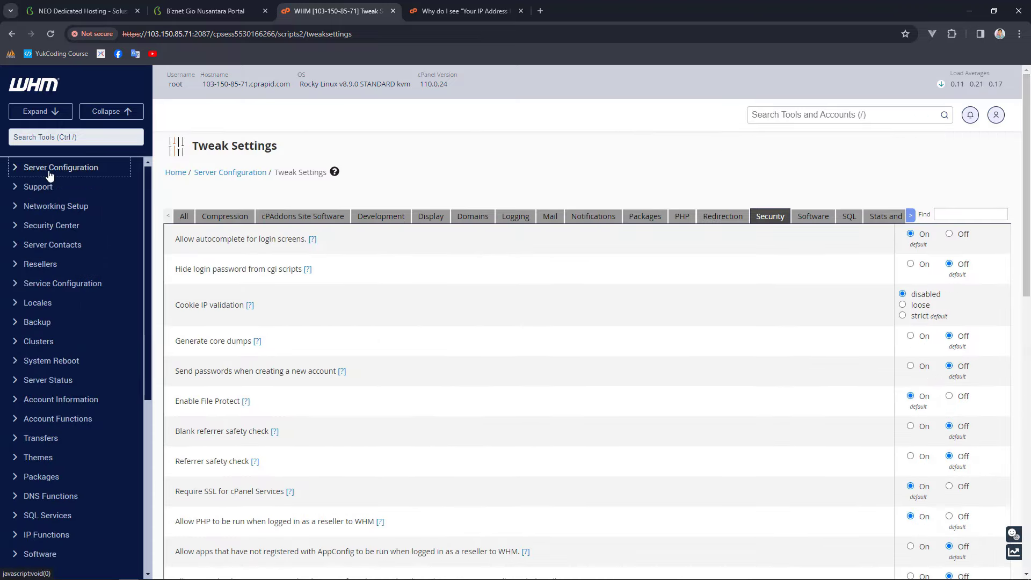
pyautogui.click(43, 85)
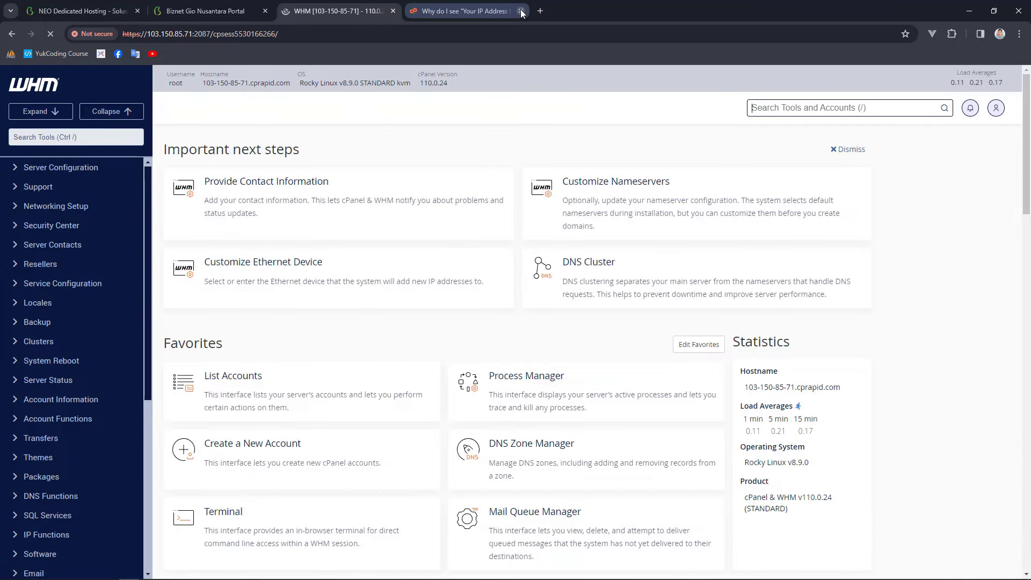
pyautogui.click(521, 11)
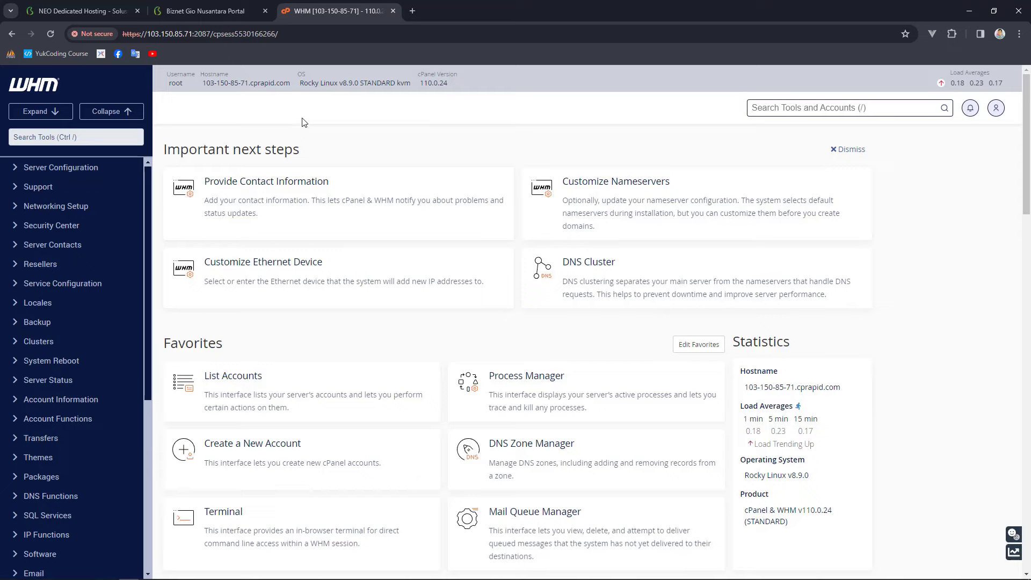
pyautogui.click(204, 10)
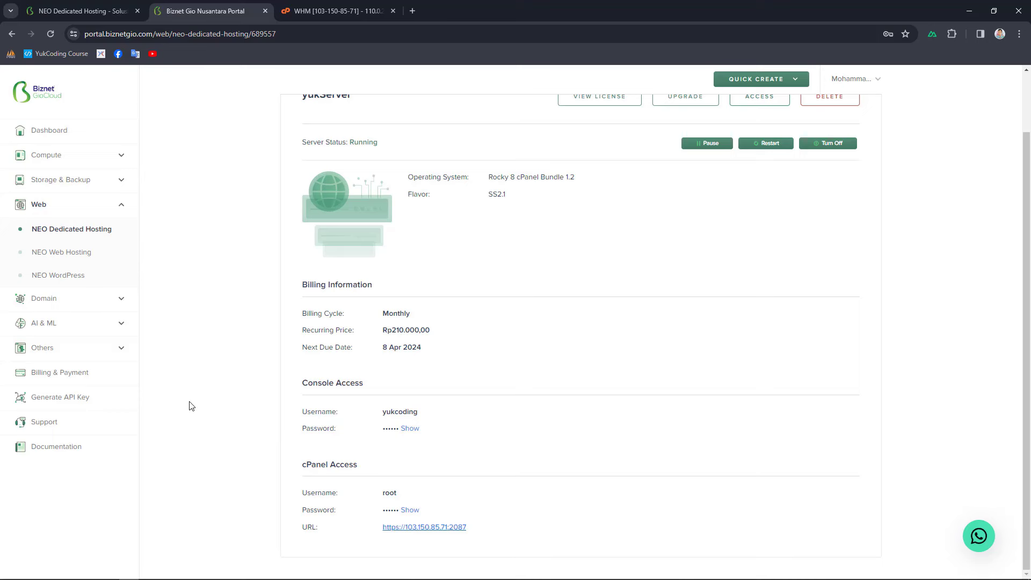
pyautogui.scroll(3, 191, 407)
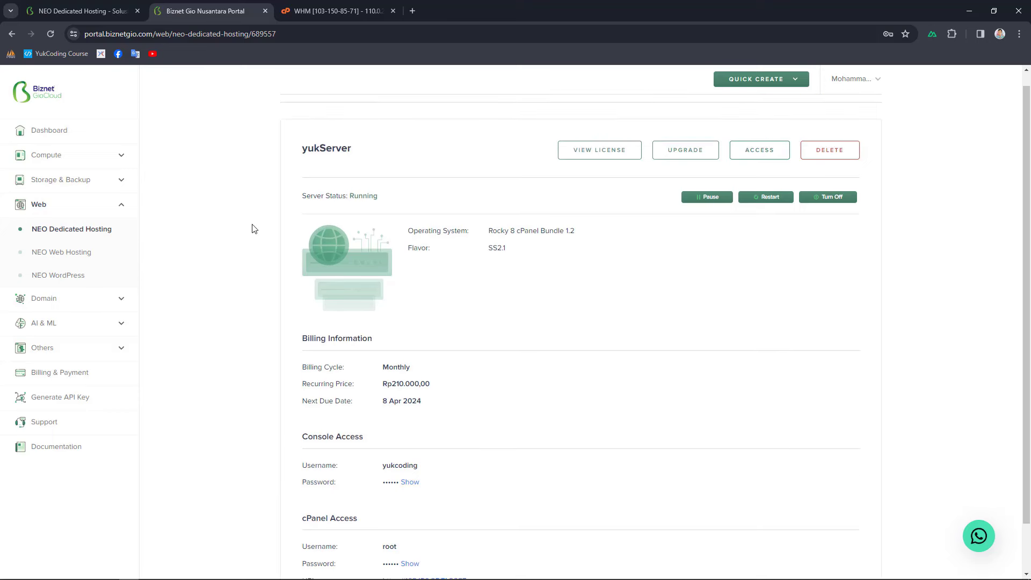
pyautogui.click(330, 7)
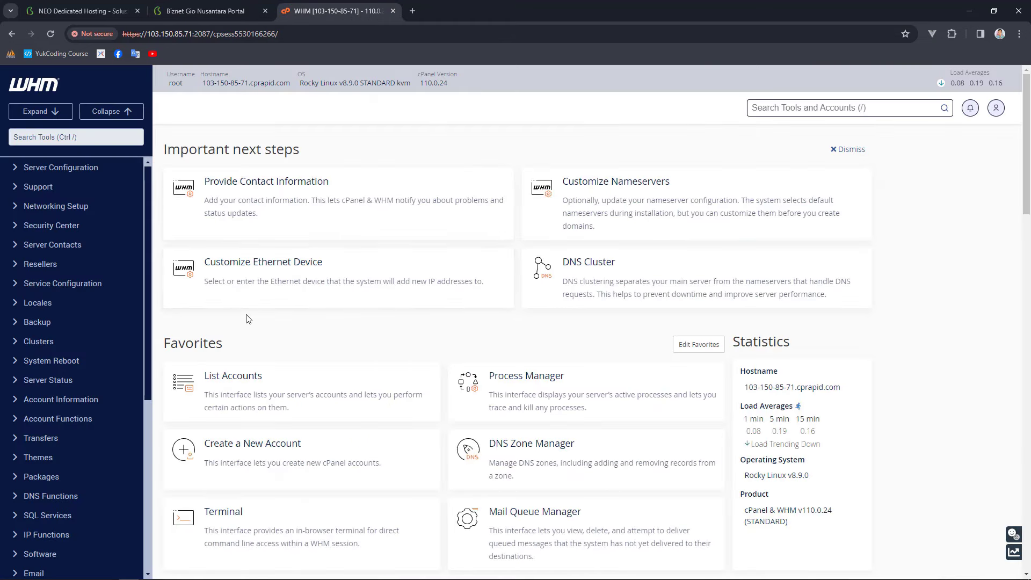
pyautogui.scroll(-5, 147, 221)
pyautogui.click(138, 382)
pyautogui.scroll(-1, 137, 408)
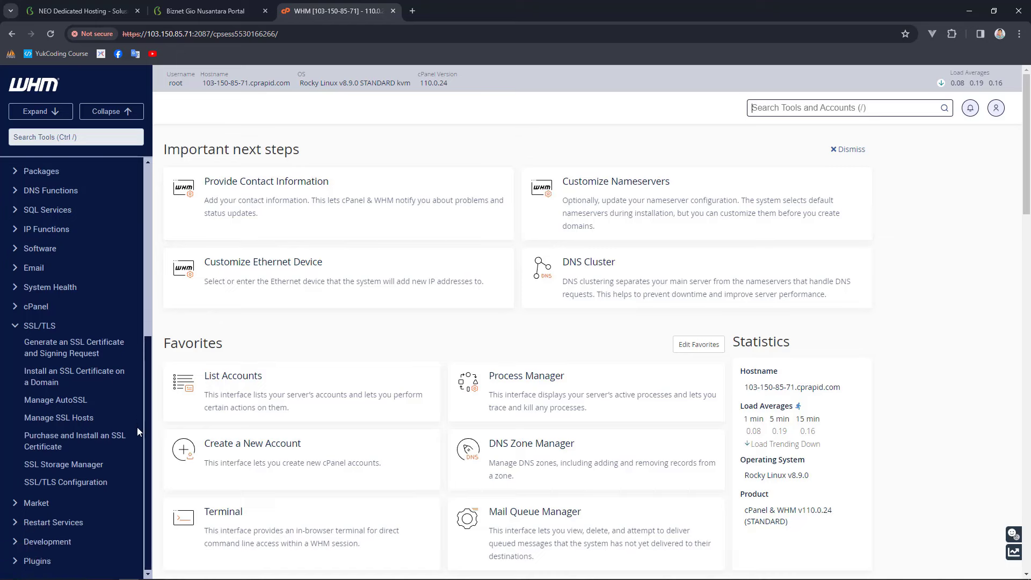
pyautogui.scroll(6, 135, 322)
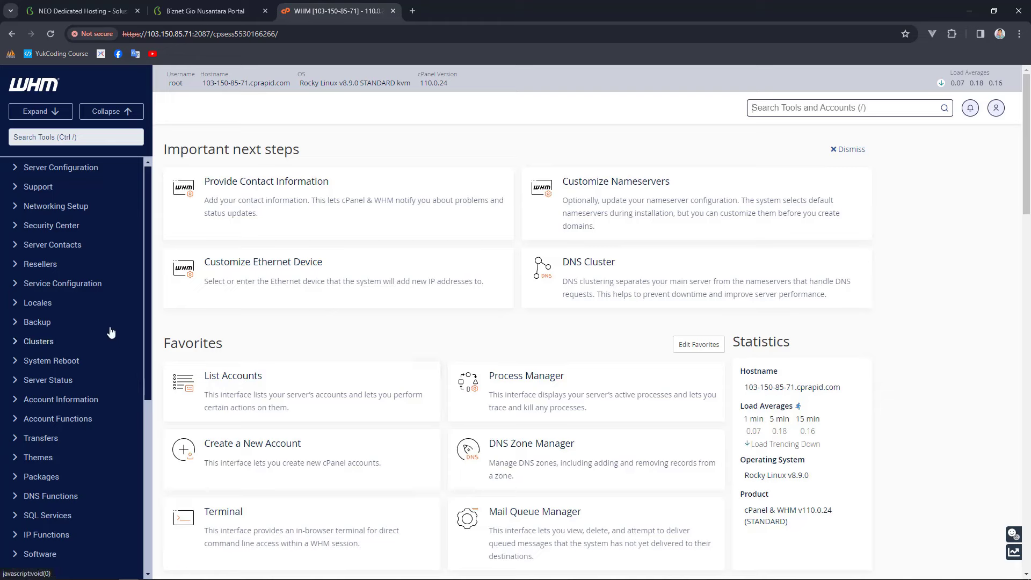
# - Confirm List Accounts shows no hosting accounts, then start the Create a New Account form
pyautogui.click(250, 388)
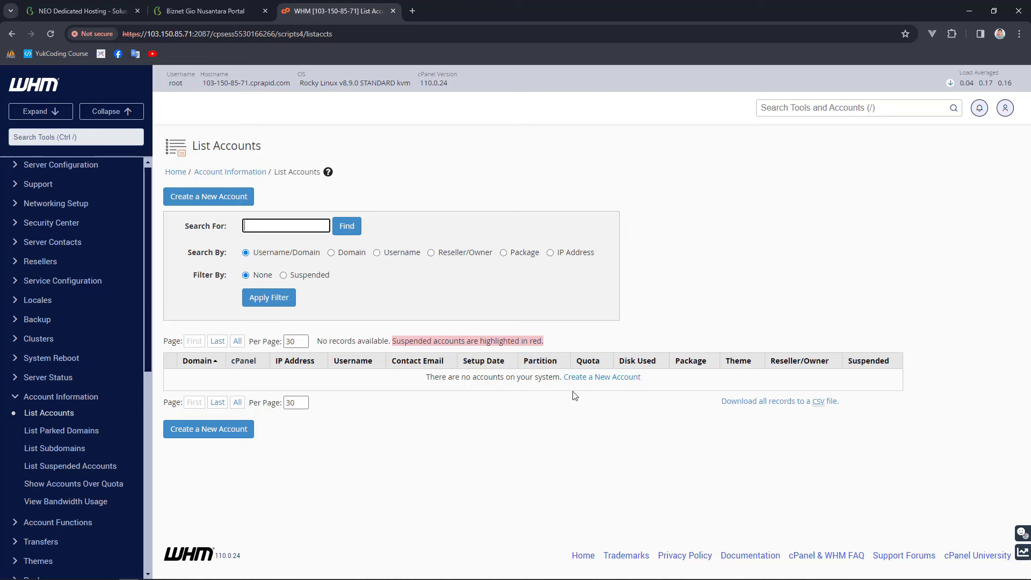
pyautogui.click(597, 378)
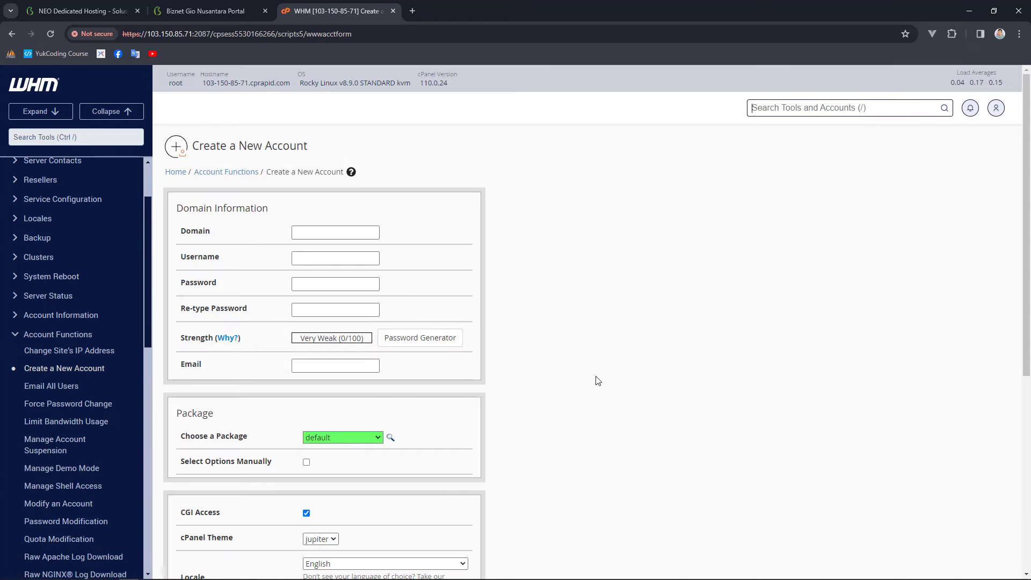
# - Enter domain yukcoding.online and replace the auto-filled username with yukon
pyautogui.click(337, 235)
pyautogui.click(513, 247)
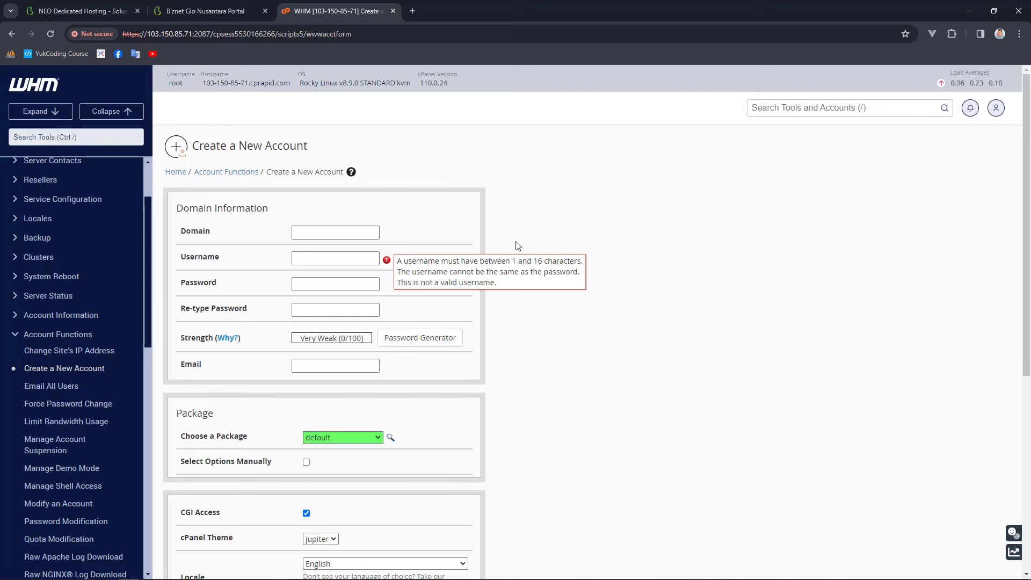
pyautogui.click(328, 231)
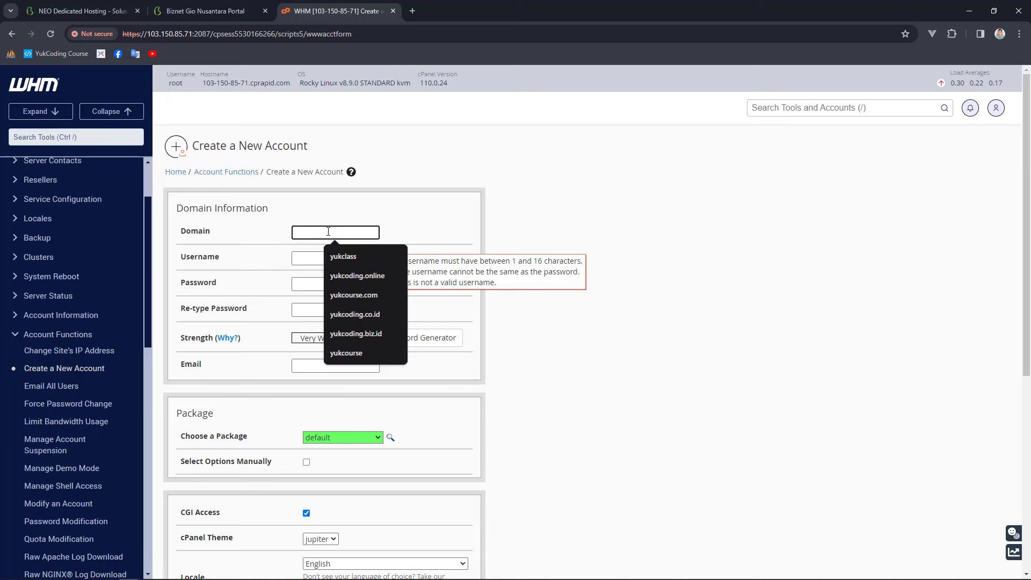
pyautogui.write('yukcoding')
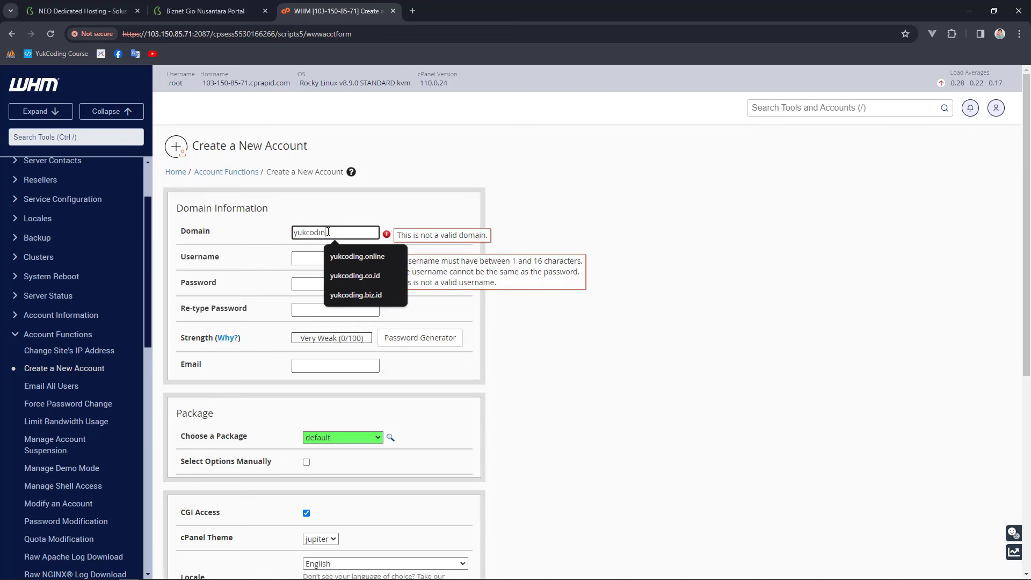
pyautogui.write('.online')
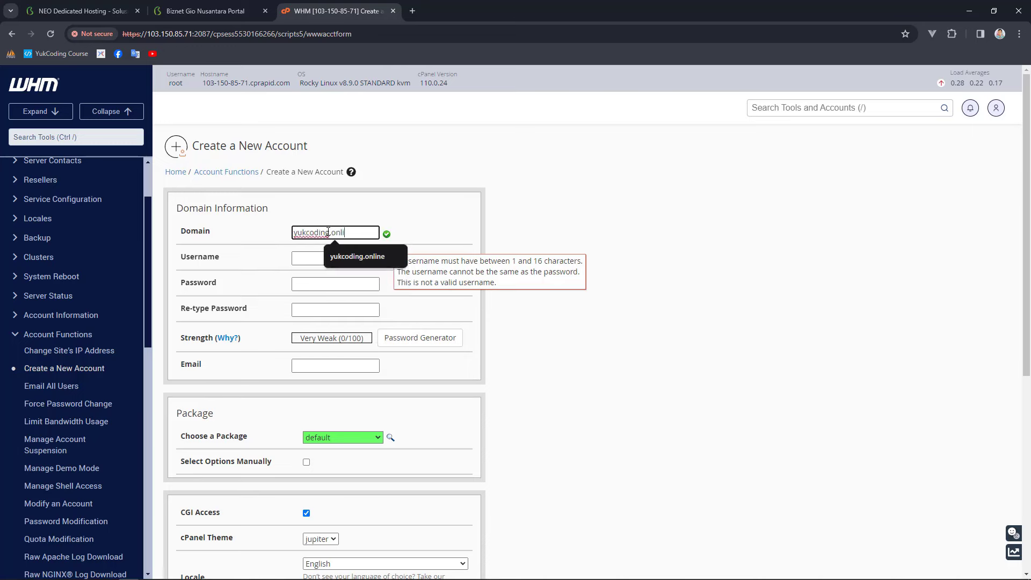
pyautogui.click(364, 260)
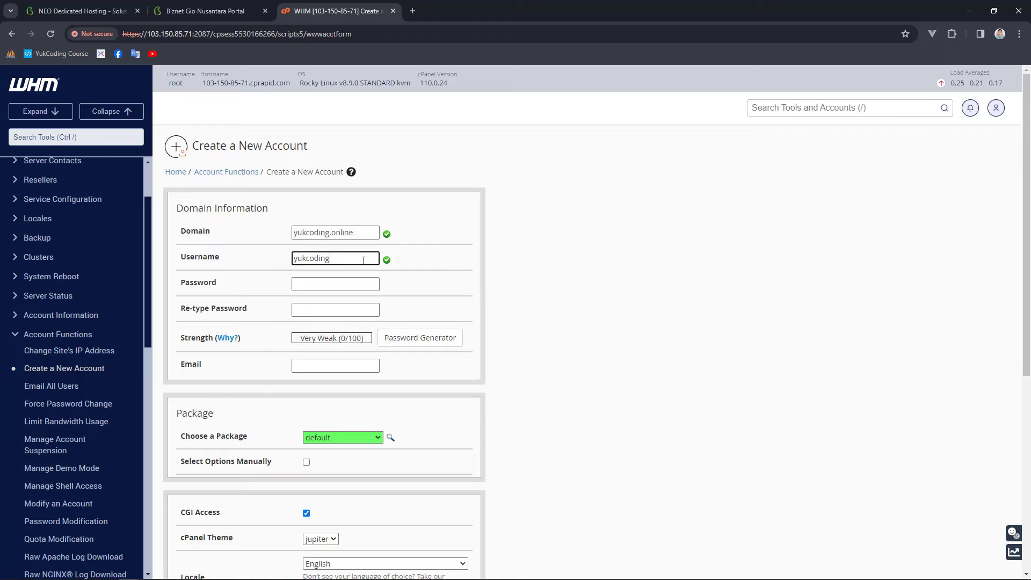
pyautogui.click(225, 11)
pyautogui.scroll(-1, 451, 538)
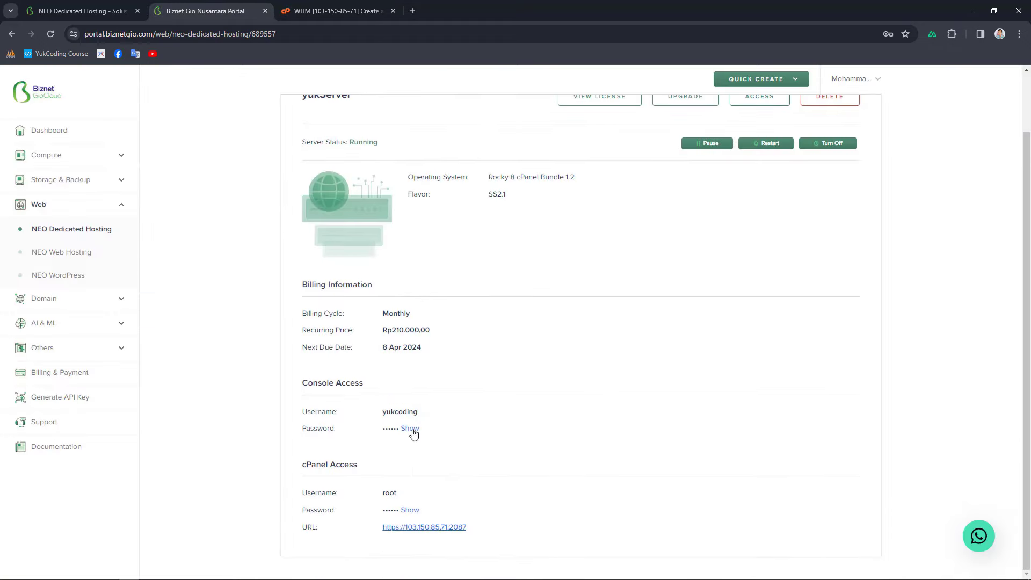
pyautogui.click(315, 5)
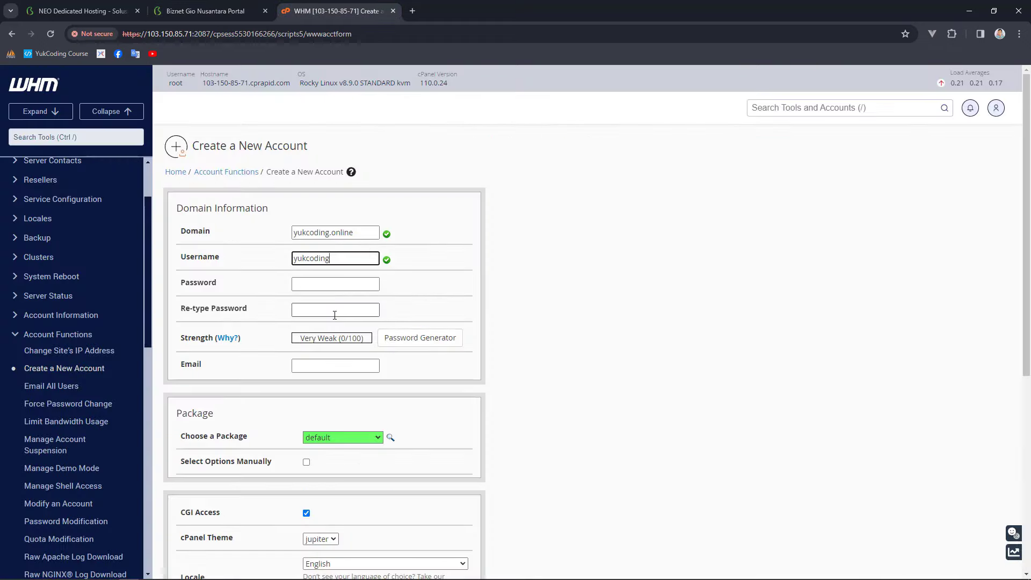
pyautogui.moveTo(332, 259); pyautogui.dragTo(253, 258)
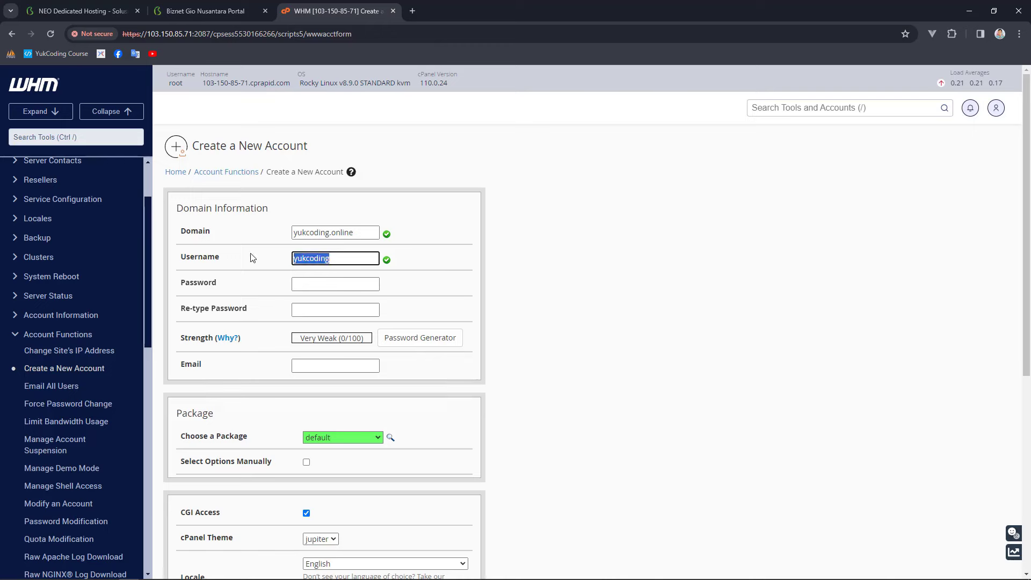
pyautogui.write('yukon')
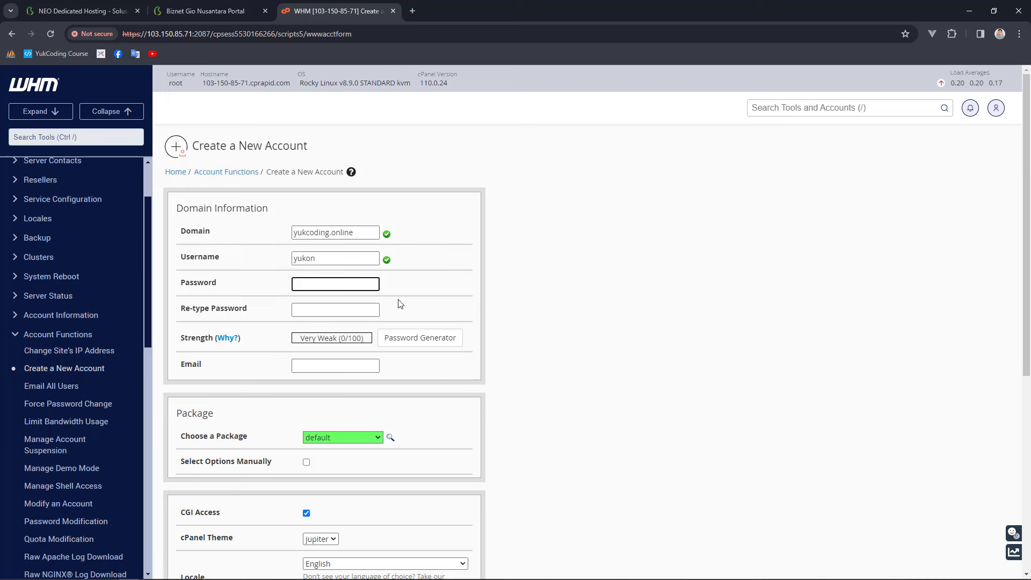
# - Generate a Very Strong password and paste it into both password fields
pyautogui.click(418, 344)
pyautogui.click(480, 311)
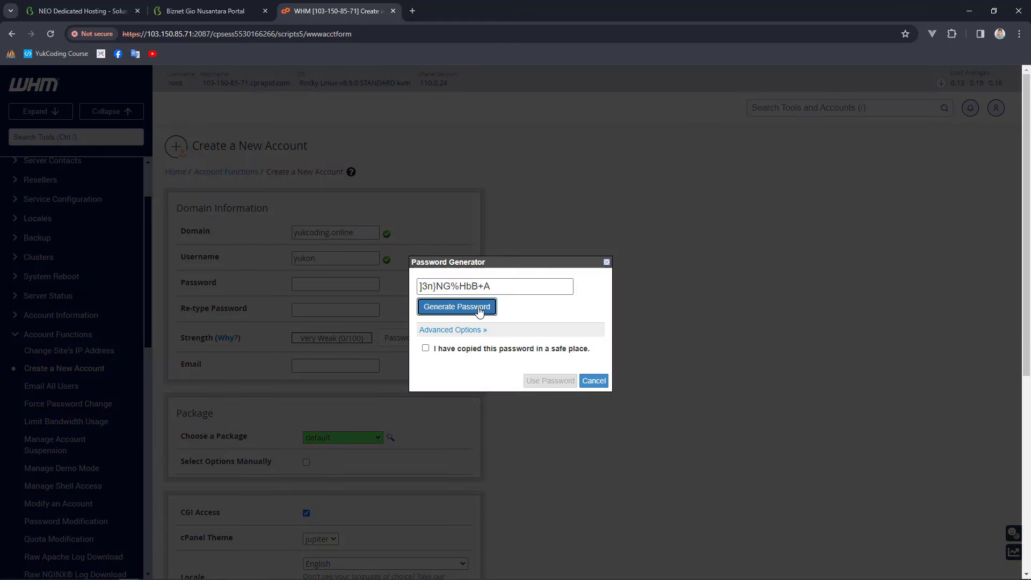
pyautogui.click(480, 310)
pyautogui.click(480, 311)
pyautogui.click(479, 311)
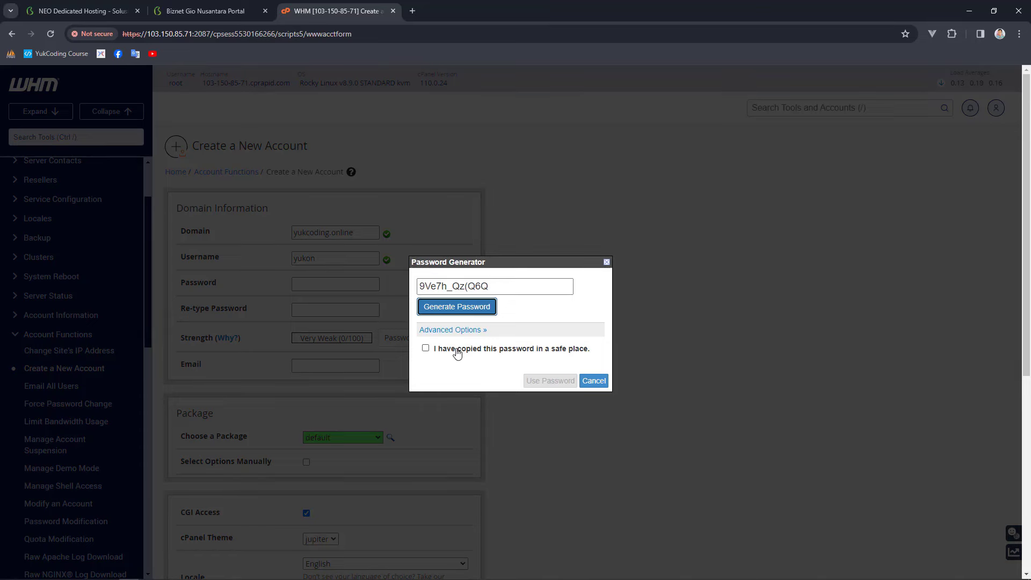
pyautogui.click(594, 381)
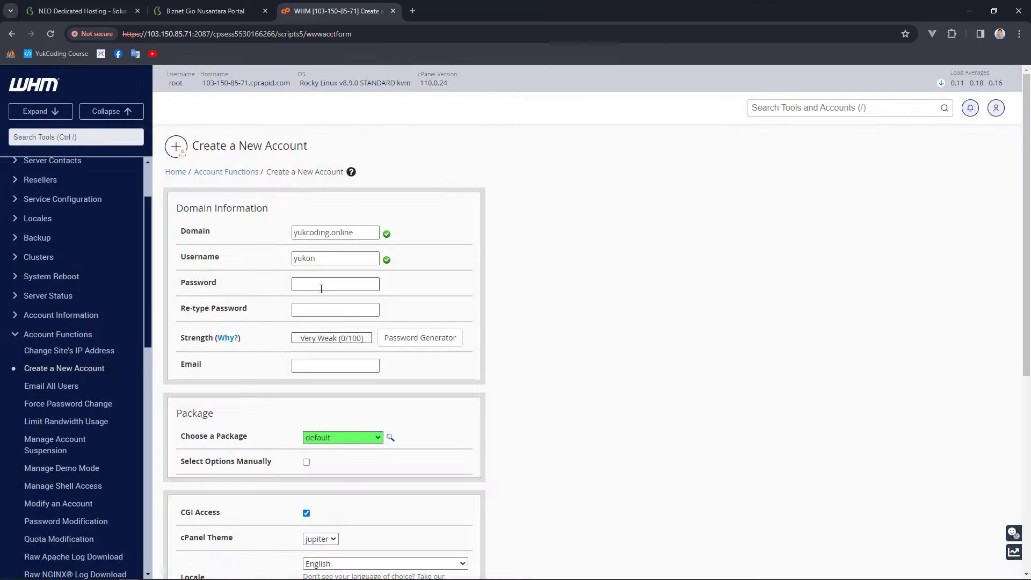
pyautogui.click(321, 288)
pyautogui.hotkey('ctrl', 'v')
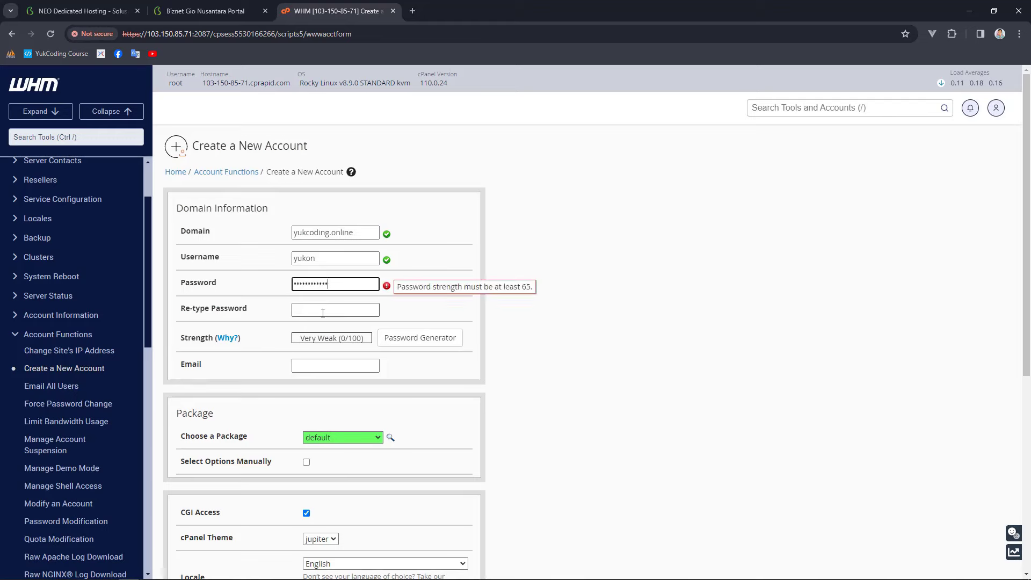
pyautogui.click(323, 310)
pyautogui.hotkey('ctrl', 'v')
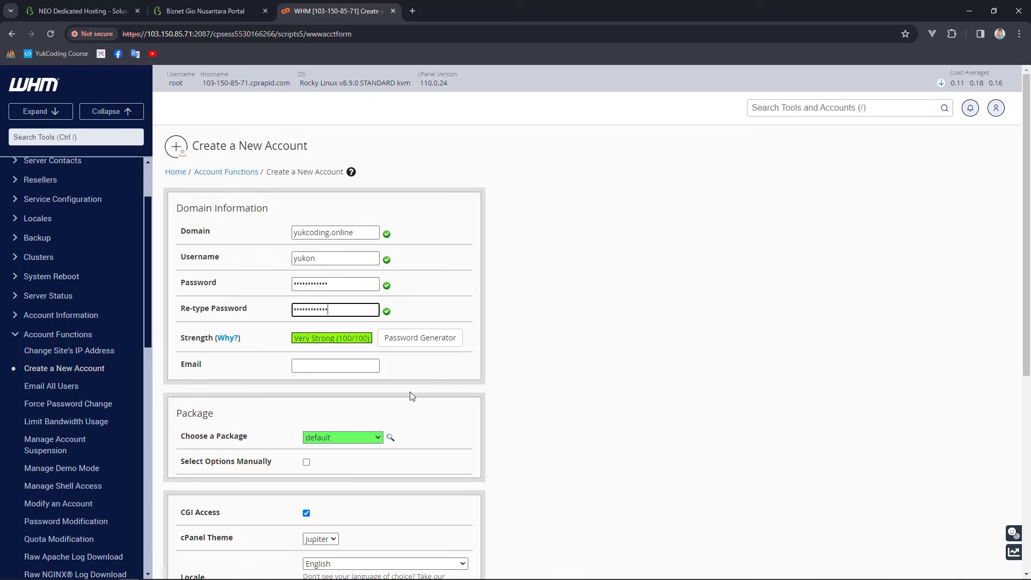
# - Enter the contact e-mail address and briefly review the mail routing options
pyautogui.click(335, 366)
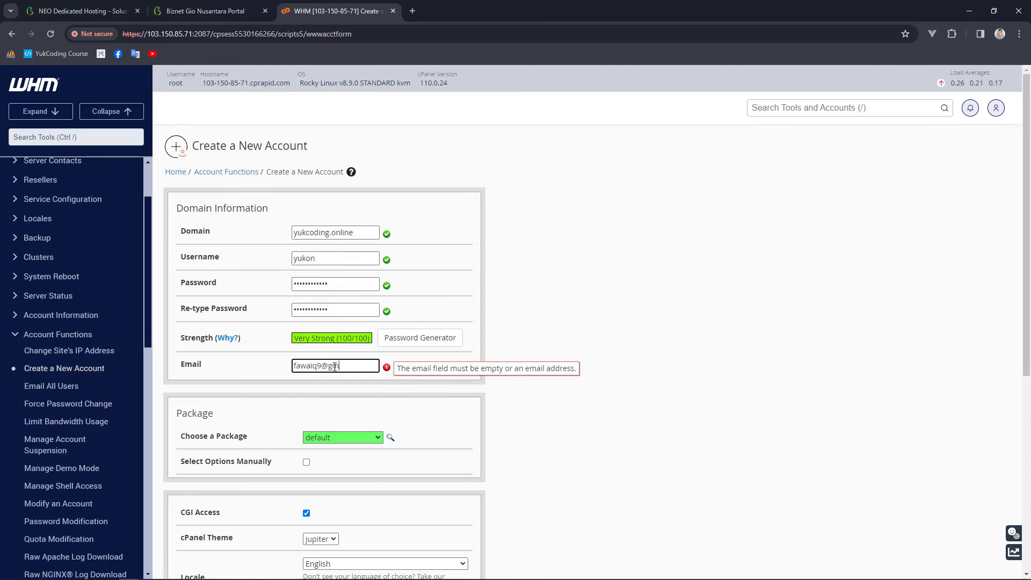
pyautogui.press('Tab')
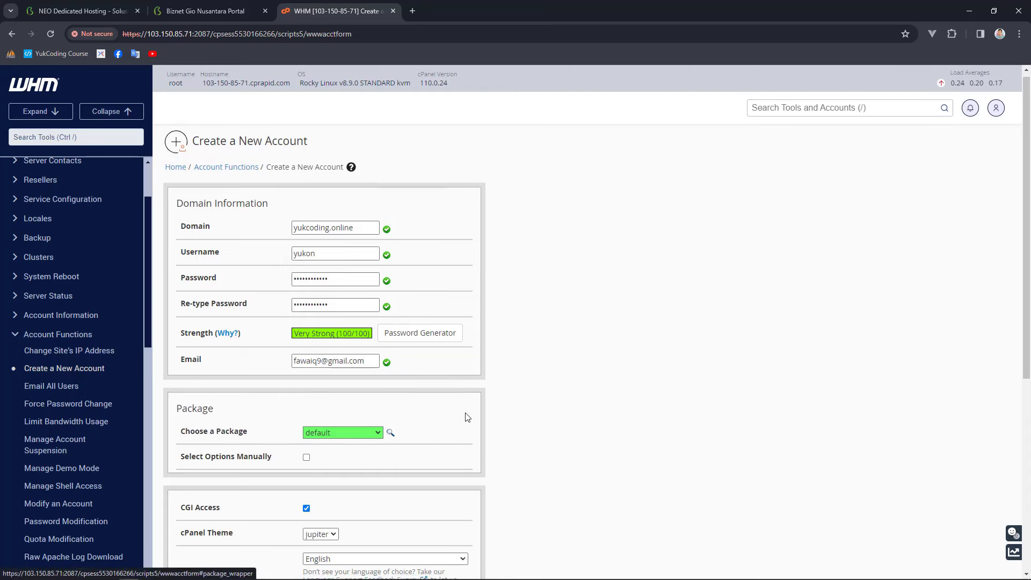
pyautogui.scroll(-4, 439, 326)
pyautogui.scroll(-2, 439, 326)
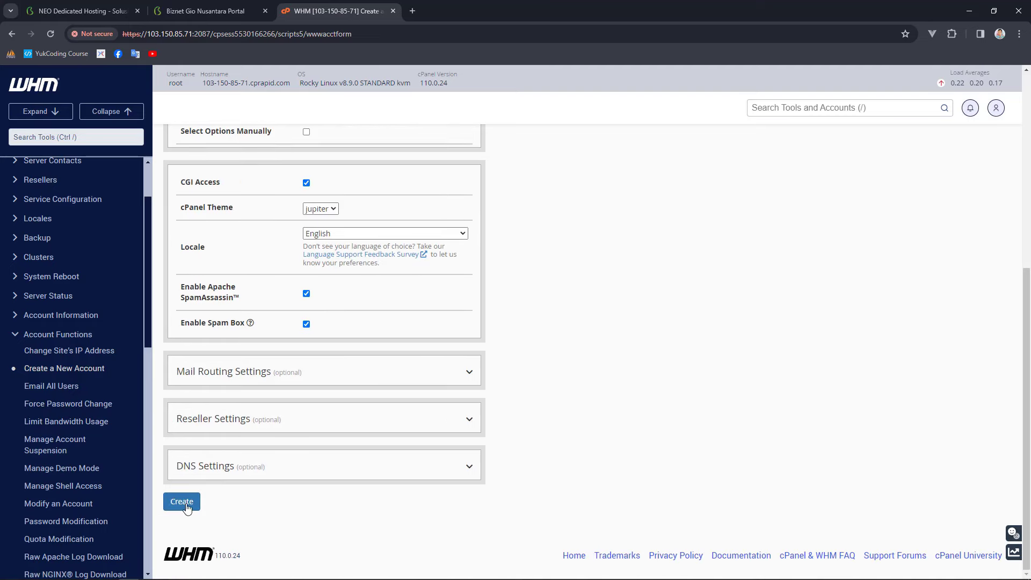
pyautogui.click(339, 371)
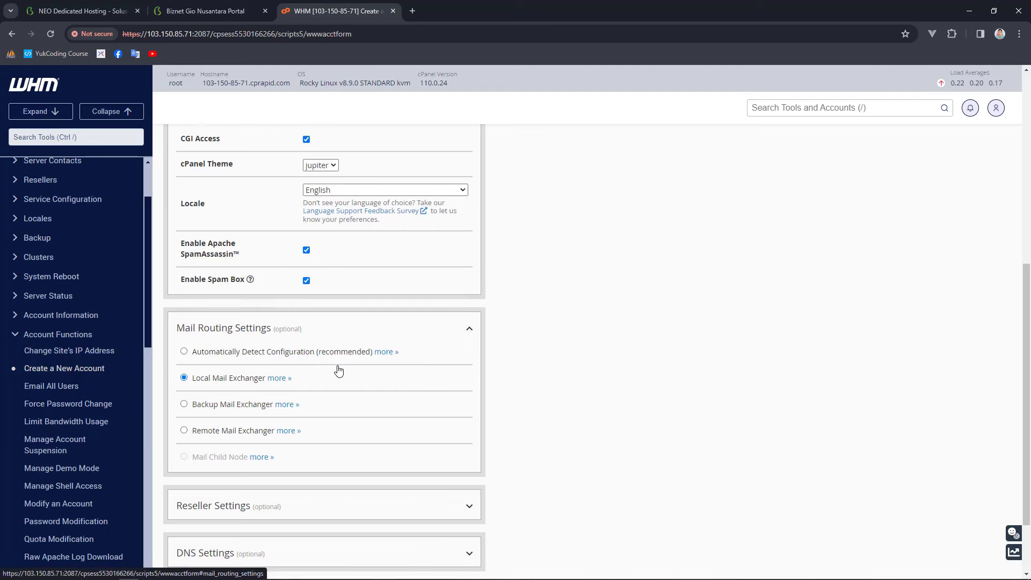
pyautogui.click(362, 330)
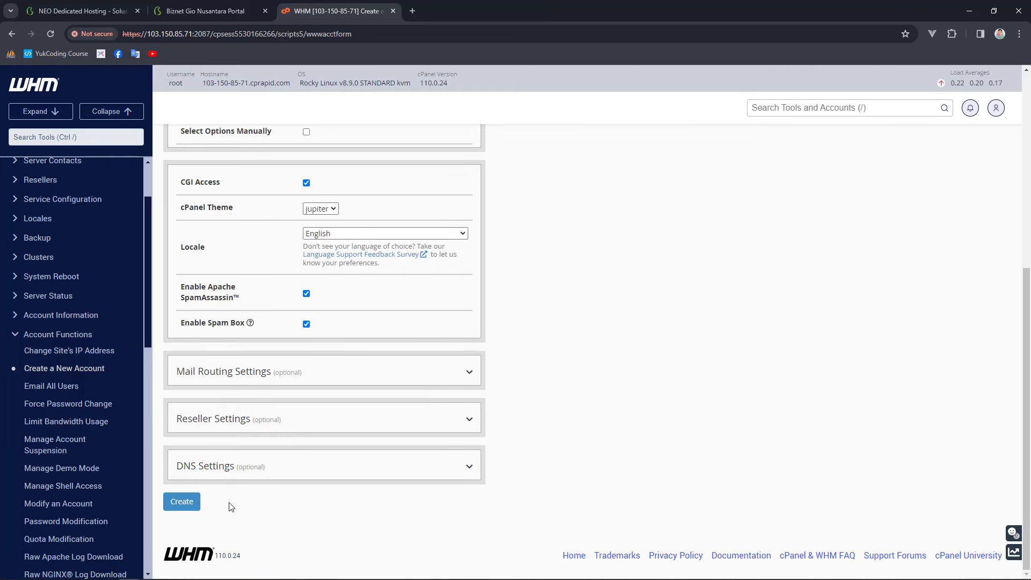
# - Create the yukcoding.online account and select the NameServer1 value in the creation log
pyautogui.click(183, 502)
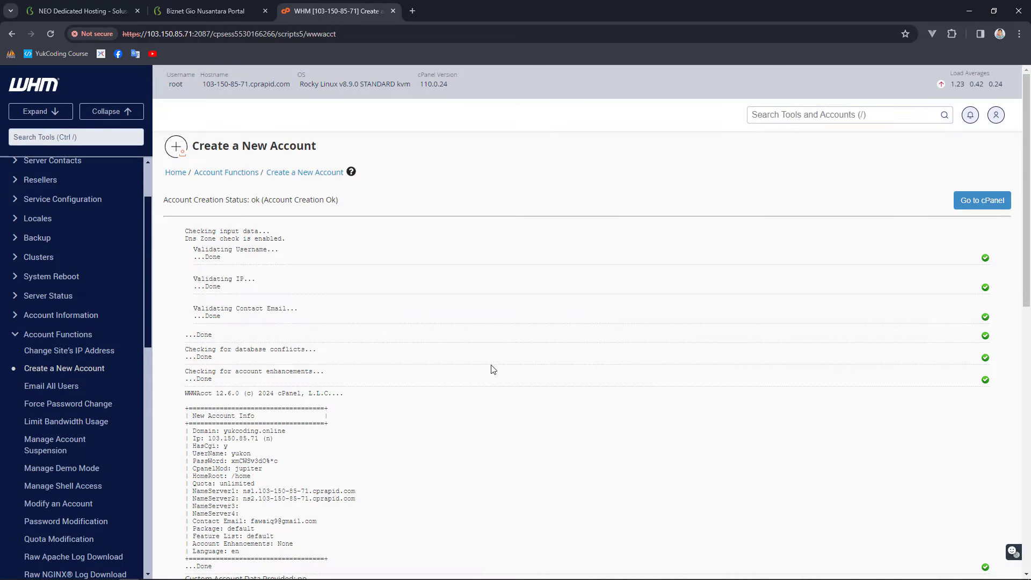
pyautogui.scroll(-3, 386, 428)
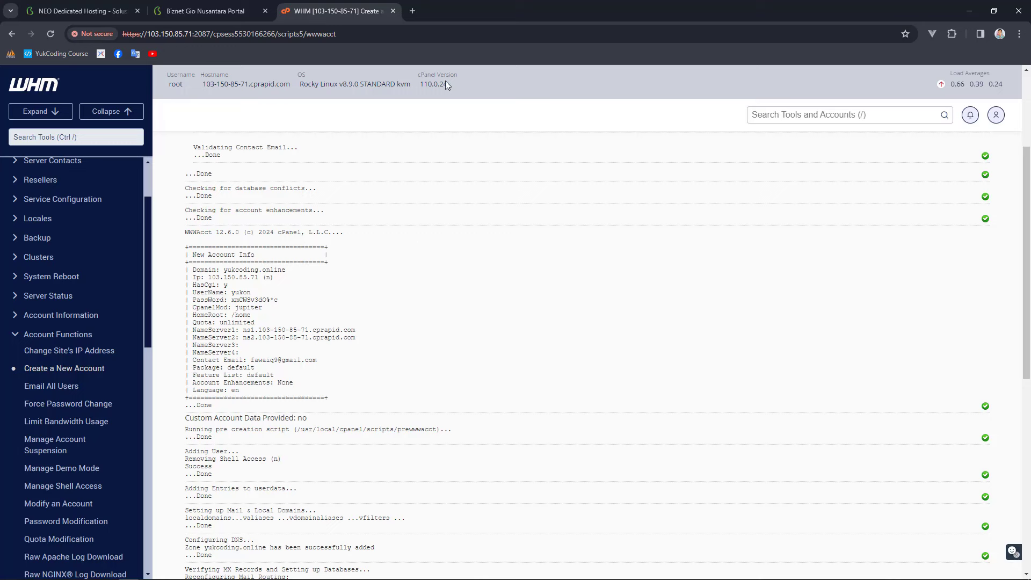
pyautogui.moveTo(356, 330); pyautogui.dragTo(245, 333)
# - Verify the domain's nameservers are ns1/ns2.103-150-85-71.cprapid.com and close the window unchanged
pyautogui.click(510, 322)
pyautogui.click(413, 11)
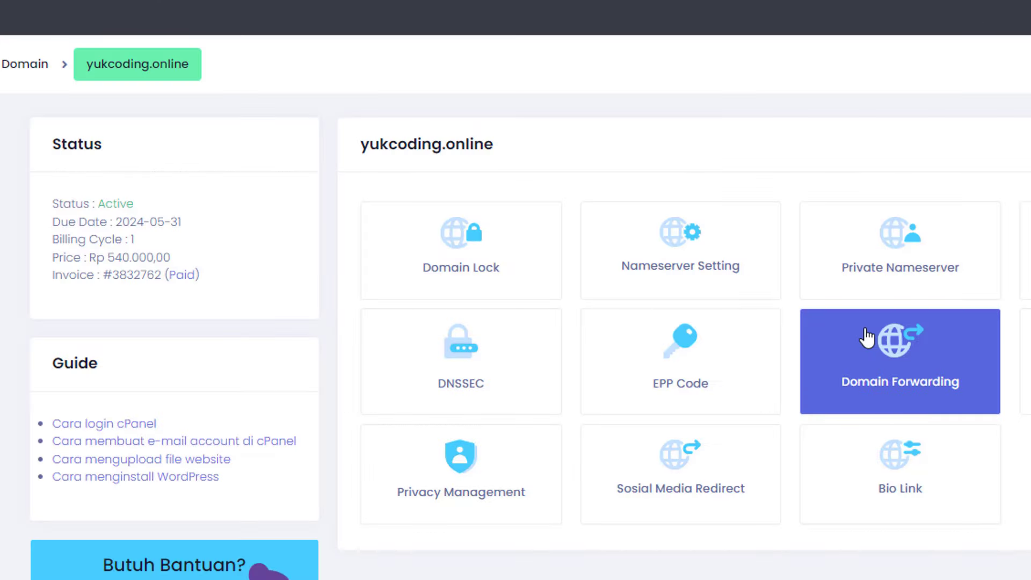
pyautogui.click(692, 269)
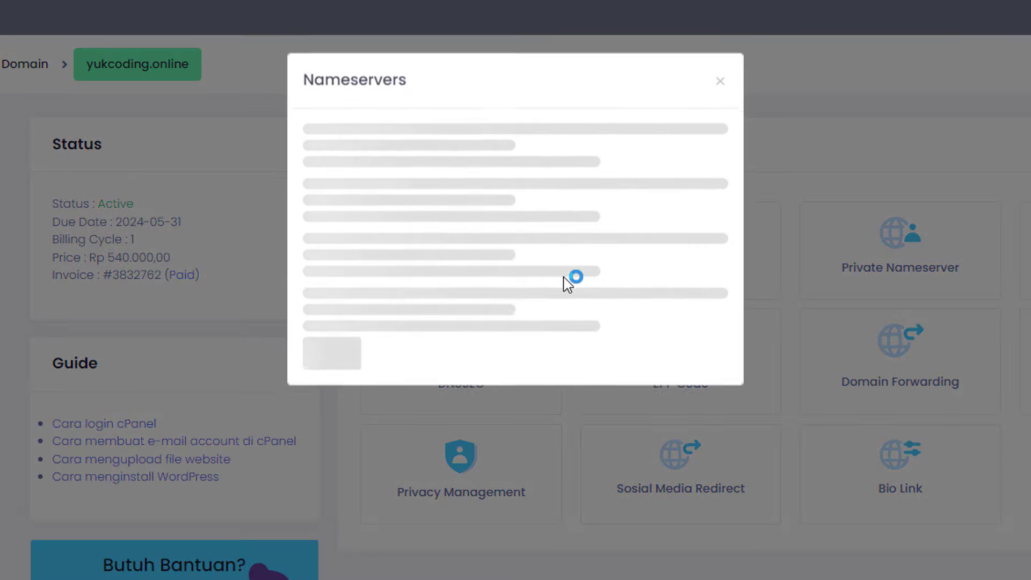
pyautogui.moveTo(604, 232); pyautogui.dragTo(362, 220)
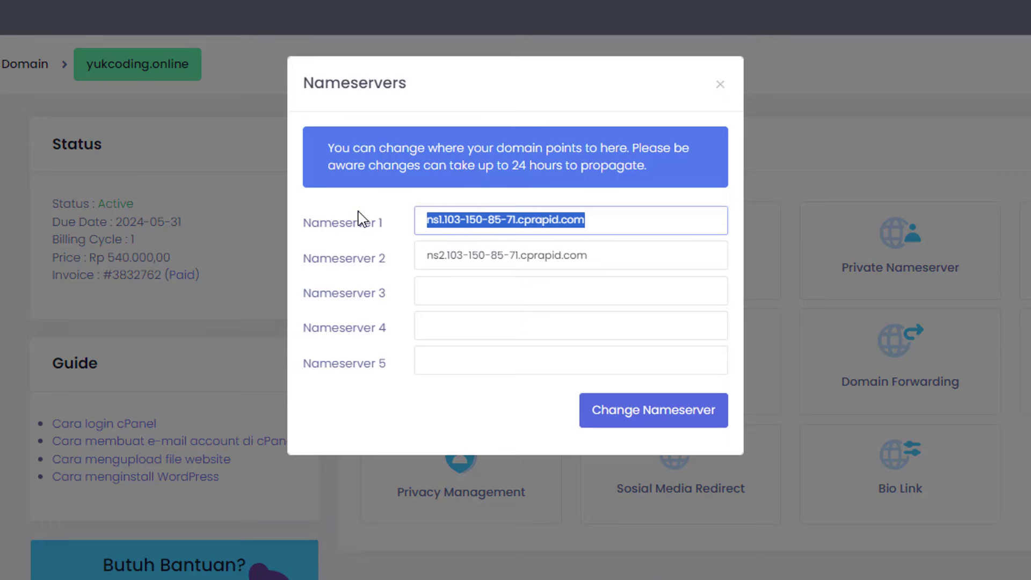
pyautogui.press('Right')
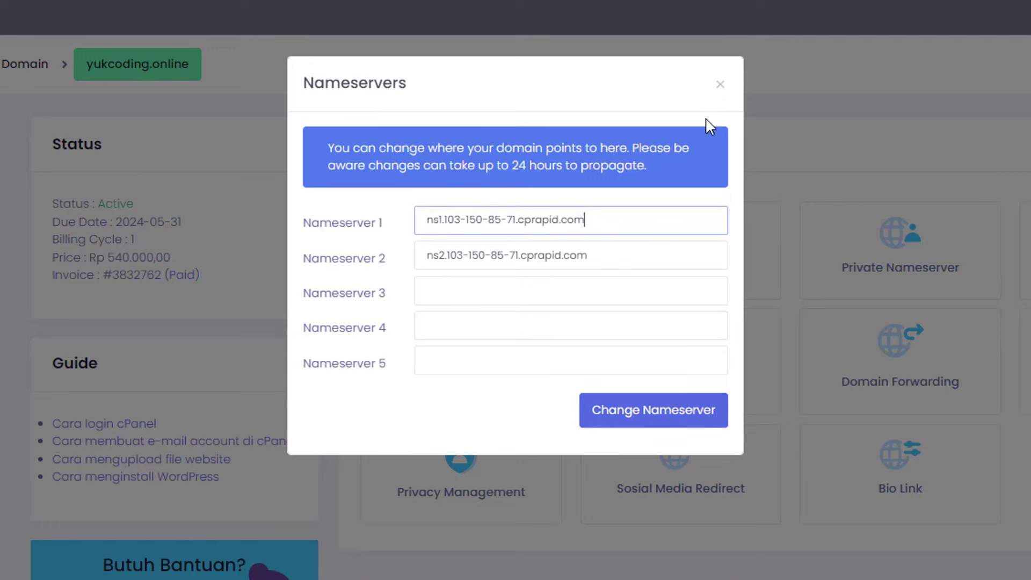
pyautogui.click(721, 85)
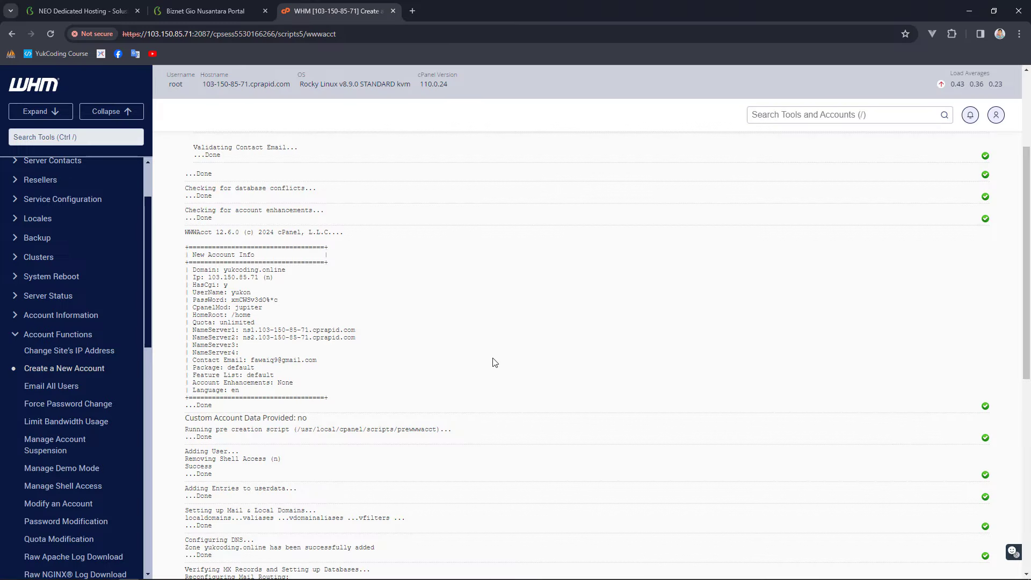
# - Open List Accounts from the Account Information group in WHM's sidebar
pyautogui.scroll(-5, 492, 362)
pyautogui.scroll(4, 493, 360)
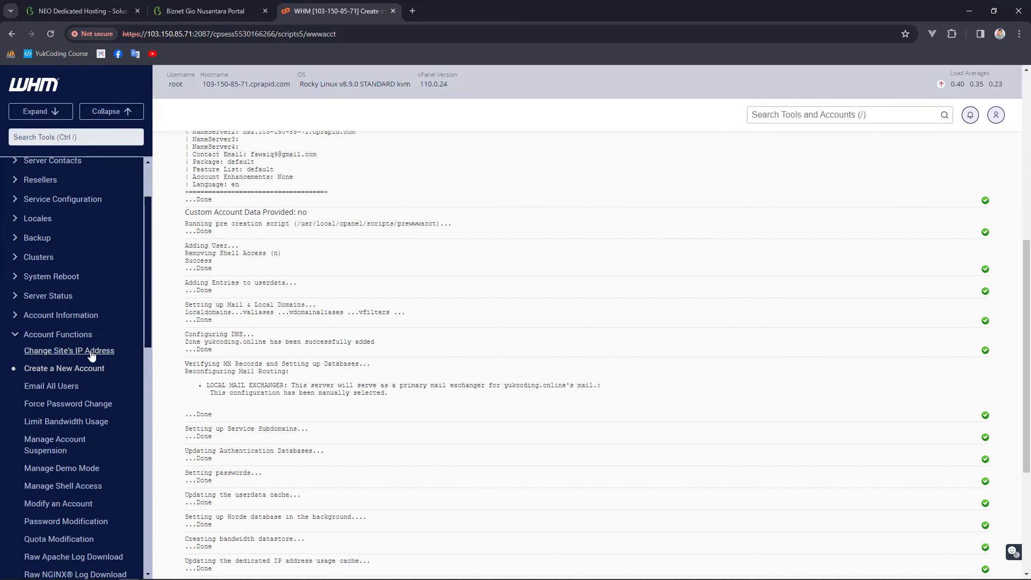
pyautogui.click(76, 337)
pyautogui.click(60, 316)
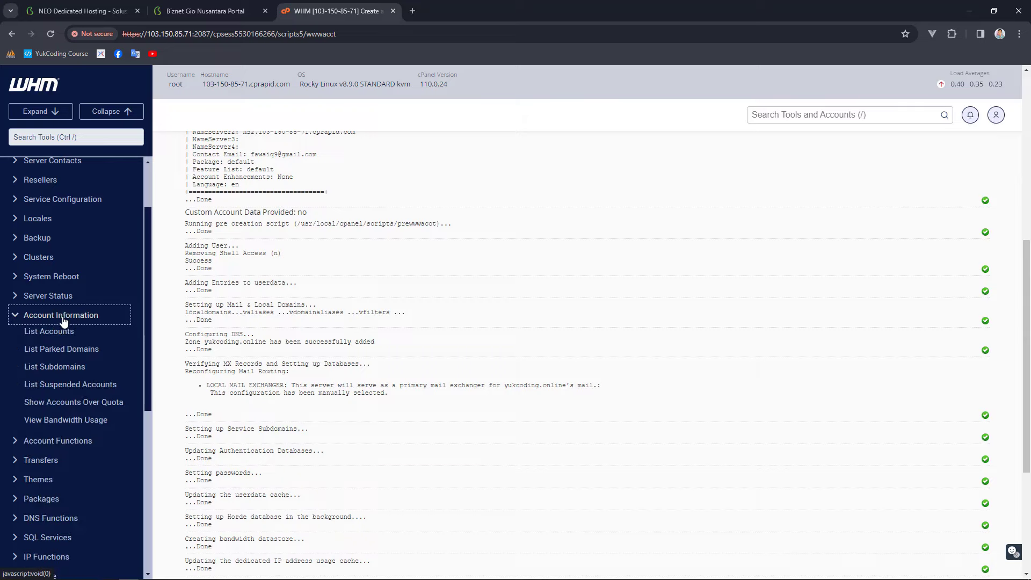
pyautogui.click(51, 332)
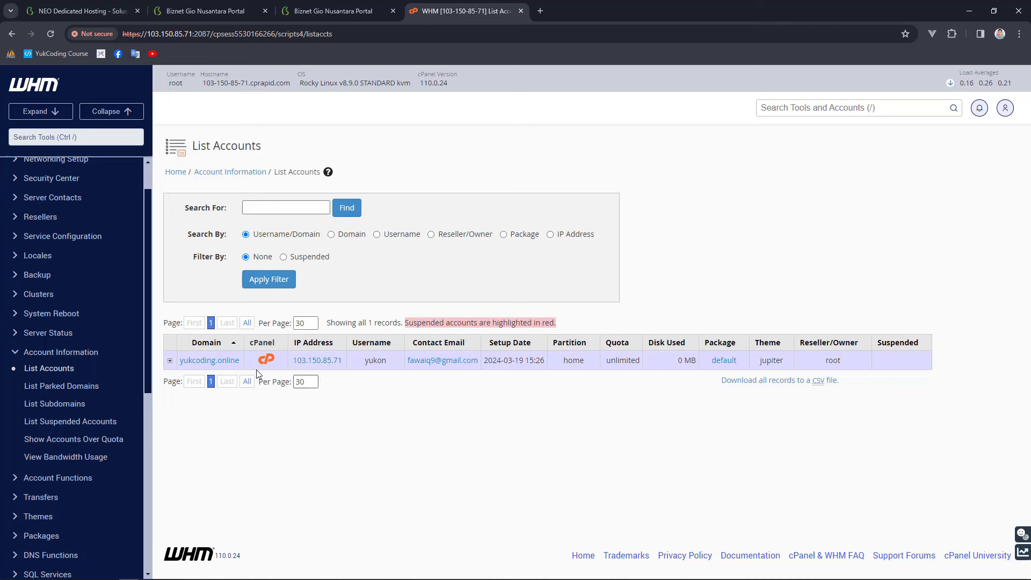
# - Open yukcoding.online in a new tab, see its Index of / with only cgi-bin, return to WHM
pyautogui.click(207, 361)
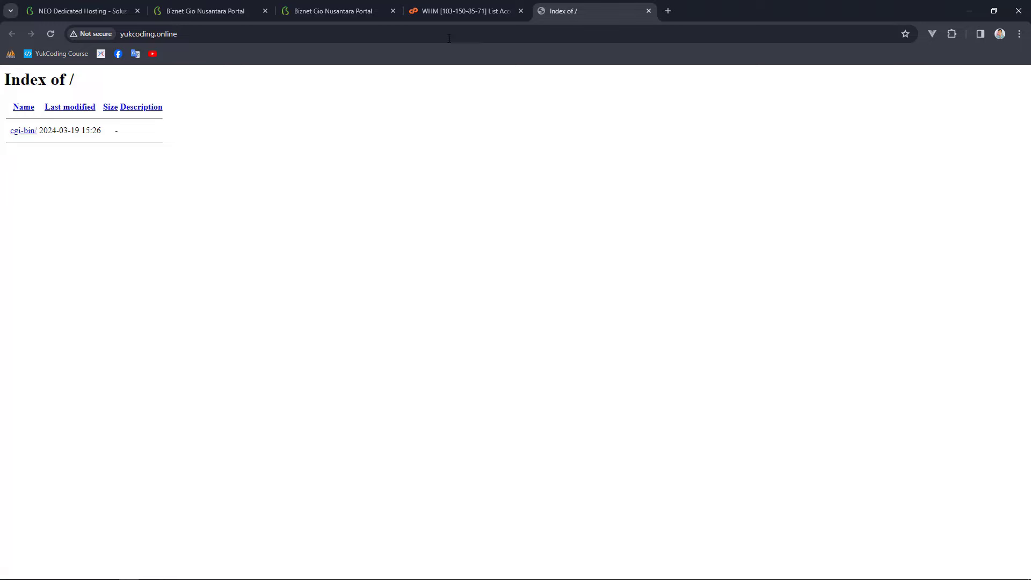
pyautogui.click(463, 10)
pyautogui.click(623, 17)
pyautogui.click(228, 34)
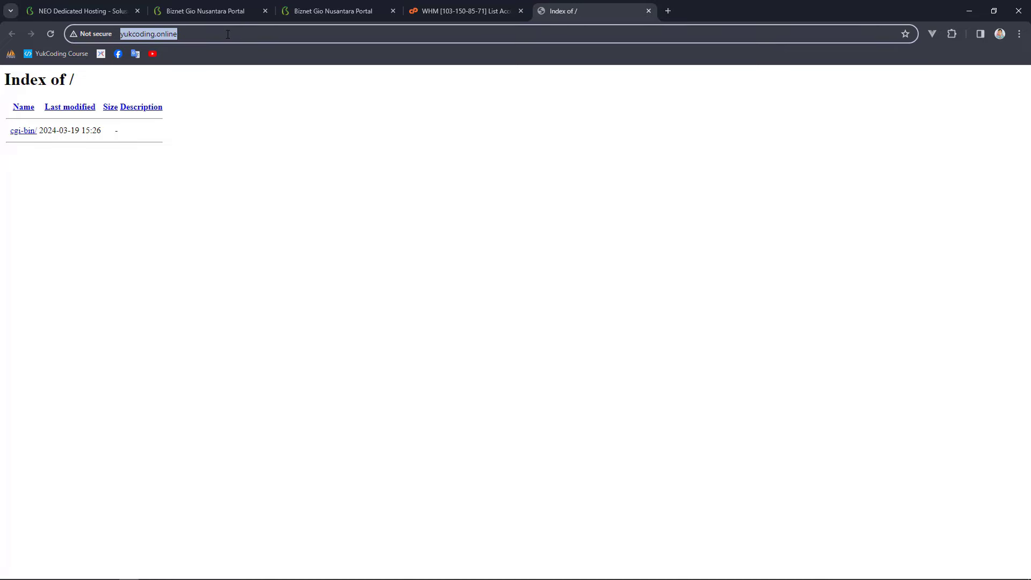
pyautogui.click(462, 11)
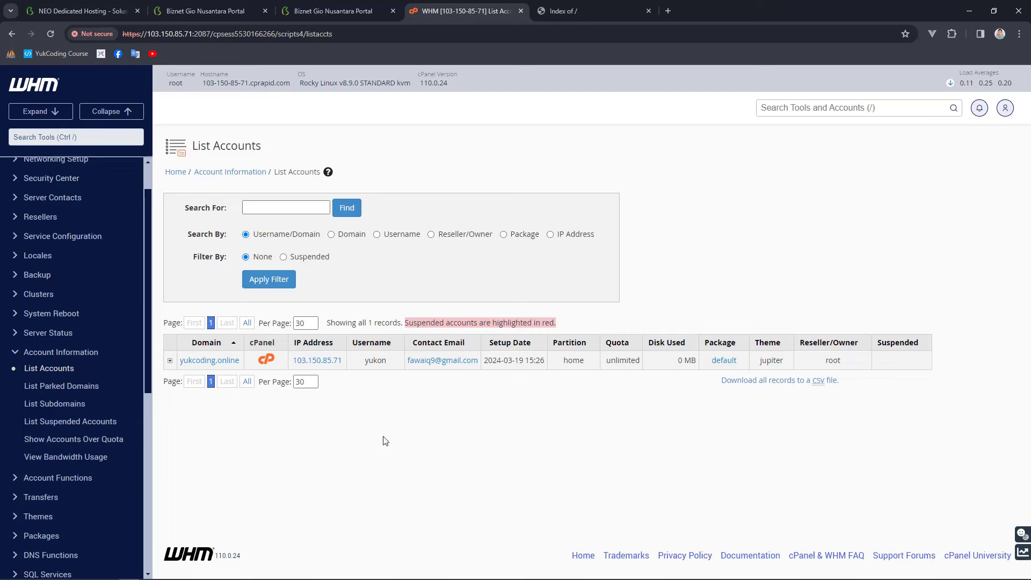
# - Go to Manage AutoSSL under the SSL/TLS sidebar group
pyautogui.click(13, 353)
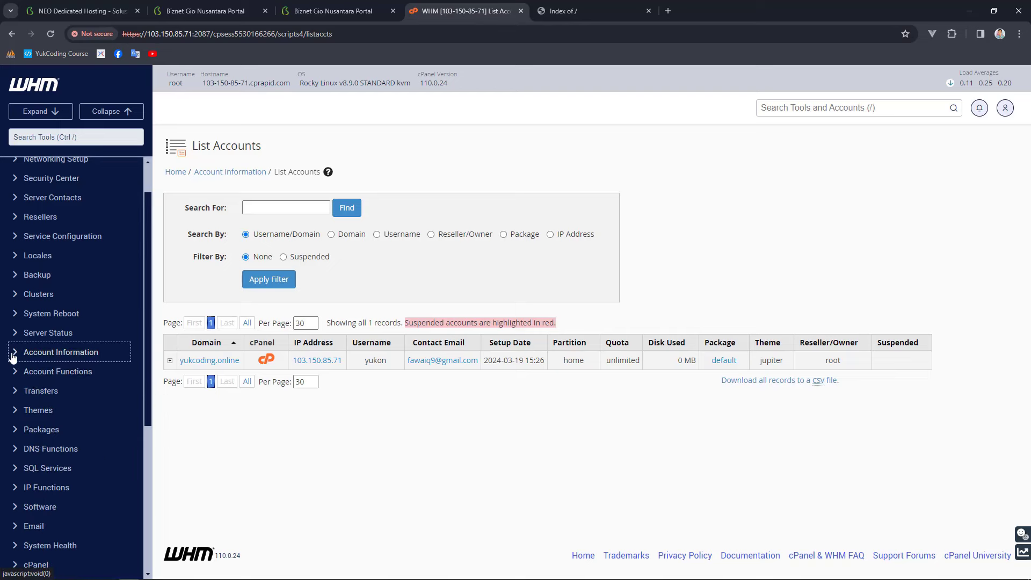
pyautogui.scroll(-4, 33, 386)
pyautogui.click(33, 393)
pyautogui.scroll(-1, 59, 397)
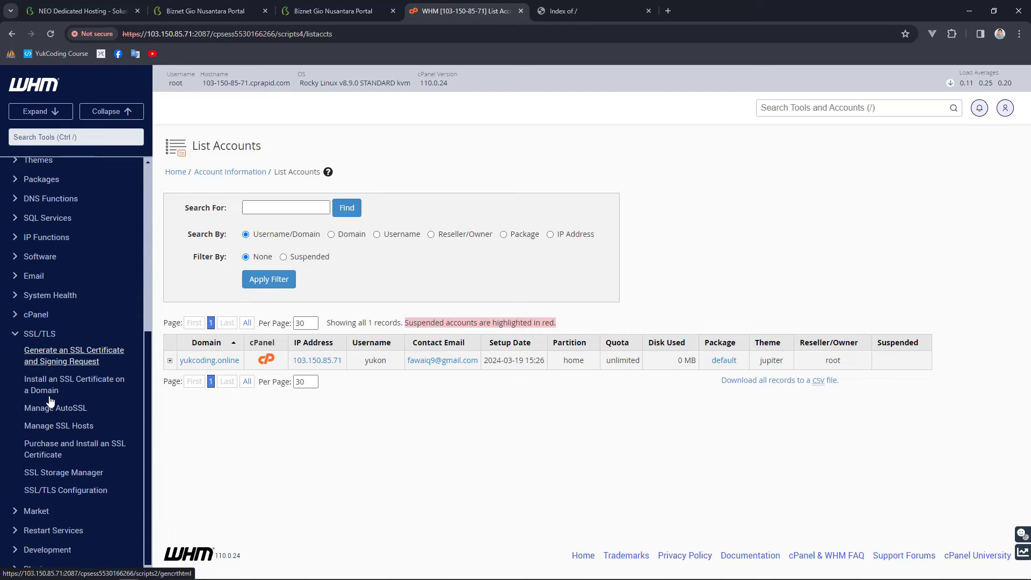
pyautogui.click(19, 329)
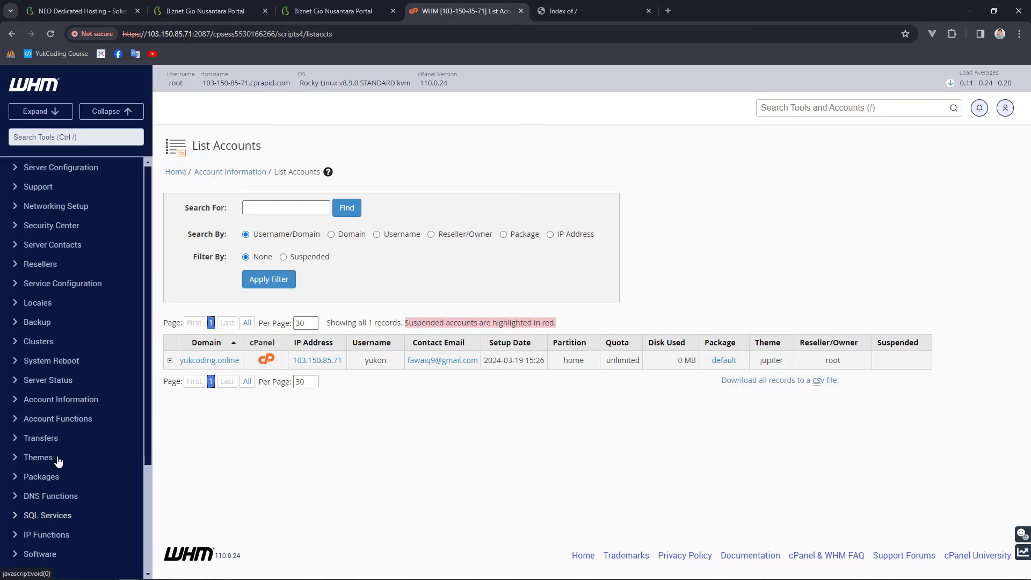
pyautogui.click(70, 482)
pyautogui.scroll(-3, 70, 478)
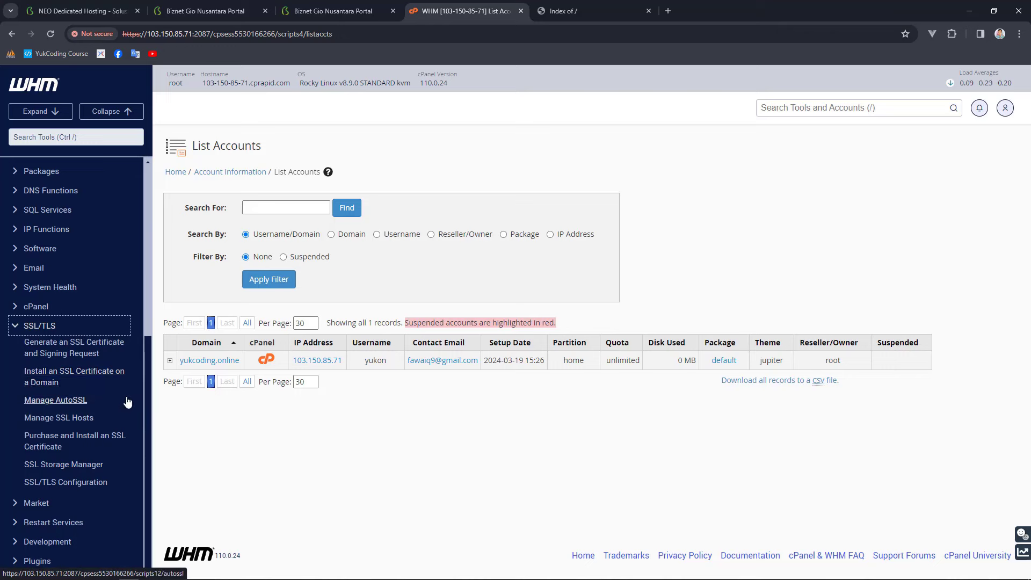
pyautogui.click(76, 406)
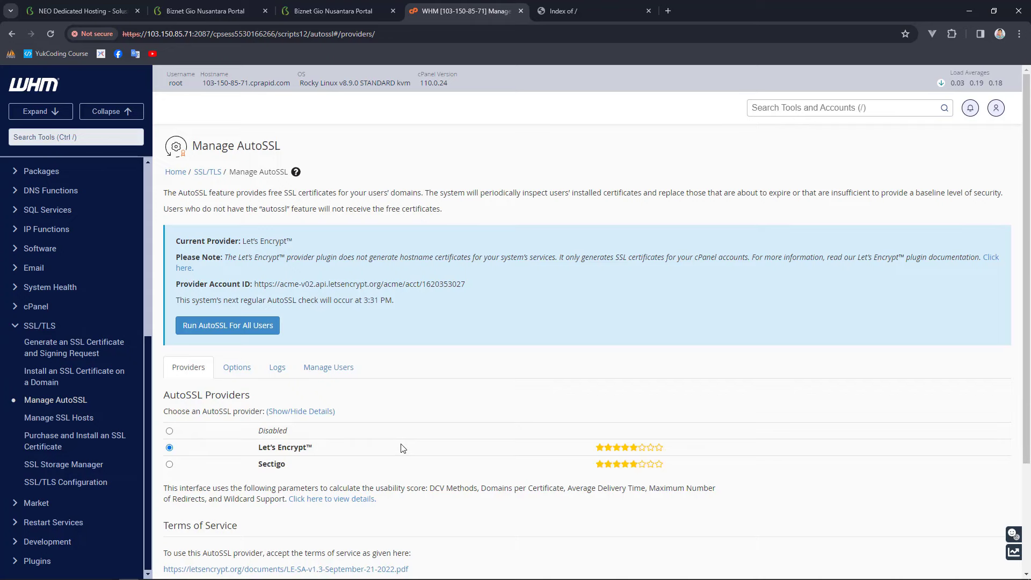
# - Save Let's Encrypt as the accepted provider and force-enable AutoSSL for user yukon
pyautogui.scroll(-3, 448, 422)
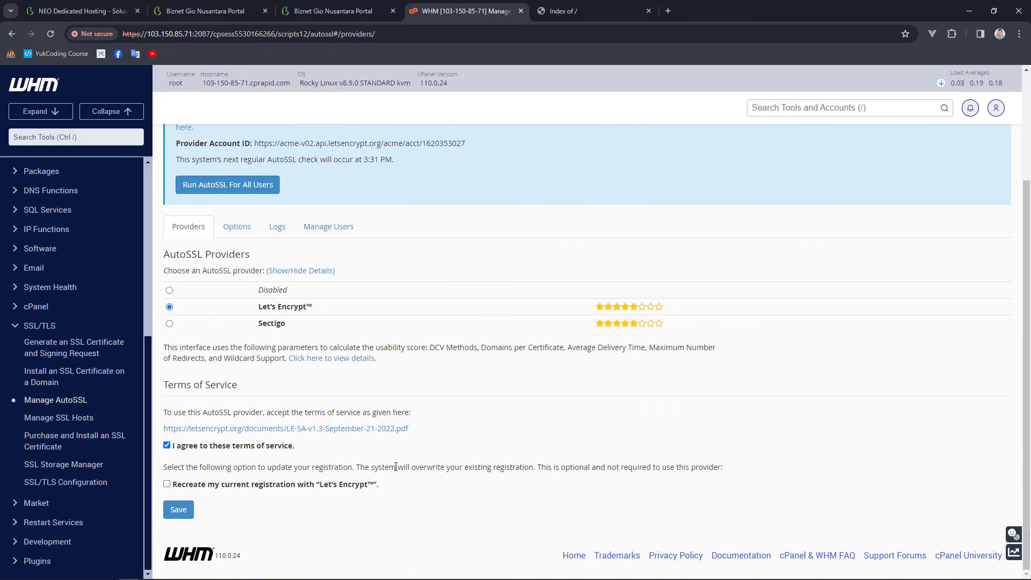
pyautogui.click(179, 510)
pyautogui.scroll(3, 376, 468)
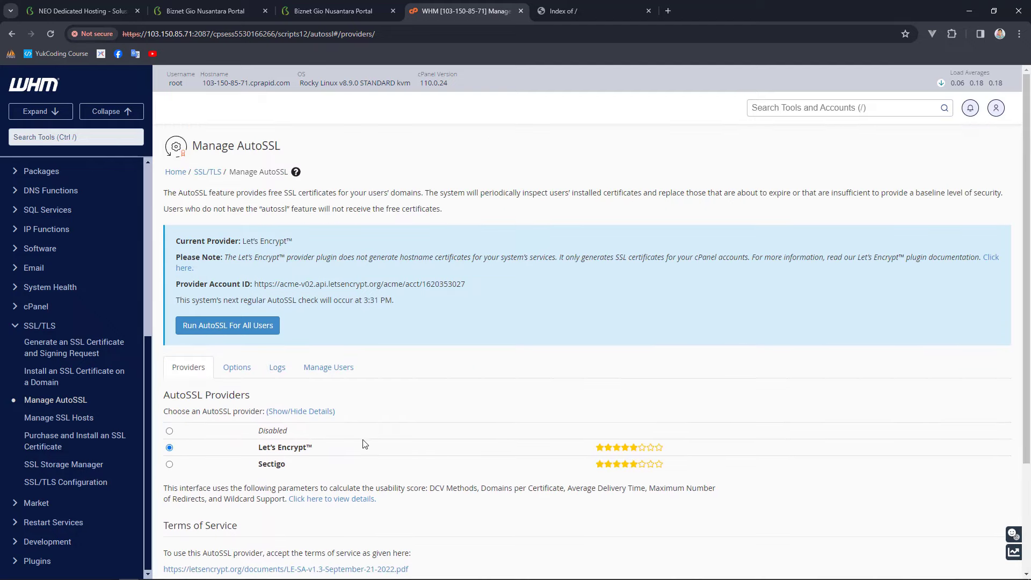
pyautogui.click(333, 370)
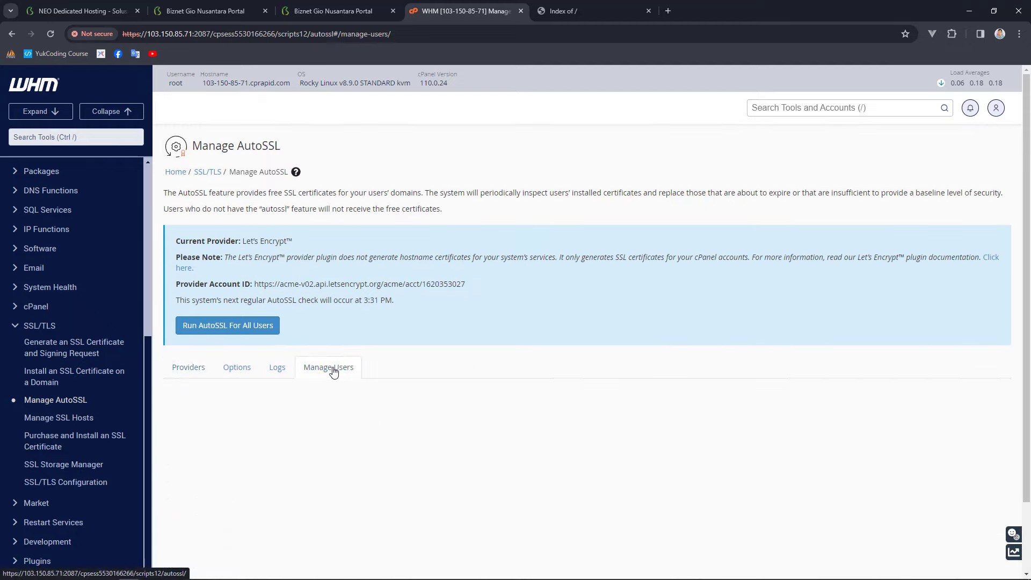
pyautogui.scroll(-2, 415, 419)
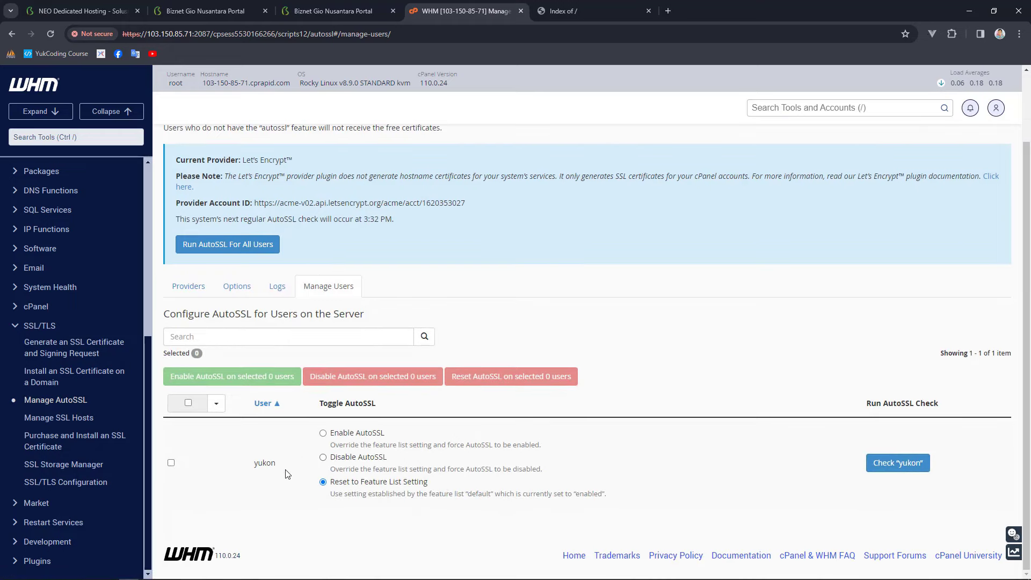
pyautogui.click(322, 433)
pyautogui.click(575, 8)
pyautogui.click(197, 29)
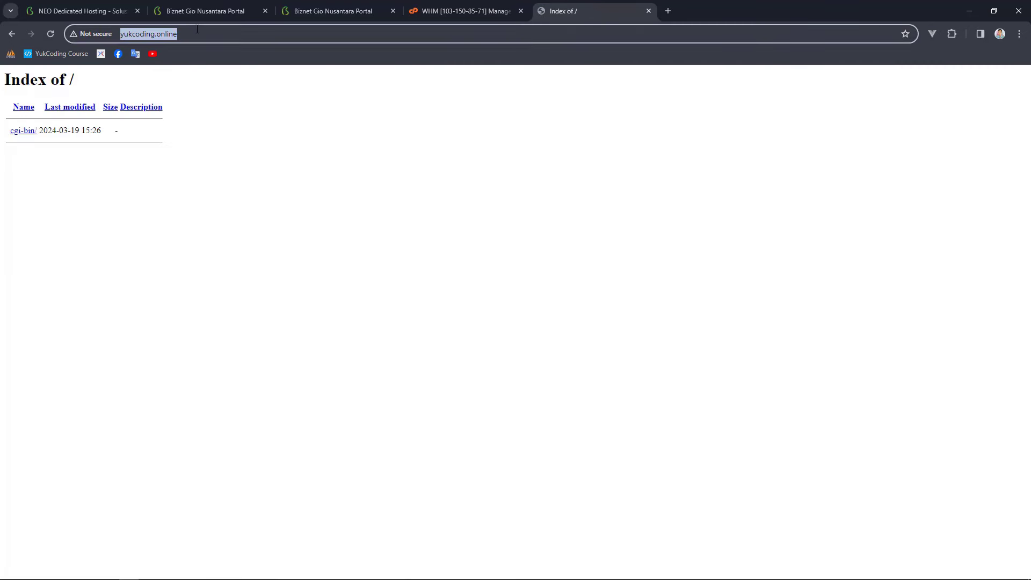
pyautogui.press('Home')
pyautogui.write('https:')
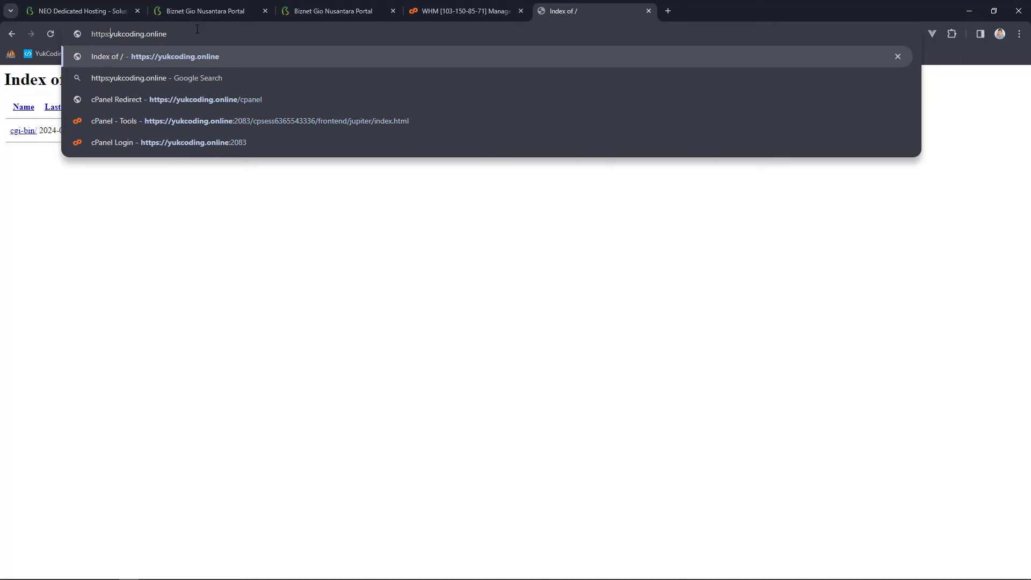
pyautogui.press('Return')
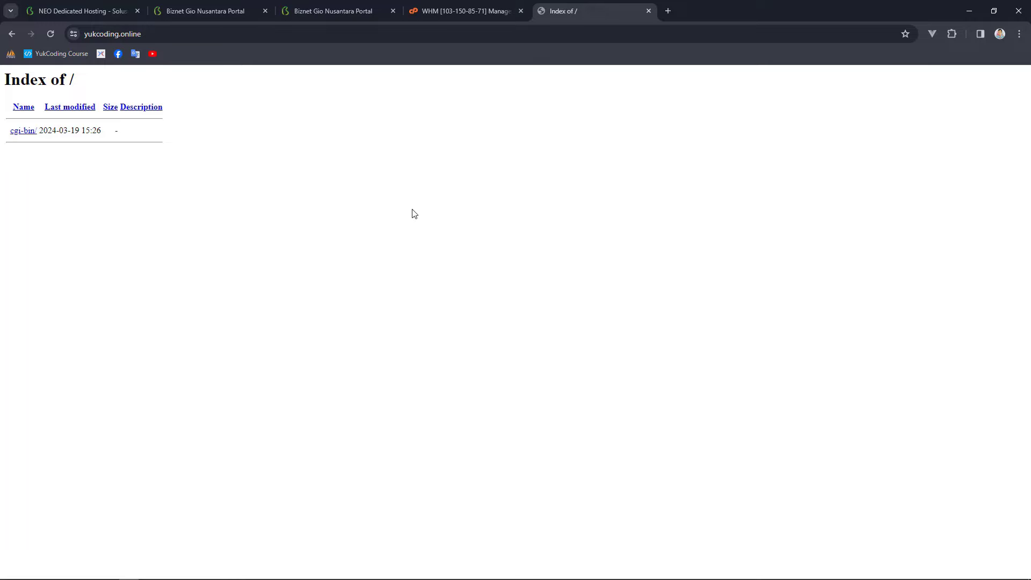
# - Back in WHM's Manage AutoSSL, expand the Account Information sidebar group
pyautogui.click(473, 2)
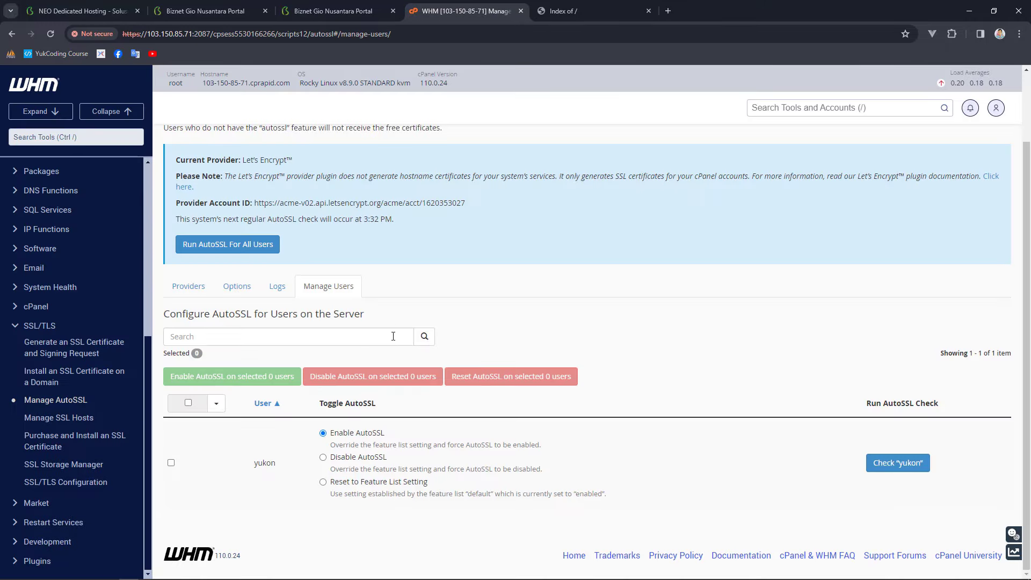
pyautogui.scroll(3, 76, 376)
pyautogui.scroll(2, 456, 395)
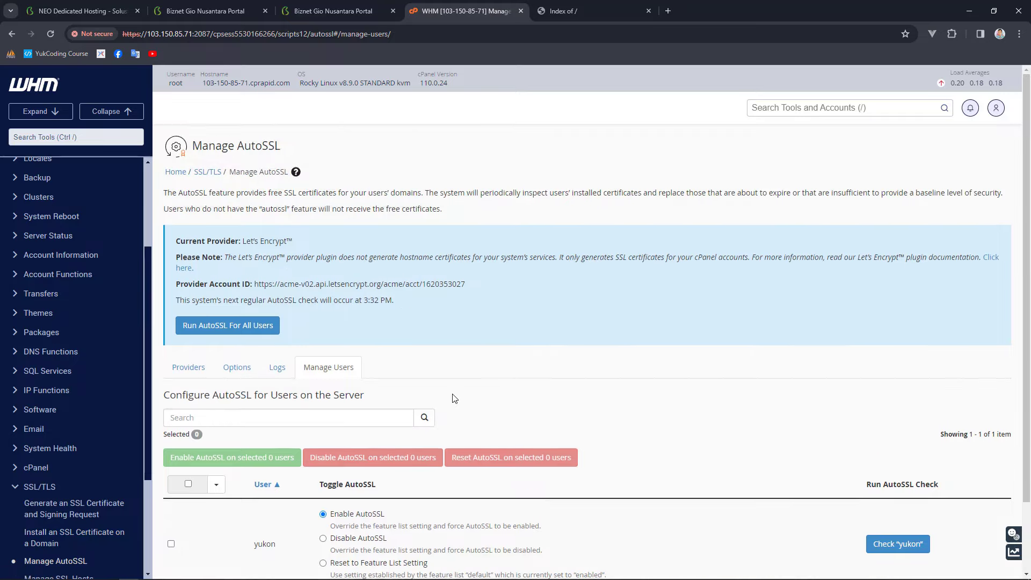
pyautogui.scroll(-2, 349, 394)
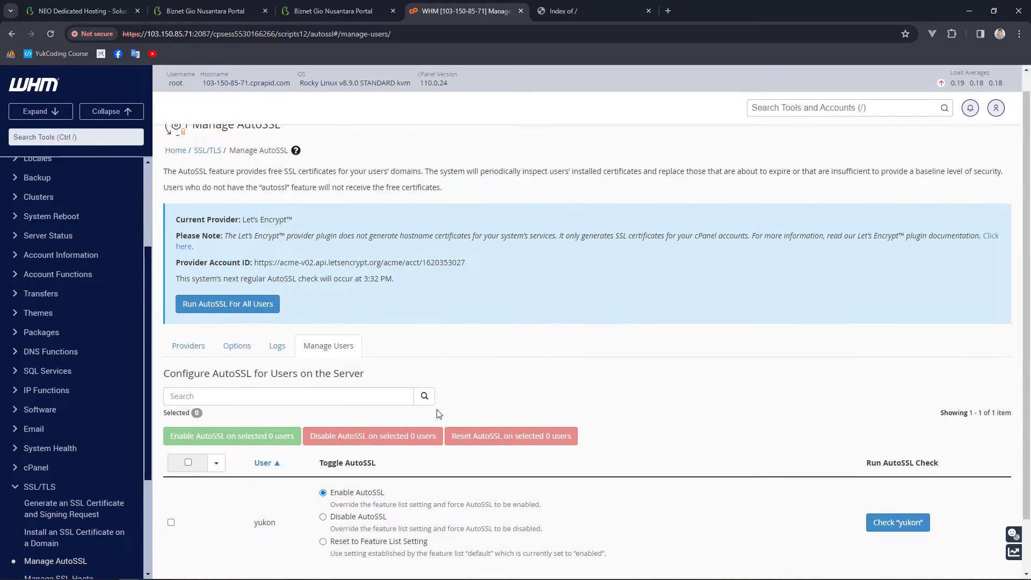
pyautogui.scroll(1, 322, 317)
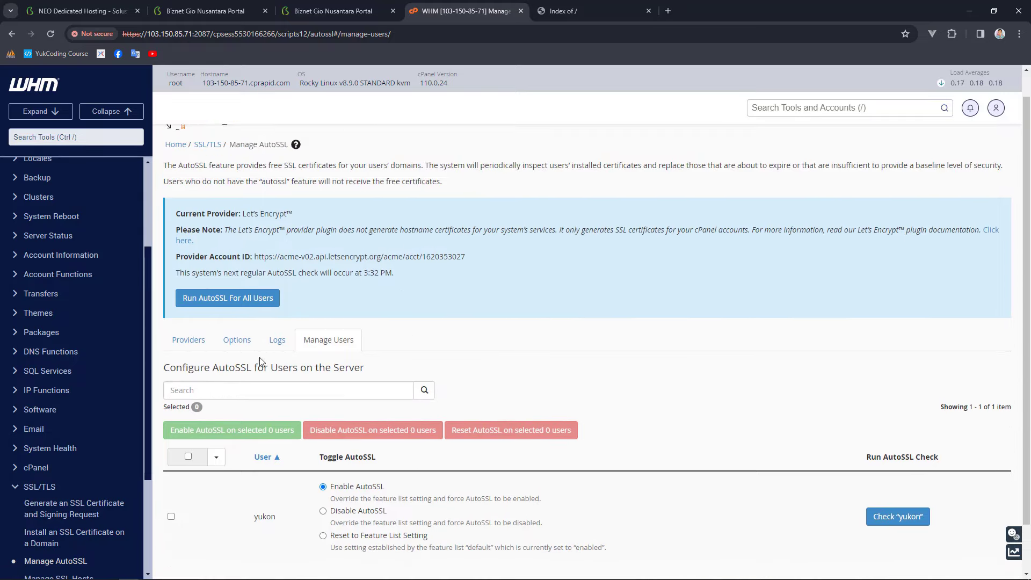
pyautogui.scroll(3, 91, 385)
pyautogui.click(91, 390)
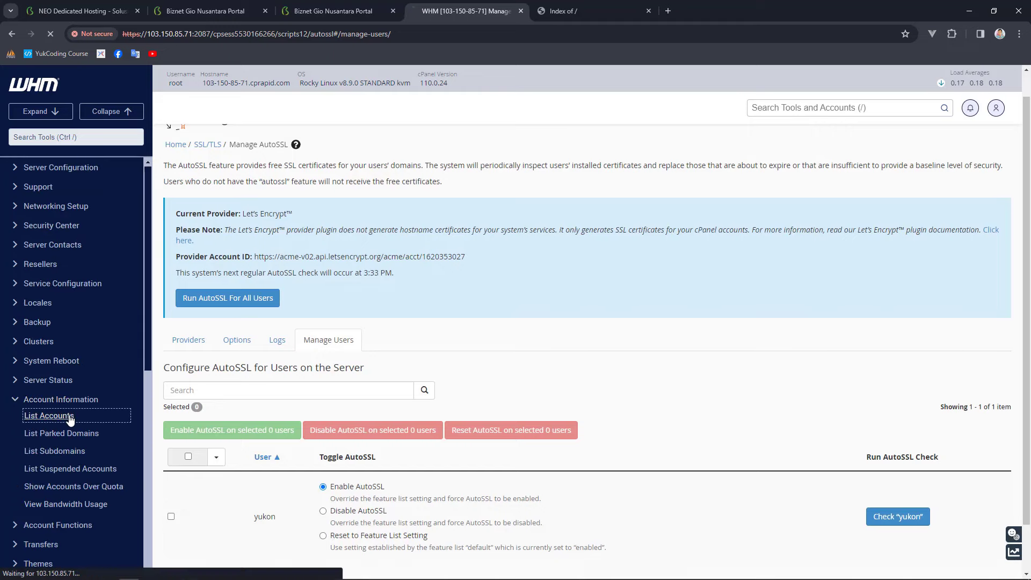
# - Open List Accounts and toggle the yukcoding.online row's management options open and closed
pyautogui.click(62, 419)
pyautogui.click(188, 368)
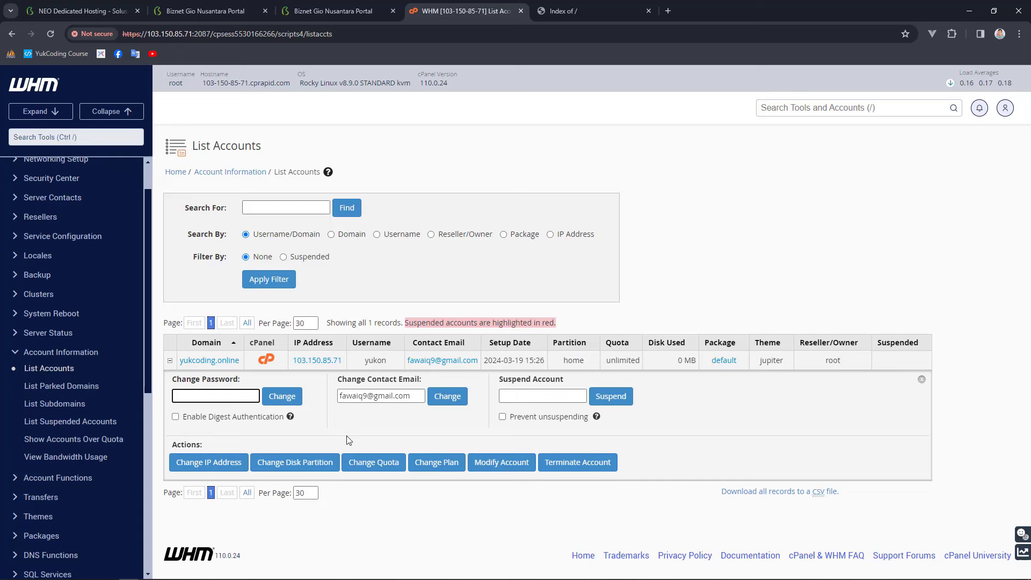
pyautogui.click(171, 362)
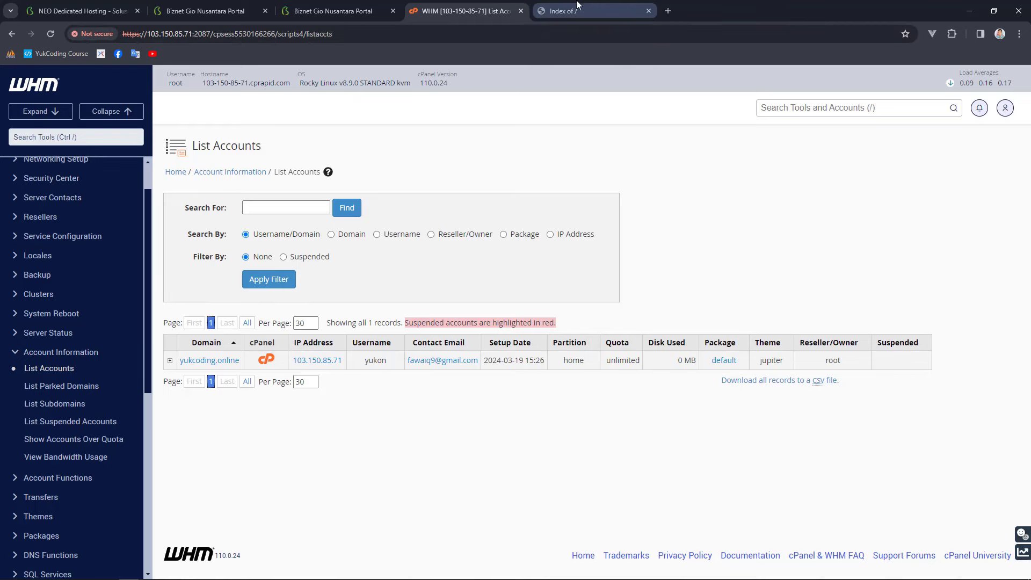
# - Load yukcoding.online/cpanel to reach the cPanel login, keeping just one login tab
pyautogui.click(671, 7)
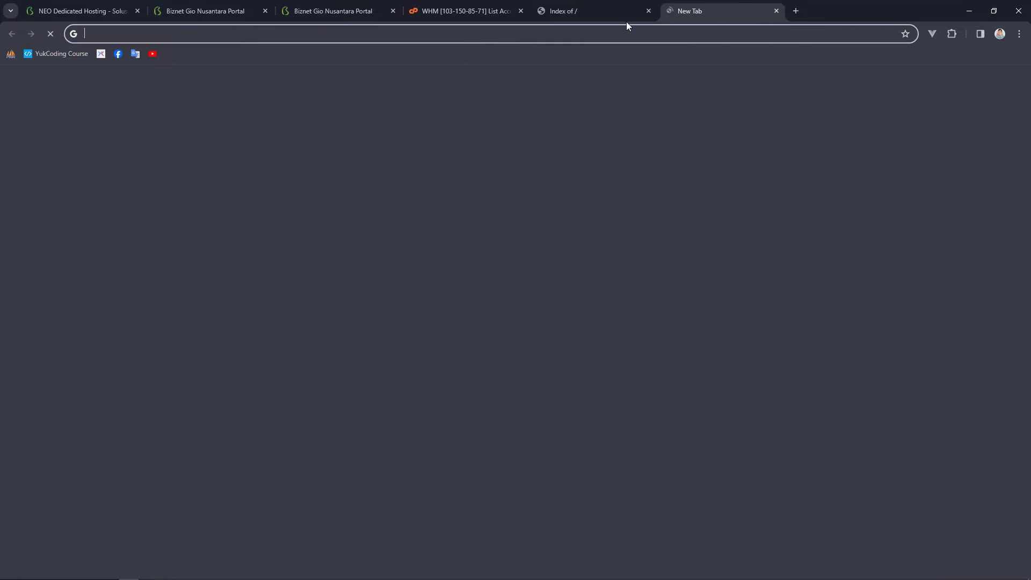
pyautogui.write('https://103-150-85-71.cprapid.com:2083/')
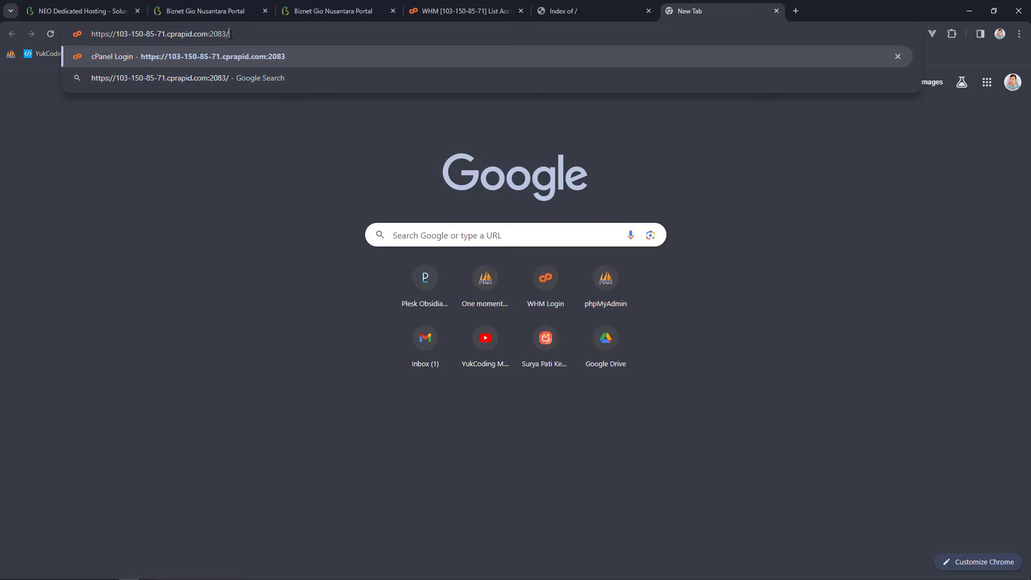
pyautogui.press('Return')
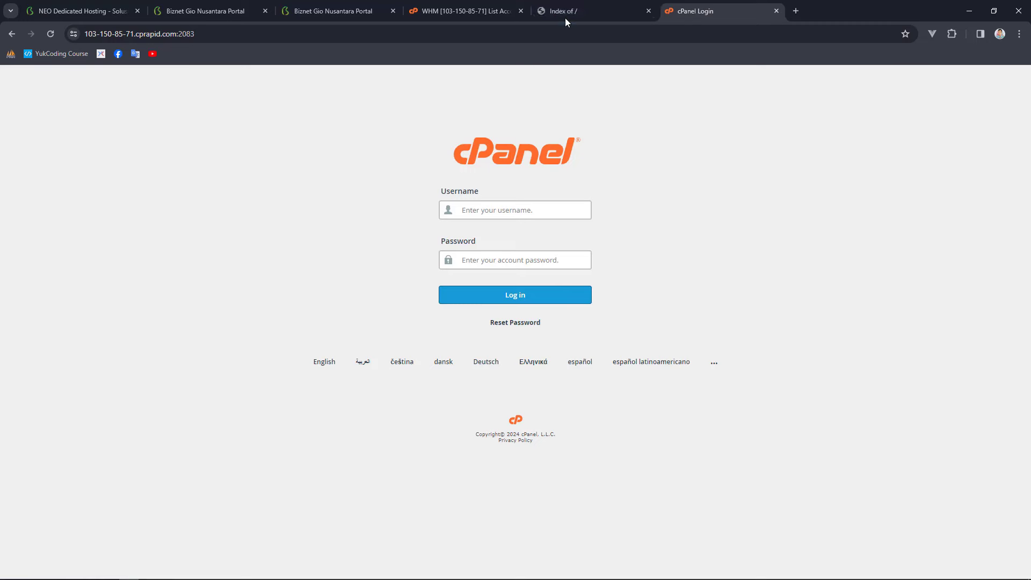
pyautogui.click(598, 4)
pyautogui.click(301, 33)
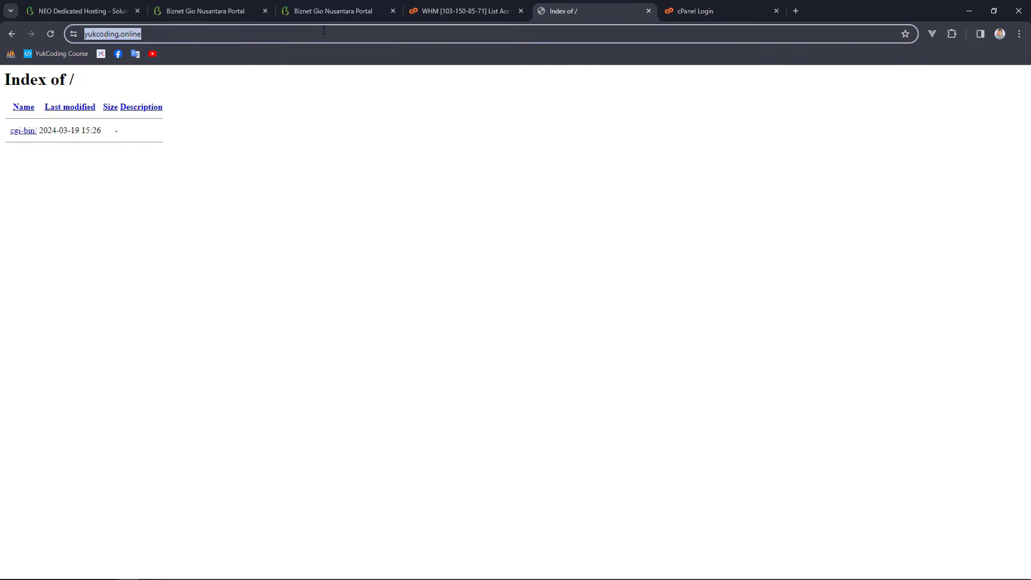
pyautogui.click(318, 40)
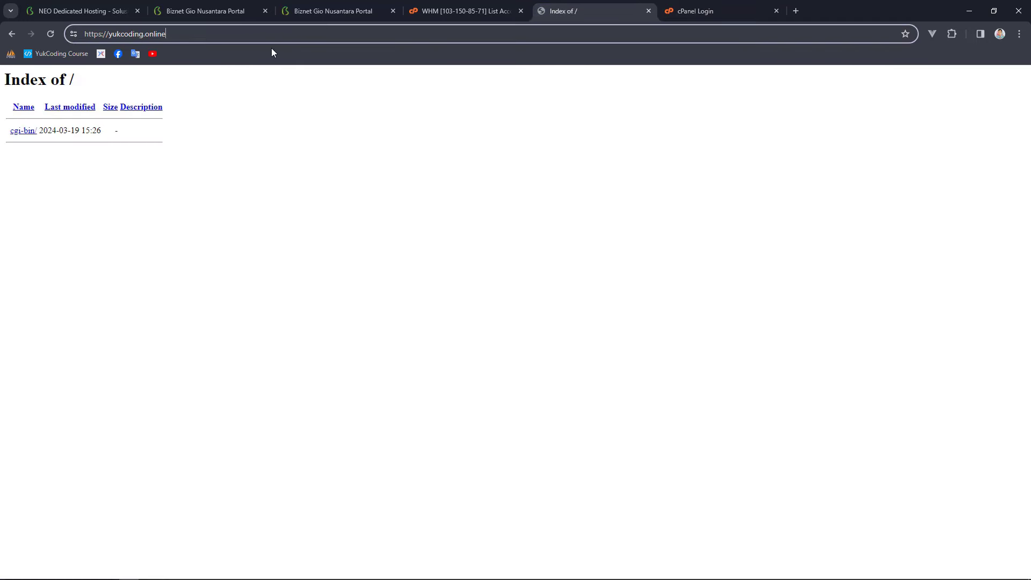
pyautogui.write('/cpanel')
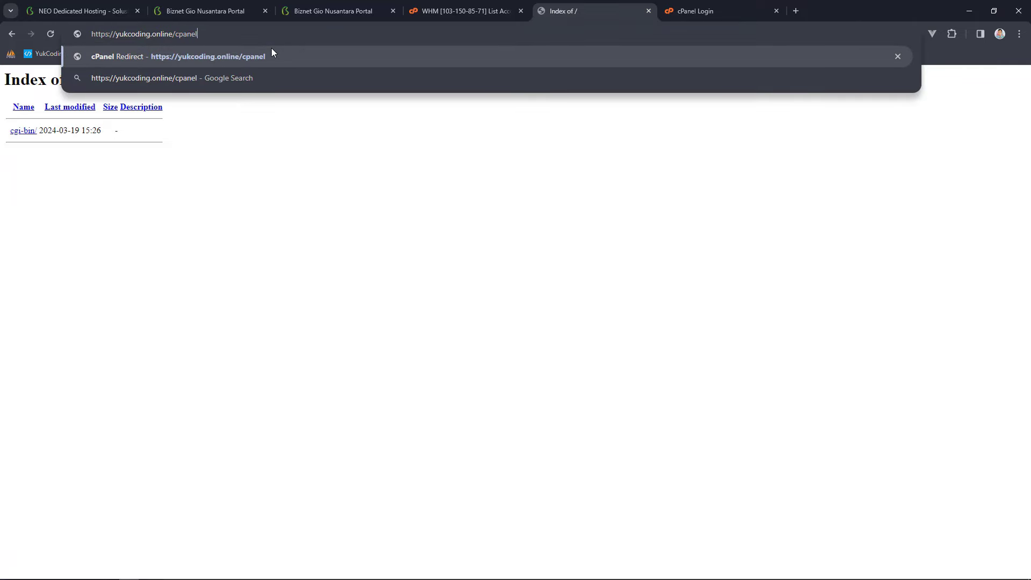
pyautogui.press('Return')
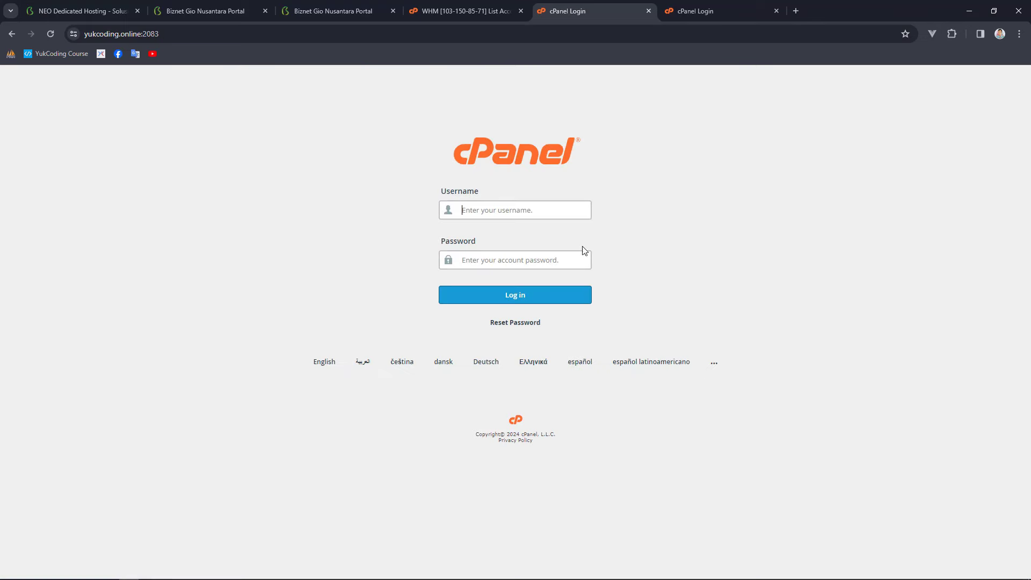
pyautogui.click(649, 11)
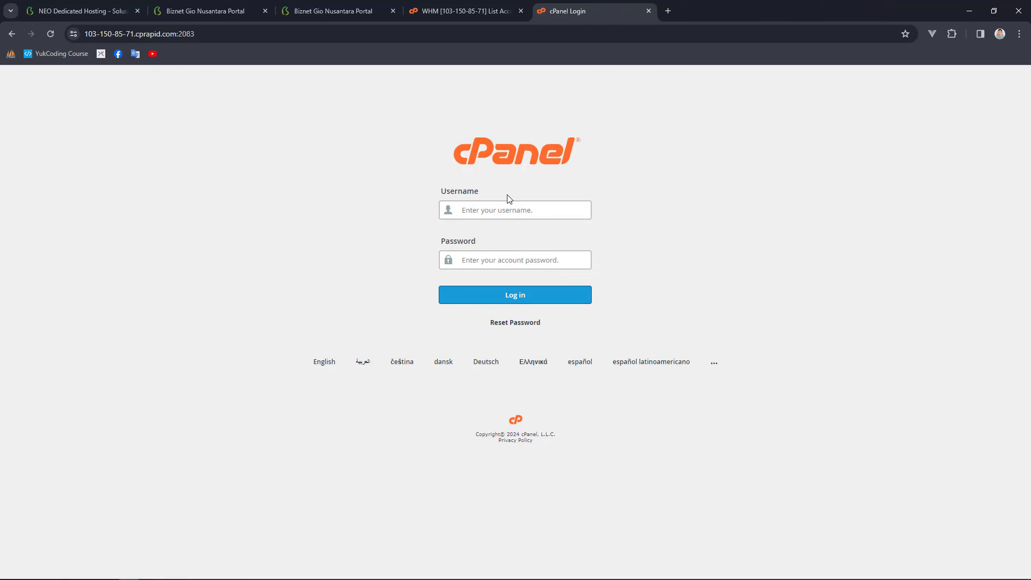
# - Log in to cPanel as yukon with the pasted account password
pyautogui.write('yukon')
pyautogui.click(553, 263)
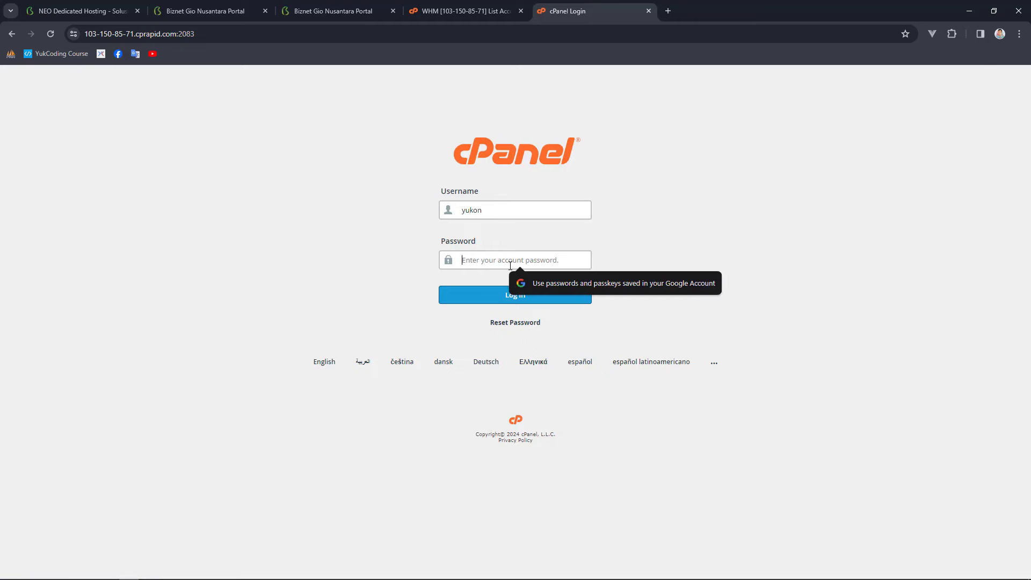
pyautogui.hotkey('ctrl', 'v')
pyautogui.click(510, 297)
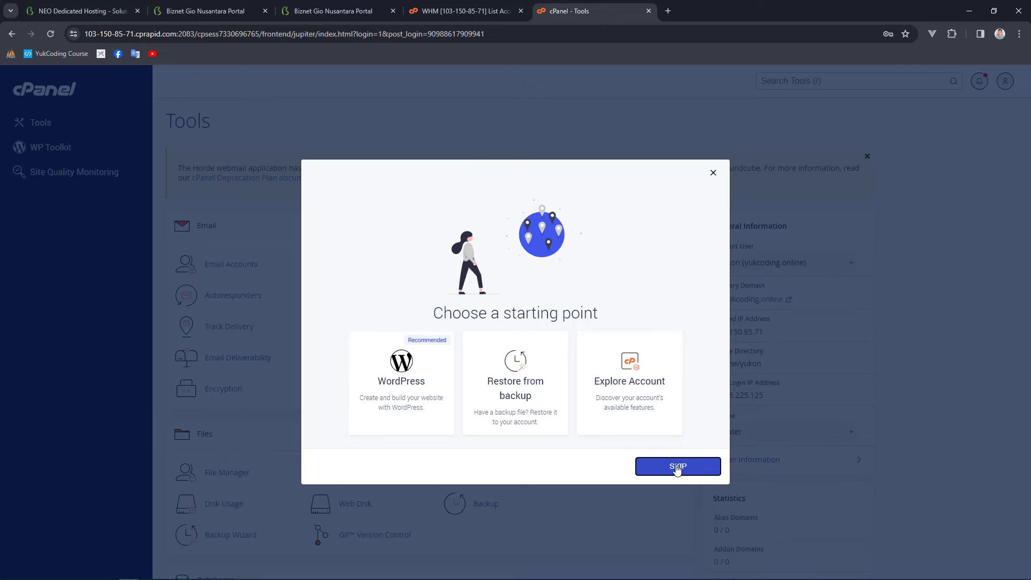
# - Dismiss the starting-point prompt, the analytics popup and the Horde removal notice
pyautogui.click(678, 467)
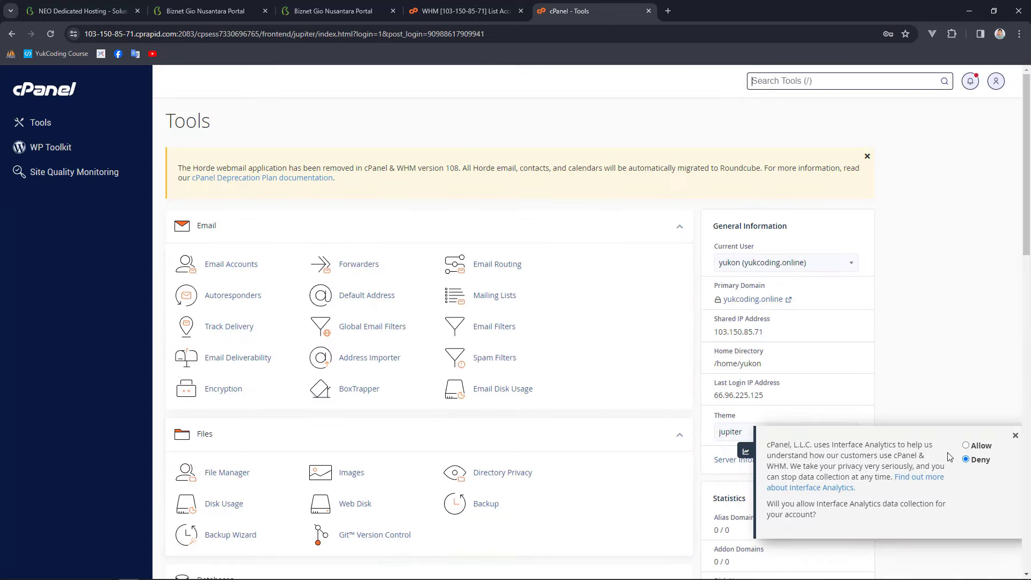
pyautogui.click(966, 460)
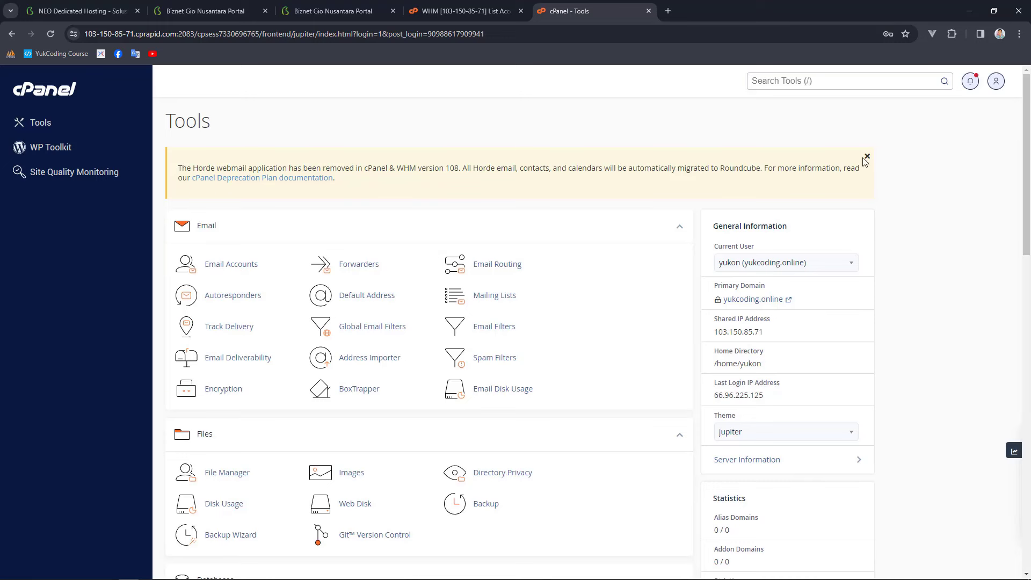
pyautogui.click(867, 157)
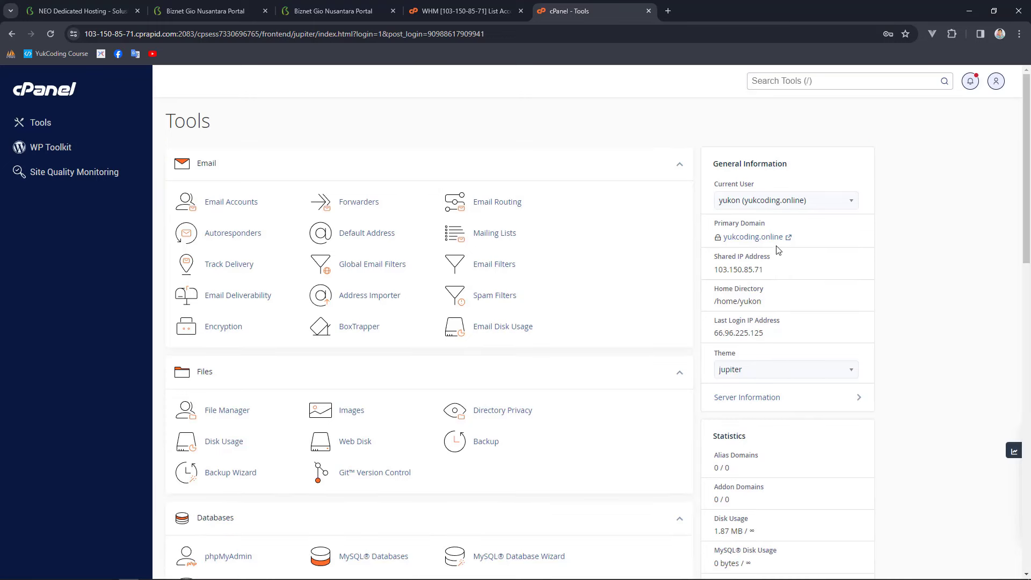
# - Check the primary domain site's directory listing, then return to cPanel
pyautogui.click(763, 237)
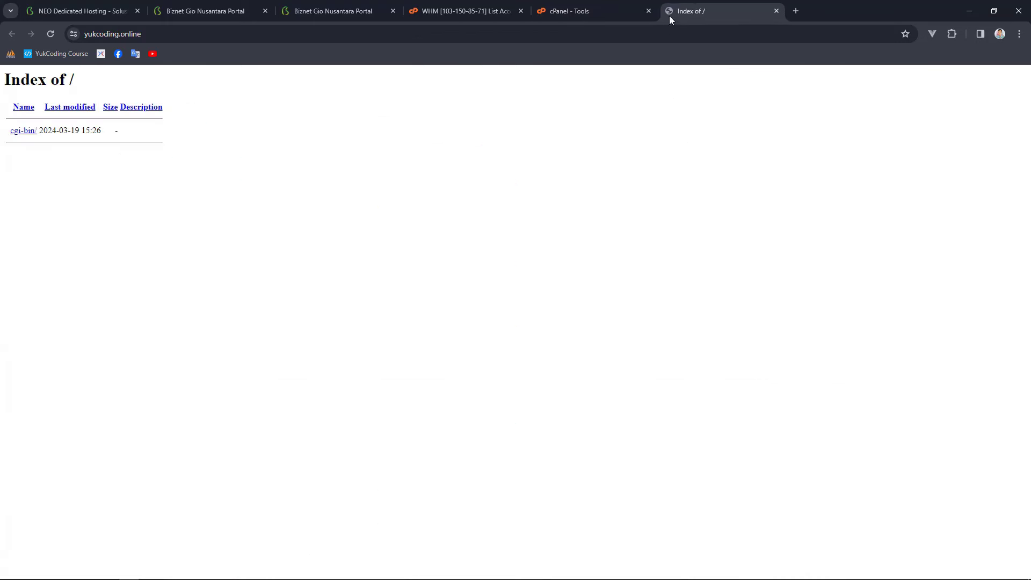
pyautogui.click(776, 10)
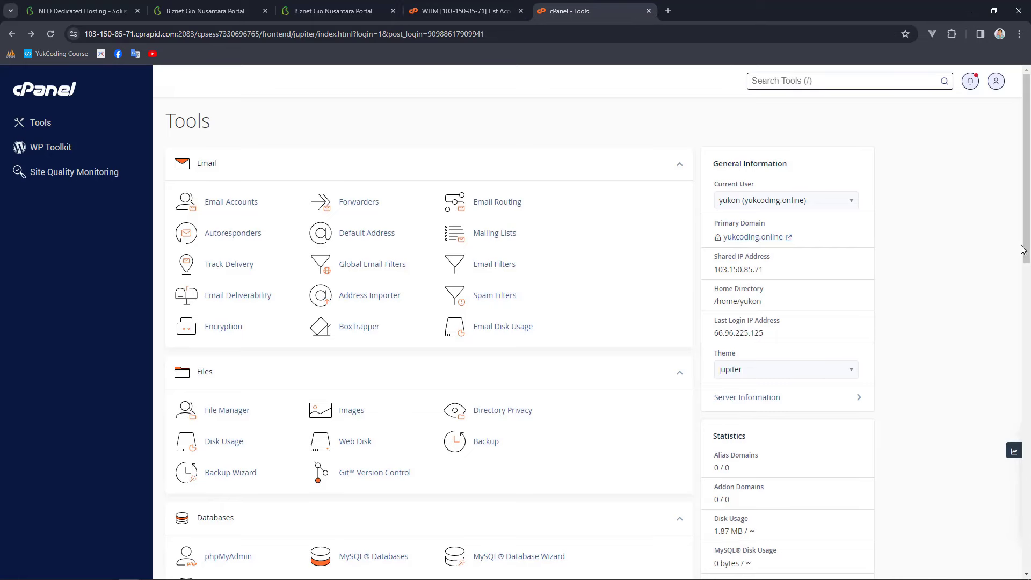
pyautogui.scroll(-9, 1015, 392)
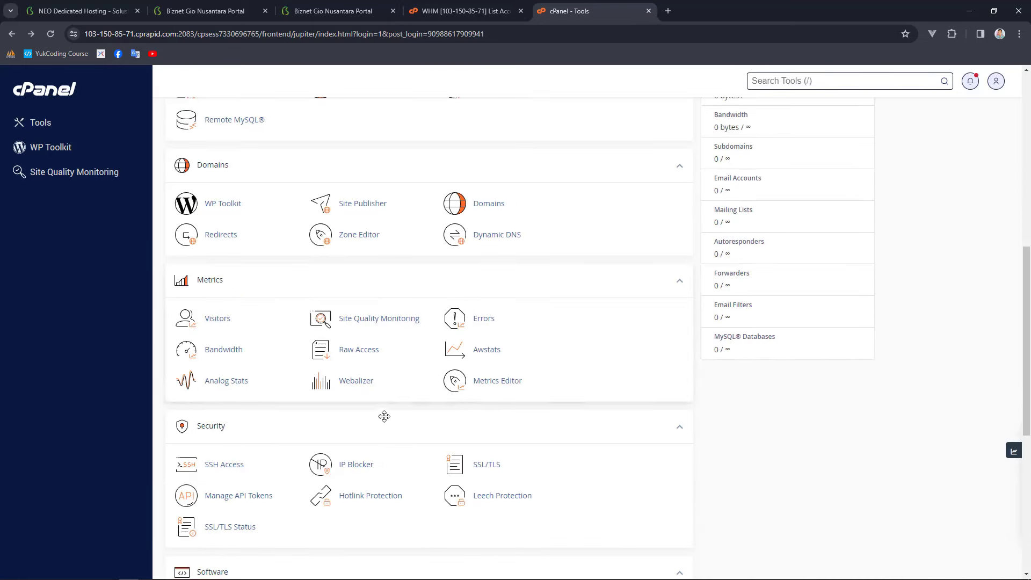
pyautogui.scroll(-2, 385, 415)
# - Open SSL/TLS Status, select all eight yukcoding.online domains to review their AutoSSL certificates, then deselect
pyautogui.click(228, 419)
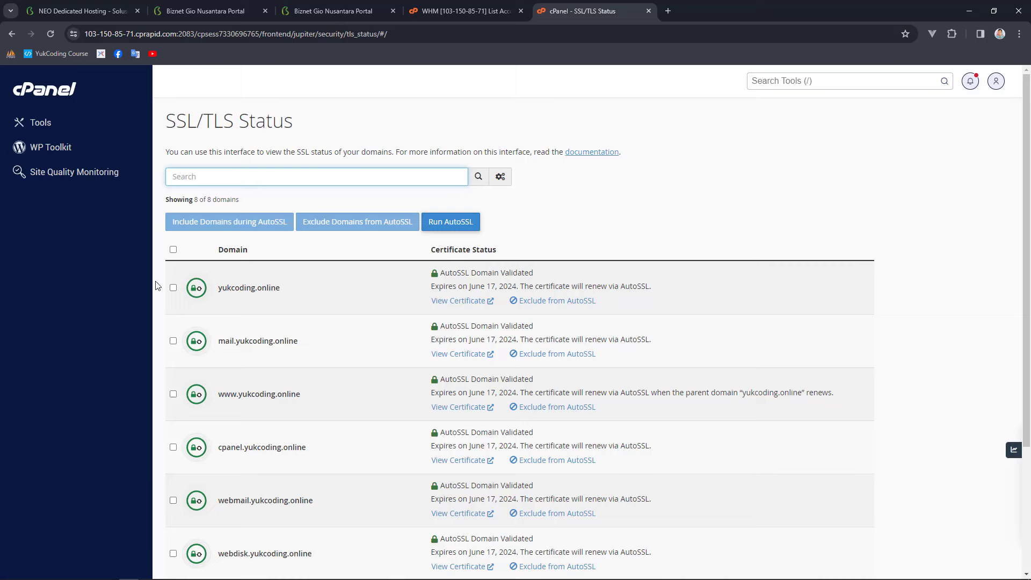
pyautogui.click(173, 250)
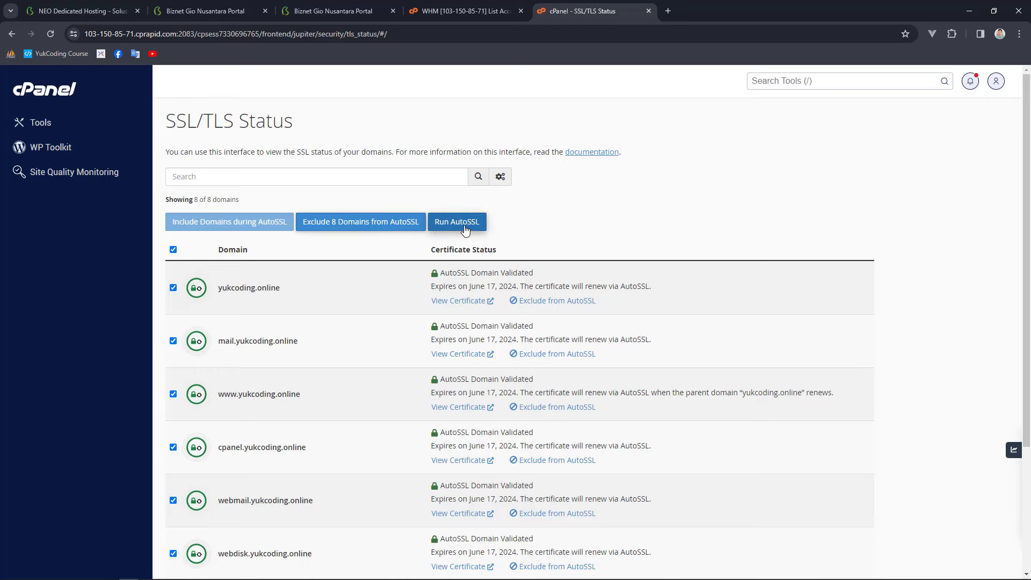
pyautogui.click(1029, 477)
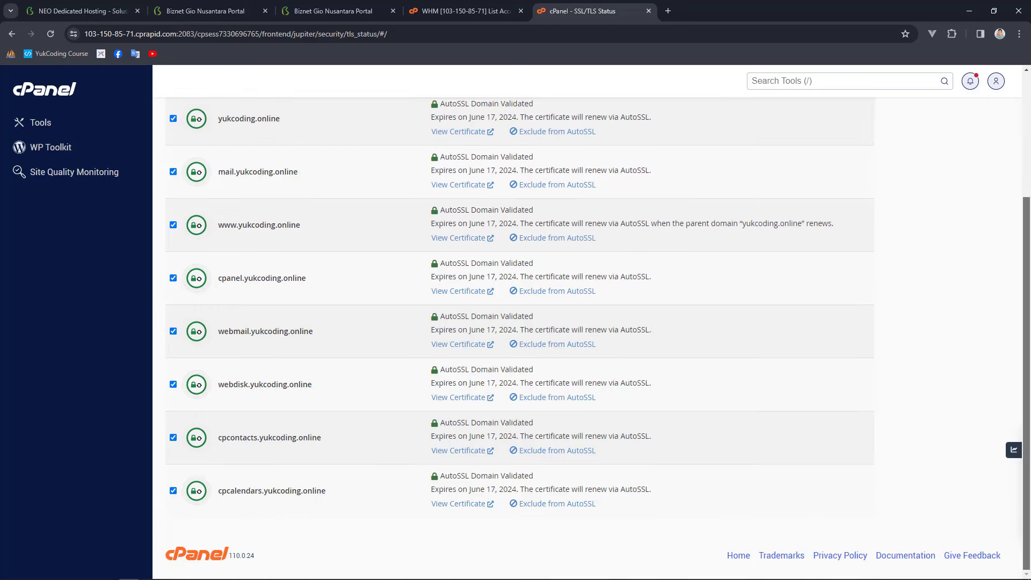
pyautogui.scroll(3, 357, 297)
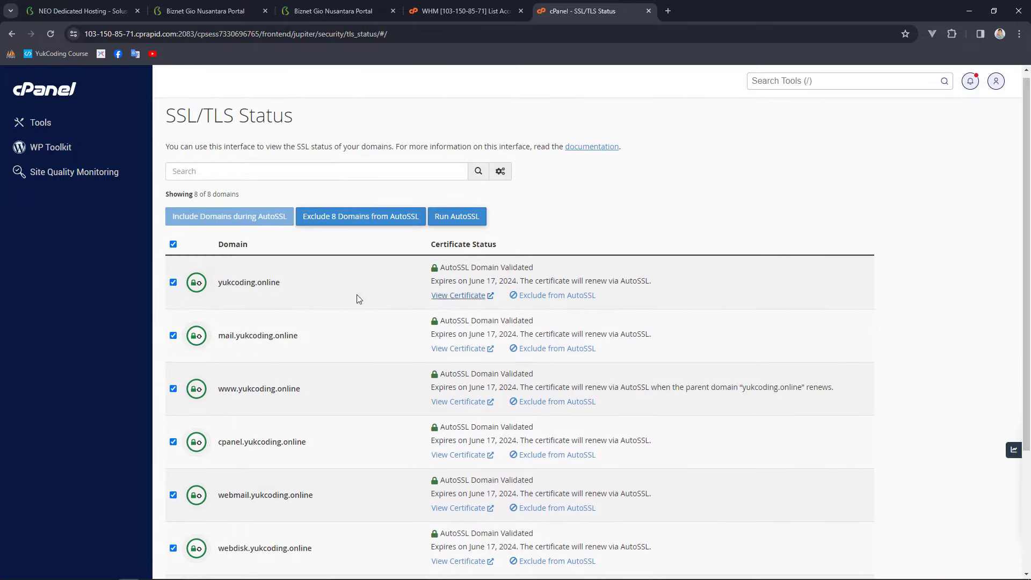
pyautogui.click(173, 244)
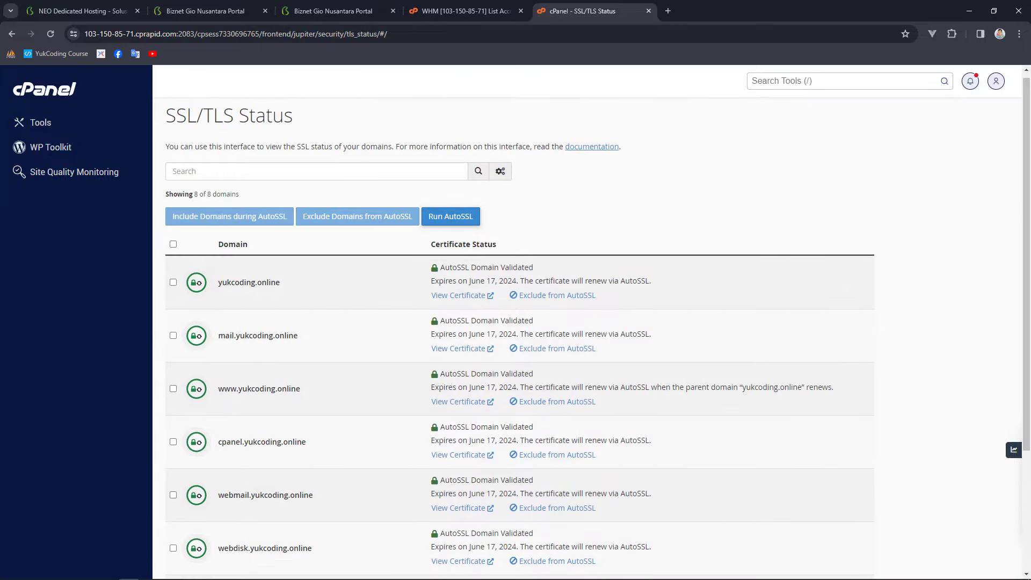
pyautogui.scroll(-3, 1019, 342)
pyautogui.scroll(-1, 1019, 342)
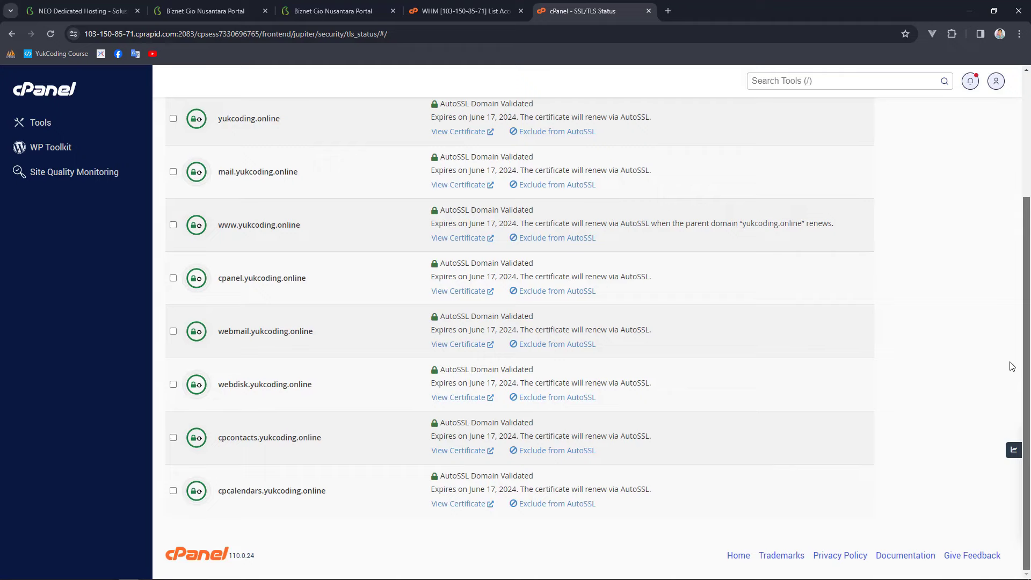
pyautogui.scroll(3, 1013, 355)
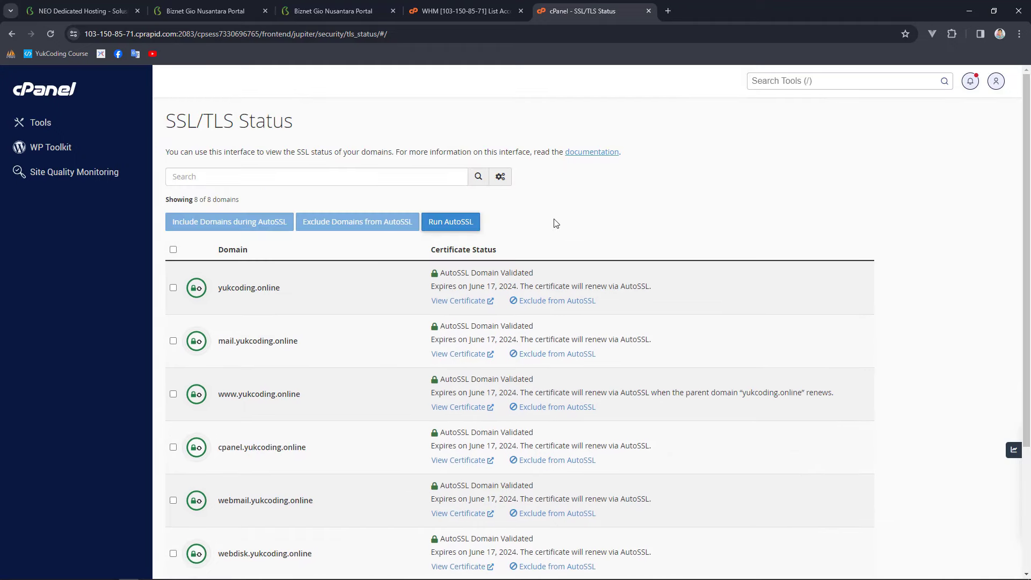
# - Open File Manager at the public_html folder, with the live site open in another tab
pyautogui.click(51, 97)
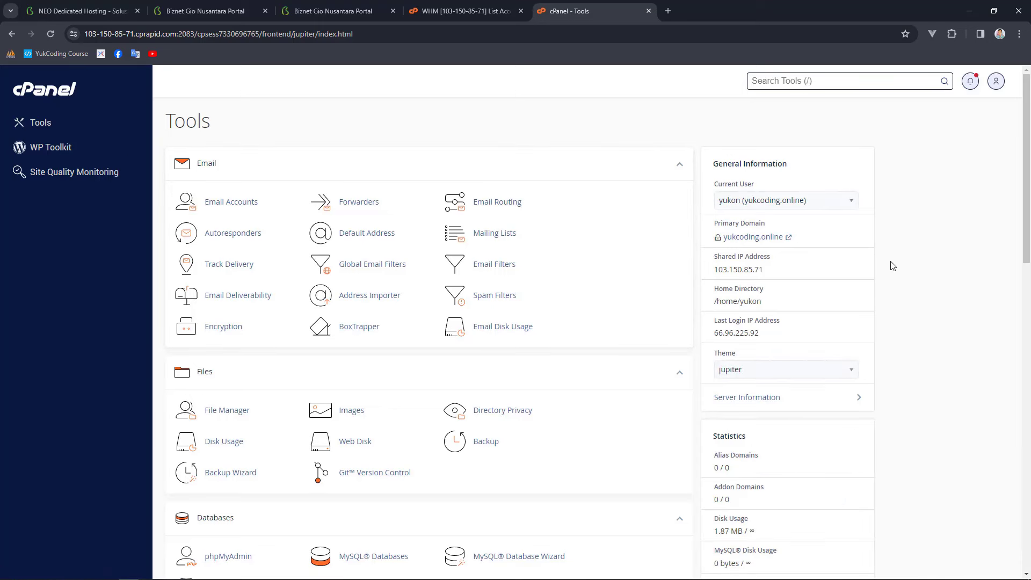
pyautogui.click(754, 237)
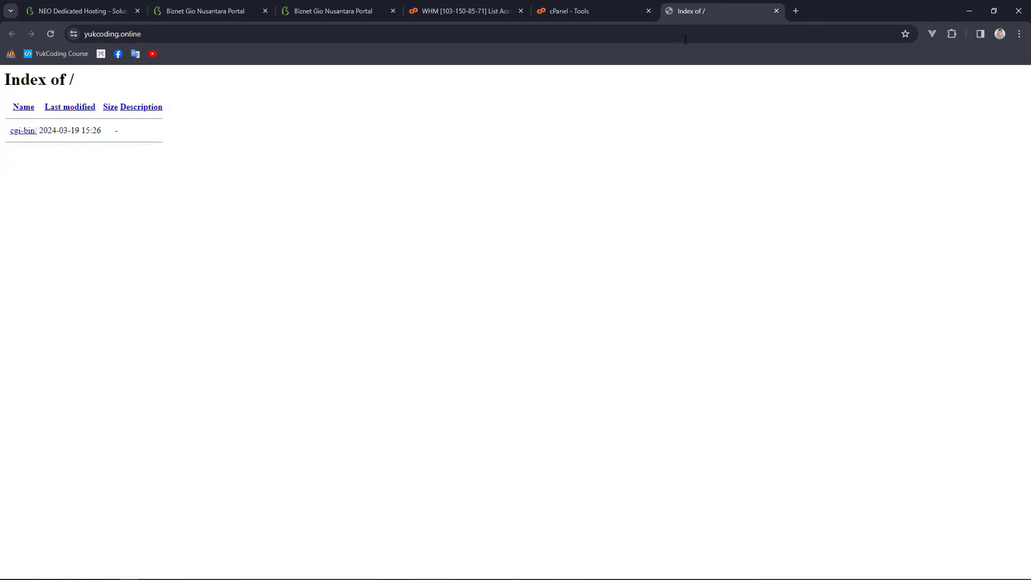
pyautogui.click(777, 11)
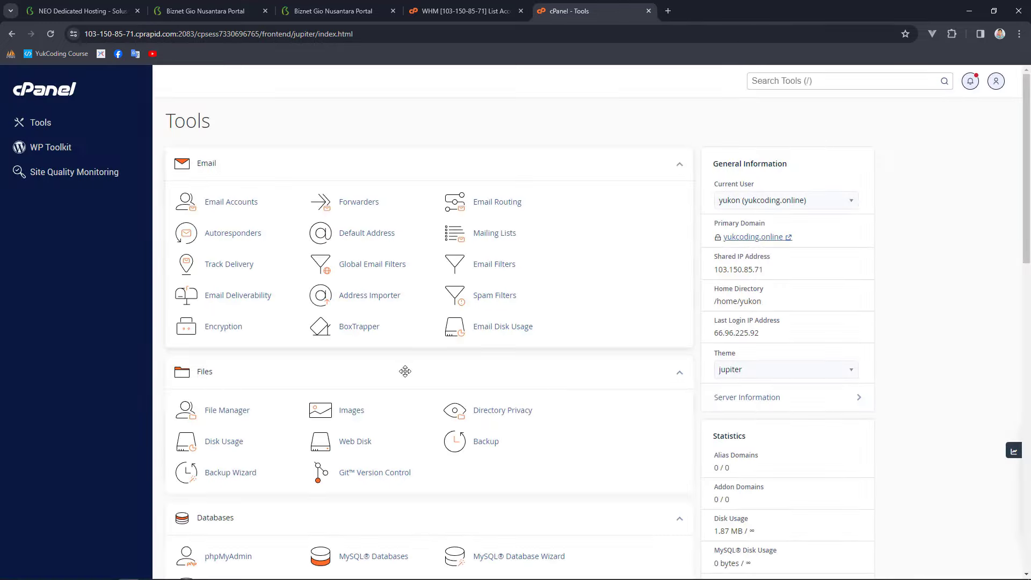
pyautogui.click(240, 412)
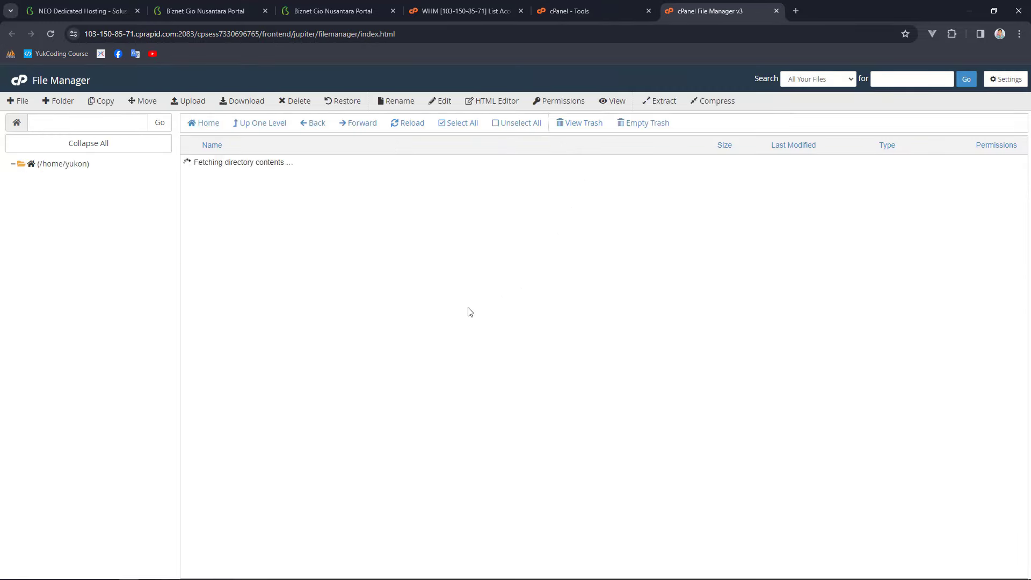
pyautogui.doubleClick(189, 233)
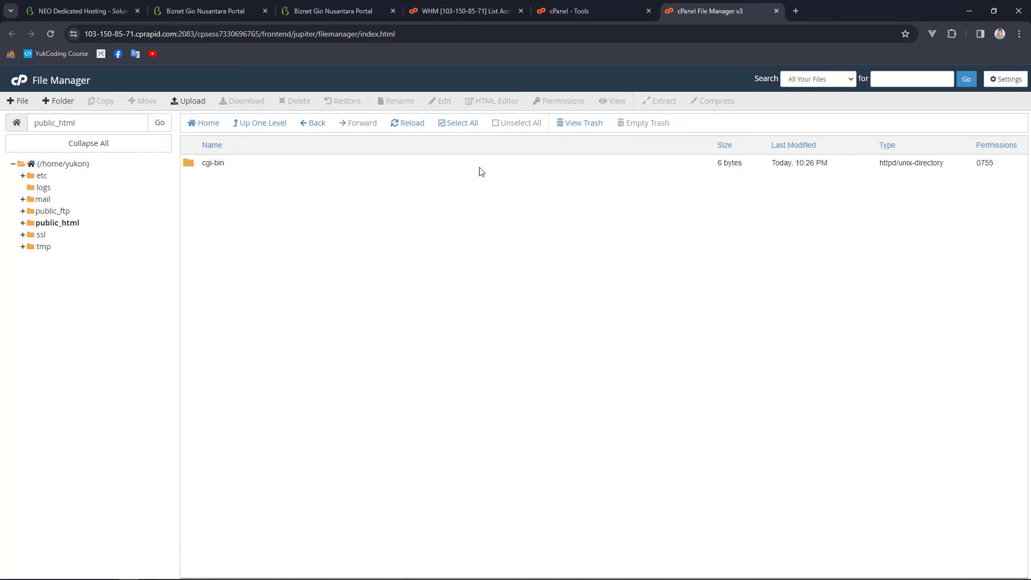
pyautogui.click(626, 15)
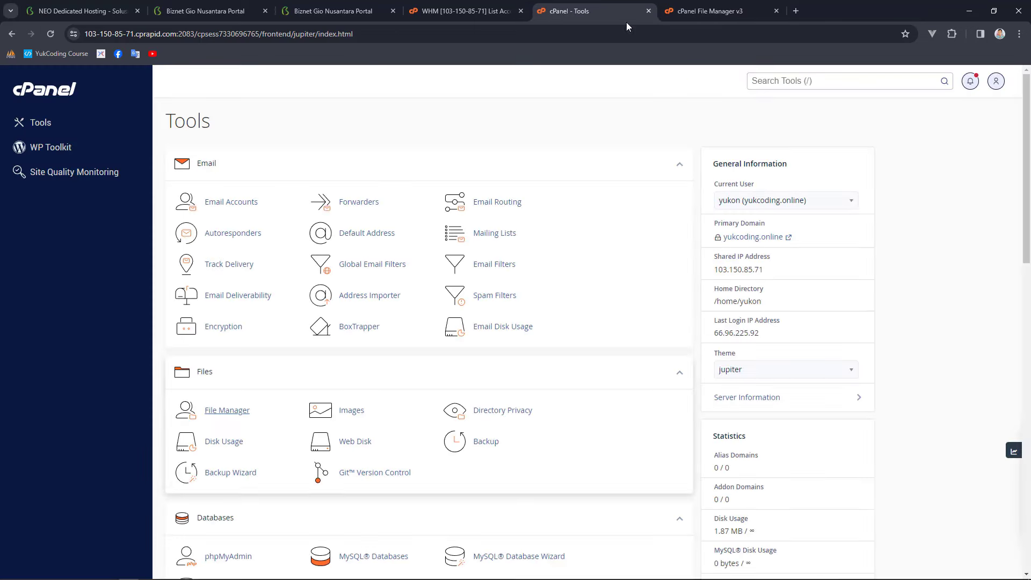
pyautogui.click(773, 240)
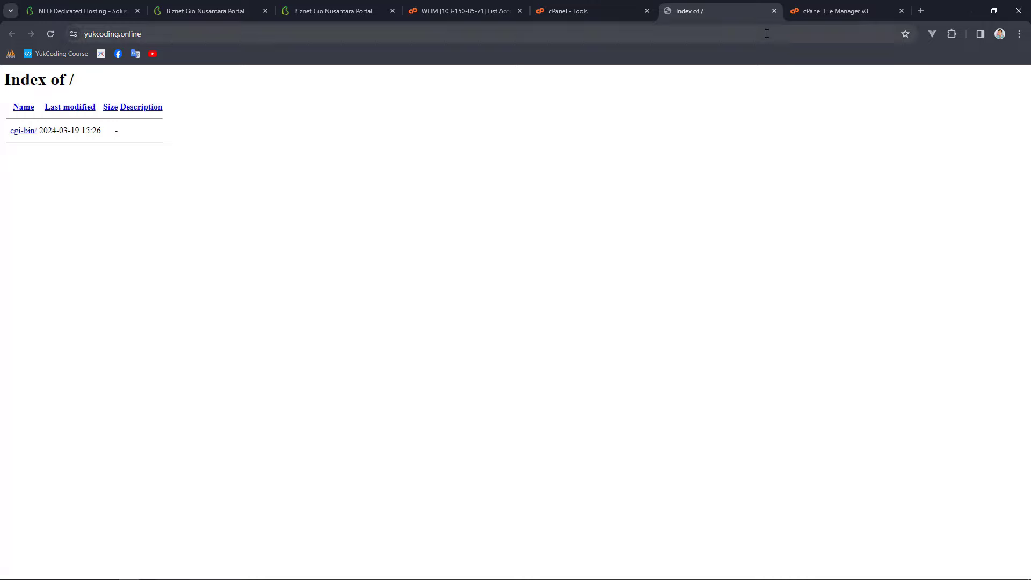
pyautogui.click(811, 11)
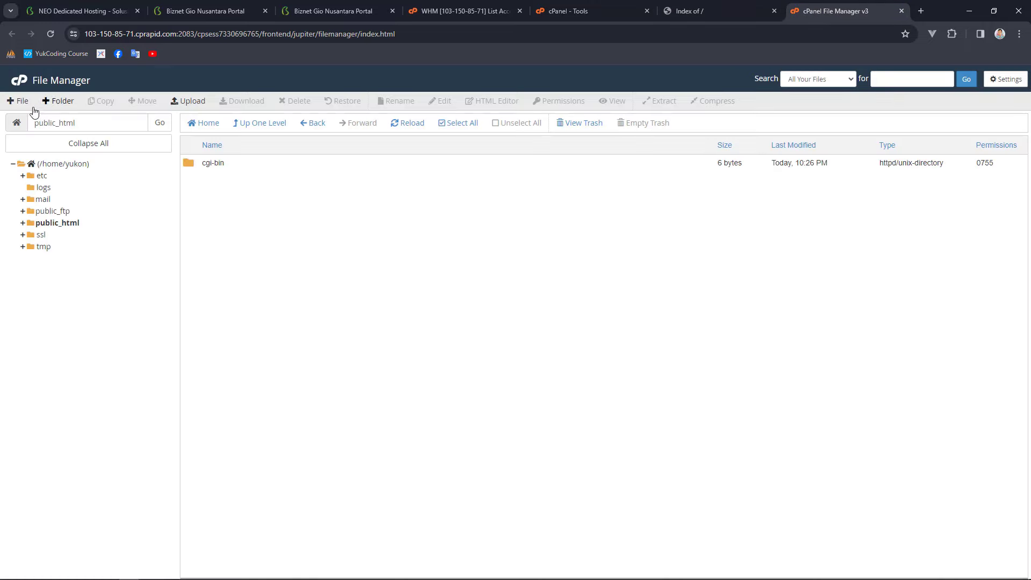
# - Create an empty index.php in public_html and choose Edit for it
pyautogui.click(21, 102)
pyautogui.write('in')
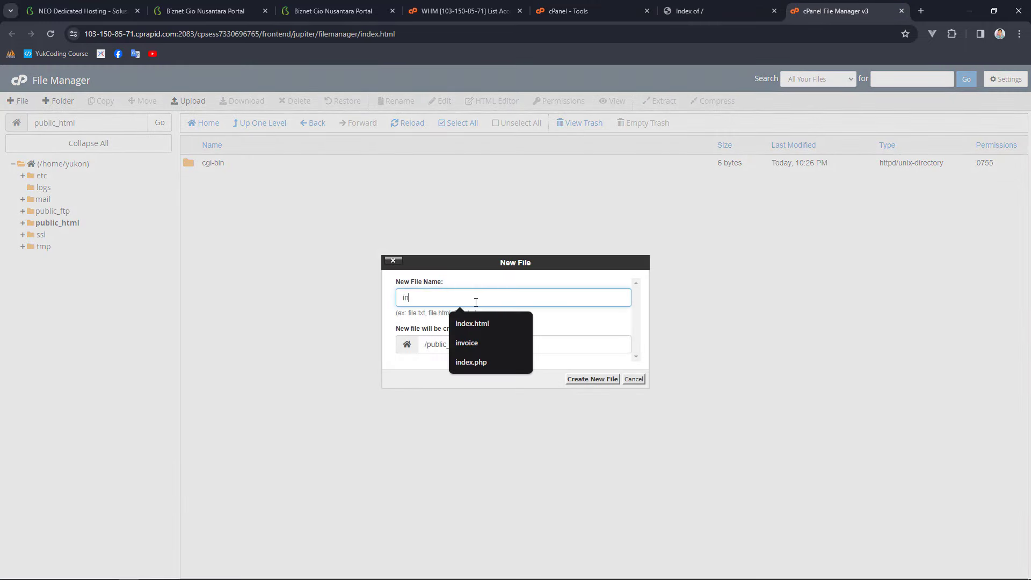
pyautogui.write('dex.php')
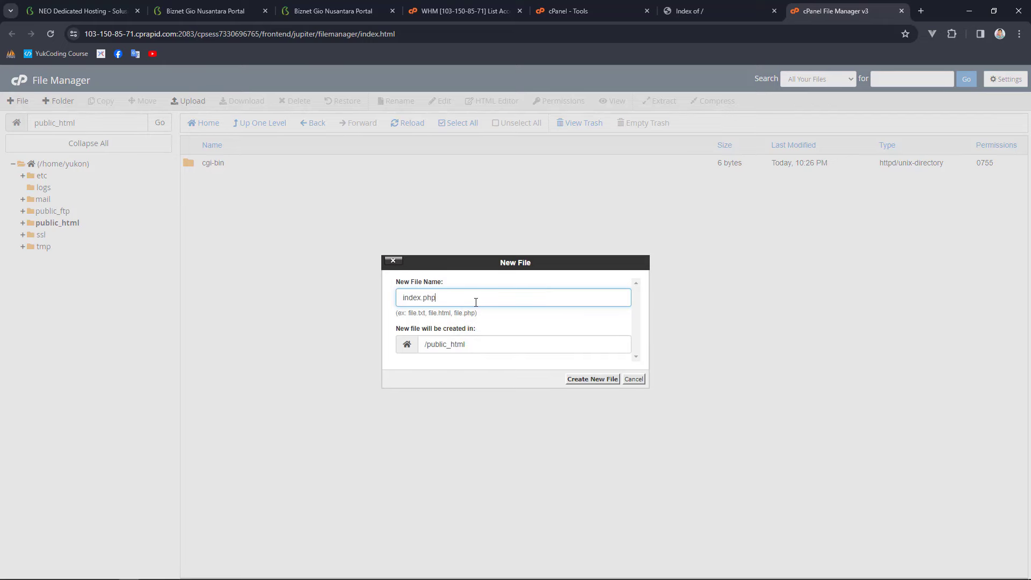
pyautogui.click(591, 380)
pyautogui.click(226, 180)
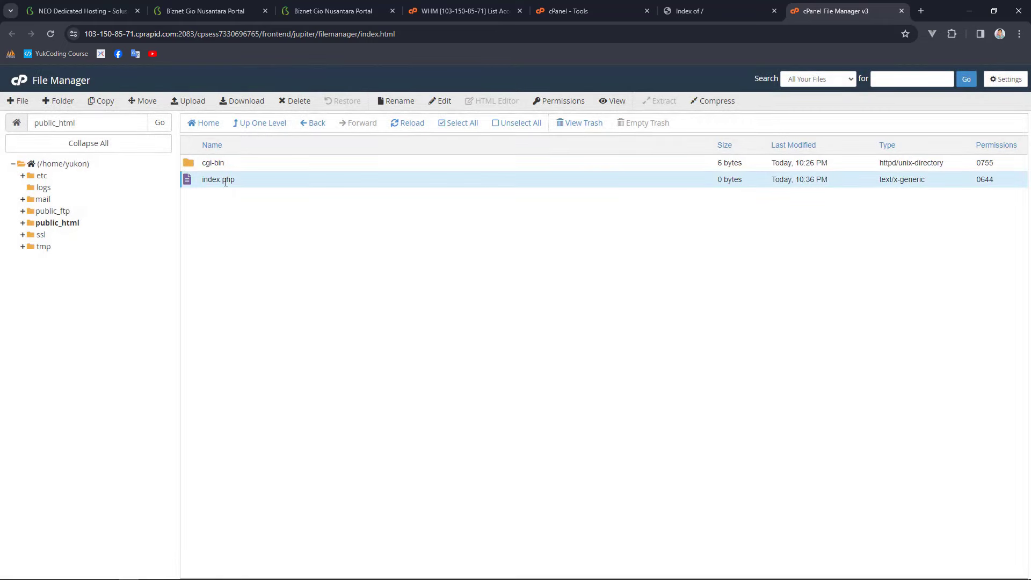
pyautogui.rightClick(228, 185)
pyautogui.click(247, 224)
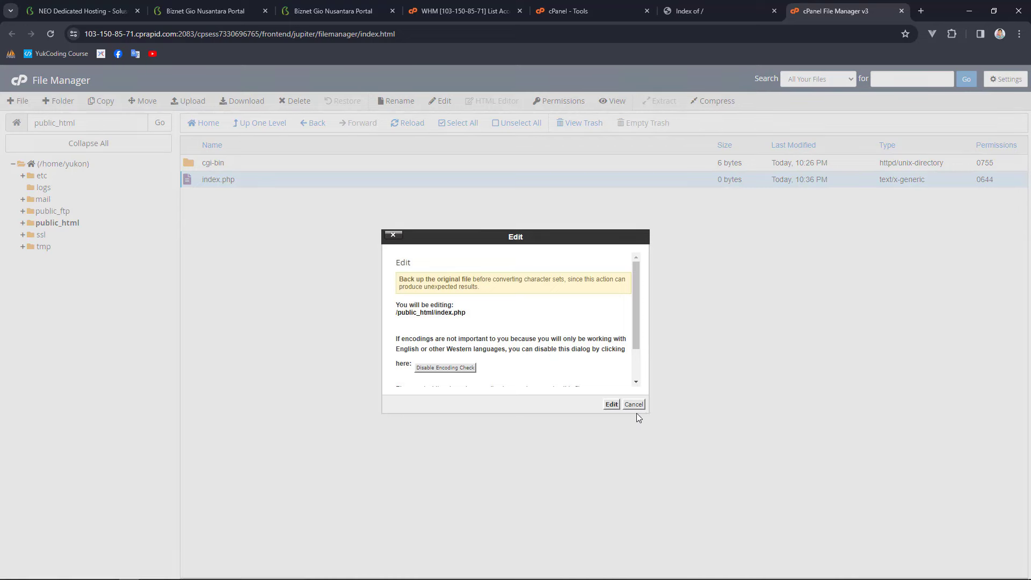
# - Write a PHP echo "Hello world" script in index.php, save it and reload the live site
pyautogui.click(612, 405)
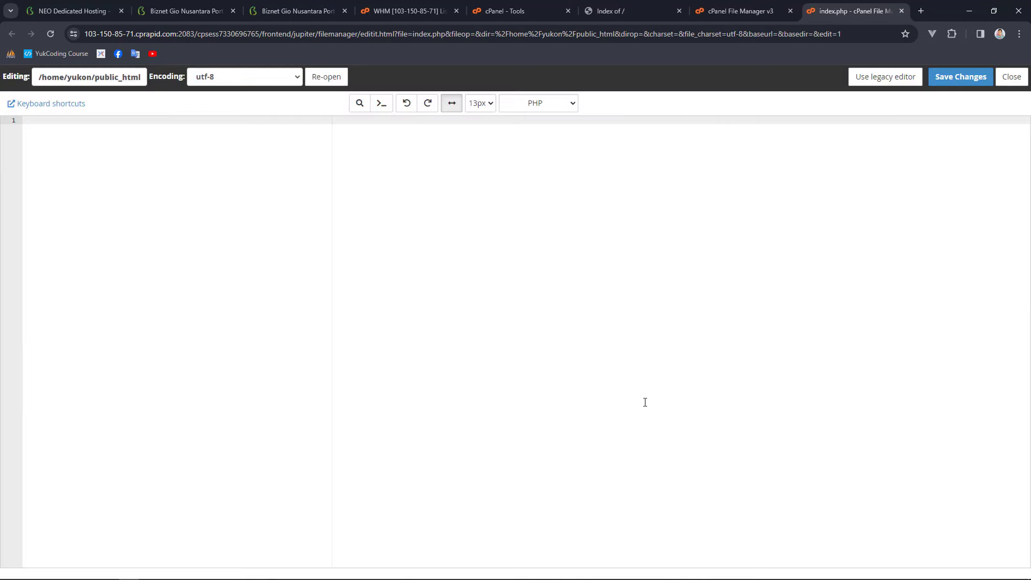
pyautogui.write('<?php')
pyautogui.press('Return')
pyautogui.press('Return')
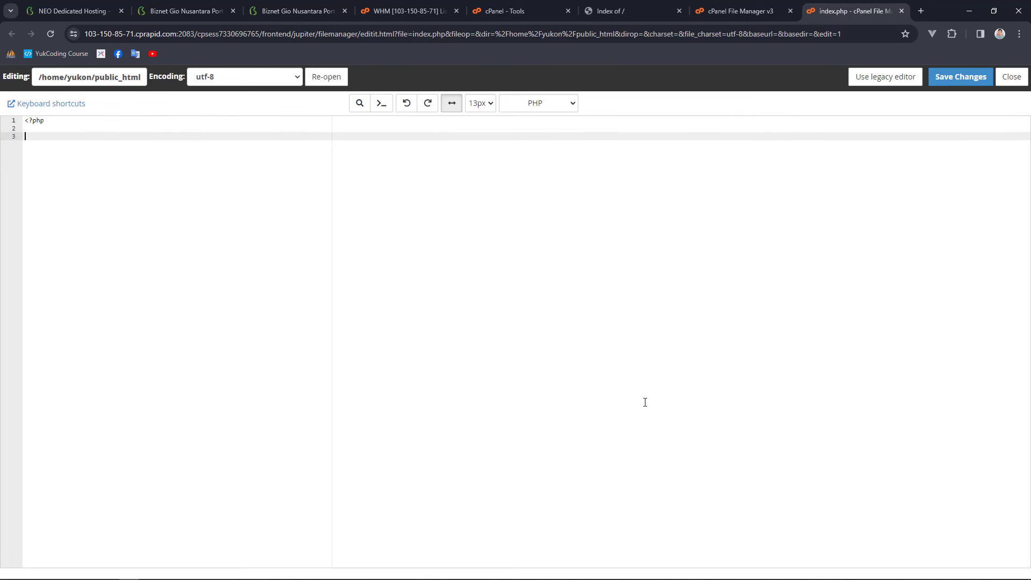
pyautogui.press('Up')
pyautogui.write('ech')
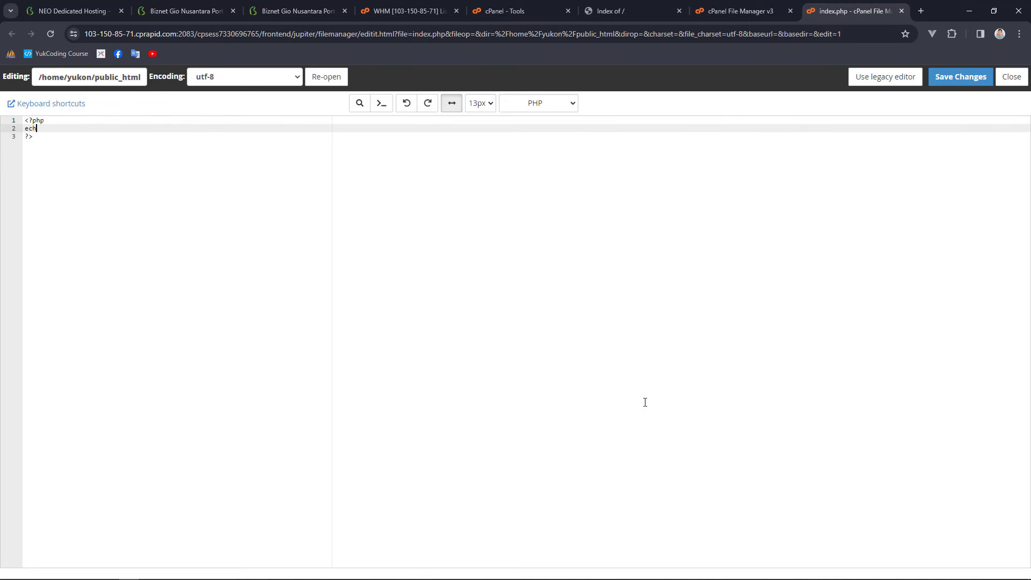
pyautogui.write('o "Hello world";')
pyautogui.click(961, 77)
pyautogui.click(631, 6)
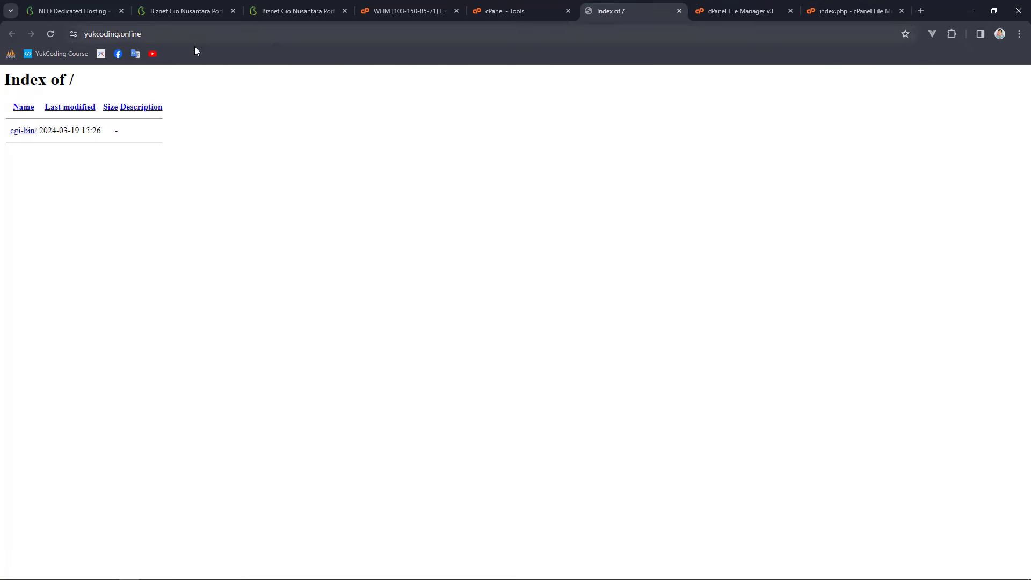
pyautogui.click(51, 34)
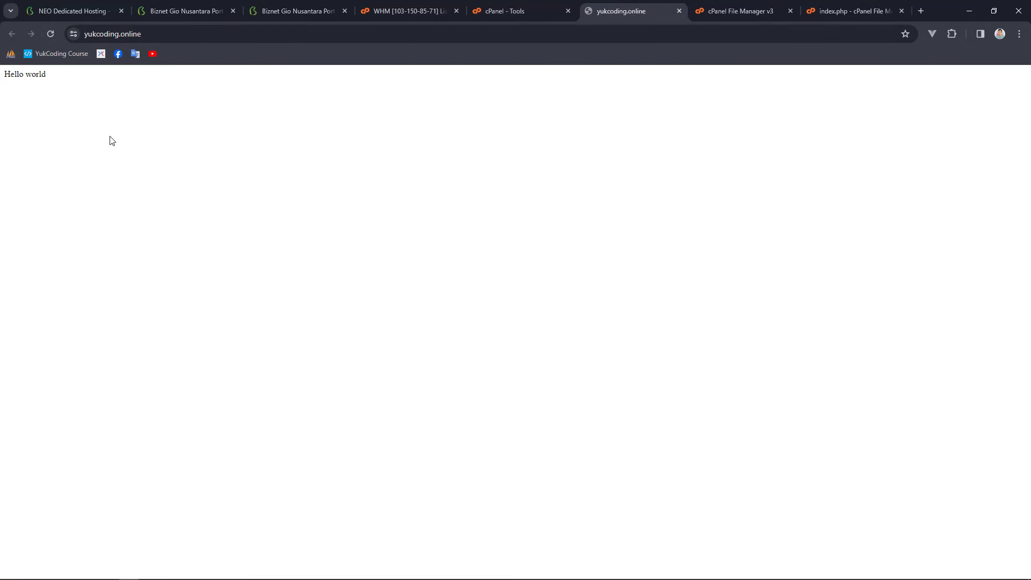
# - Replace the echo line with phpinfo(); and reload the site to show the PHP 8.1.27 page
pyautogui.click(848, 11)
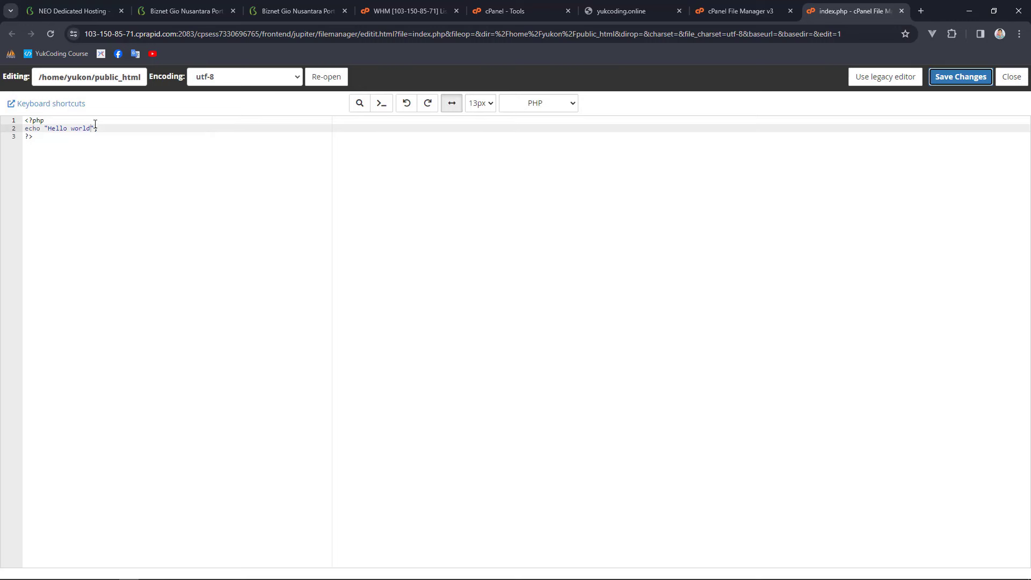
pyautogui.moveTo(98, 129); pyautogui.dragTo(15, 129)
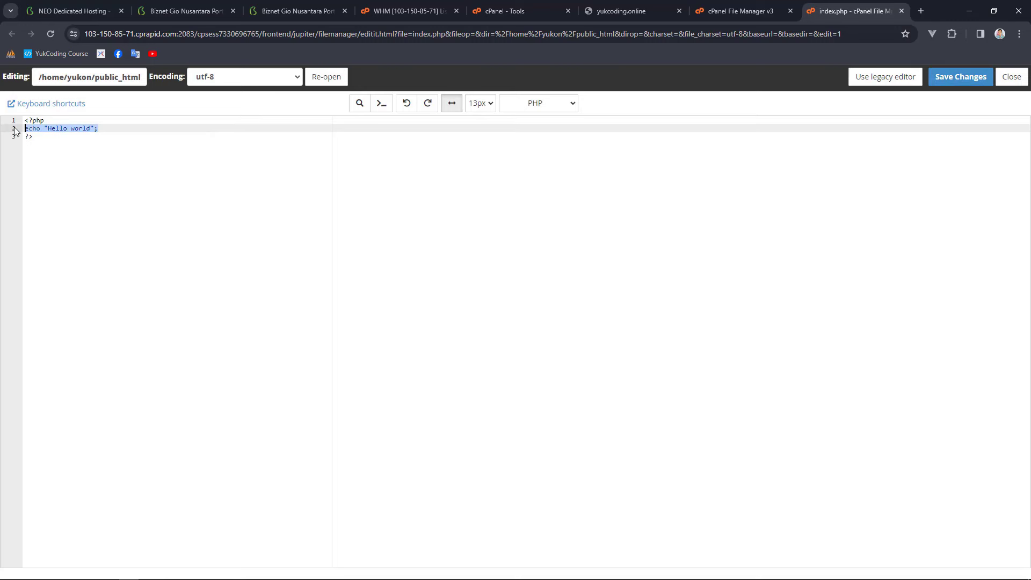
pyautogui.write('phpinfo();')
pyautogui.click(933, 85)
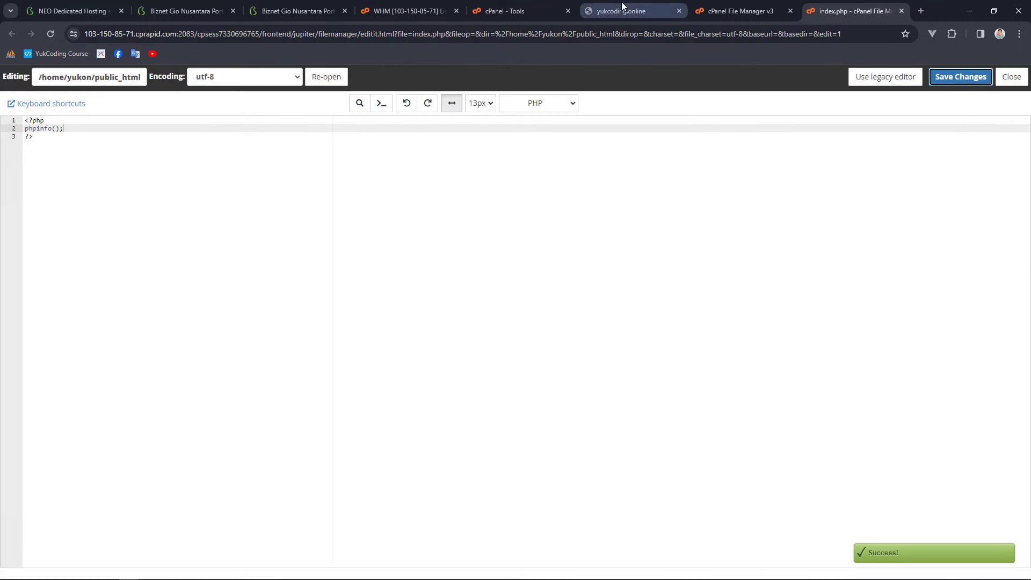
pyautogui.click(622, 7)
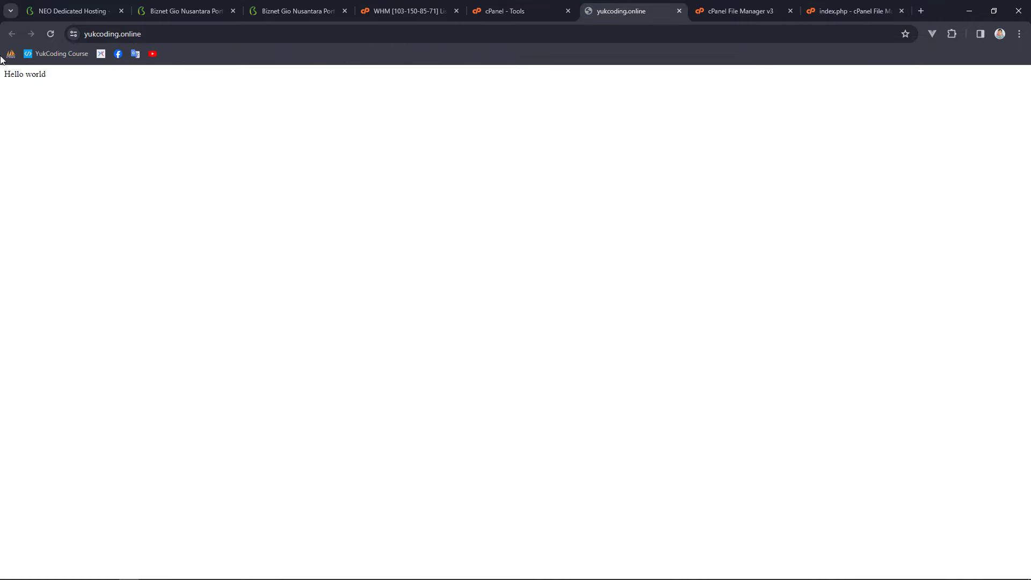
pyautogui.click(45, 34)
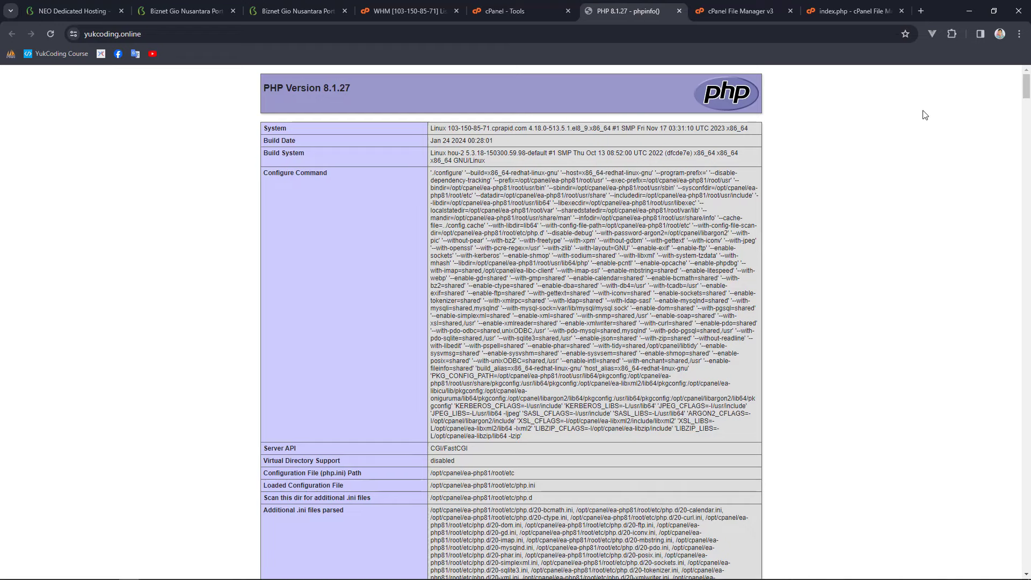
# - Close the editor and File Manager, then open MySQL Databases from Tools in a new tab
pyautogui.click(854, 10)
pyautogui.click(902, 11)
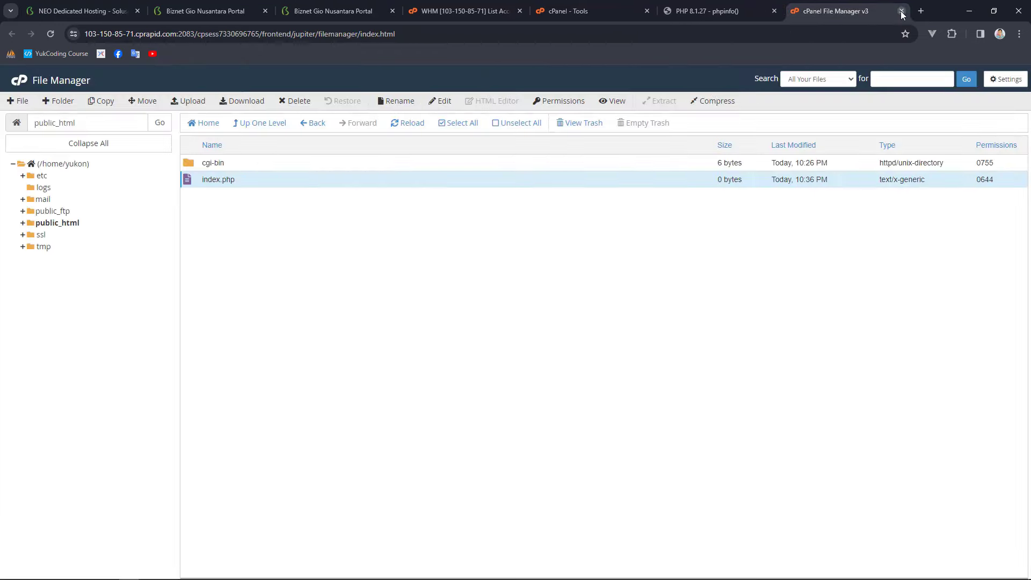
pyautogui.click(572, 125)
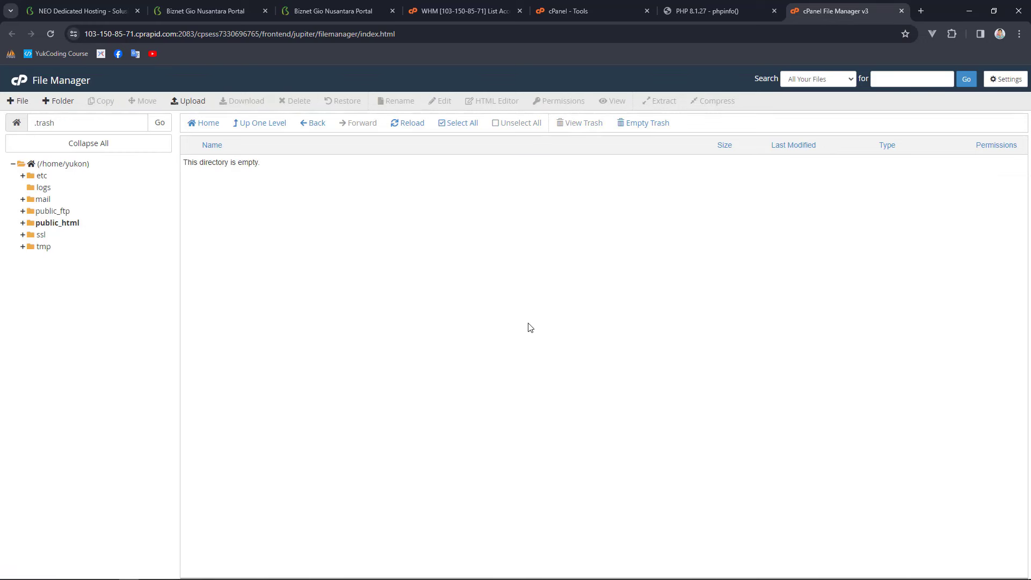
pyautogui.click(902, 12)
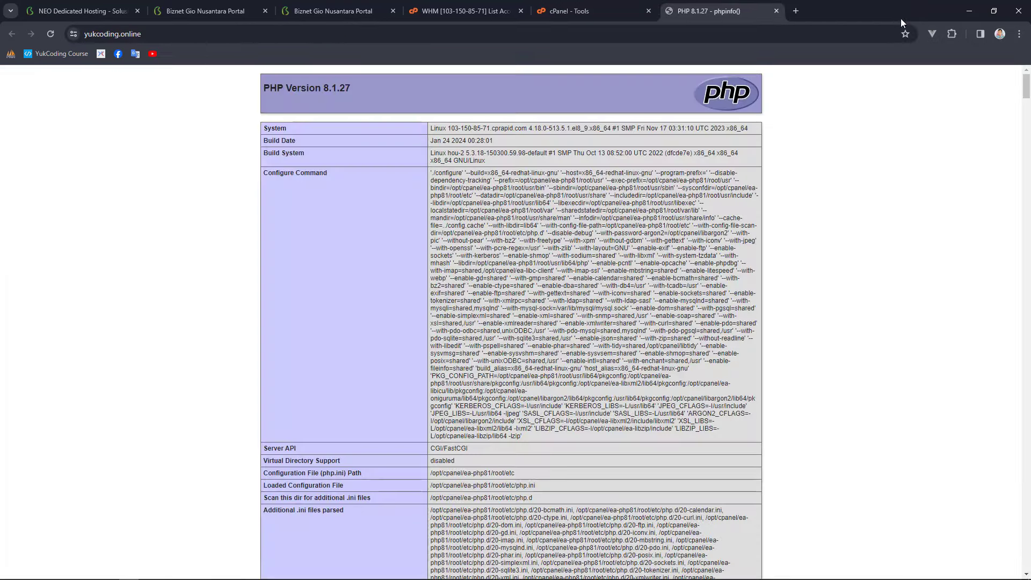
pyautogui.click(559, 11)
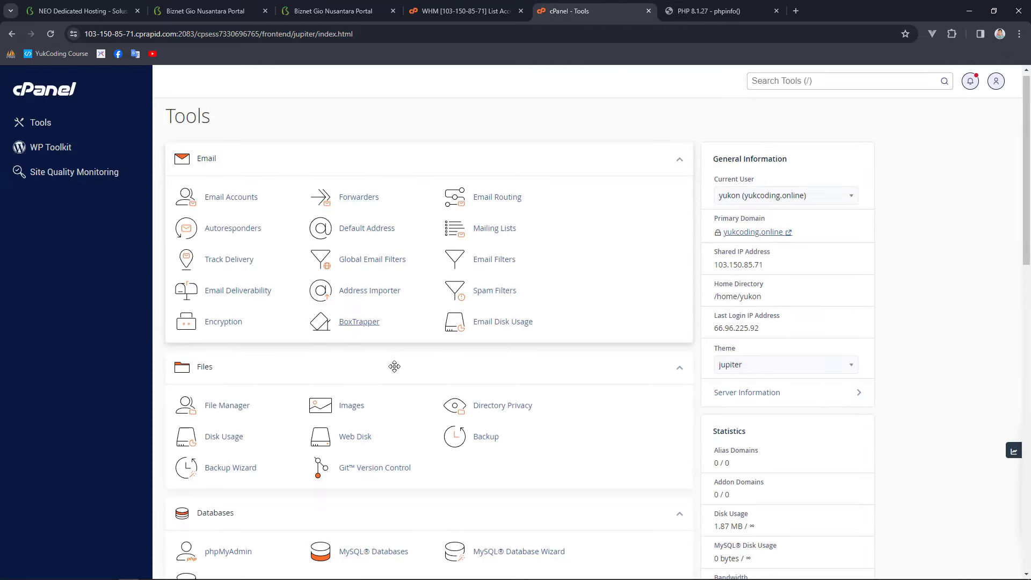
pyautogui.scroll(-3, 393, 419)
pyautogui.middleClick(361, 400)
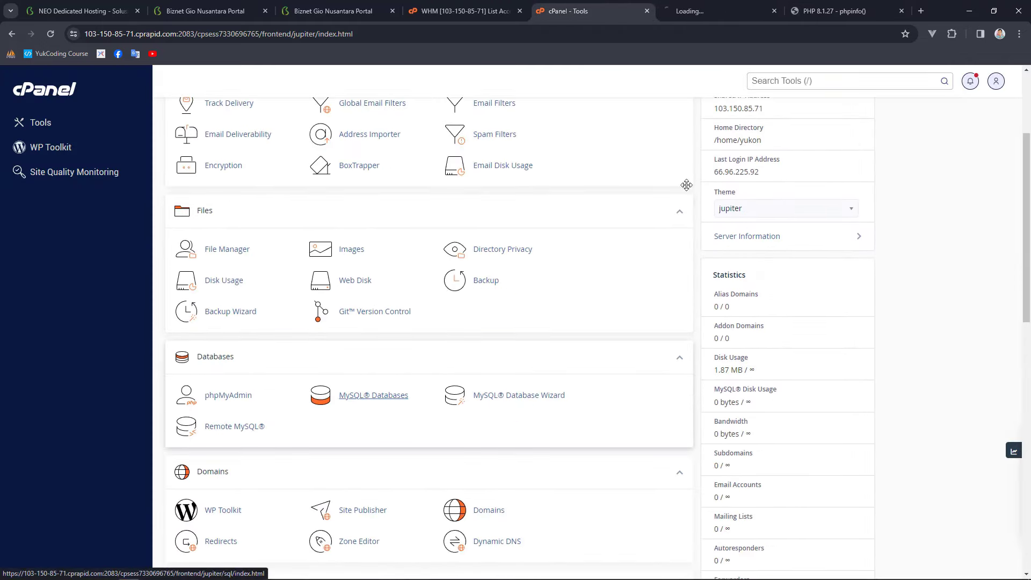
# - Review the empty database and user lists on MySQL Databases, then close that page
pyautogui.click(718, 7)
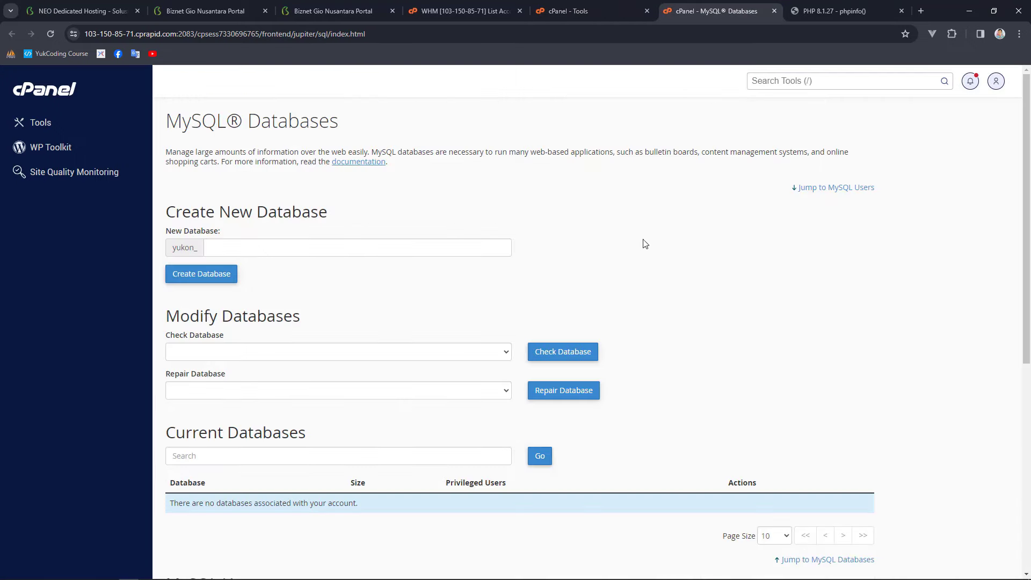
pyautogui.scroll(-3, 403, 424)
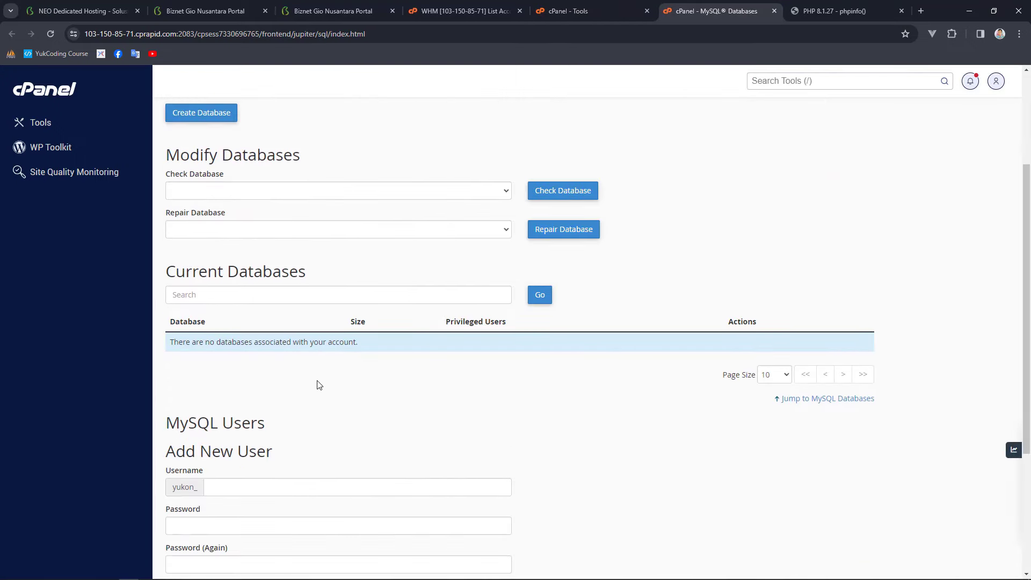
pyautogui.scroll(-4, 272, 386)
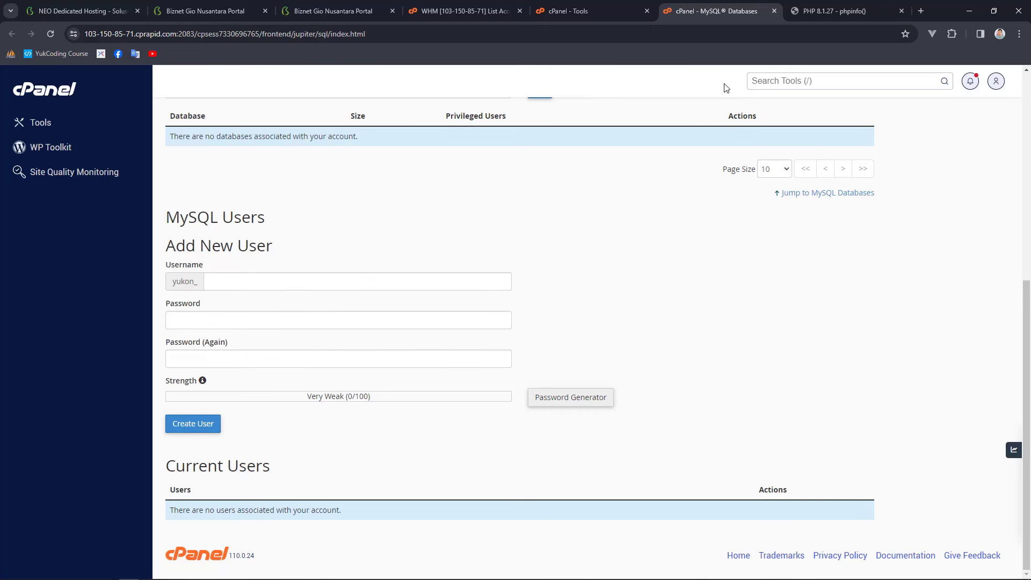
pyautogui.middleClick(669, 8)
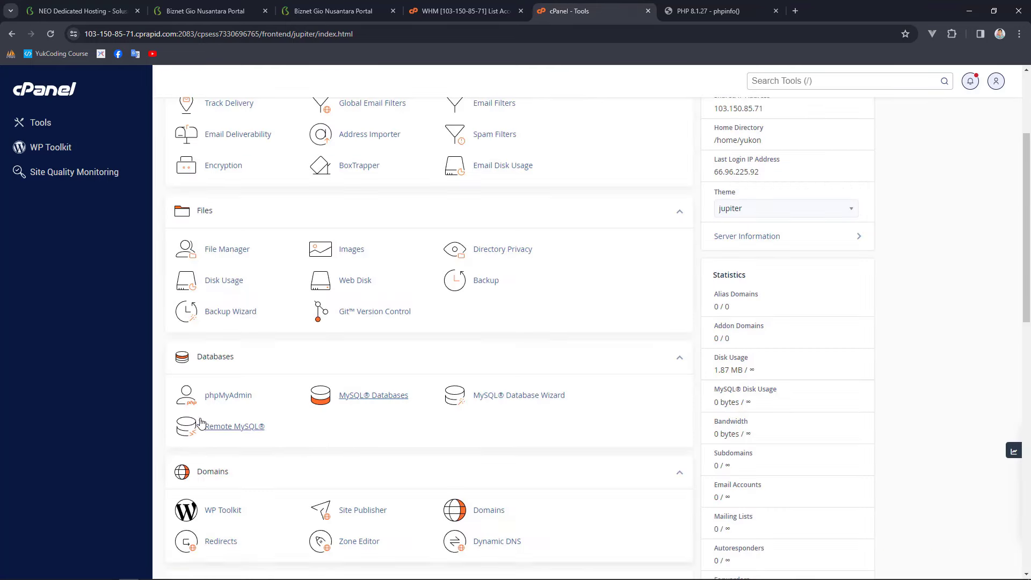
# - Look at phpMyAdmin, close it, and scroll the Tools page back to the top
pyautogui.click(228, 395)
pyautogui.click(758, 15)
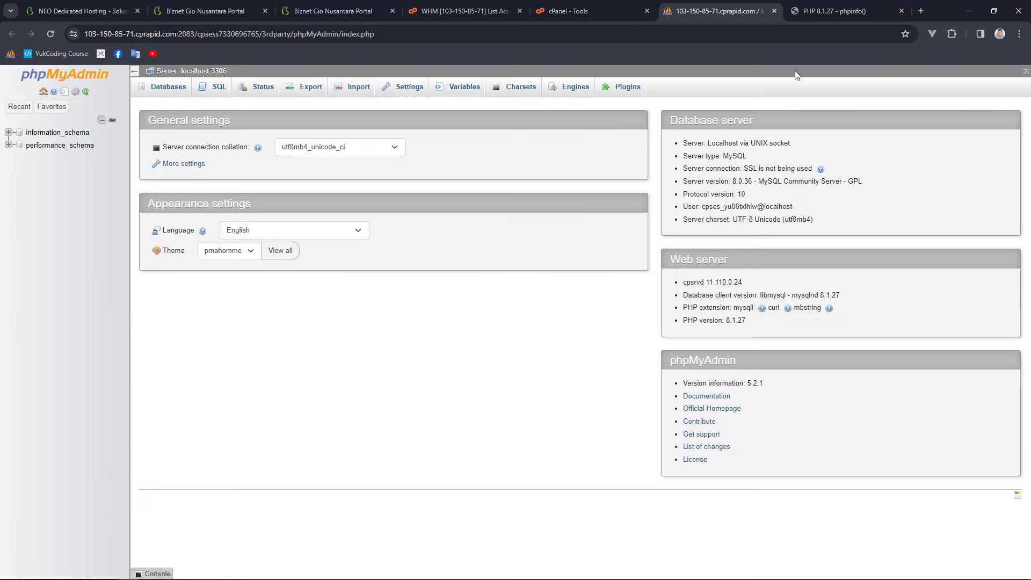
pyautogui.click(774, 9)
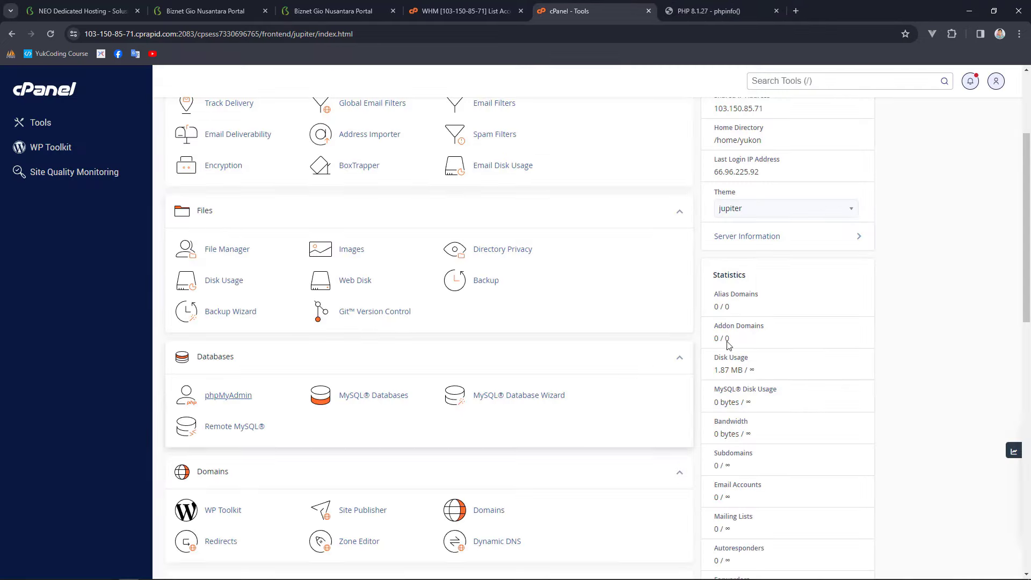
pyautogui.scroll(3, 1030, 173)
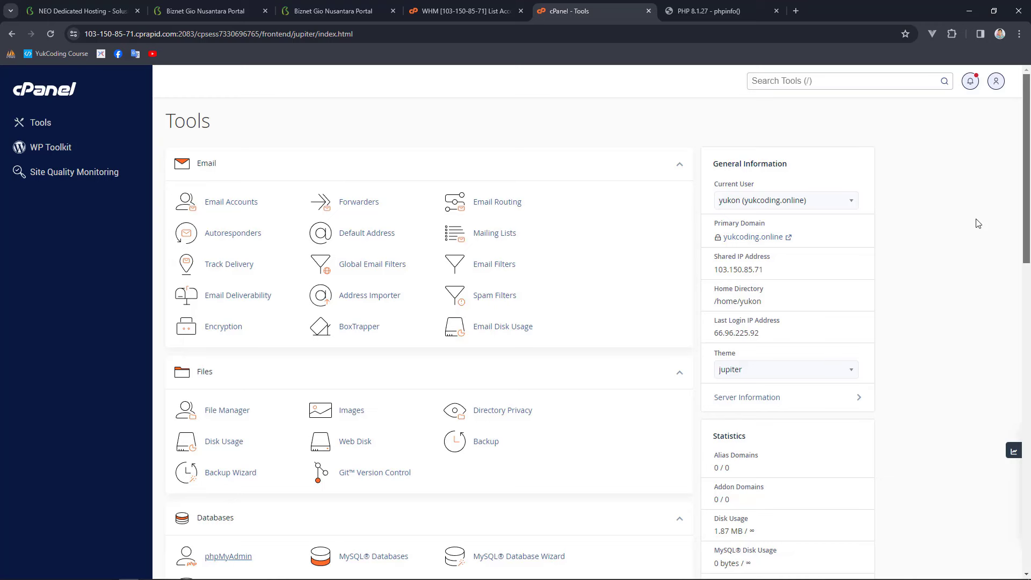
pyautogui.scroll(-7, 1028, 315)
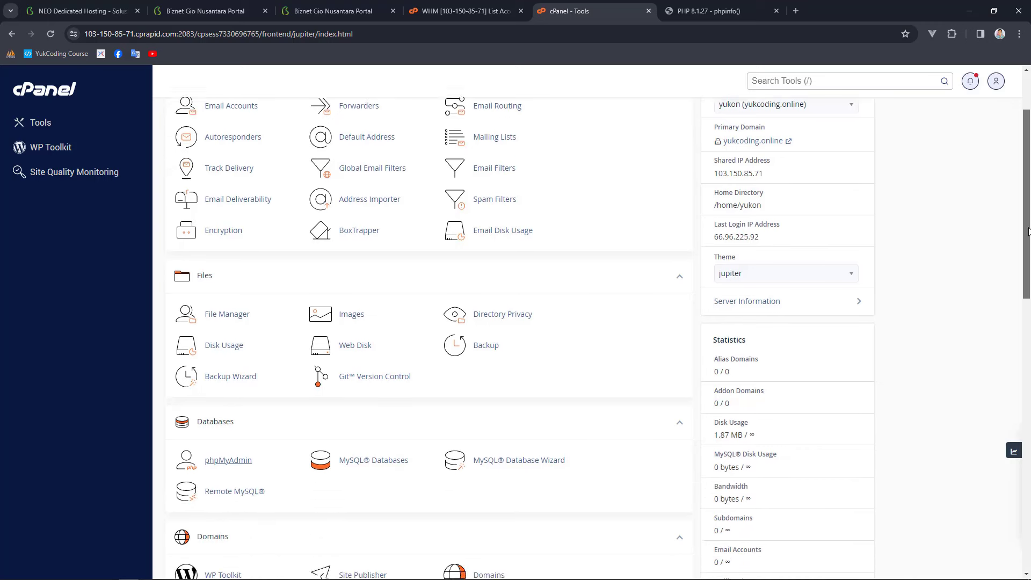
pyautogui.scroll(7, 1028, 314)
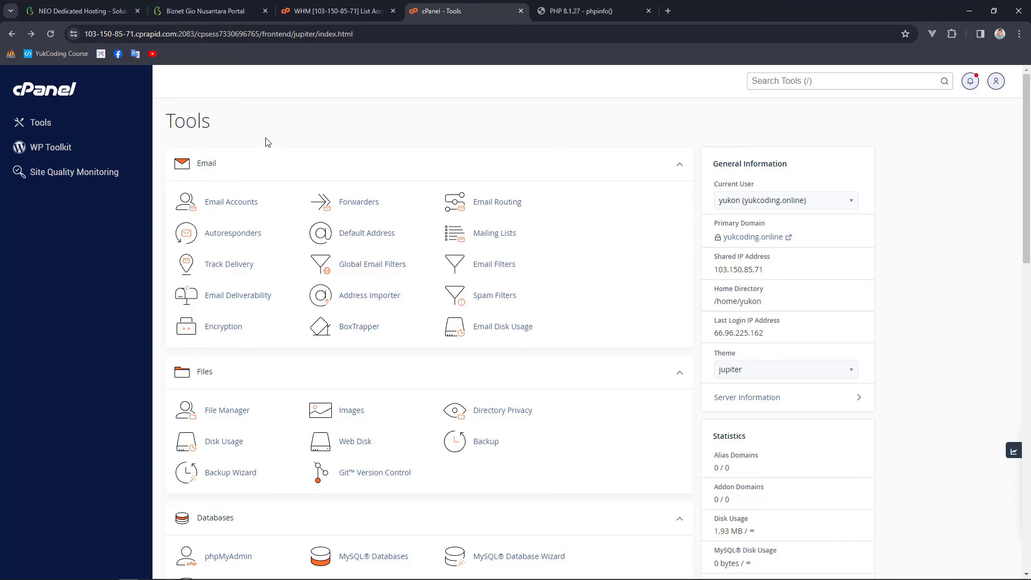
pyautogui.click(231, 202)
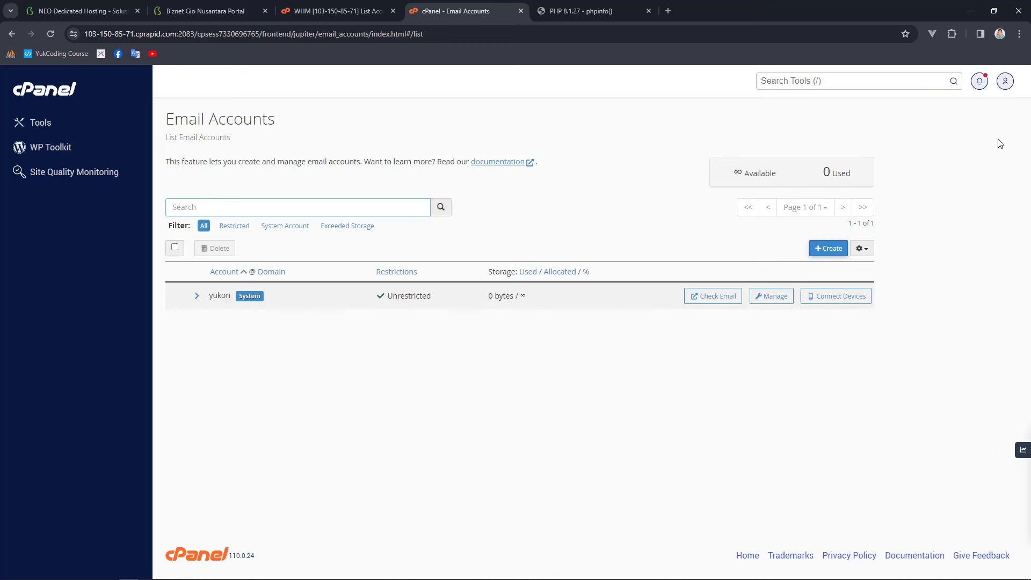
pyautogui.click(829, 249)
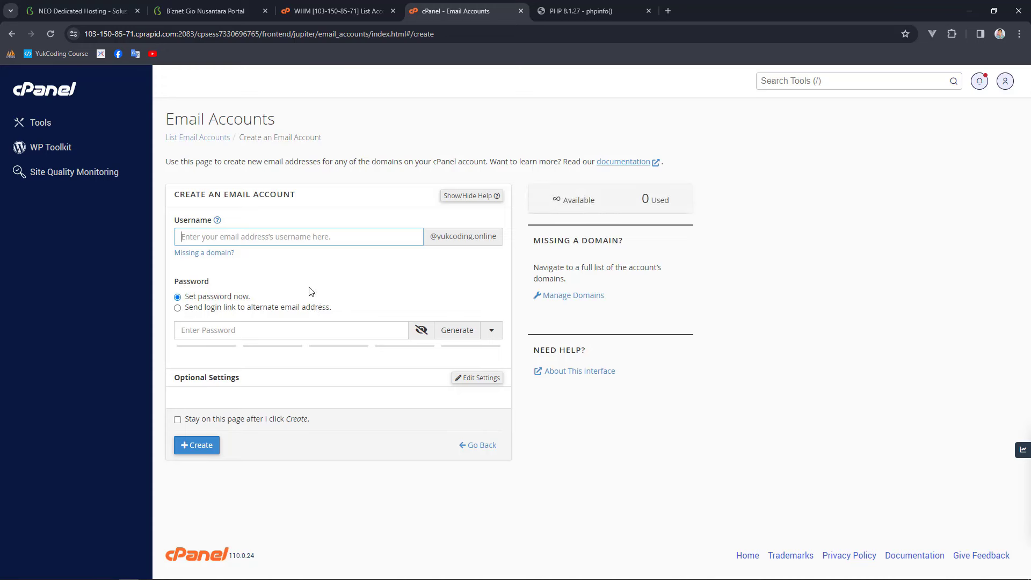
pyautogui.write('support')
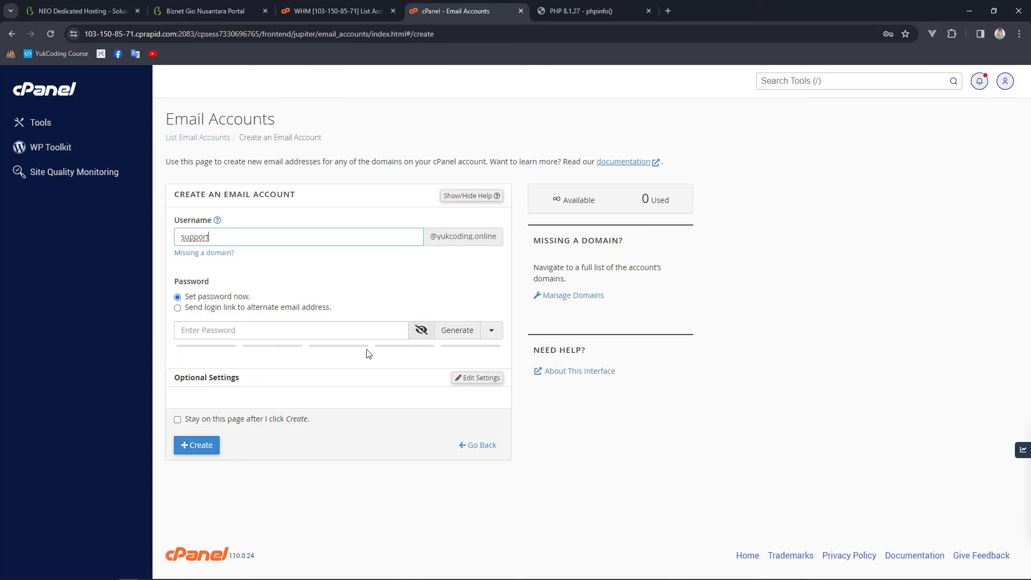
pyautogui.click(458, 332)
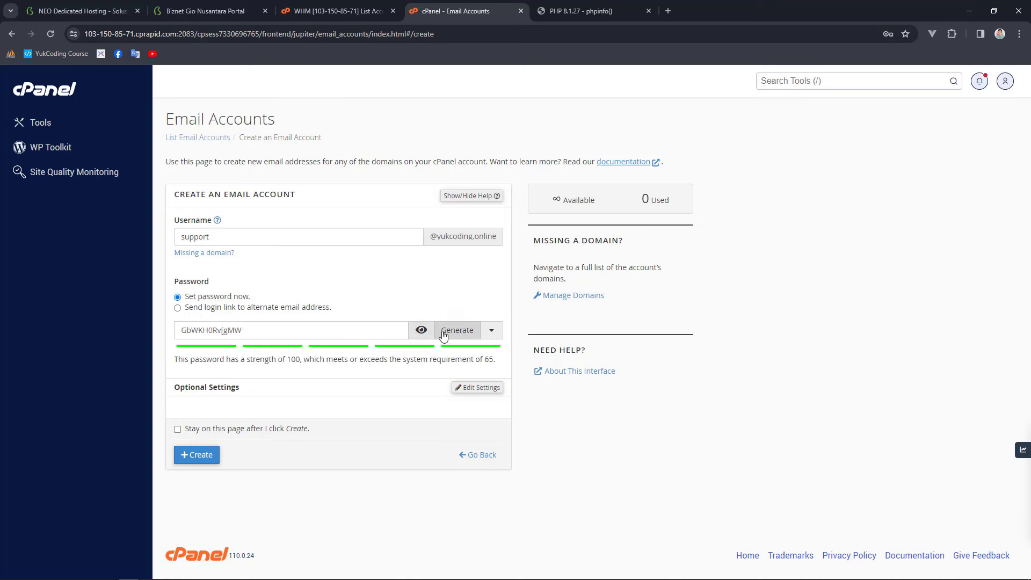
pyautogui.click(229, 322)
pyautogui.hotkey('ctrl', 'a')
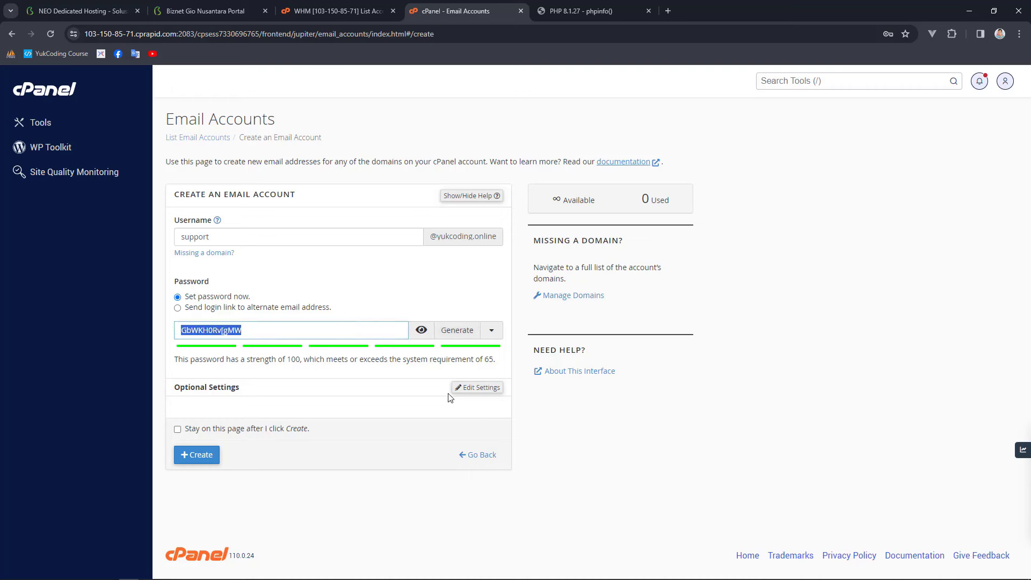
pyautogui.click(426, 333)
pyautogui.moveTo(355, 331); pyautogui.dragTo(140, 334)
pyautogui.hotkey('ctrl', 'v')
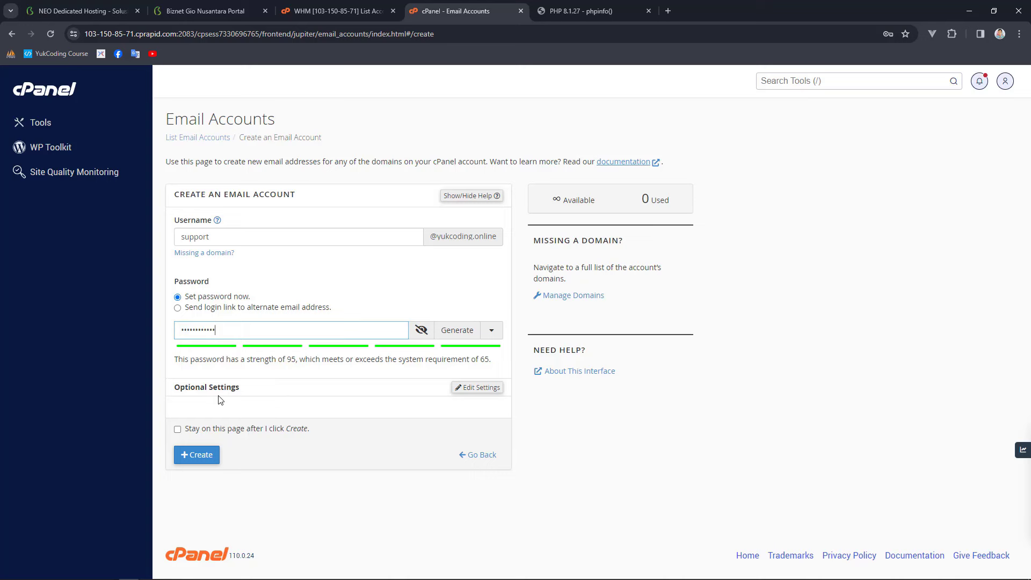
pyautogui.click(210, 458)
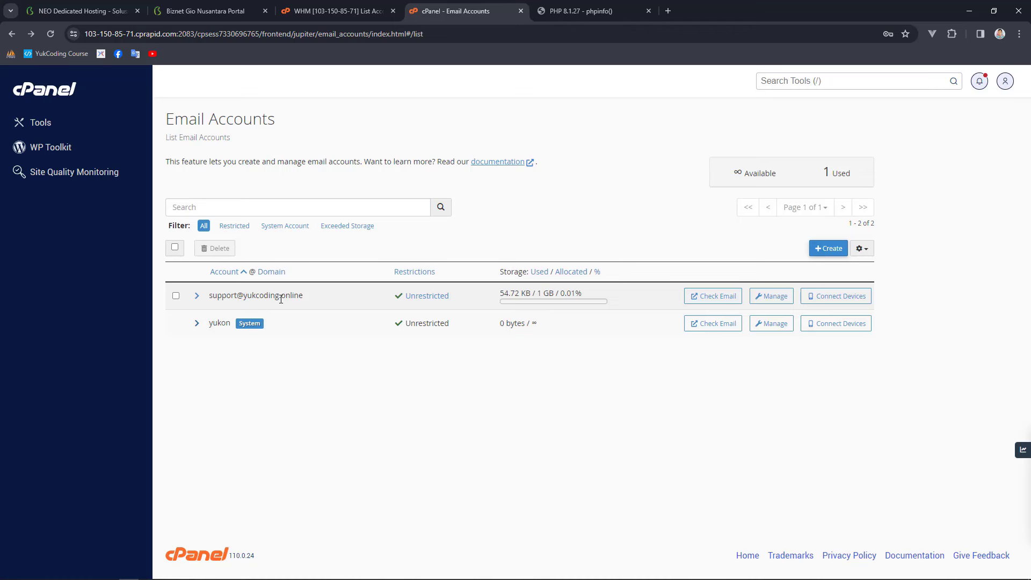
# - Set the support mailbox's Allocated Storage Space to Unlimited and update its email settings
pyautogui.click(196, 296)
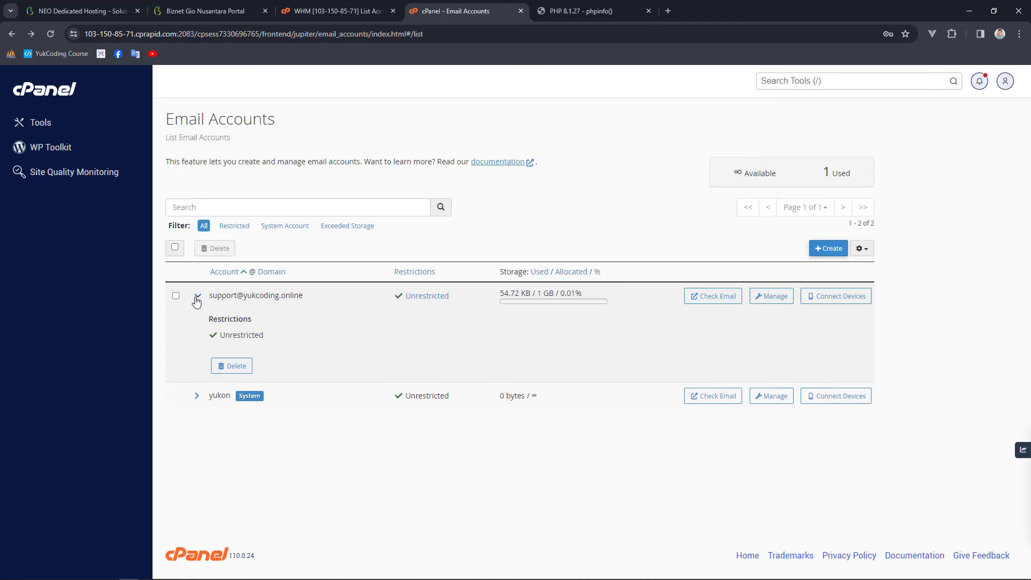
pyautogui.click(197, 300)
pyautogui.click(771, 296)
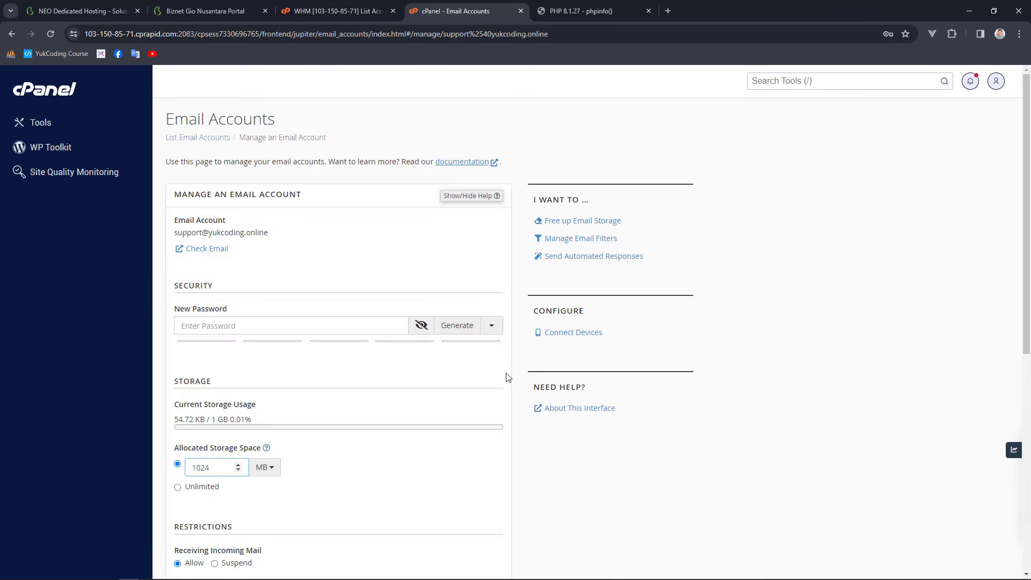
pyautogui.scroll(-5, 353, 406)
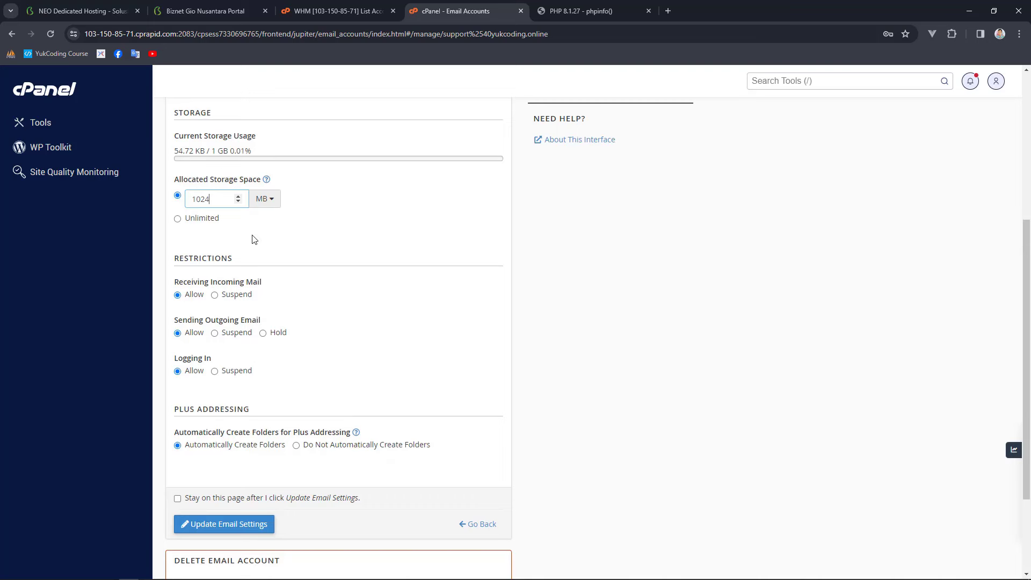
pyautogui.click(209, 223)
pyautogui.scroll(-3, 350, 516)
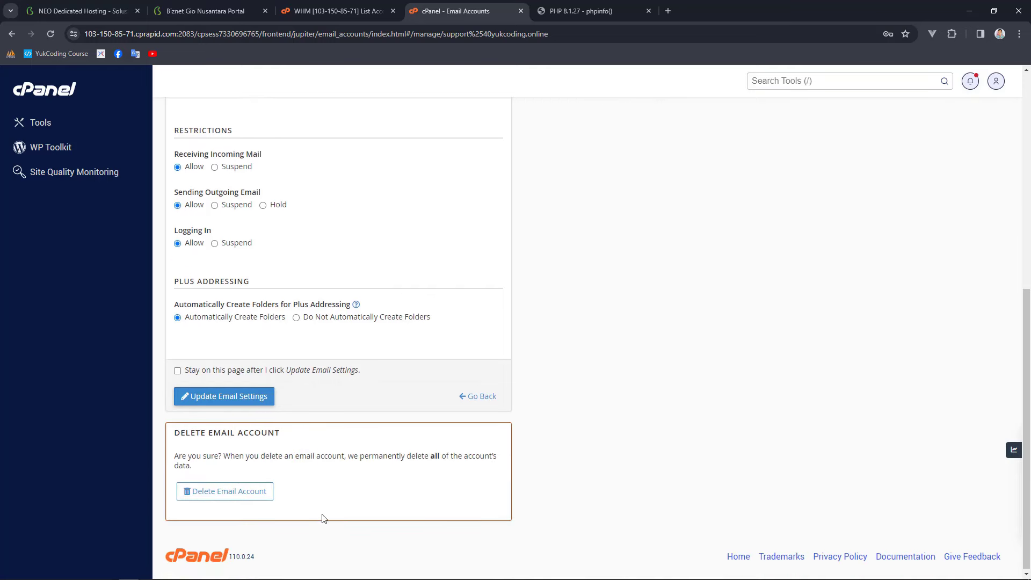
pyautogui.click(229, 396)
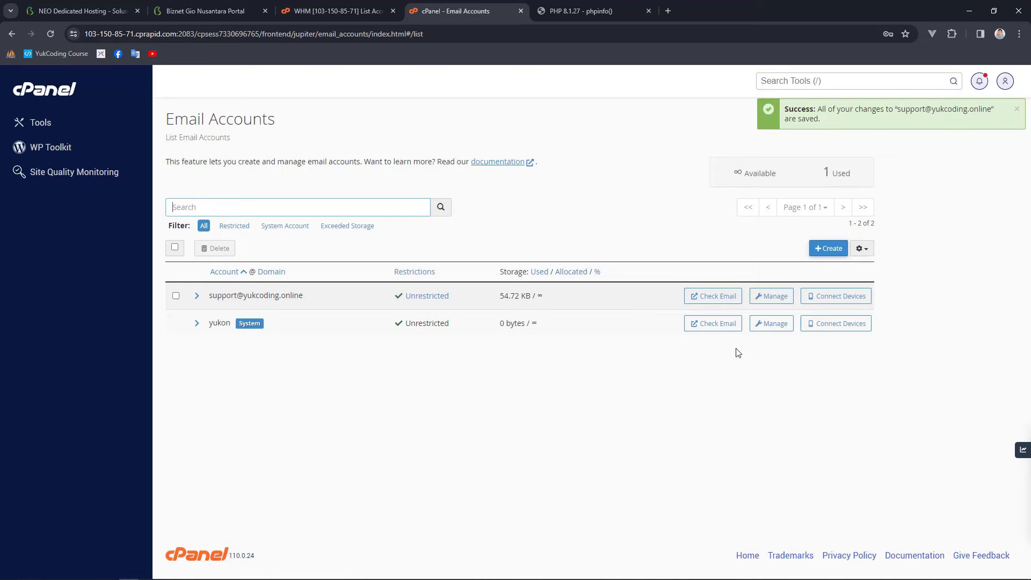
# - In support's Roundcube webmail, read the client configuration email, check Sent, then close webmail
pyautogui.click(724, 302)
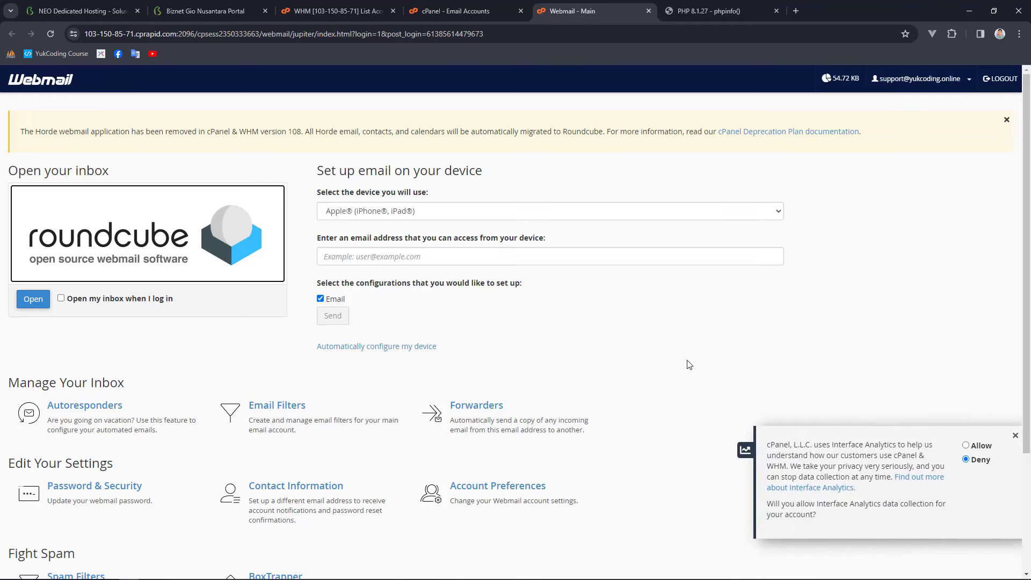
pyautogui.click(744, 450)
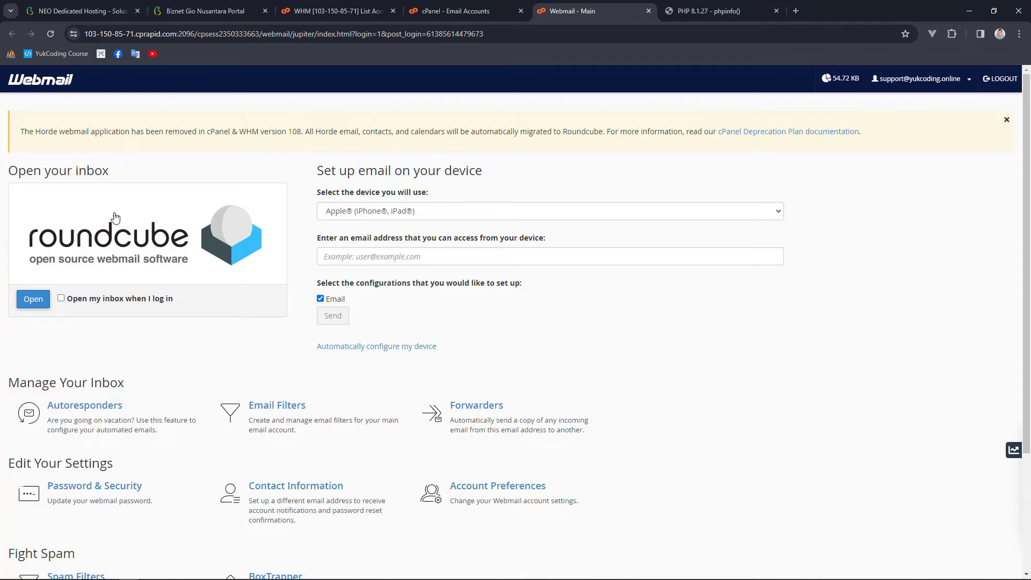
pyautogui.press('F5')
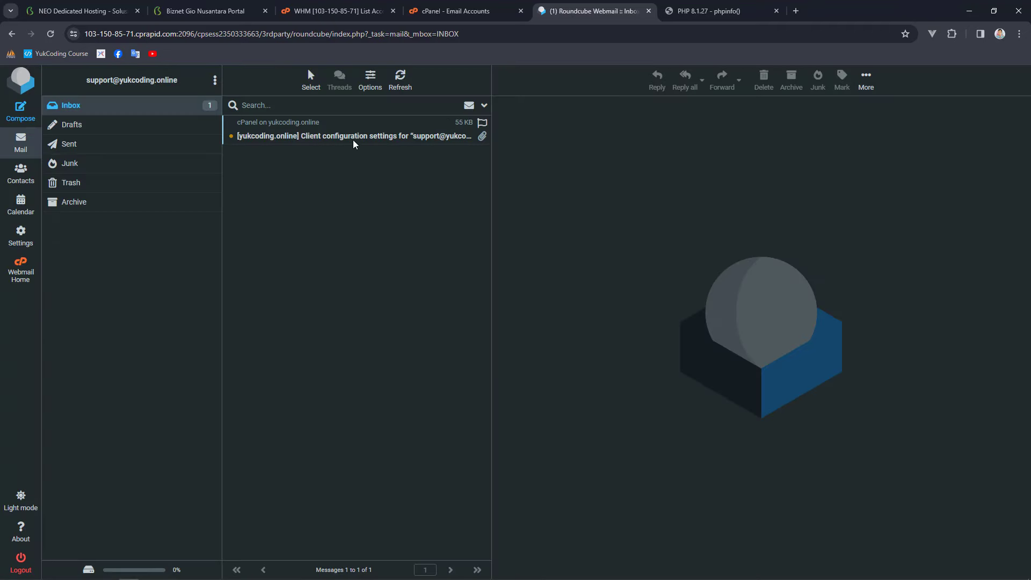
pyautogui.click(355, 136)
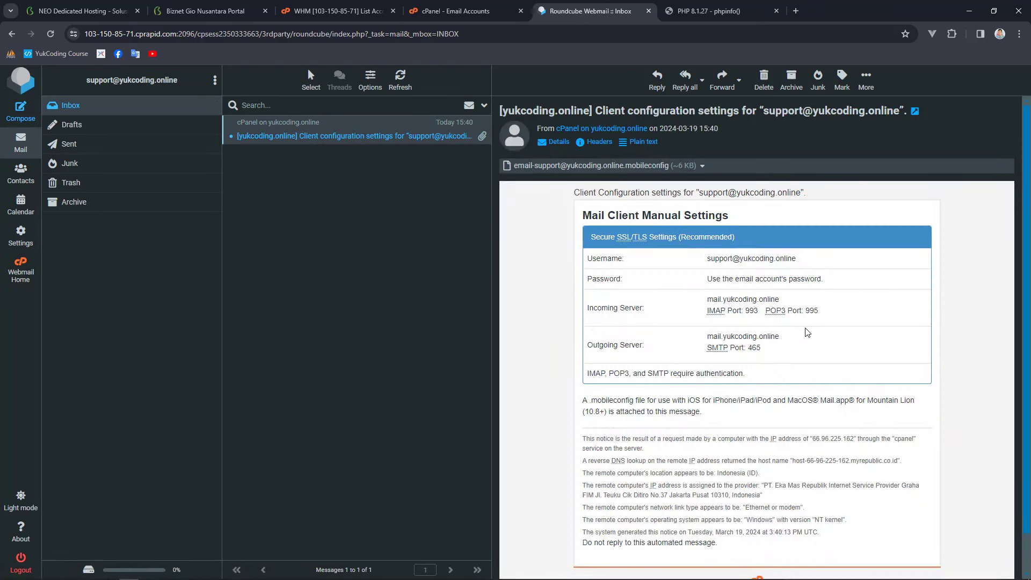
pyautogui.scroll(-1, 794, 392)
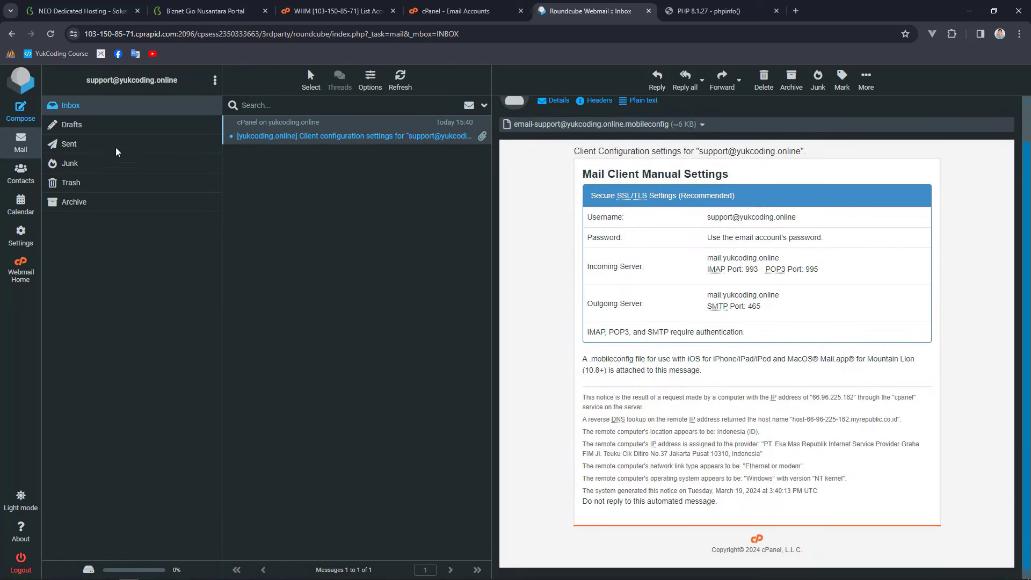
pyautogui.click(92, 144)
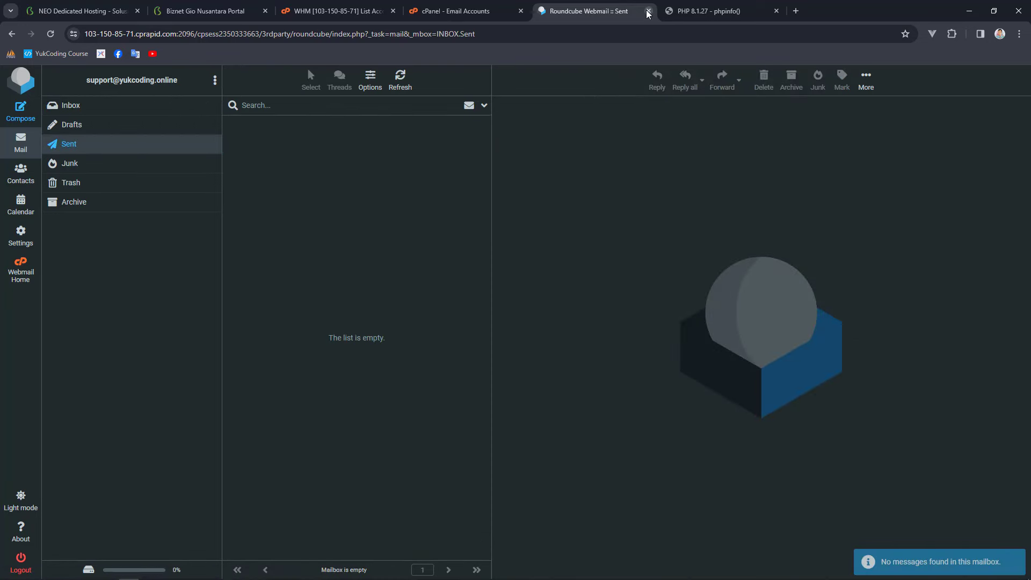
pyautogui.hotkey('ctrl', 'shift', 'Tab')
pyautogui.click(587, 11)
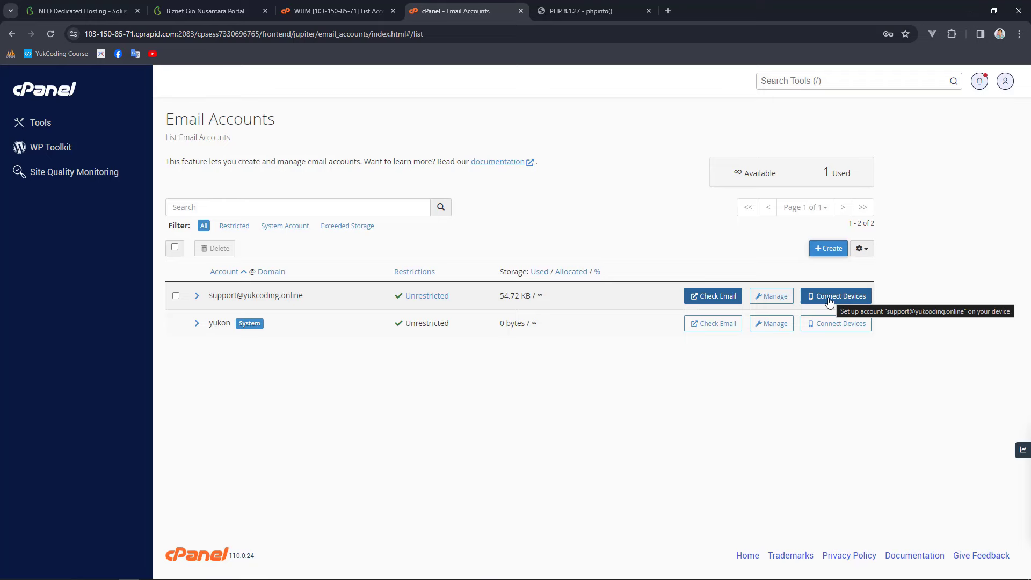
# - Review support's mail client settings: server mail.yukcoding.online, IMAP 993, POP3 995, SMTP 465
pyautogui.click(830, 299)
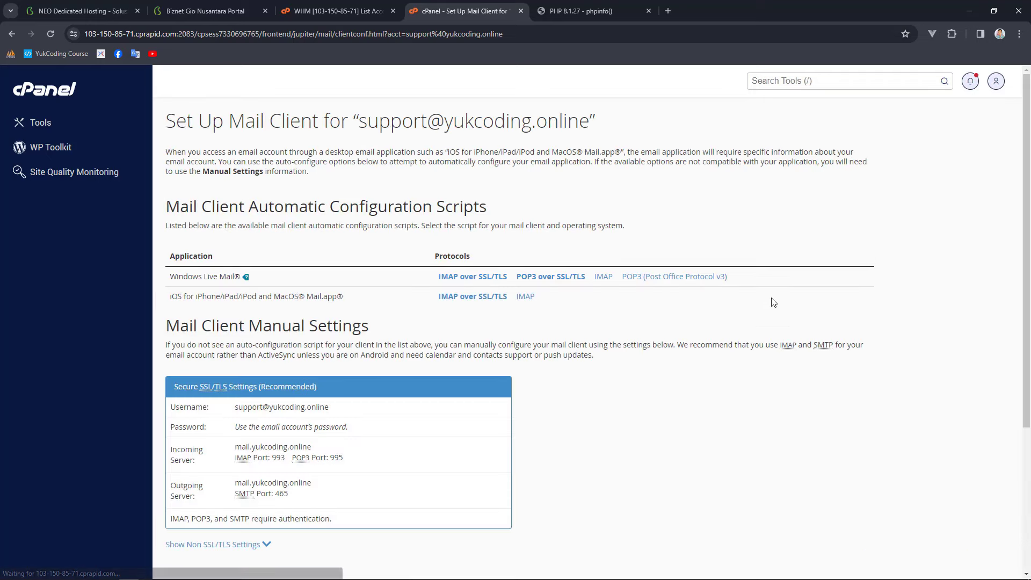
pyautogui.scroll(-4, 439, 424)
pyautogui.scroll(2, 439, 424)
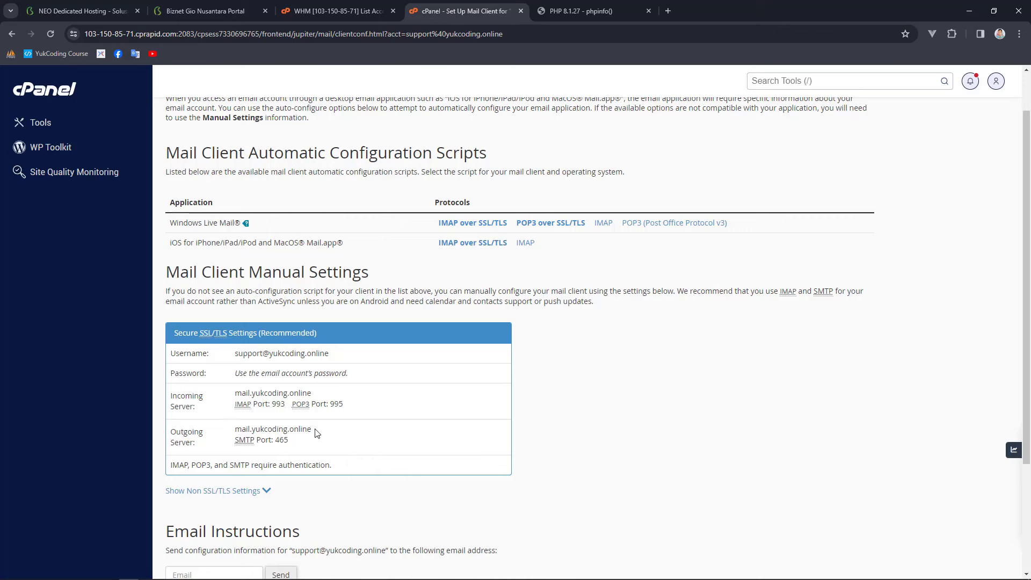
pyautogui.moveTo(317, 430); pyautogui.dragTo(237, 433)
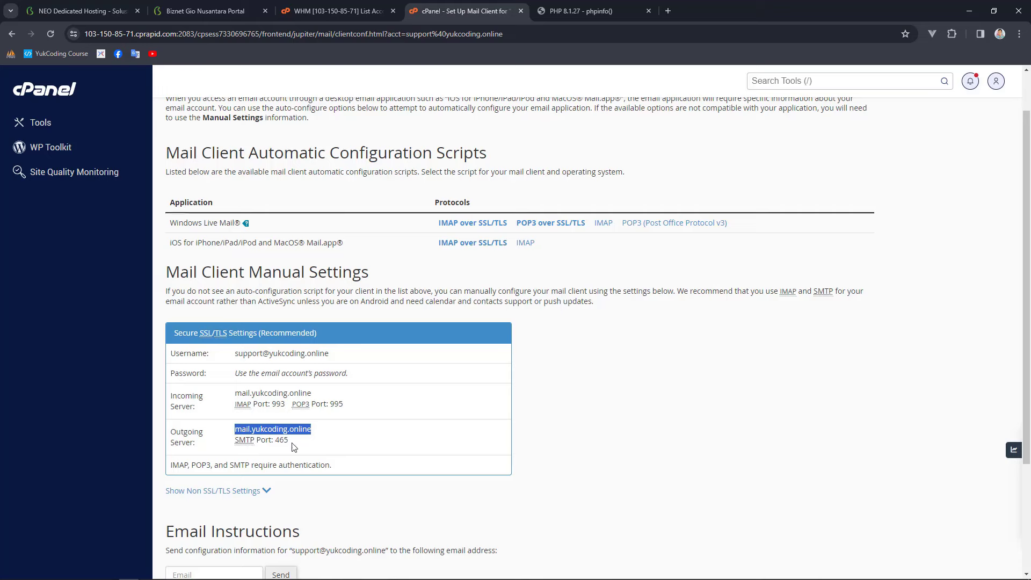
pyautogui.moveTo(292, 441); pyautogui.dragTo(245, 443)
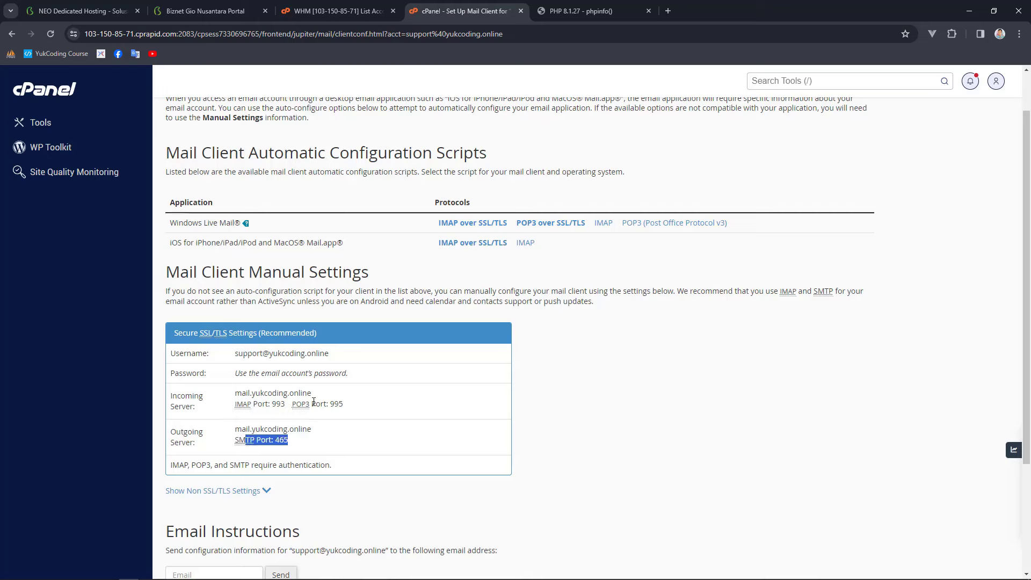
pyautogui.moveTo(344, 404); pyautogui.dragTo(236, 411)
pyautogui.click(281, 415)
pyautogui.scroll(-2, 353, 414)
pyautogui.scroll(3, 352, 438)
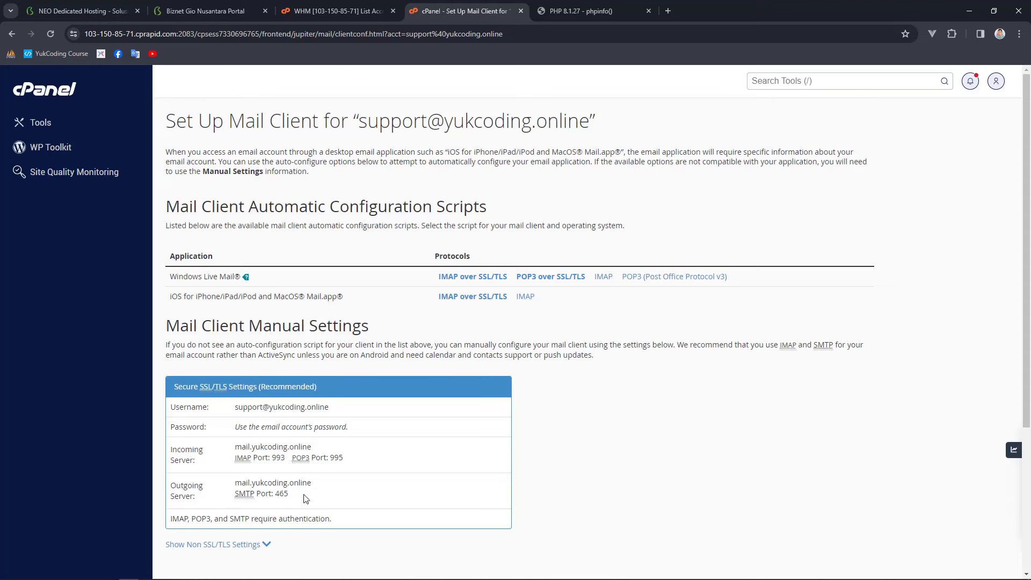
pyautogui.scroll(-1, 351, 498)
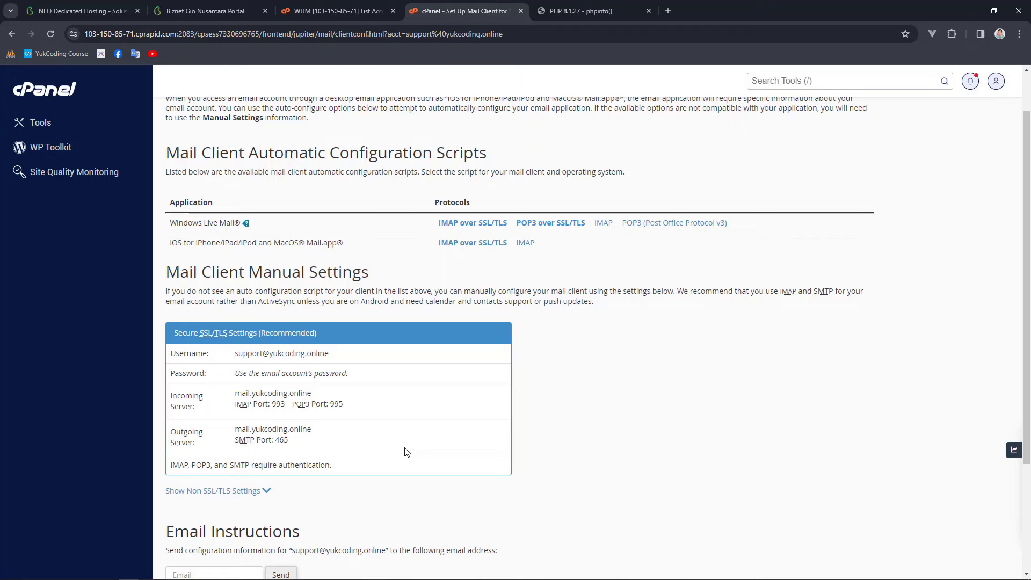
# - Search for phpmailer and open the PHPMailer GitHub README at Installation & loading
pyautogui.click(668, 11)
pyautogui.write('phpmailer')
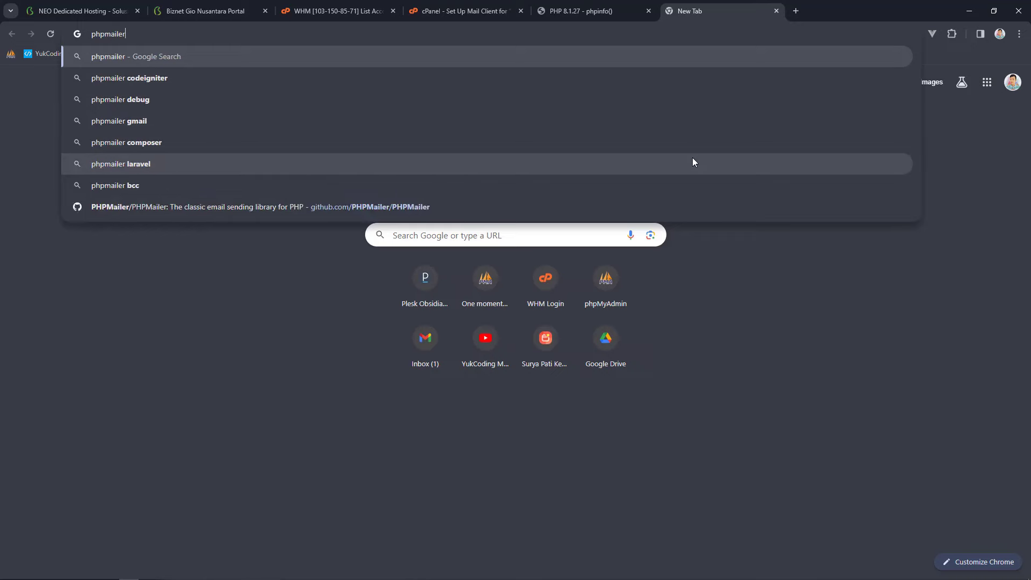
pyautogui.press('Return')
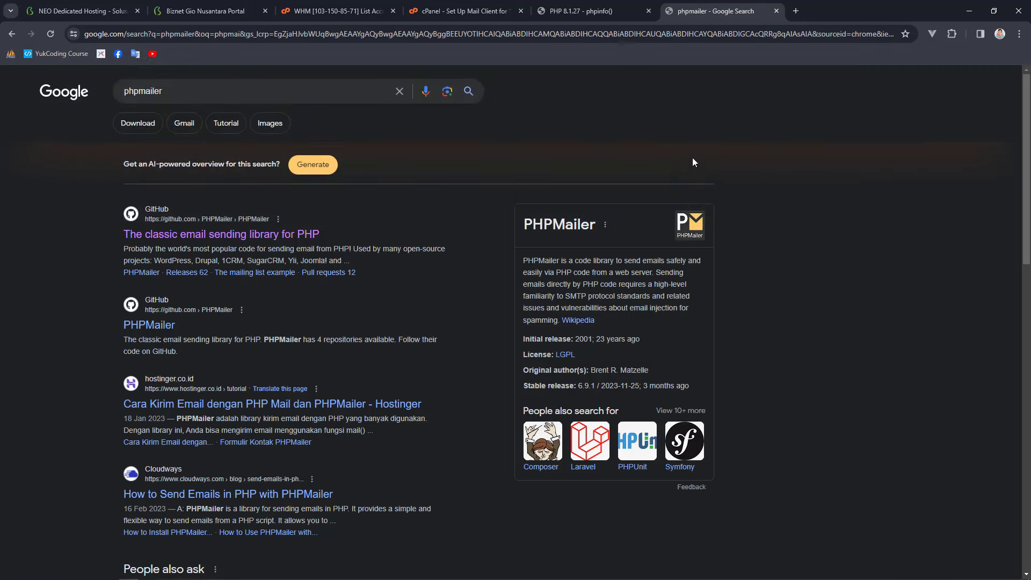
pyautogui.click(267, 234)
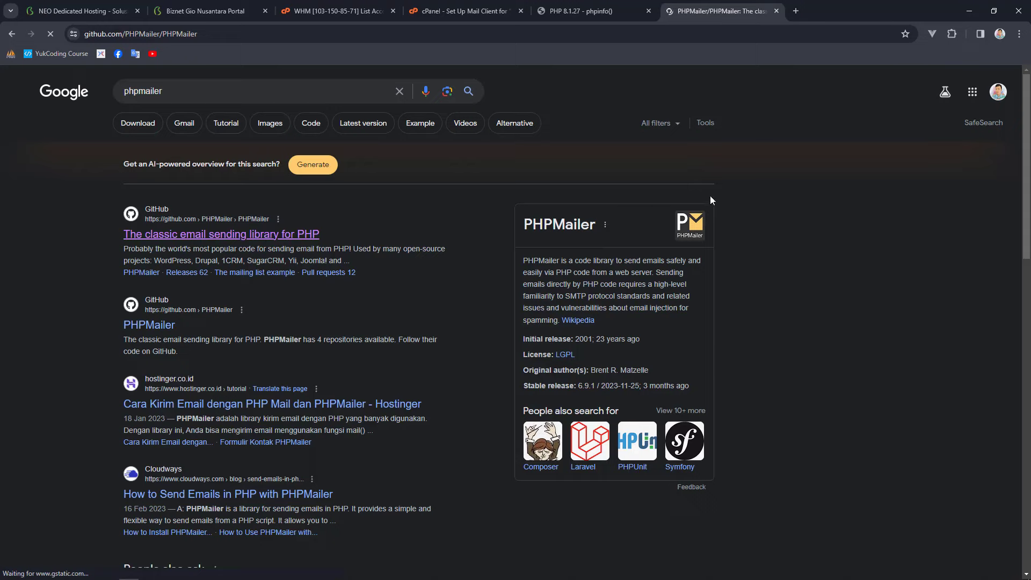
pyautogui.scroll(-10, 1030, 173)
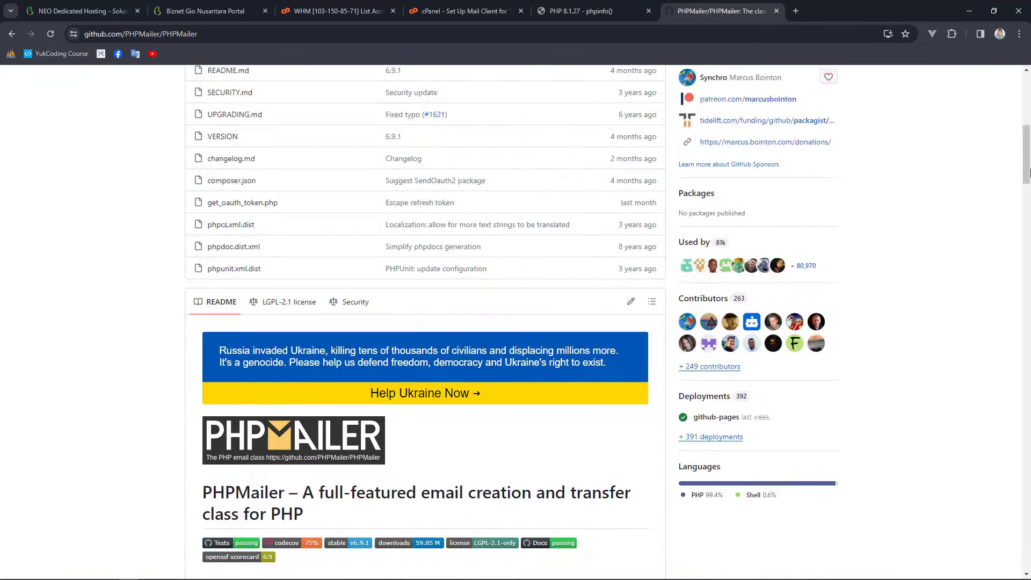
pyautogui.moveTo(1030, 173); pyautogui.dragTo(1029, 277)
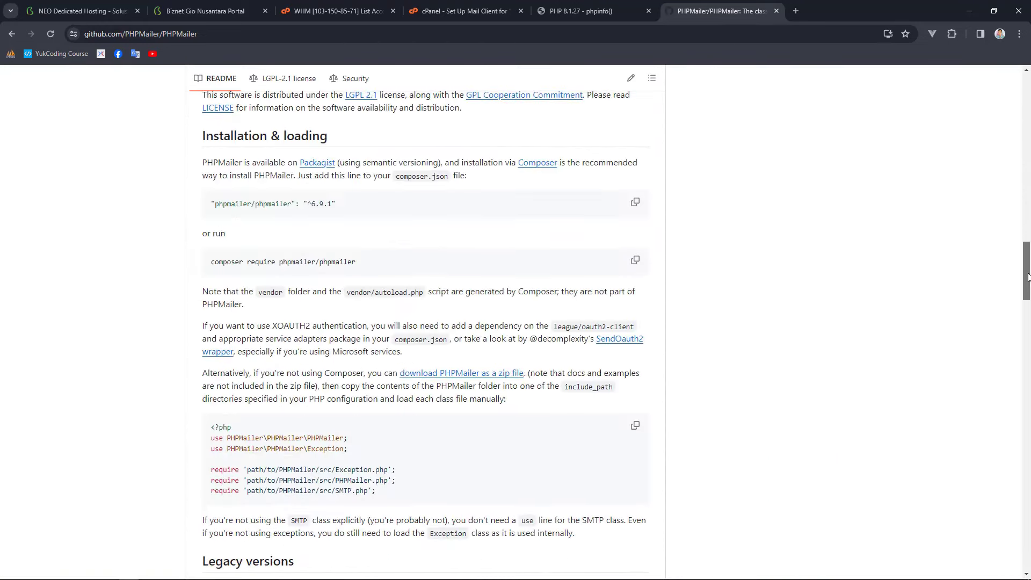
pyautogui.scroll(-5, 462, 360)
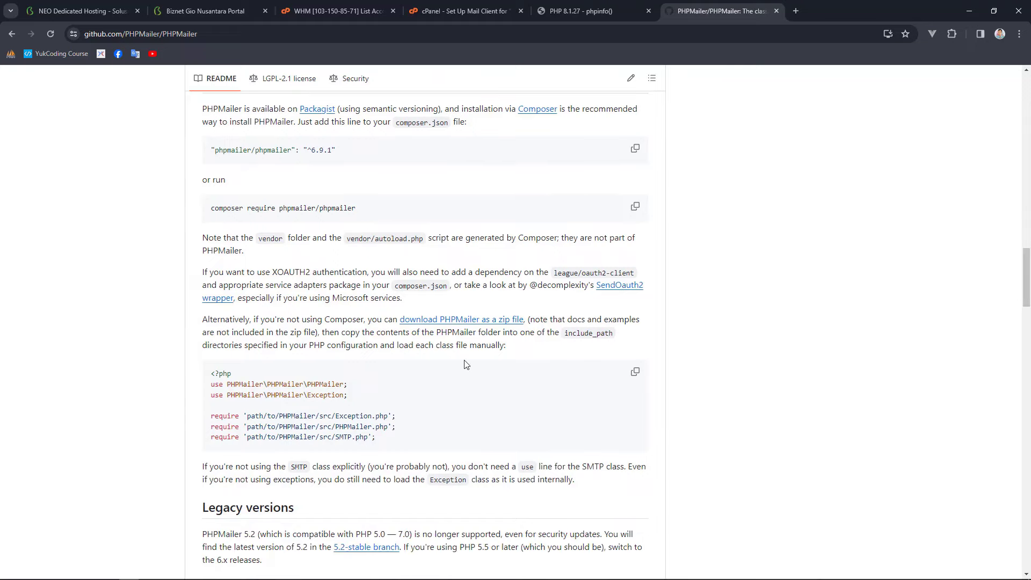
pyautogui.scroll(6, 437, 494)
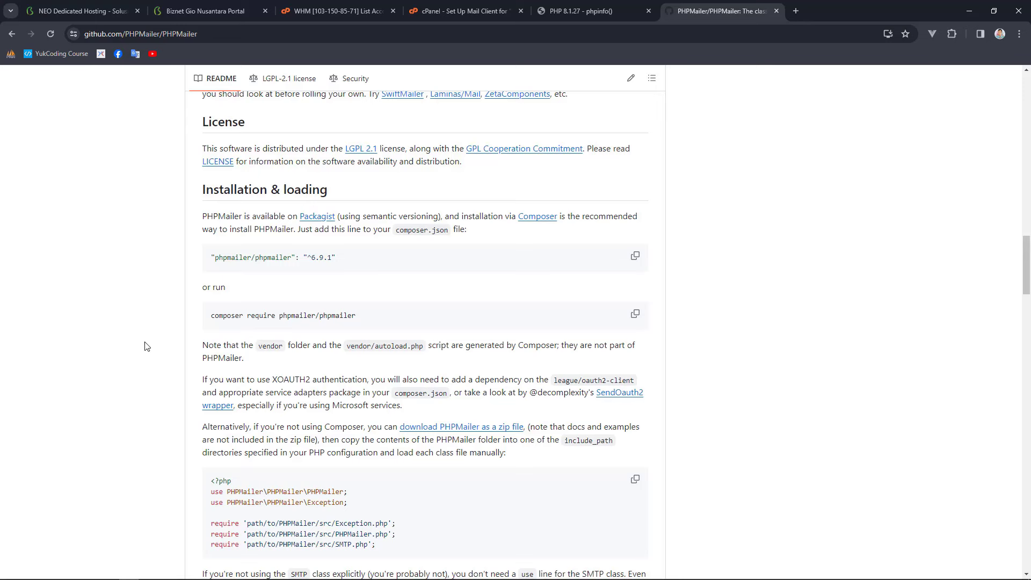
# - Open File Explorer and browse to the Sys (F:) drive
pyautogui.click(69, 572)
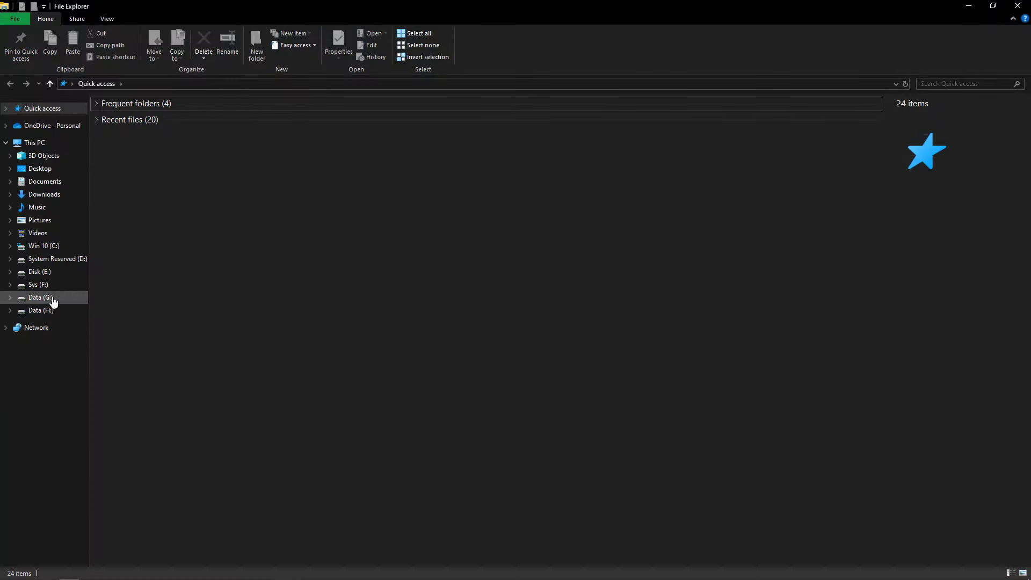
pyautogui.click(43, 285)
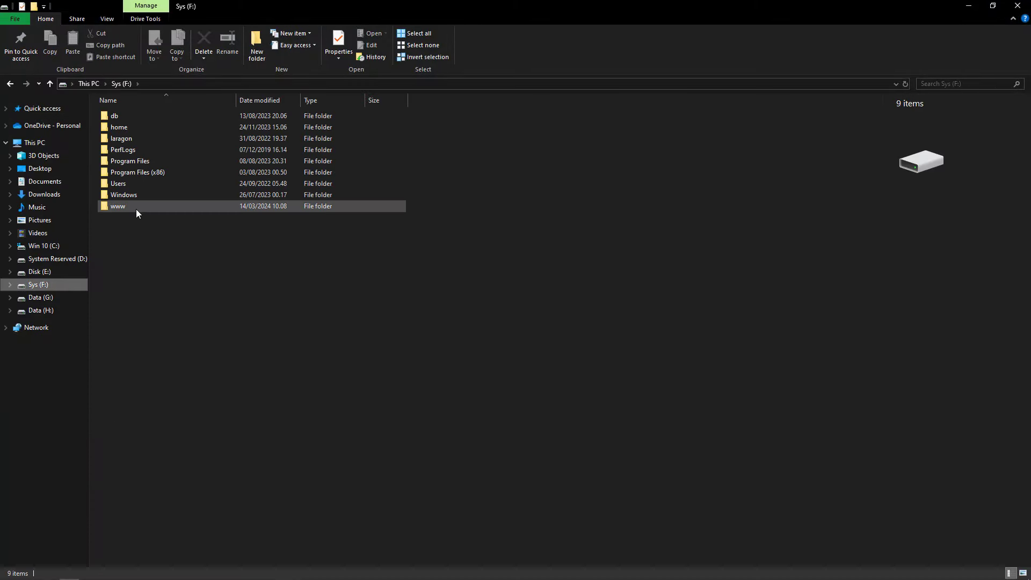
pyautogui.doubleClick(136, 209)
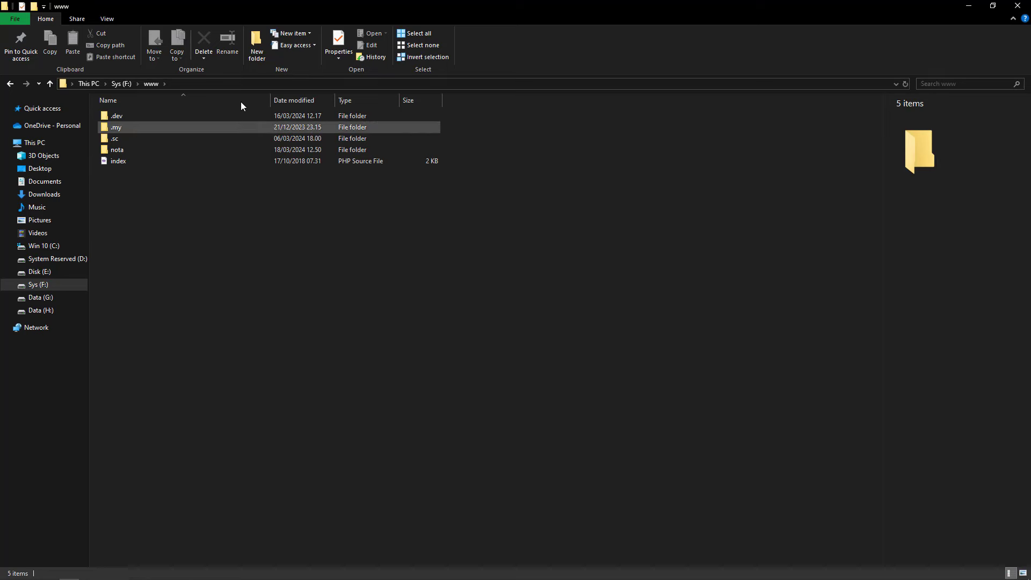
pyautogui.click(261, 38)
pyautogui.write('mailer')
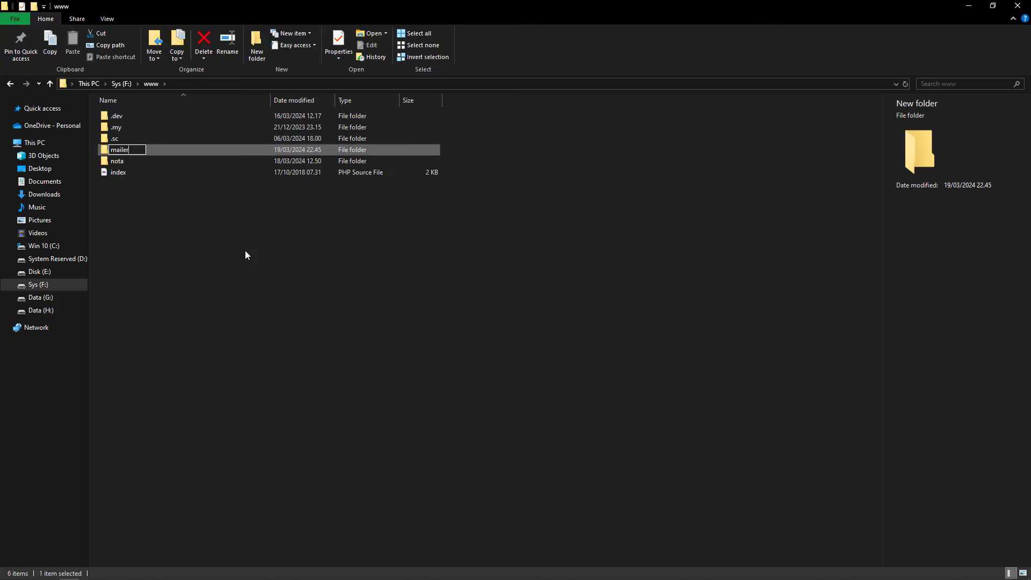
pyautogui.press('Return')
# - Open a PowerShell terminal in the empty mailer folder
pyautogui.doubleClick(159, 150)
pyautogui.rightClick(263, 239)
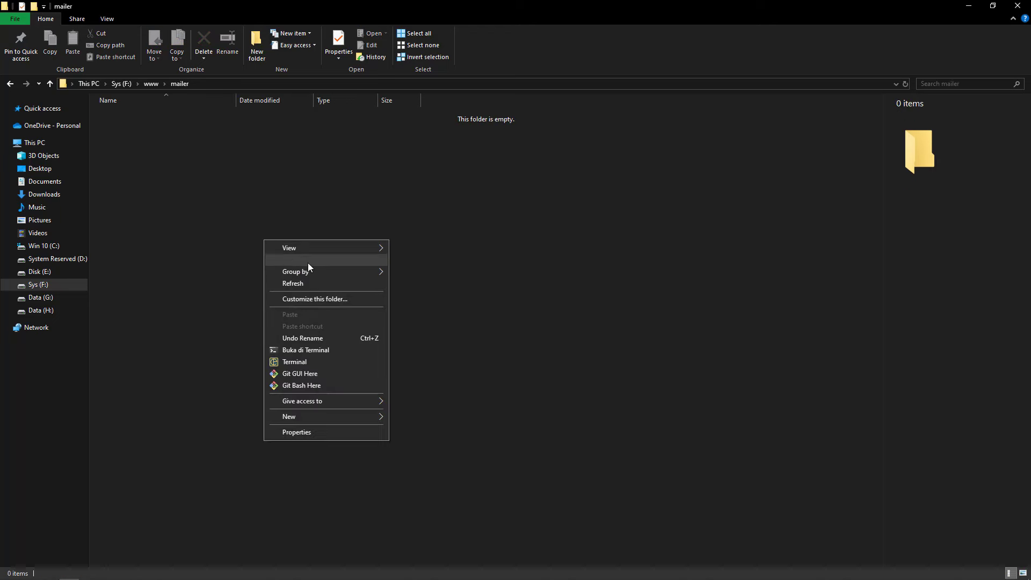
pyautogui.click(309, 351)
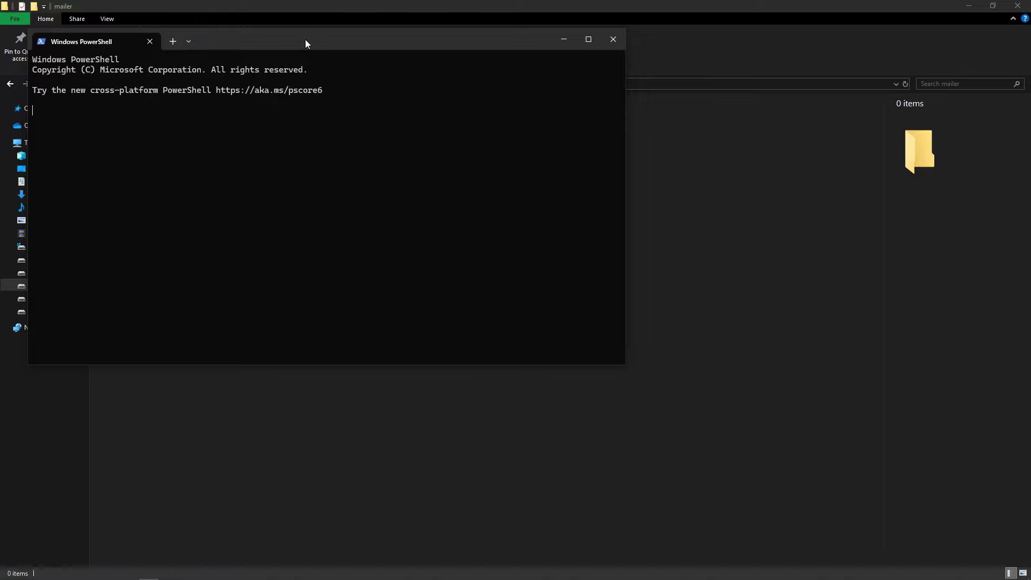
pyautogui.moveTo(305, 40); pyautogui.dragTo(489, 112)
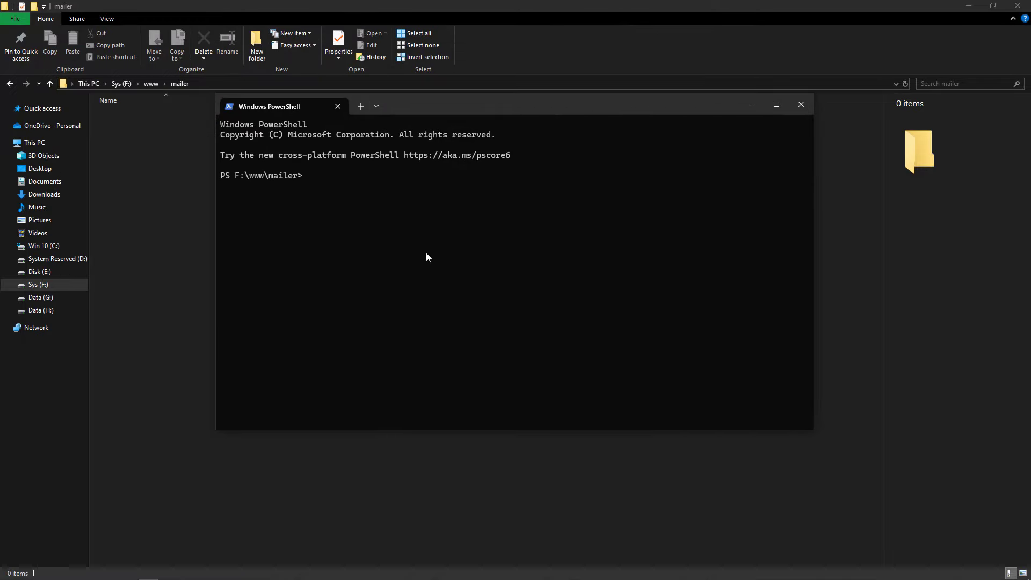
# - Run `code .` in PowerShell to open the mailer folder in VS Code
pyautogui.write('code .')
pyautogui.press('Return')
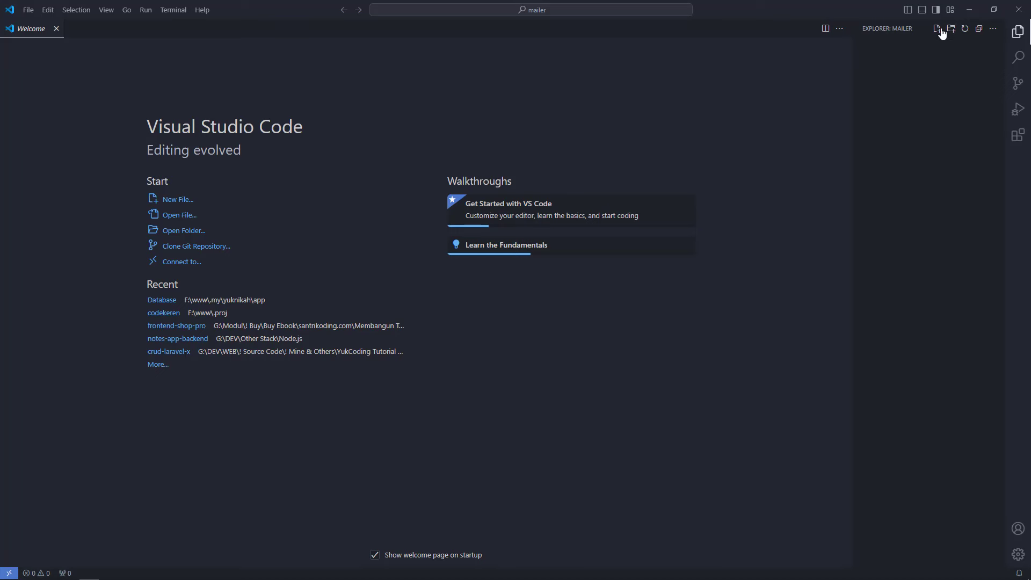
# - Create an empty index.php in the mailer project and close the Welcome page
pyautogui.click(938, 29)
pyautogui.write('index.php')
pyautogui.press('Return')
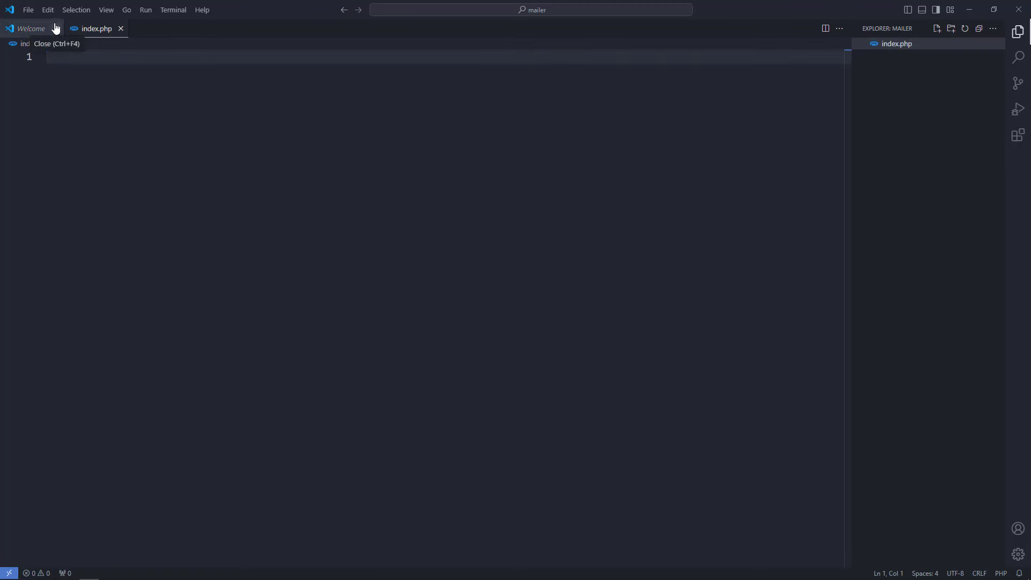
pyautogui.click(56, 28)
pyautogui.hotkey('alt', 'Tab')
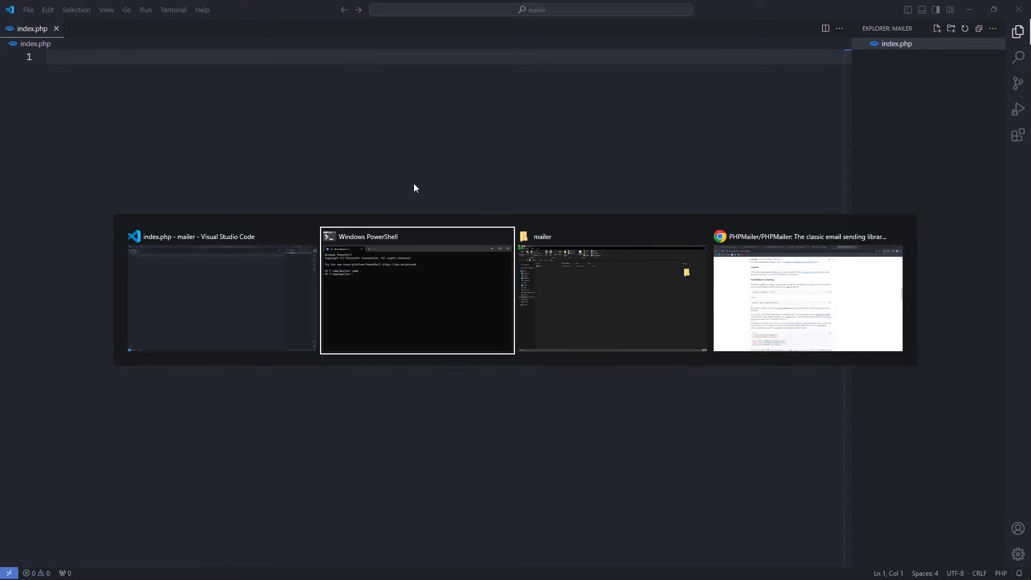
# - Install PHPMailer with `composer require phpmailer/phpmailer`, listing the folder before and after
pyautogui.write('ls')
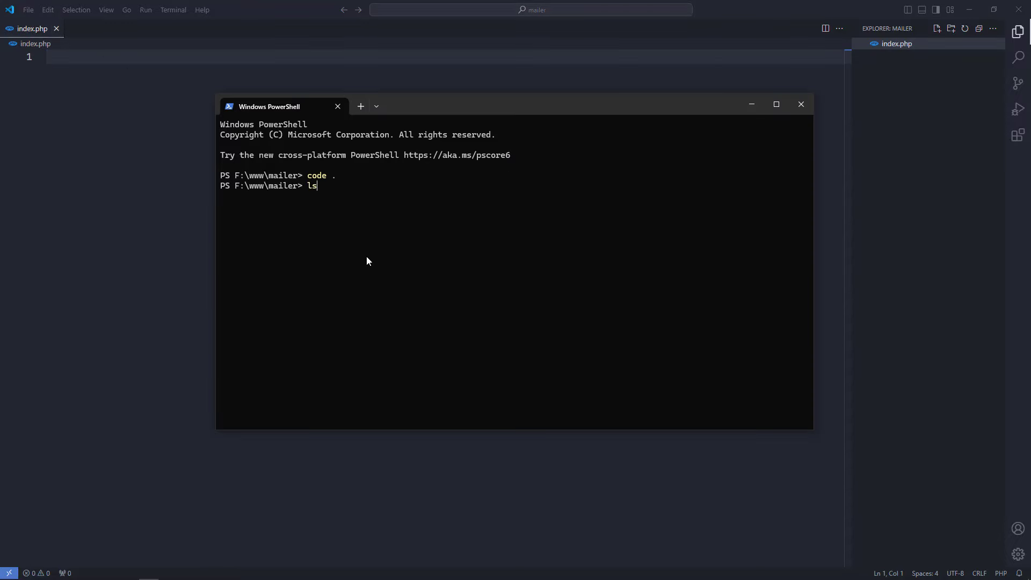
pyautogui.press('Return')
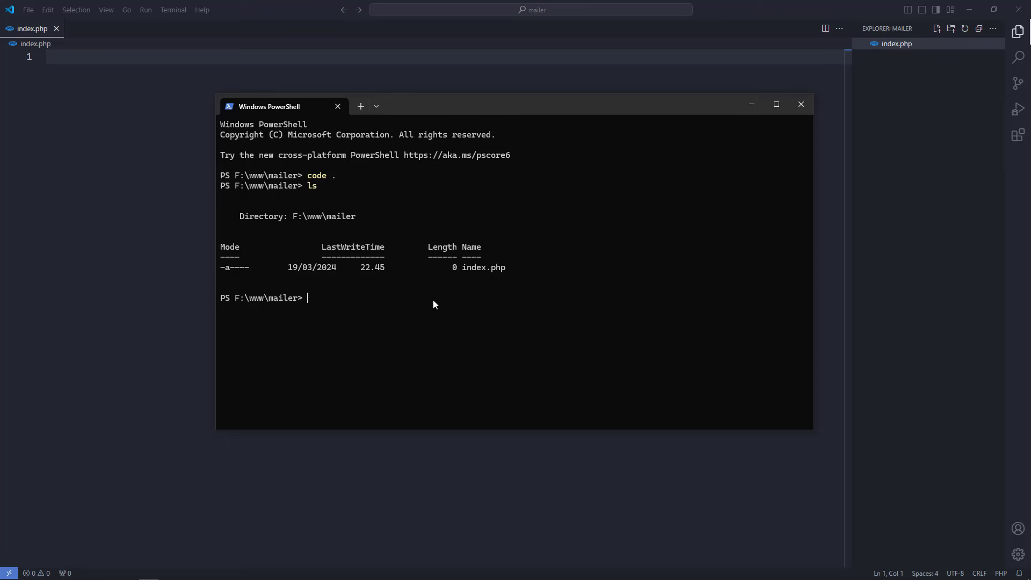
pyautogui.hotkey('alt', 'Tab')
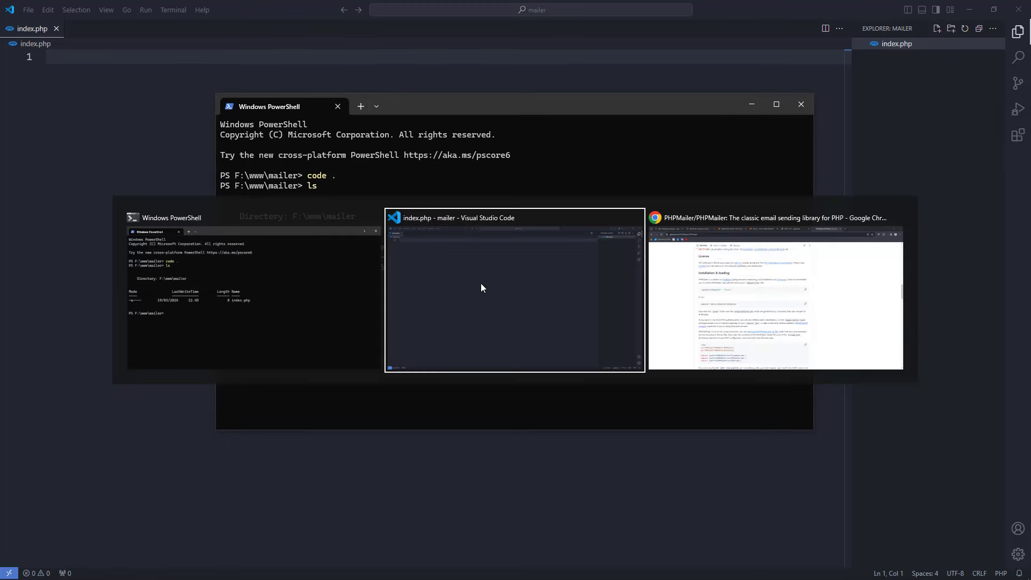
pyautogui.hotkey('alt', 'Tab')
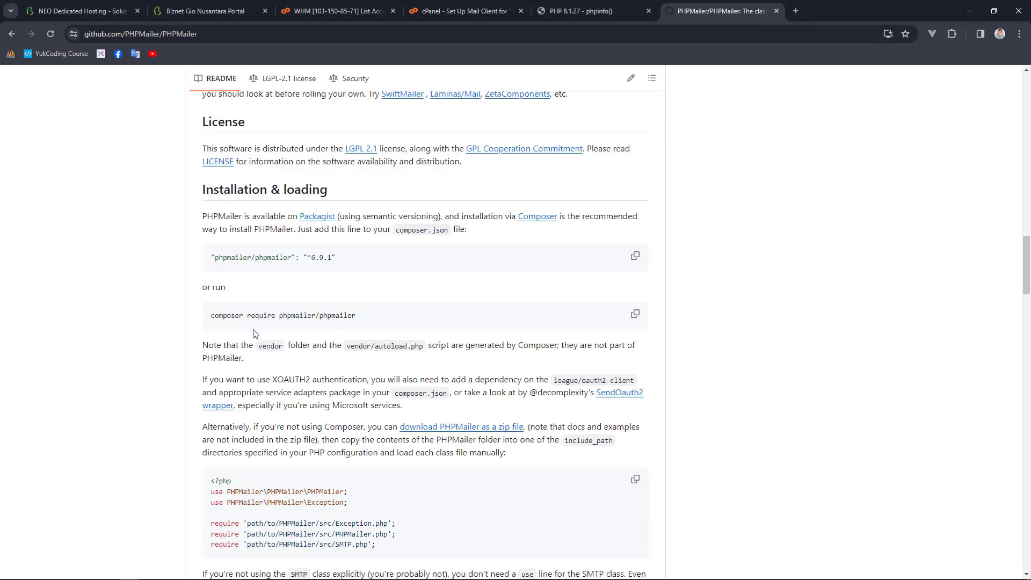
pyautogui.hotkey('alt', 'Tab')
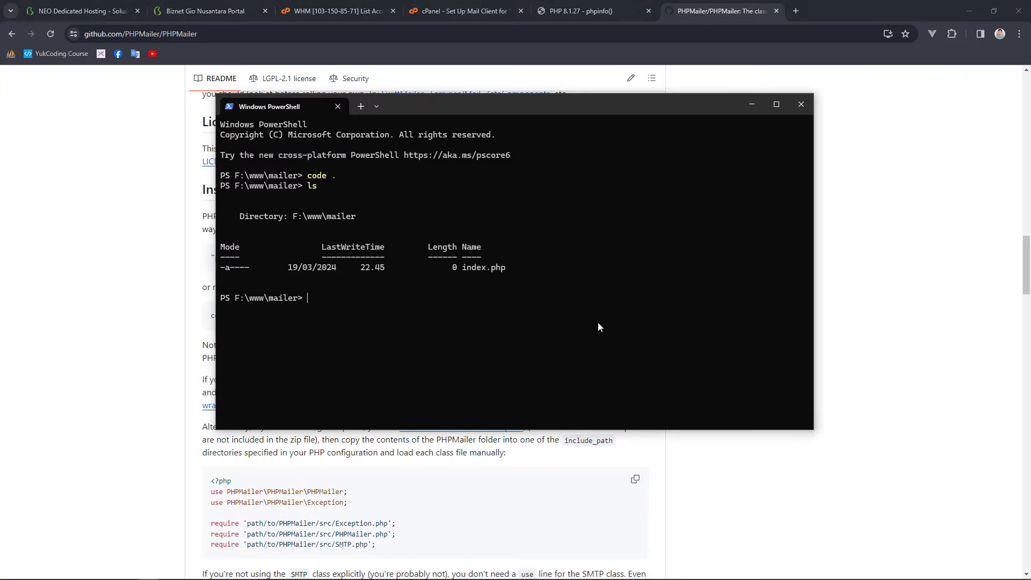
pyautogui.hotkey('ctrl', 'v')
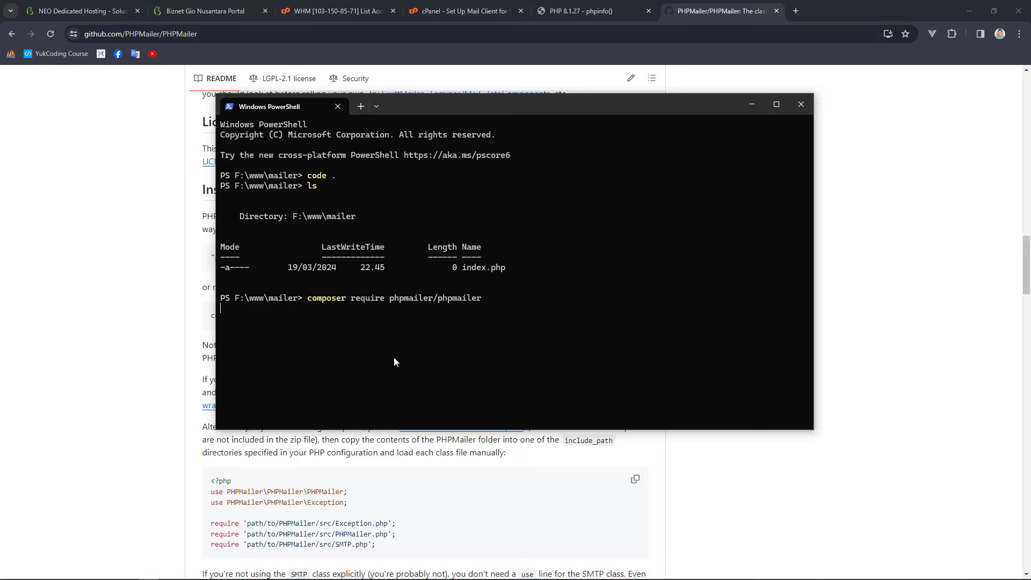
pyautogui.press('Return')
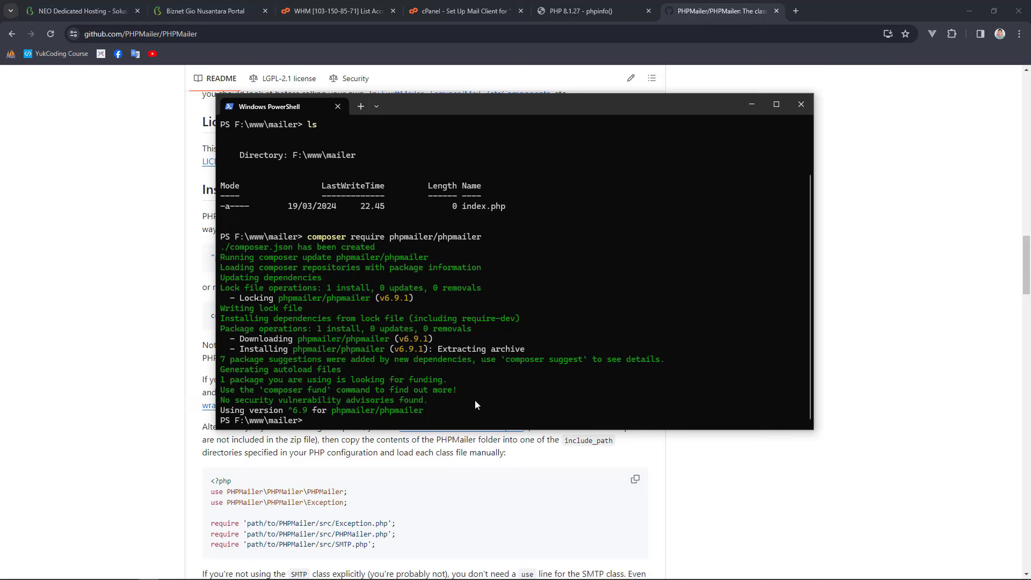
pyautogui.write('ls')
pyautogui.press('Return')
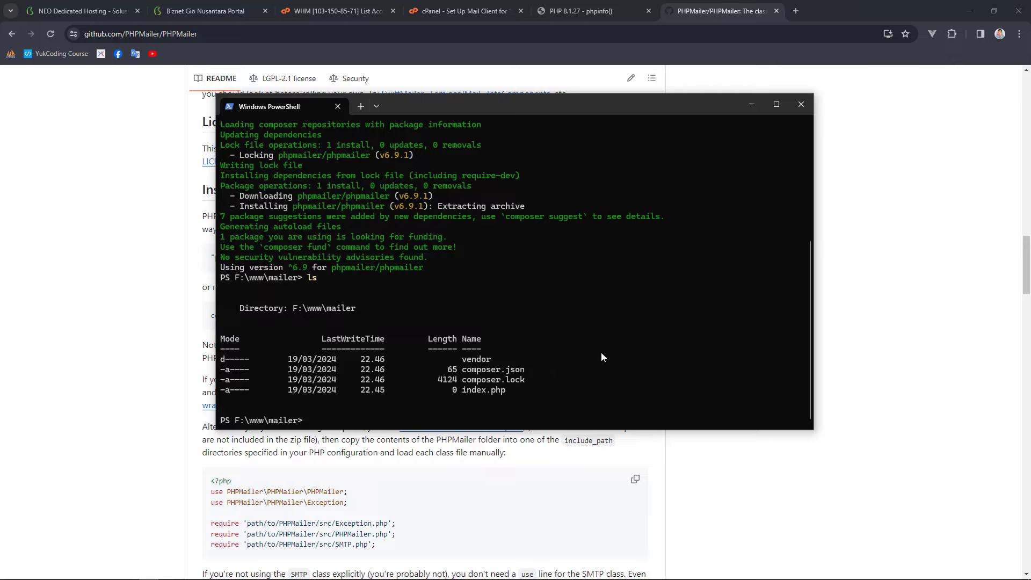
# - Copy the 'A Simple Example' PHP code from the PHPMailer README
pyautogui.click(863, 304)
pyautogui.scroll(-5, 449, 424)
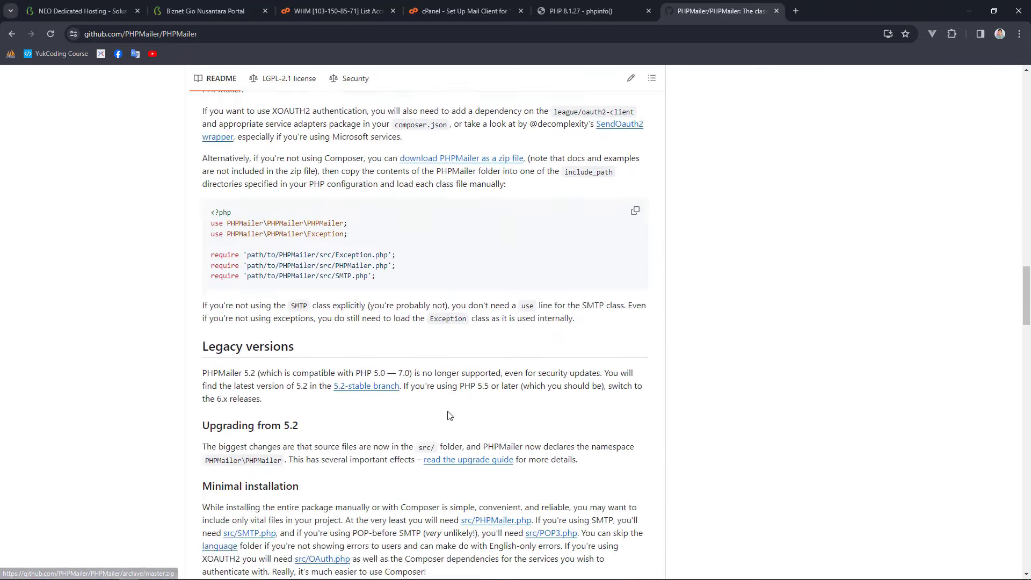
pyautogui.scroll(-8, 449, 415)
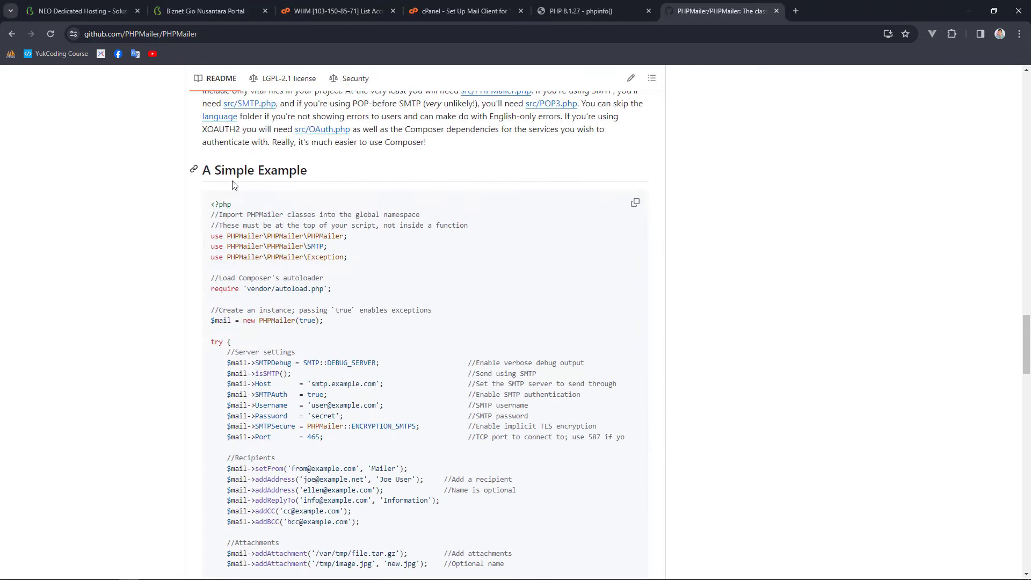
pyautogui.scroll(-9, 612, 239)
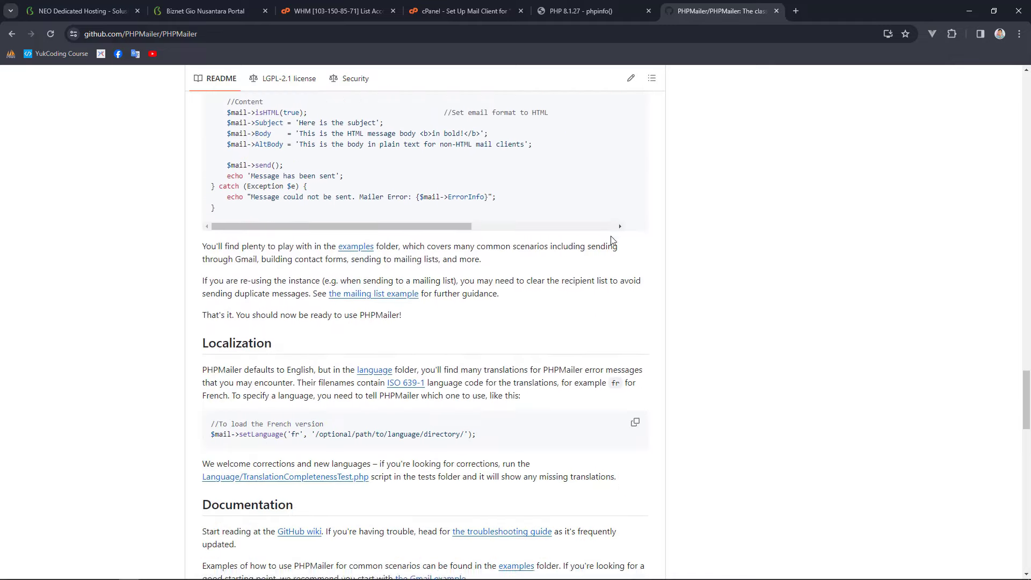
pyautogui.scroll(9, 614, 240)
pyautogui.click(636, 205)
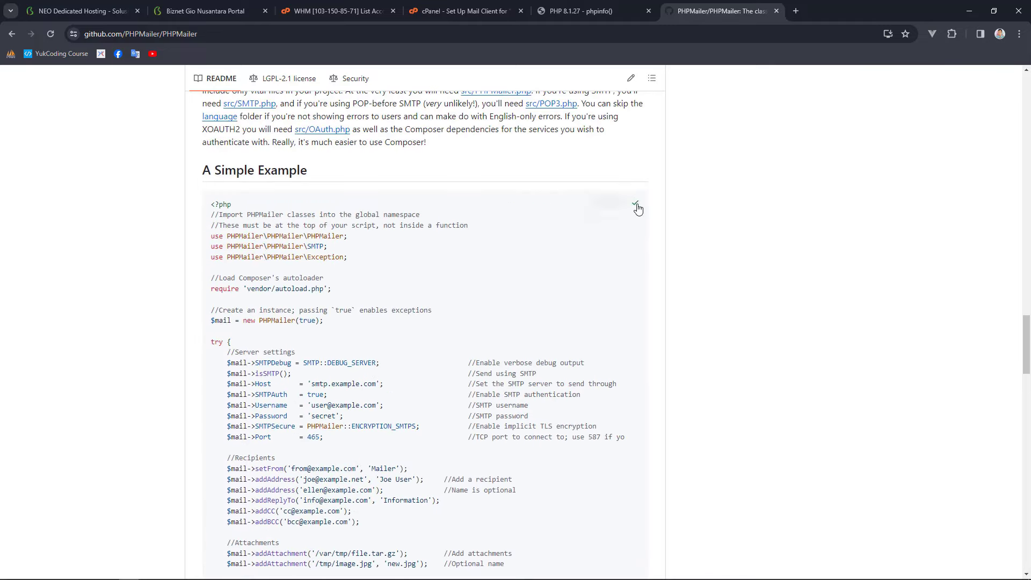
pyautogui.hotkey('alt', 'Tab')
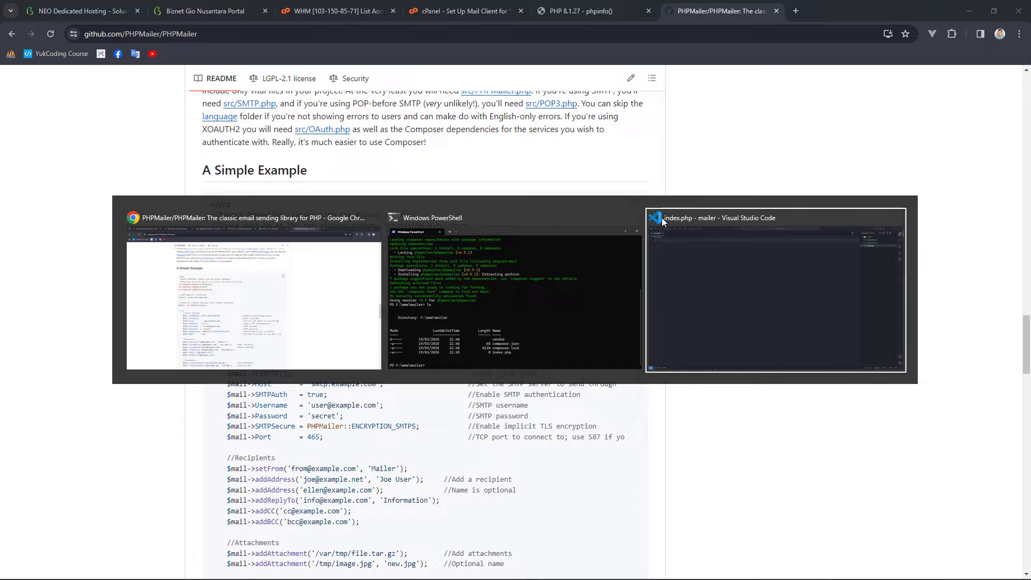
pyautogui.click(662, 218)
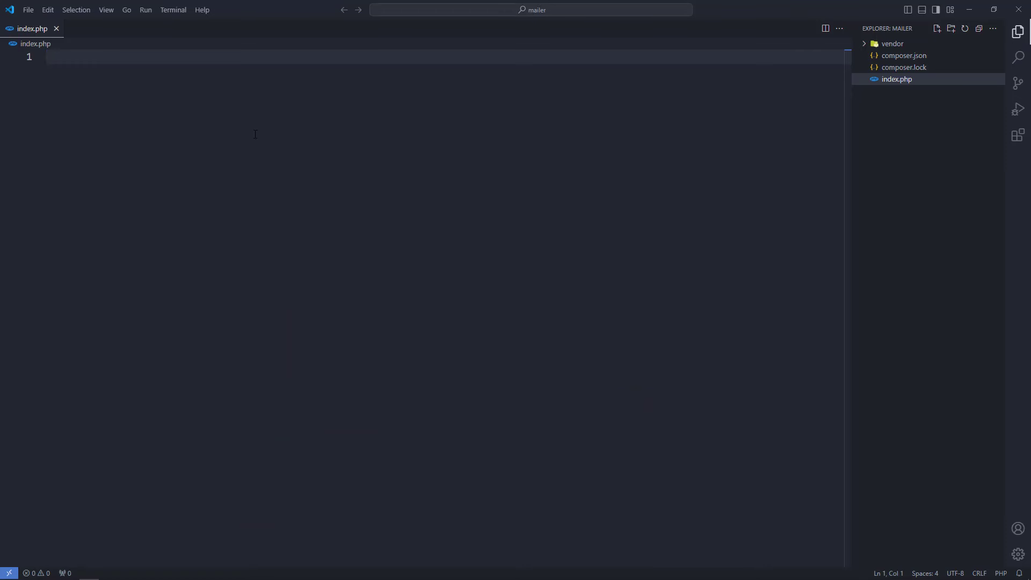
pyautogui.hotkey('ctrl', 'v')
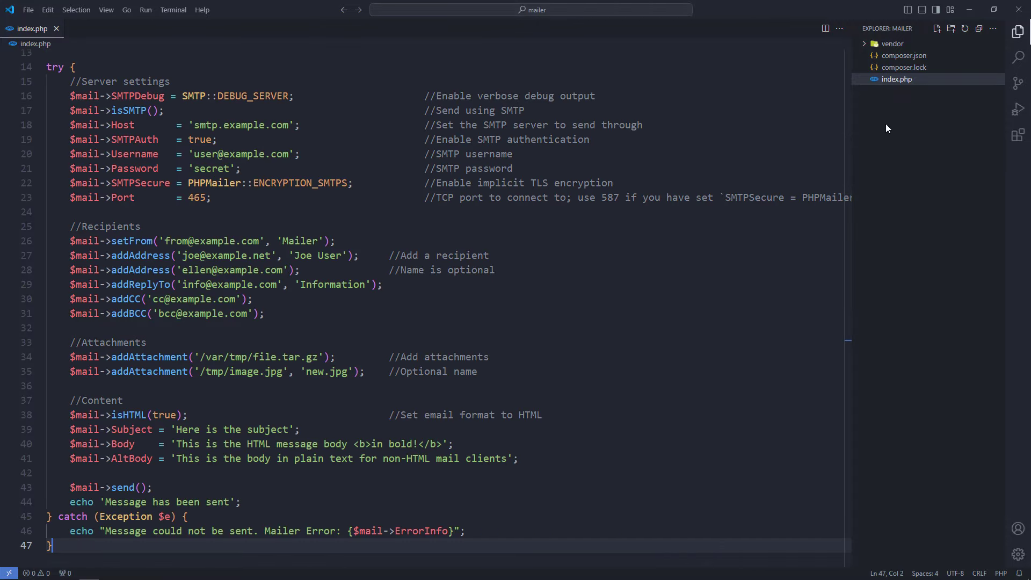
pyautogui.moveTo(848, 163); pyautogui.dragTo(846, 77)
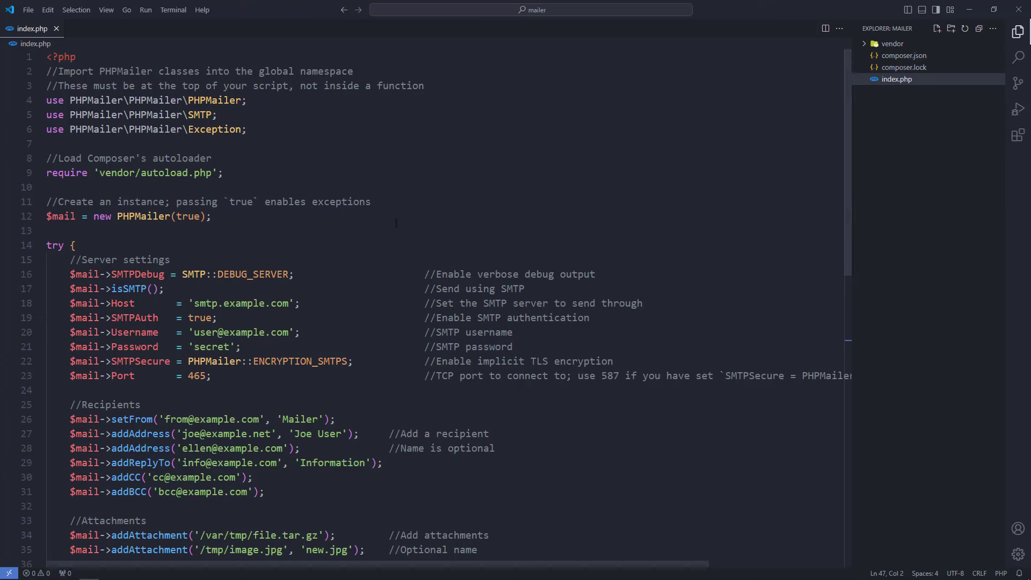
pyautogui.doubleClick(325, 201)
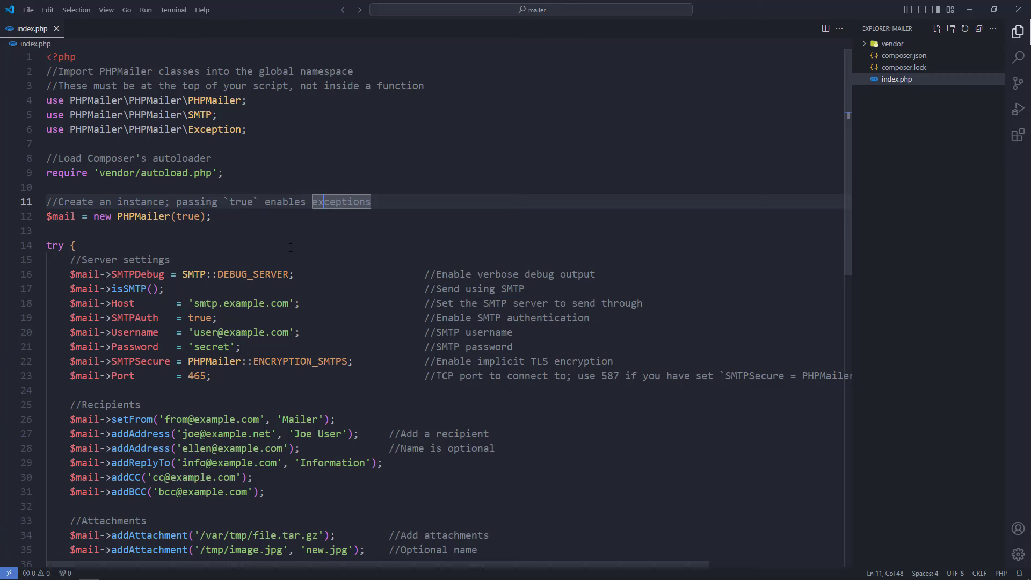
pyautogui.scroll(-2, 227, 226)
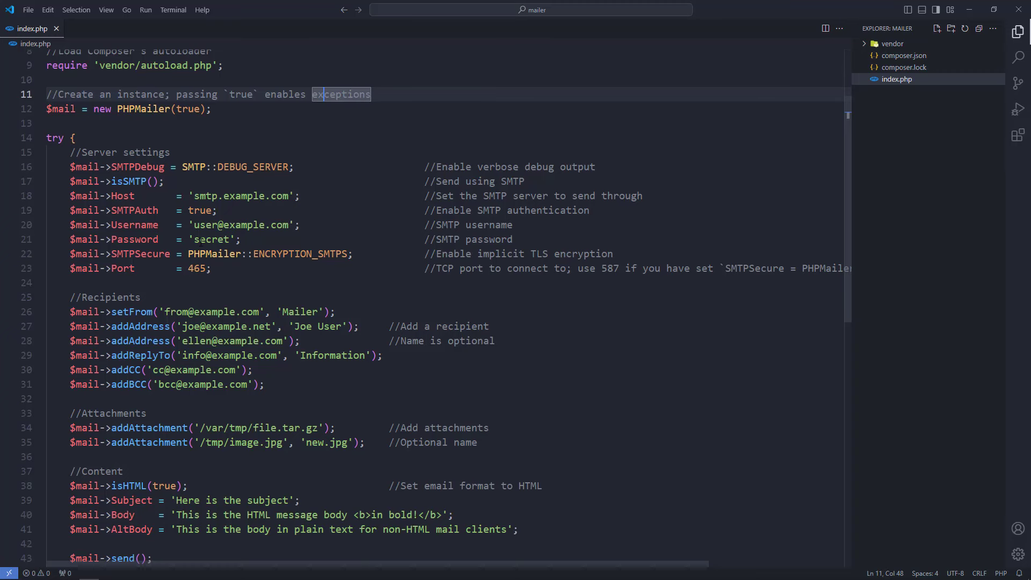
pyautogui.scroll(-1, 191, 291)
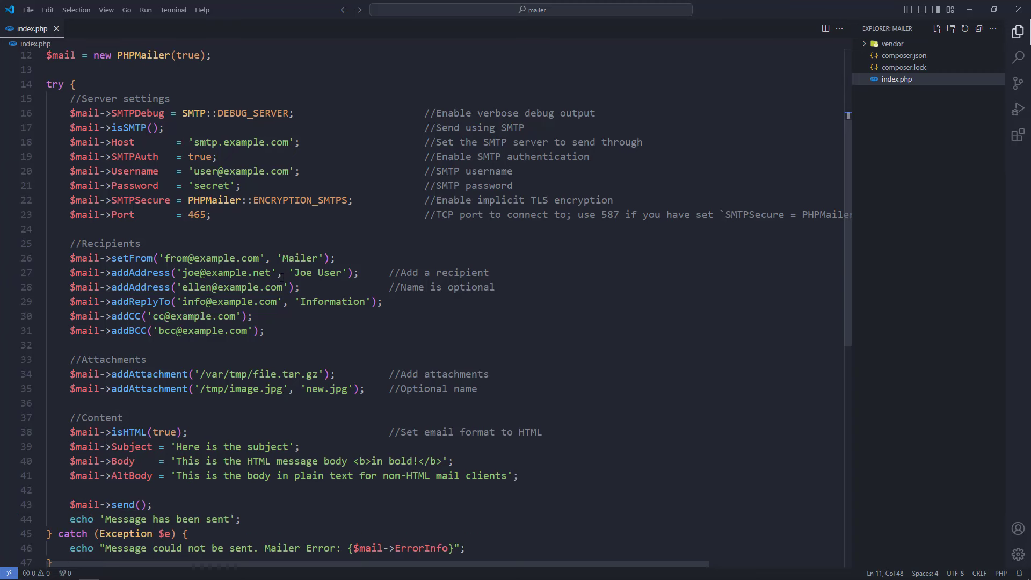
pyautogui.scroll(-2, 282, 322)
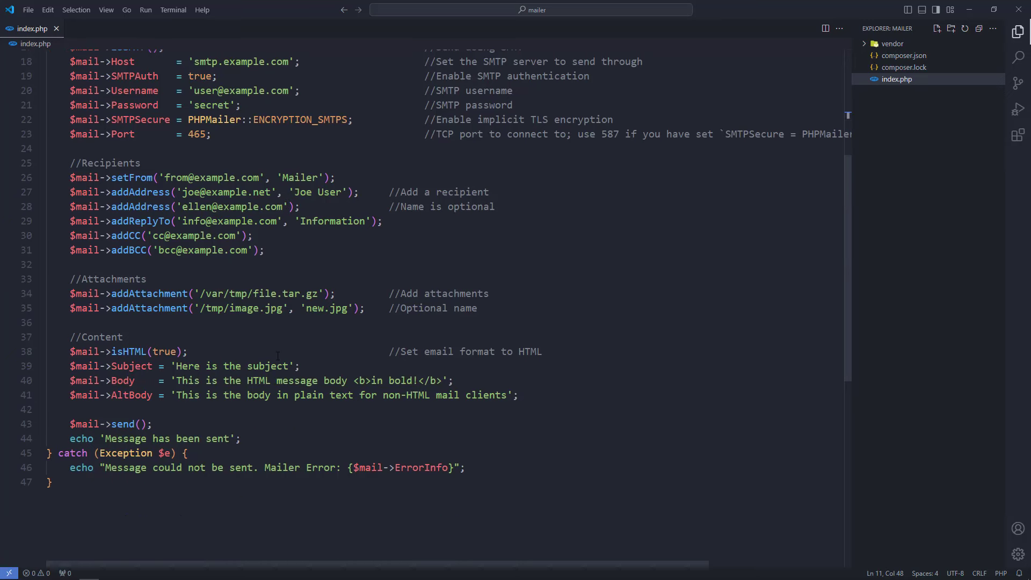
pyautogui.scroll(3, 277, 355)
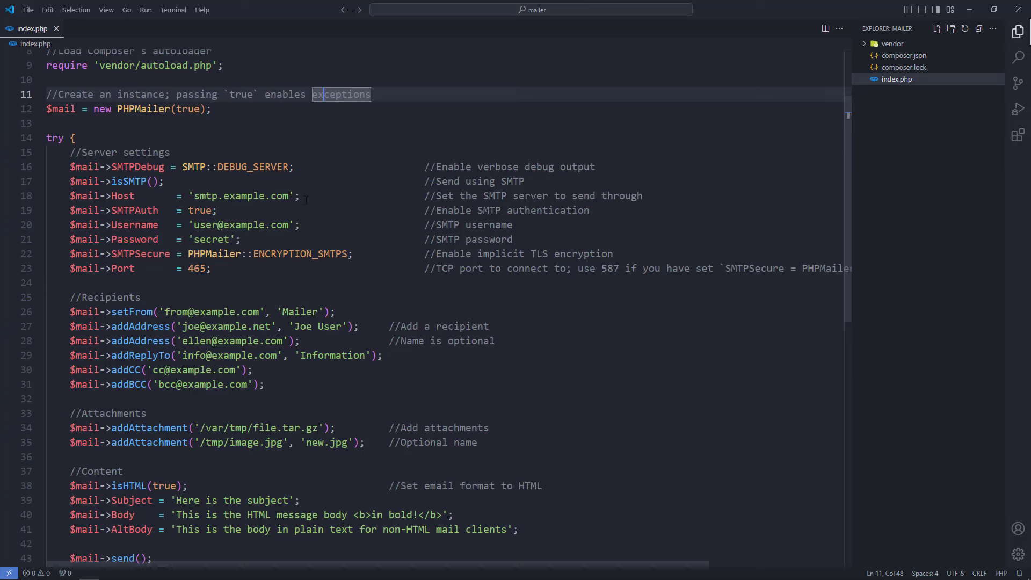
# - Duplicate the Host, Username and Password lines into a new block below Port
pyautogui.moveTo(300, 196); pyautogui.dragTo(70, 196)
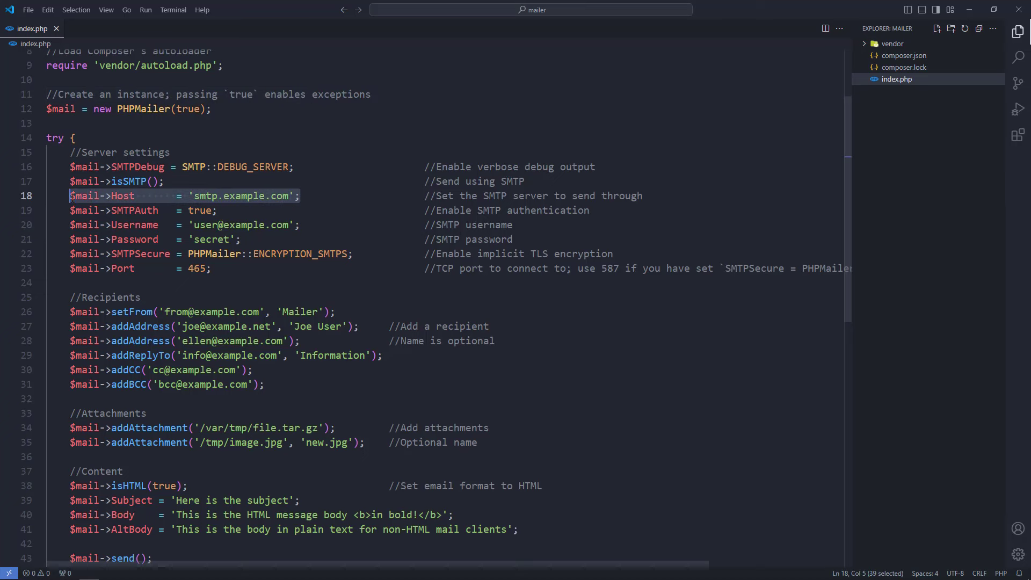
pyautogui.click(226, 267)
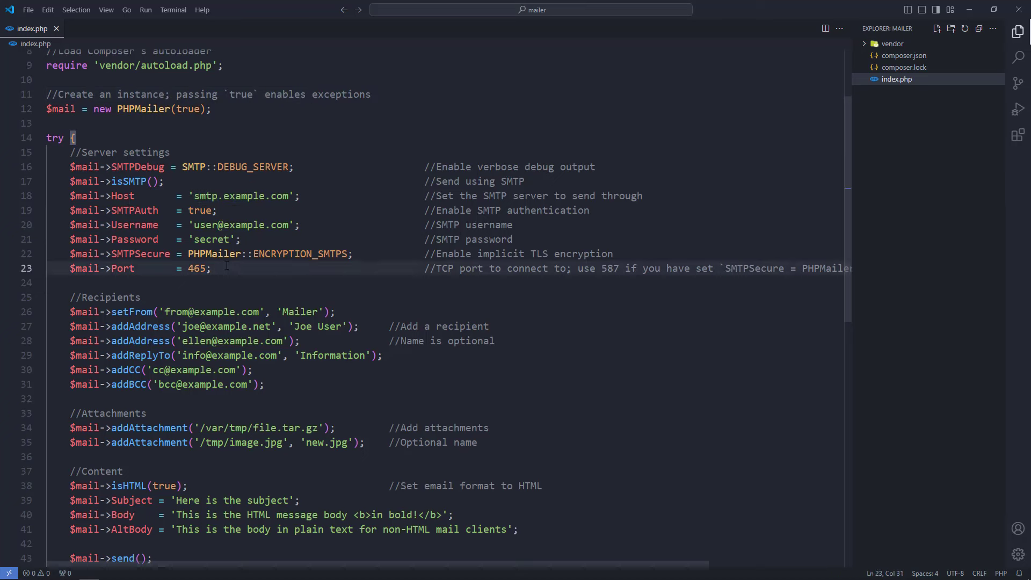
pyautogui.press('Down')
pyautogui.press('Return')
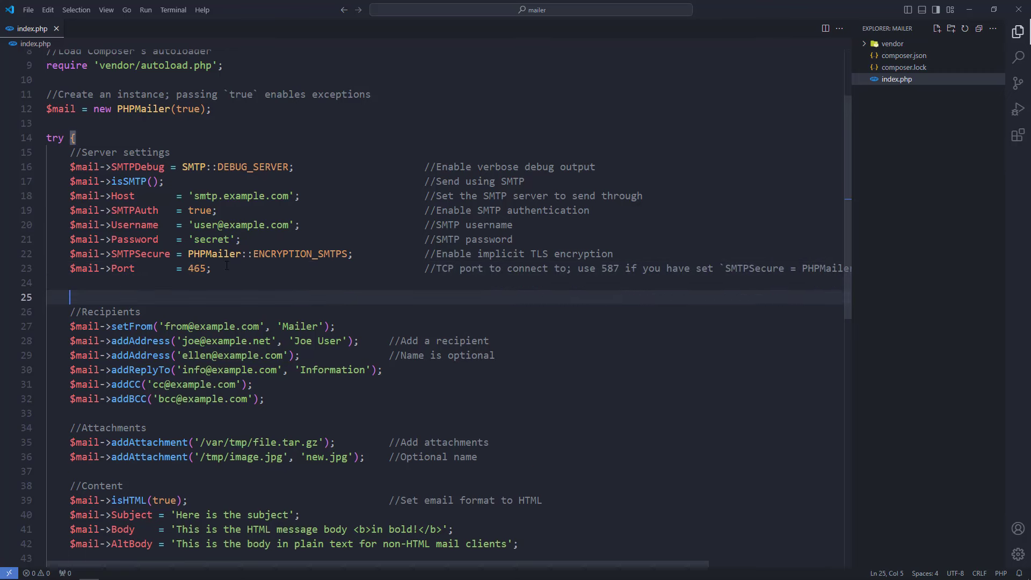
pyautogui.press('Return')
pyautogui.press('Up')
pyautogui.hotkey('ctrl', 'v')
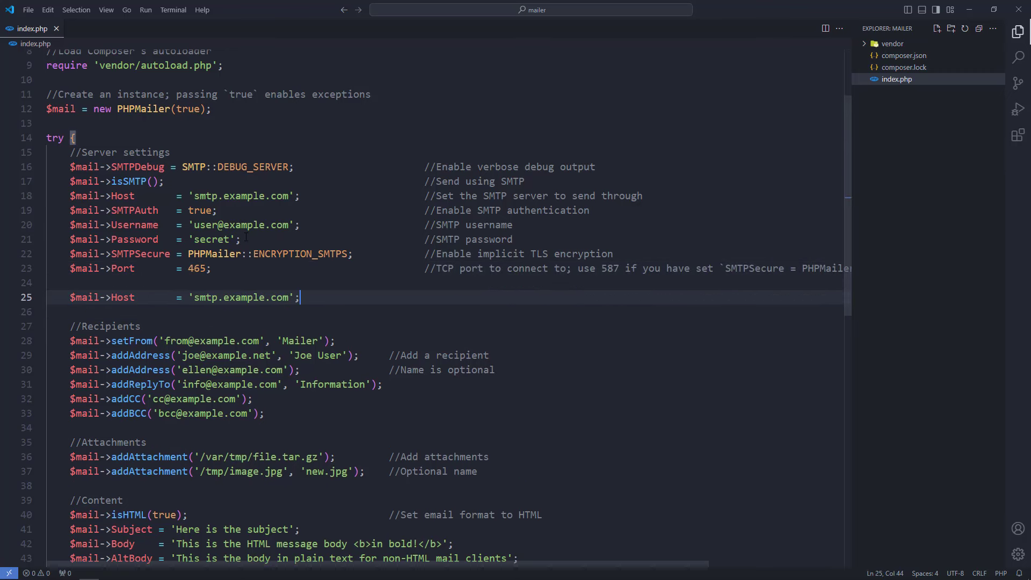
pyautogui.moveTo(246, 239); pyautogui.dragTo(69, 224)
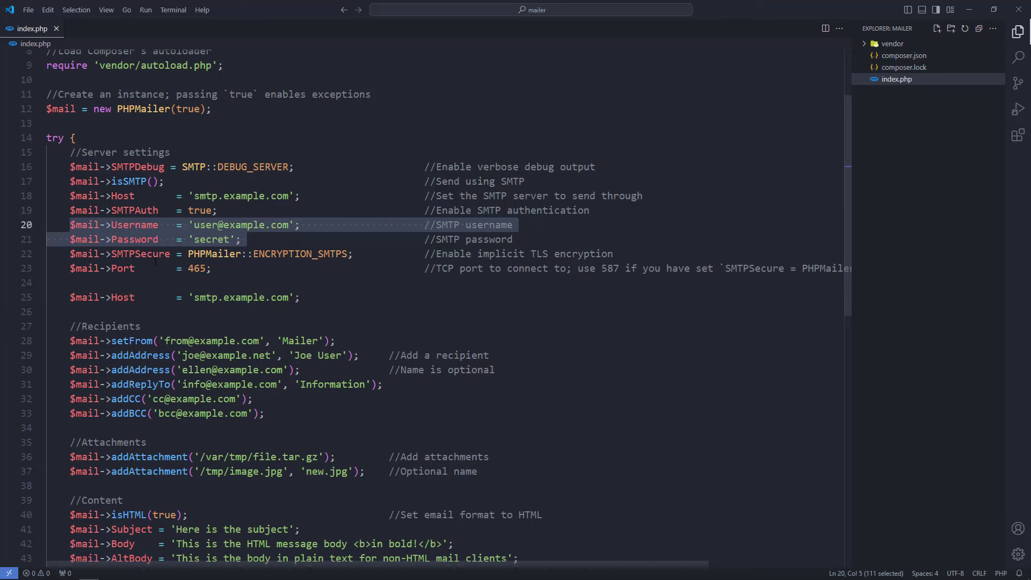
pyautogui.hotkey('ctrl', 'c')
pyautogui.click(301, 297)
pyautogui.press('Return')
pyautogui.hotkey('ctrl', 'v')
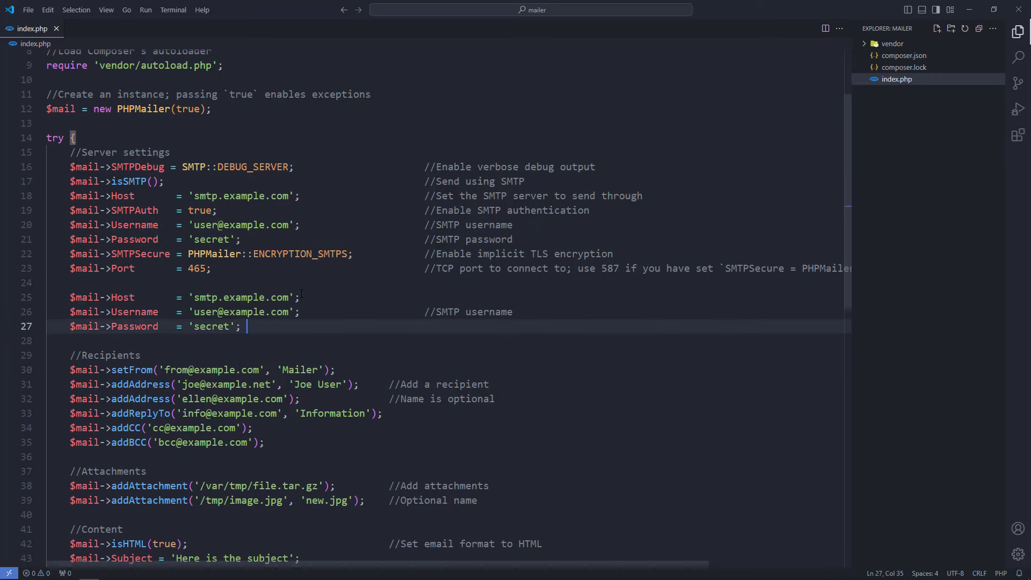
# - Comment out the original Host, Username and Password lines
pyautogui.click(274, 195)
pyautogui.hotkey('ctrl', '/')
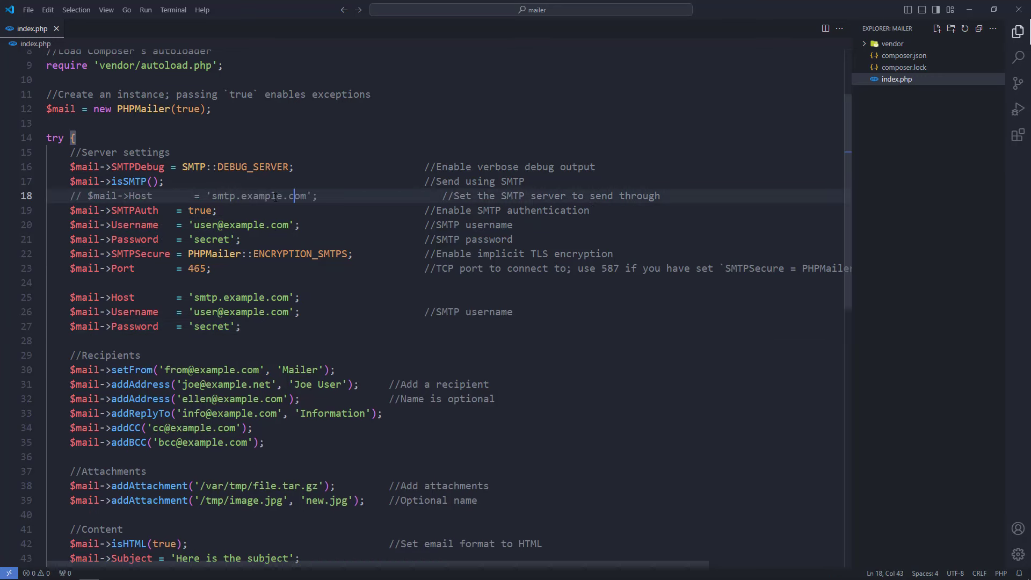
pyautogui.click(250, 226)
pyautogui.hotkey('shift', 'Down')
pyautogui.hotkey('ctrl', '/')
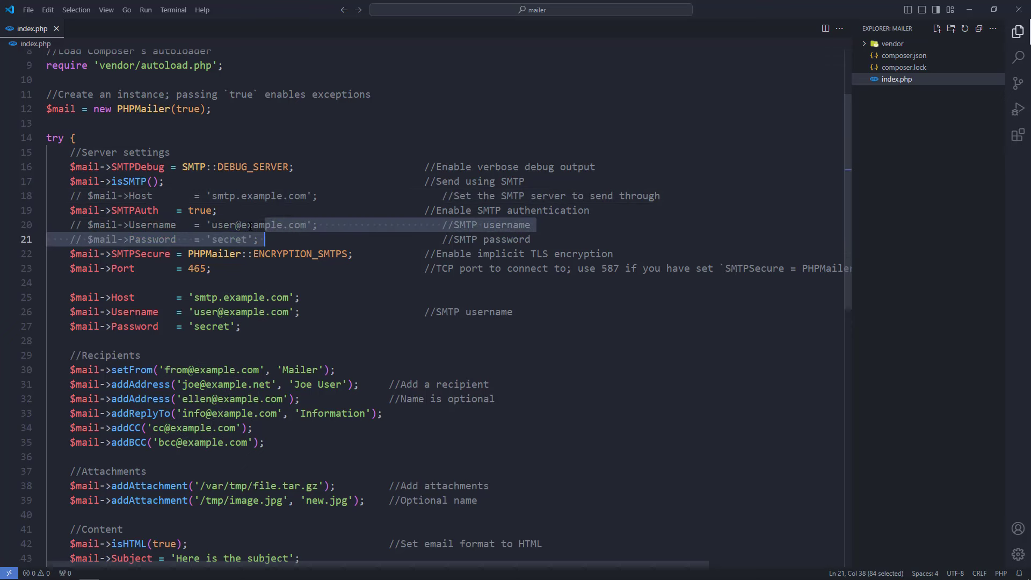
pyautogui.click(276, 269)
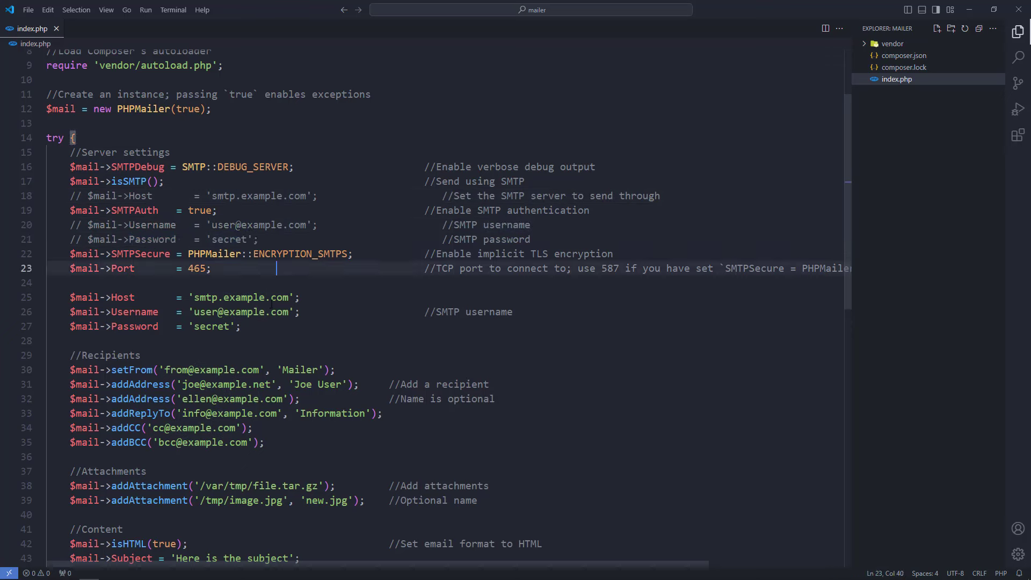
# - Comment out the addCC/addBCC lines and the two addAttachment lines
pyautogui.scroll(-2, 276, 269)
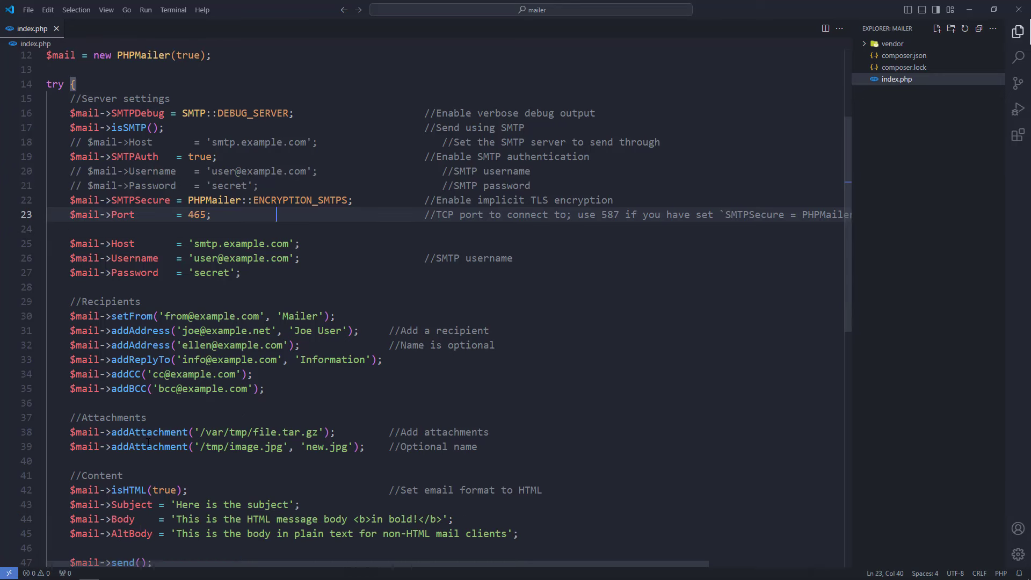
pyautogui.click(170, 385)
pyautogui.moveTo(170, 386); pyautogui.dragTo(167, 375)
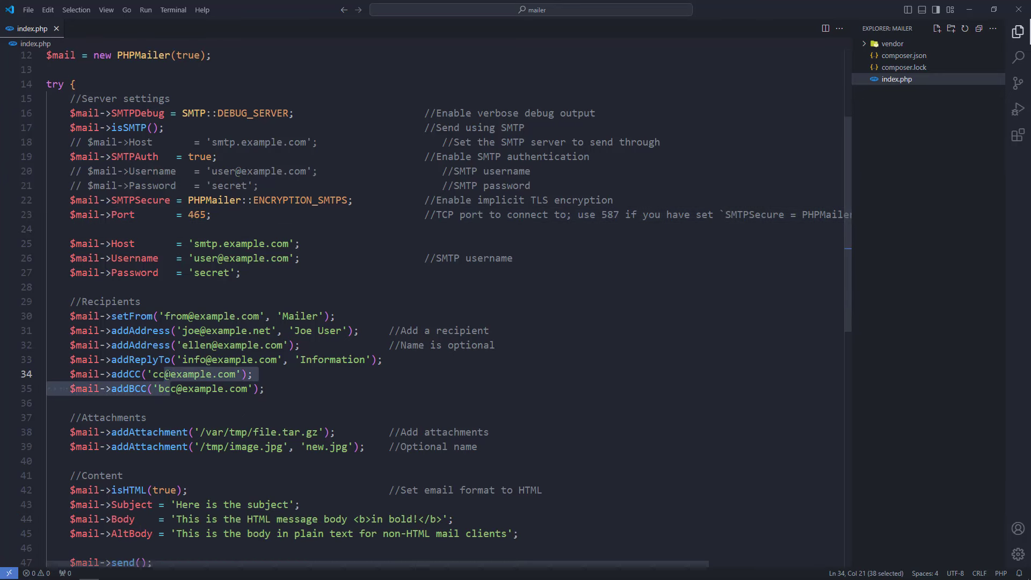
pyautogui.hotkey('ctrl', '/')
pyautogui.scroll(-1, 182, 366)
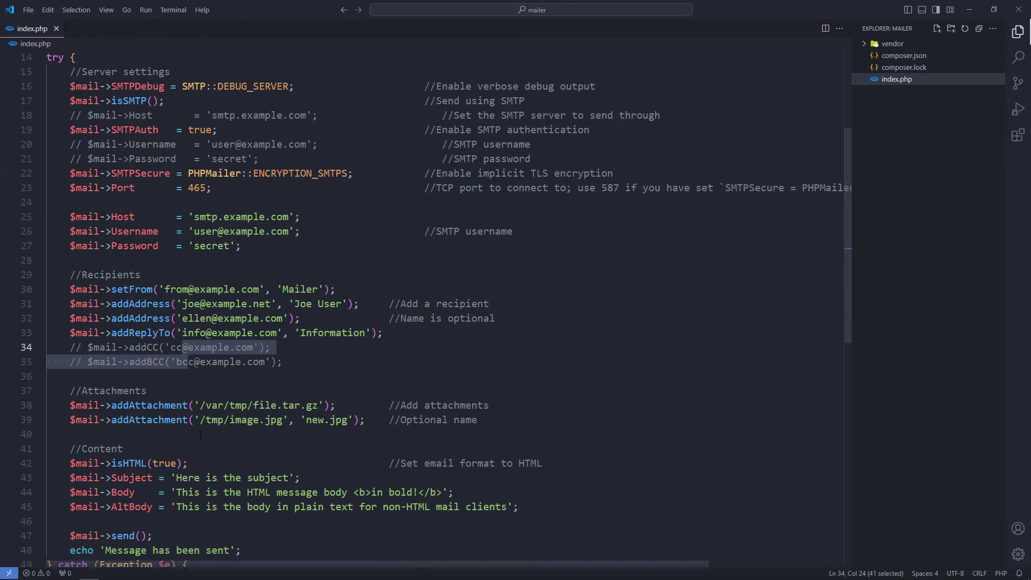
pyautogui.moveTo(189, 405); pyautogui.dragTo(195, 420)
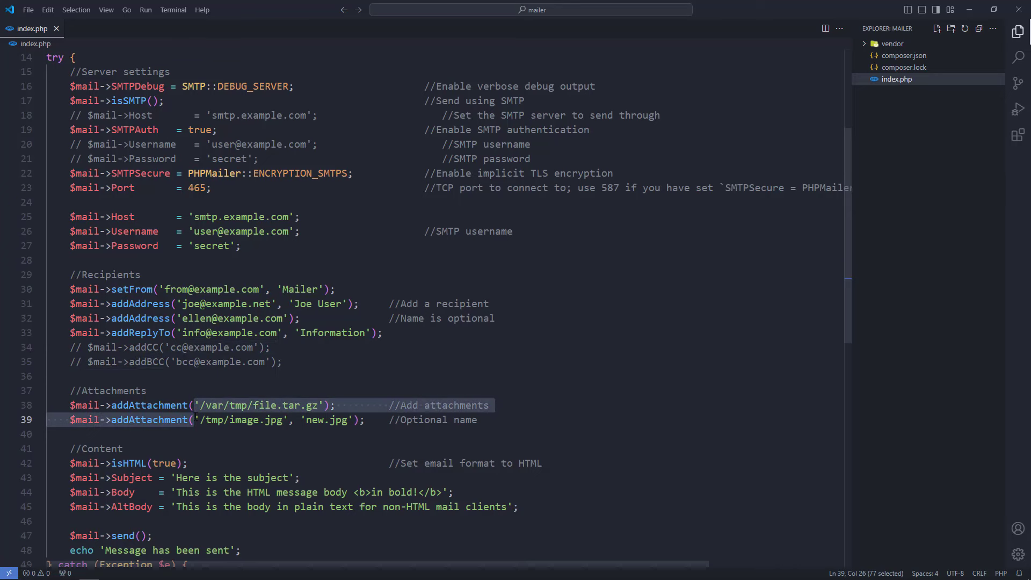
pyautogui.hotkey('ctrl', '/')
pyautogui.scroll(-3, 217, 408)
# - Paste the mail account username from cPanel's settings into $mail->Username
pyautogui.scroll(1, 262, 413)
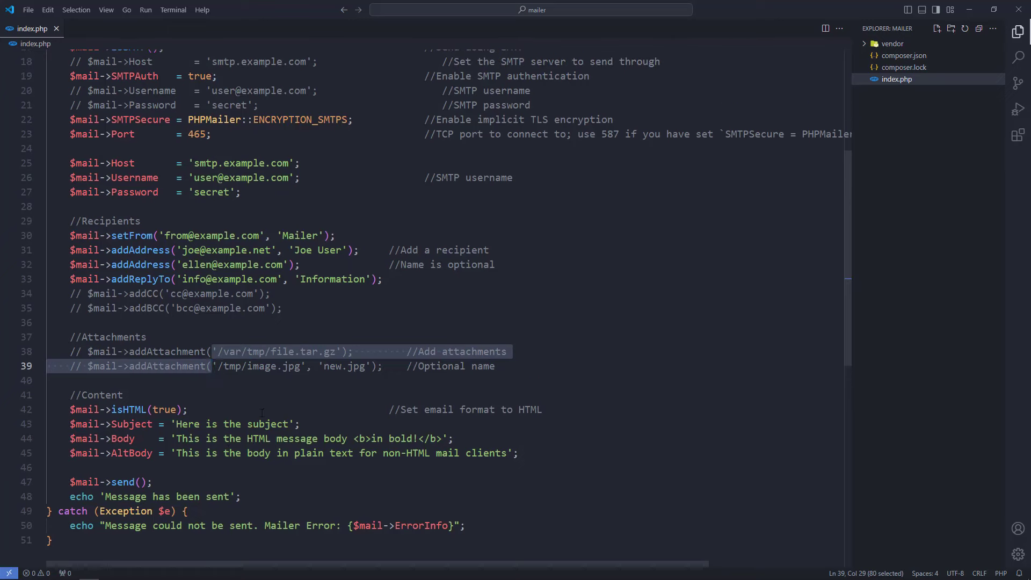
pyautogui.hotkey('alt', 'Tab')
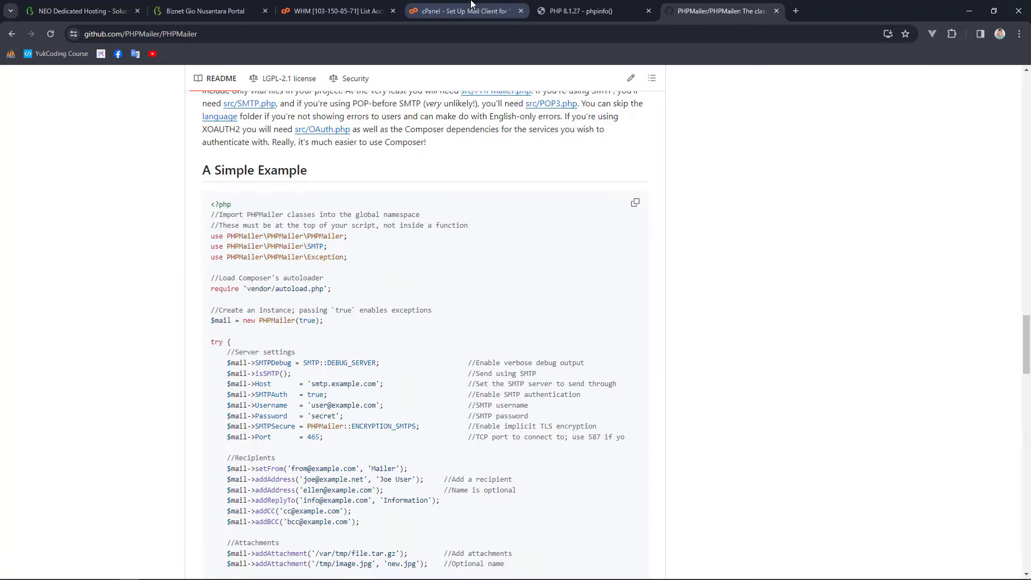
pyautogui.click(468, 11)
pyautogui.scroll(-3, 455, 253)
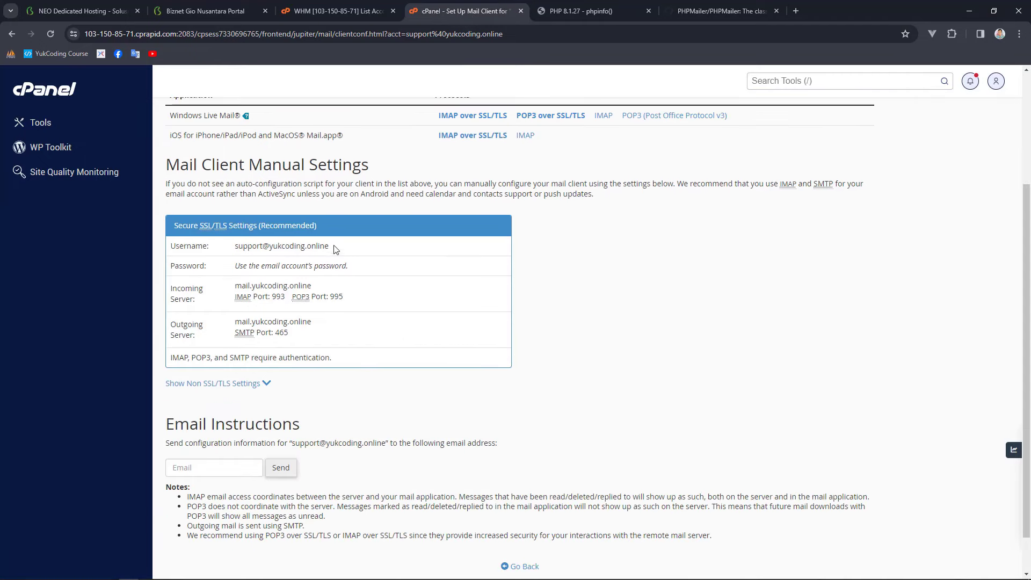
pyautogui.moveTo(330, 247); pyautogui.dragTo(237, 249)
pyautogui.hotkey('alt', 'Tab')
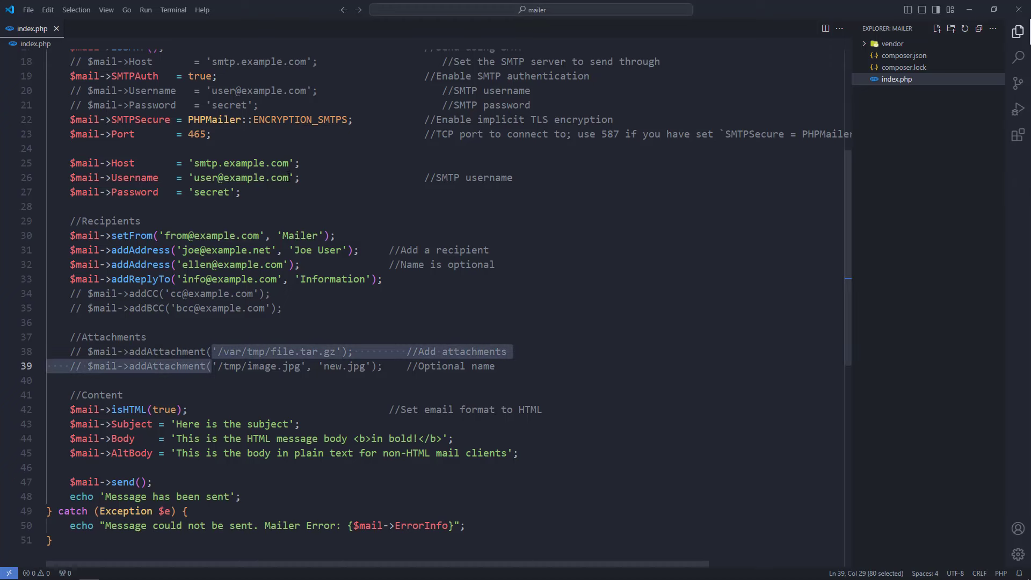
pyautogui.moveTo(288, 177); pyautogui.dragTo(195, 178)
pyautogui.hotkey('ctrl', 'v')
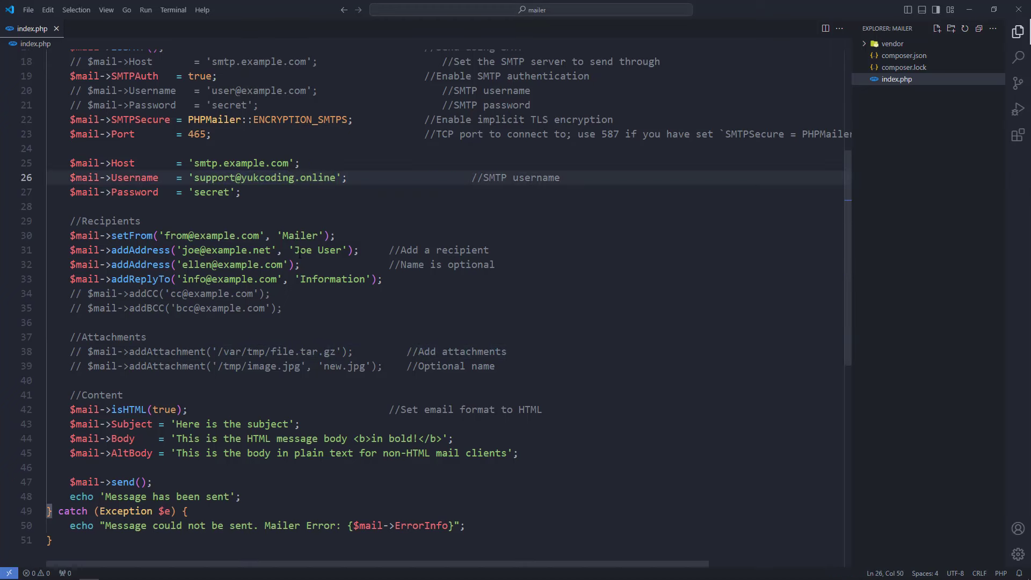
# - Replace smtp.example.com with mail.yukcoding.online as Host, then recopy the account address
pyautogui.hotkey('alt', 'Tab')
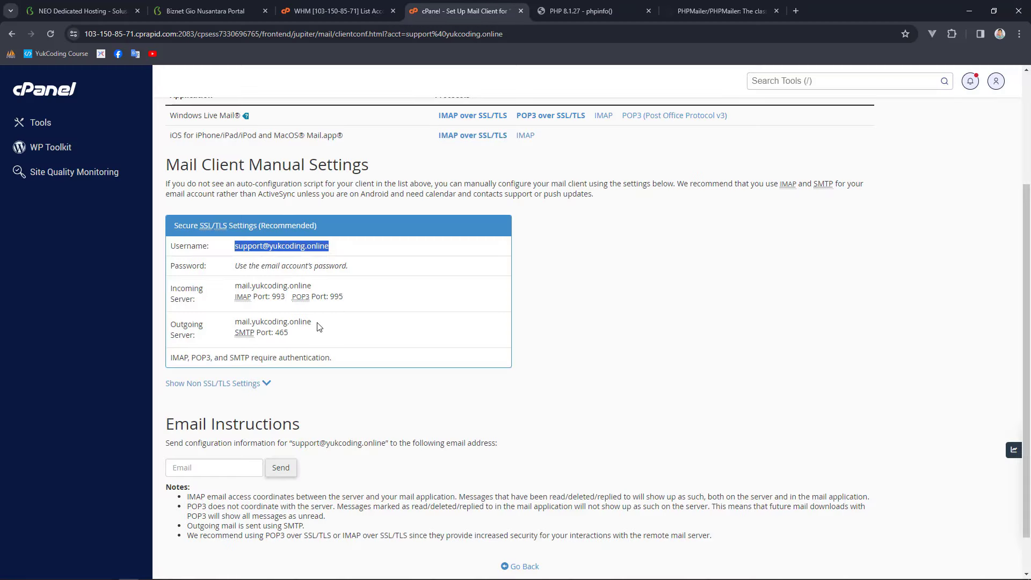
pyautogui.click(309, 323)
pyautogui.doubleClick(258, 323)
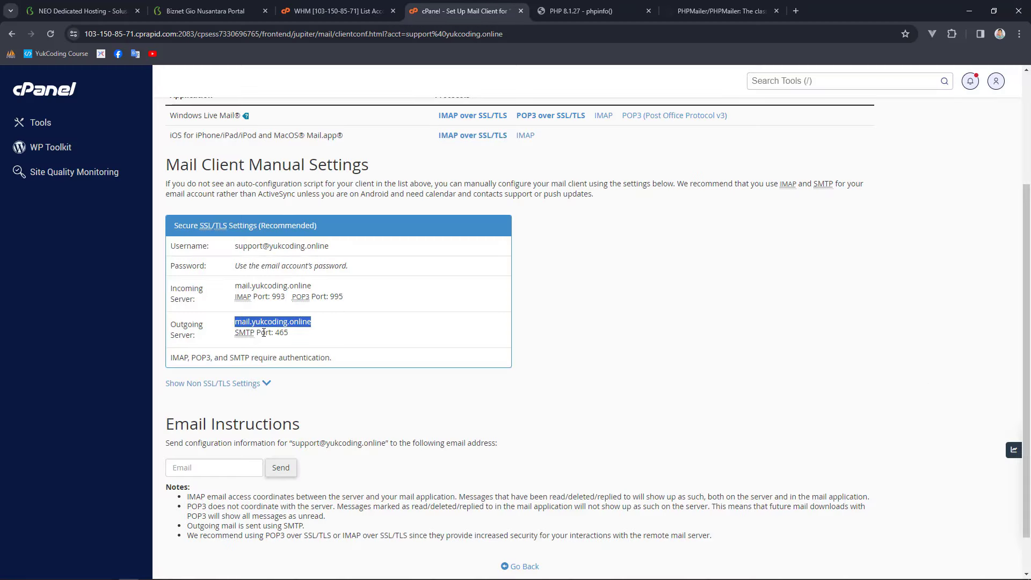
pyautogui.hotkey('alt', 'Tab')
pyautogui.moveTo(291, 163); pyautogui.dragTo(194, 162)
pyautogui.hotkey('ctrl', 'v')
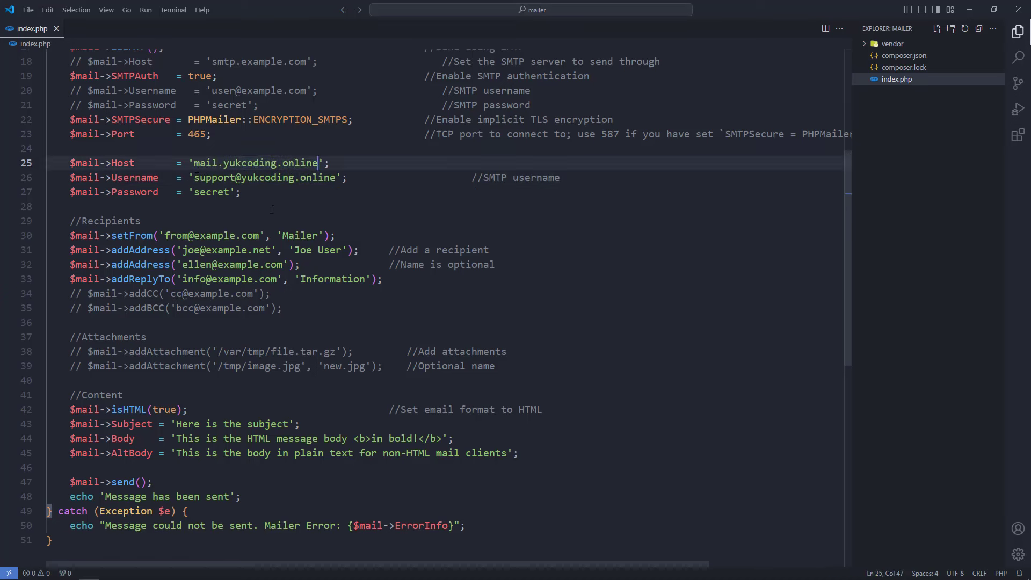
pyautogui.doubleClick(231, 192)
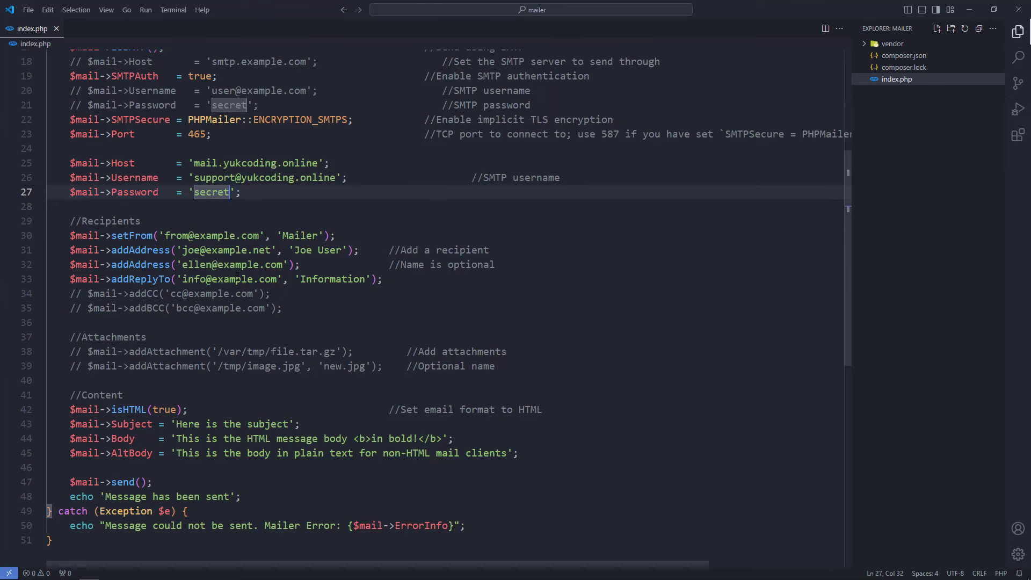
pyautogui.hotkey('alt', 'Tab')
pyautogui.click(352, 307)
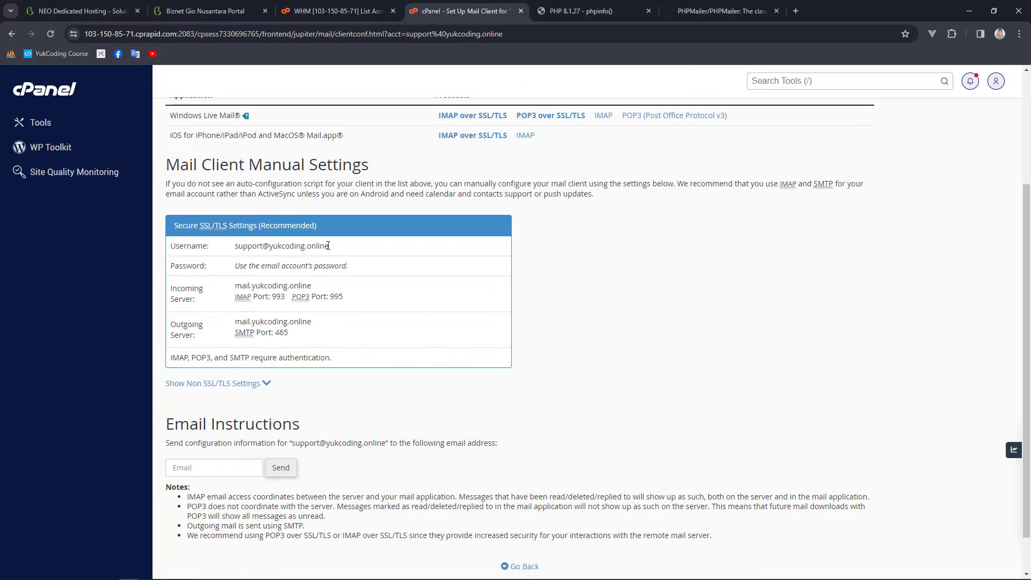
pyautogui.moveTo(329, 245); pyautogui.dragTo(233, 248)
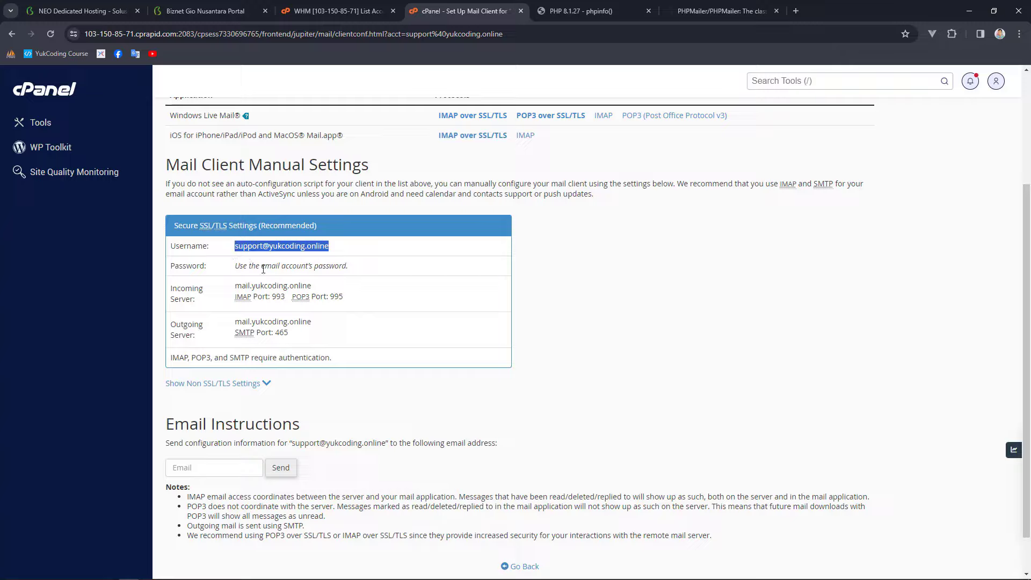
pyautogui.hotkey('alt', 'Tab')
# - Set setFrom to the cPanel account address with sender name 'YukCoding Online'
pyautogui.moveTo(165, 235); pyautogui.dragTo(259, 235)
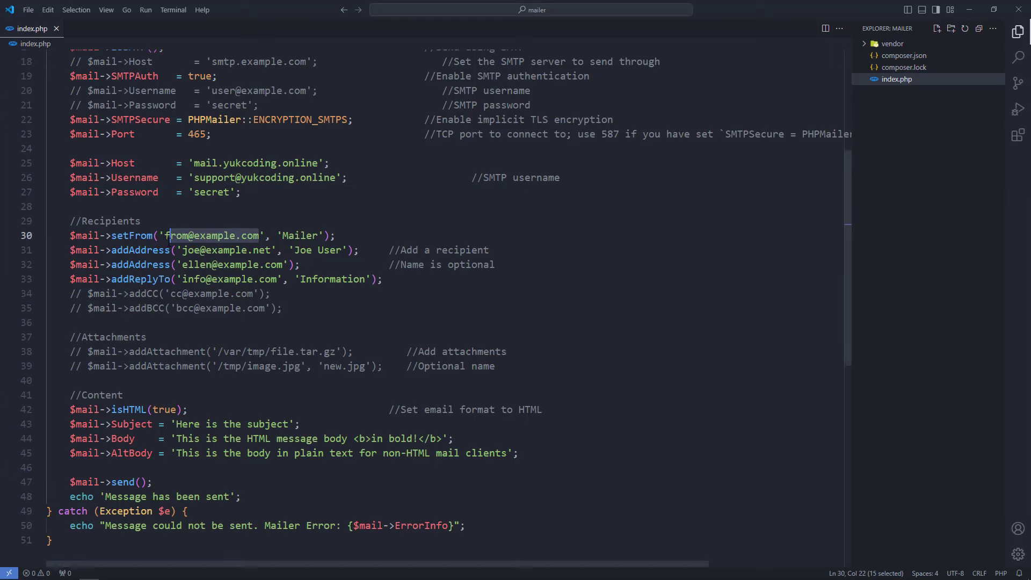
pyautogui.hotkey('ctrl', 'v')
pyautogui.press('BackSpace')
pyautogui.press('BackSpace')
pyautogui.press('BackSpace')
pyautogui.press('BackSpace')
pyautogui.press('End')
pyautogui.press('Left')
pyautogui.press('Left')
pyautogui.press('Left')
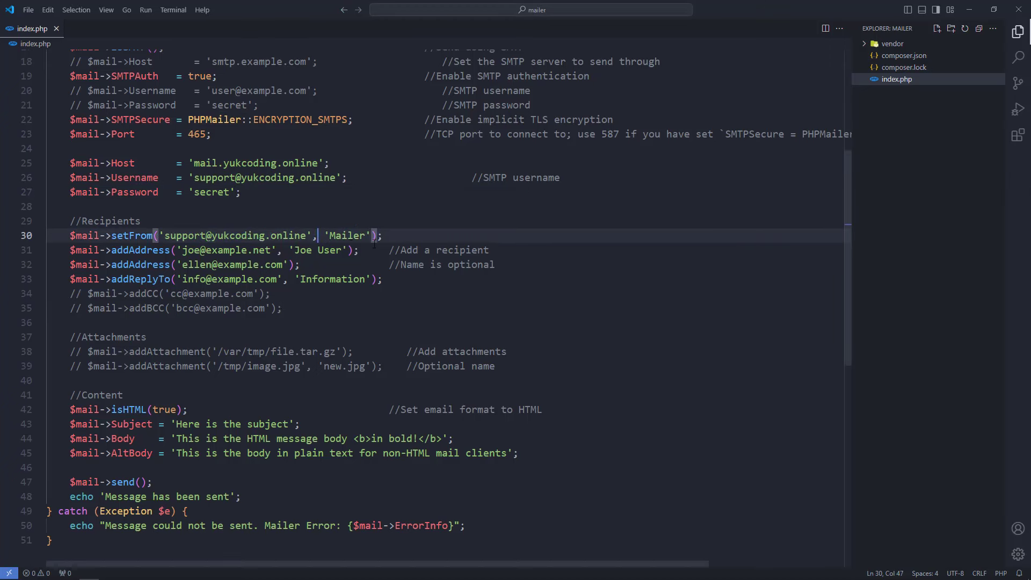
pyautogui.hotkey('ctrl', 'shift', 'Left')
pyautogui.write('YukCoding Online')
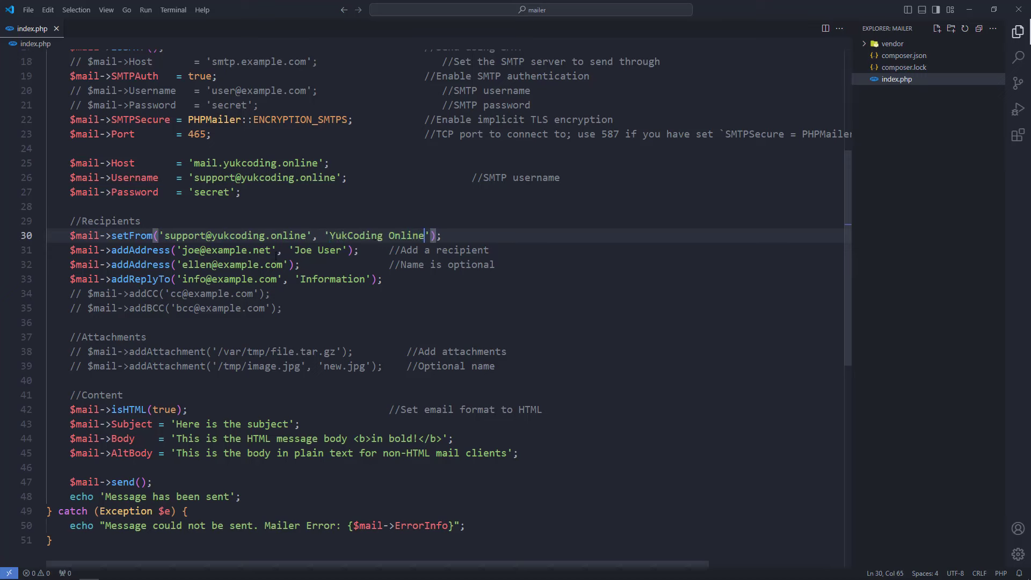
# - Set addAddress to the recipient's Gmail address and name; comment out the second recipient
pyautogui.moveTo(272, 250); pyautogui.dragTo(184, 252)
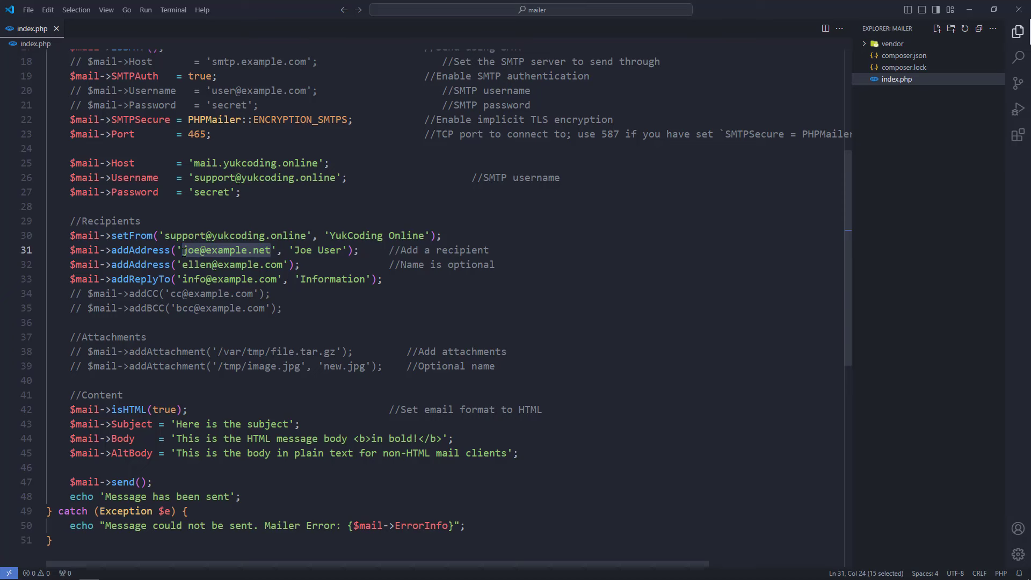
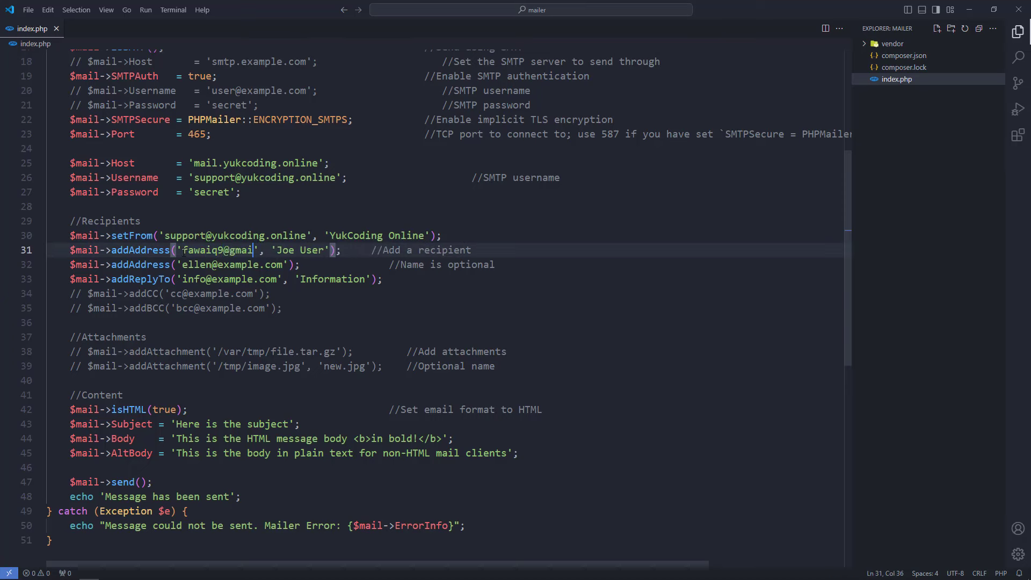
pyautogui.press('Right')
pyautogui.press('Right')
pyautogui.press('Right')
pyautogui.press('Right')
pyautogui.hotkey('ctrl', 'shift', 'Right')
pyautogui.hotkey('ctrl', 'shift', 'Right')
pyautogui.press('BackSpace')
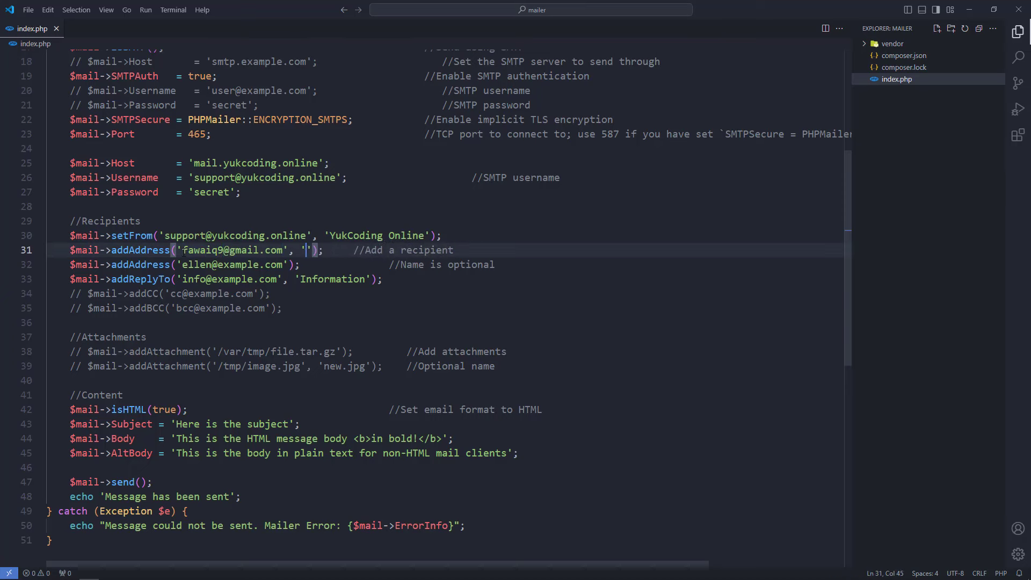
pyautogui.write('M. N. Fawaiq')
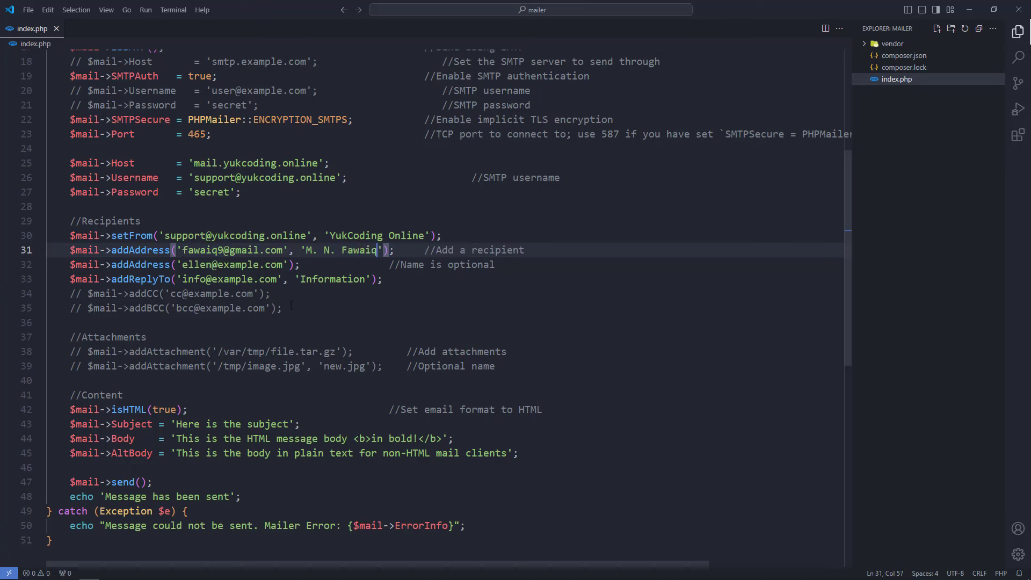
pyautogui.click(194, 264)
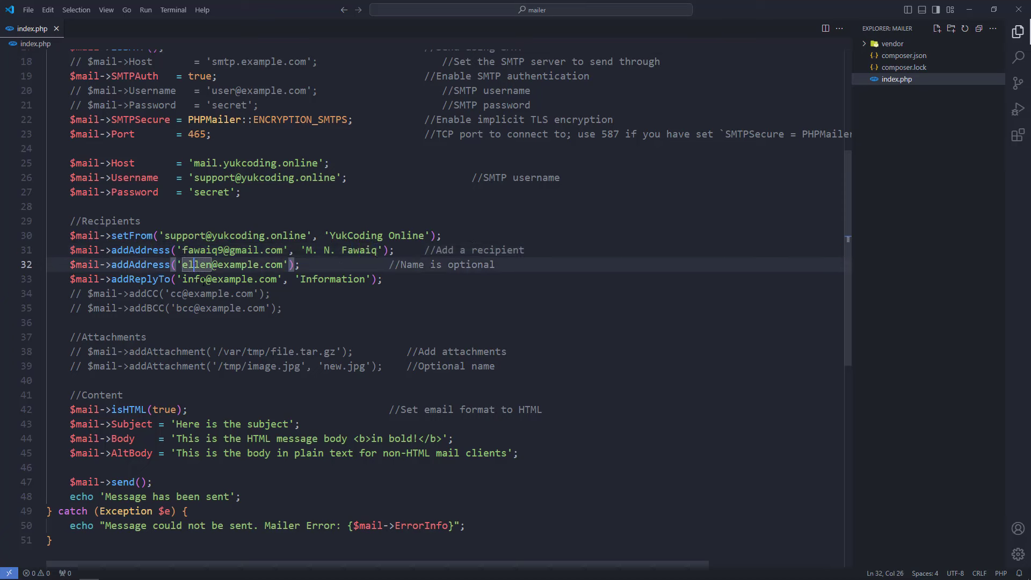
pyautogui.hotkey('ctrl', '/')
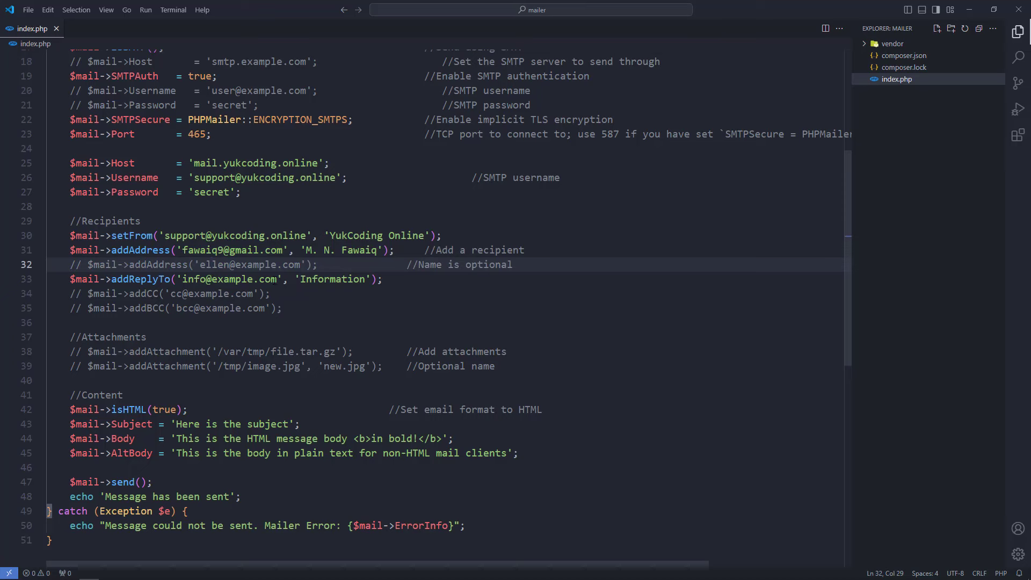
# - Change addReplyTo to the dev Gmail address with name 'YukCoding Dev'
pyautogui.doubleClick(194, 279)
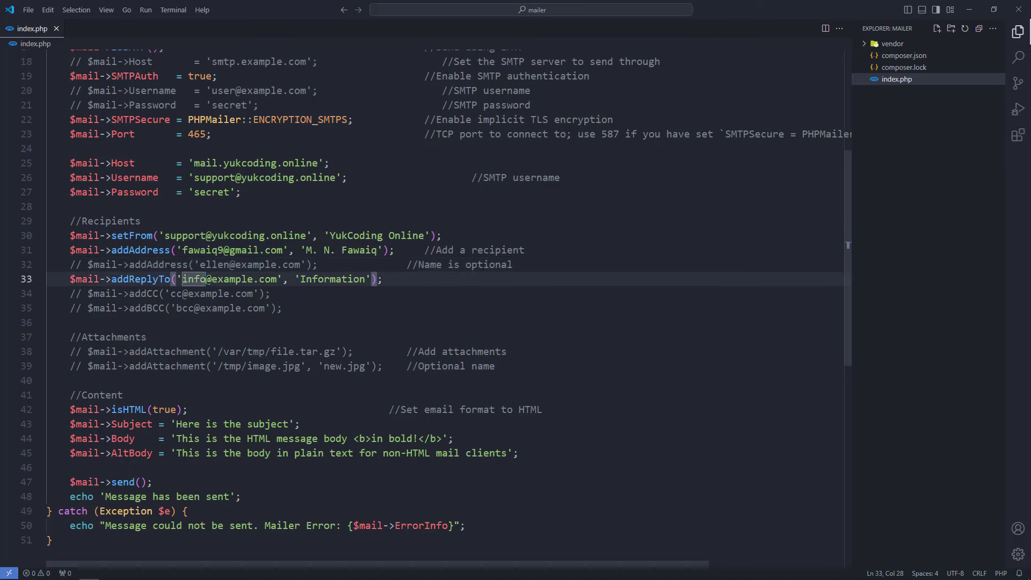
pyautogui.press('BackSpace')
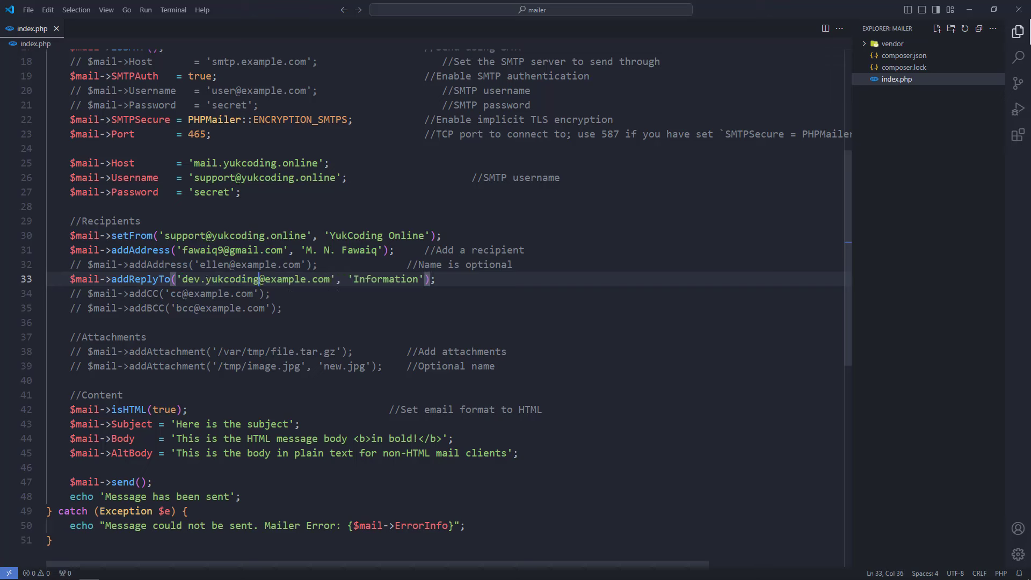
pyautogui.press('Right')
pyautogui.hotkey('ctrl', 'shift', 'Right')
pyautogui.write('gmail')
pyautogui.hotkey('ctrl', 'Right')
pyautogui.hotkey('ctrl', 'Right')
pyautogui.hotkey('ctrl', 'shift', 'Right')
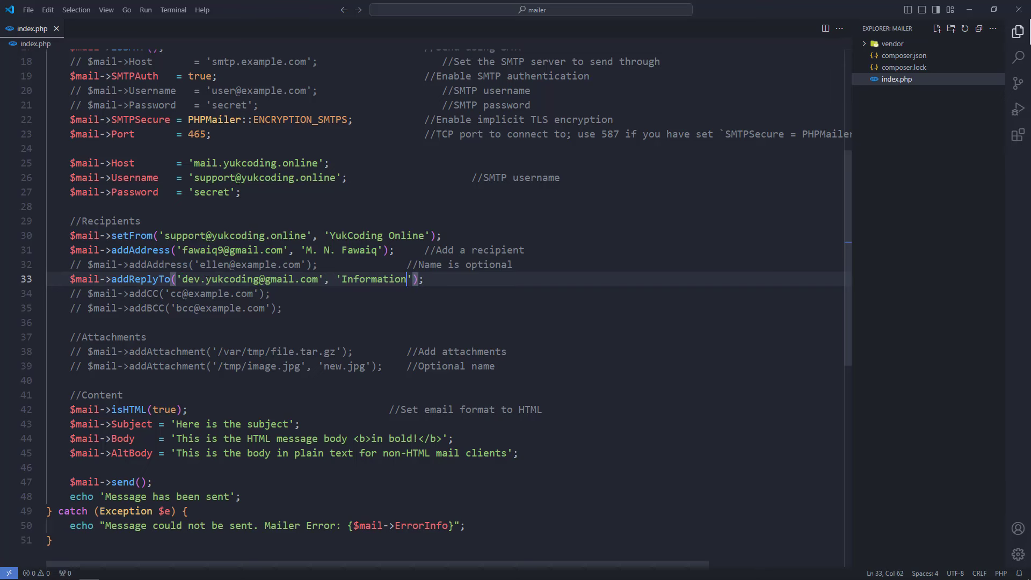
pyautogui.press('BackSpace')
pyautogui.write('YukCoding Dev')
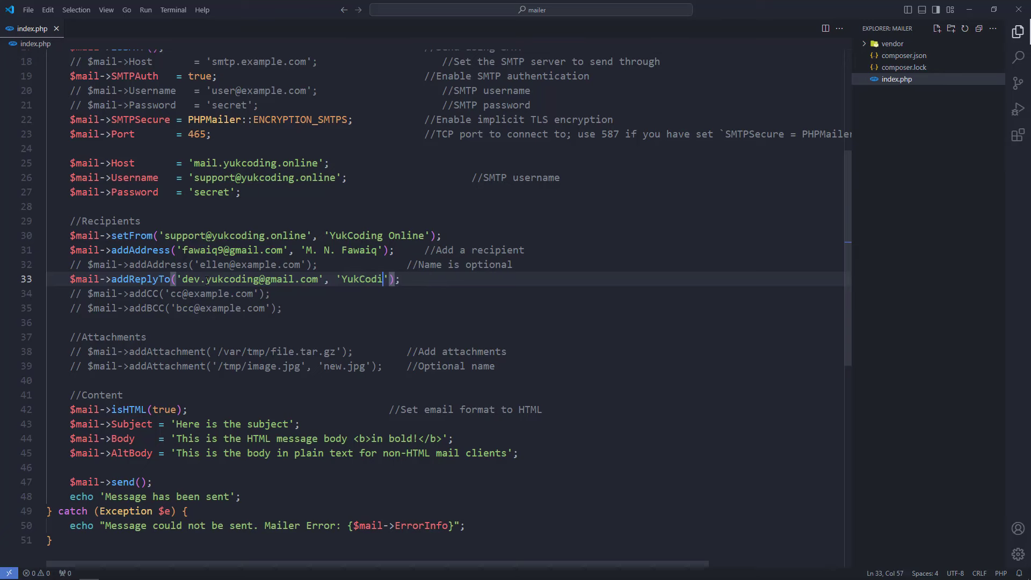
# - Recheck the cPanel mail settings and return to the commented-out Username line
pyautogui.click(310, 327)
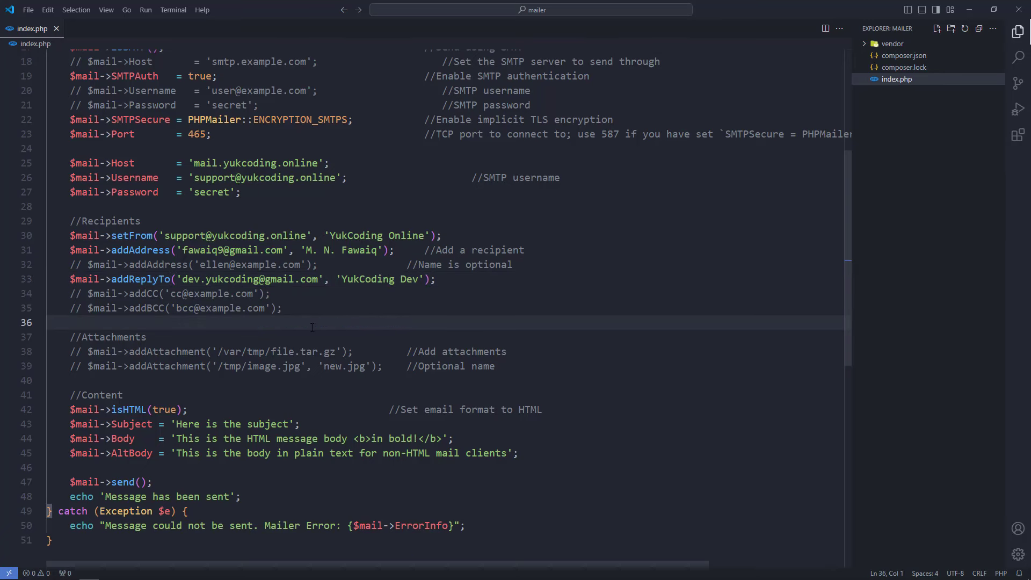
pyautogui.scroll(3, 312, 327)
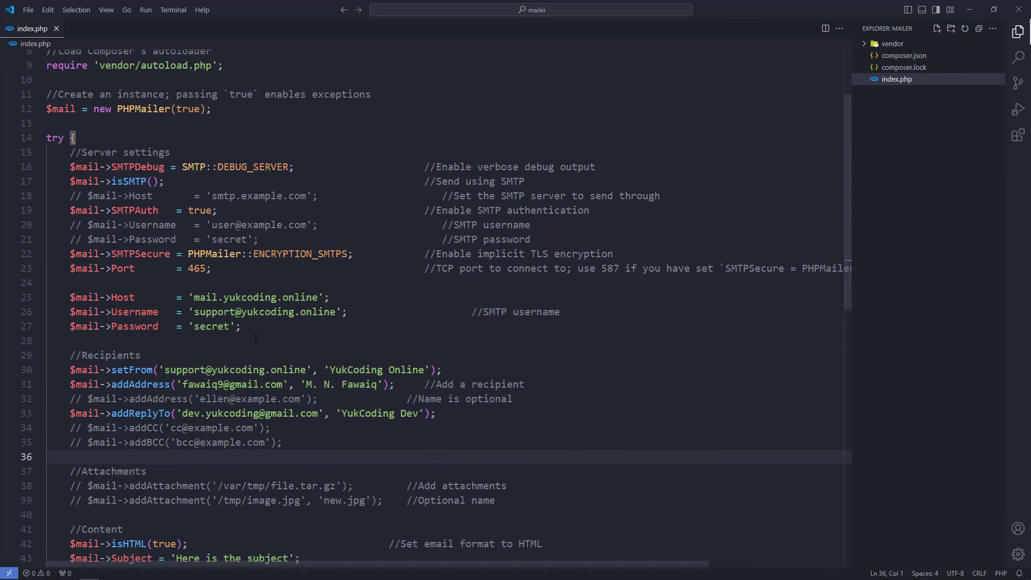
pyautogui.hotkey('alt', 'Tab')
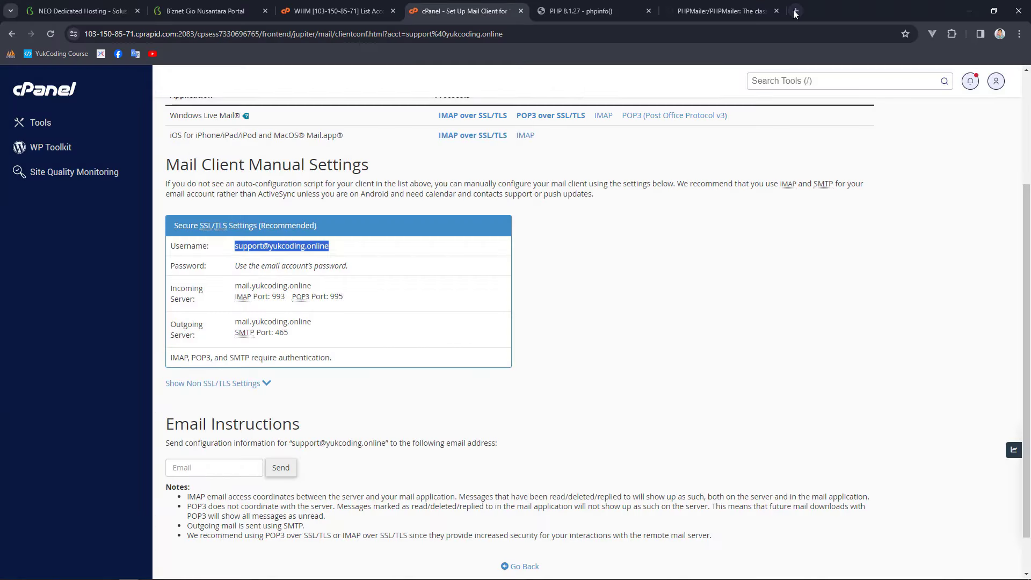
pyautogui.hotkey('alt', 'Tab')
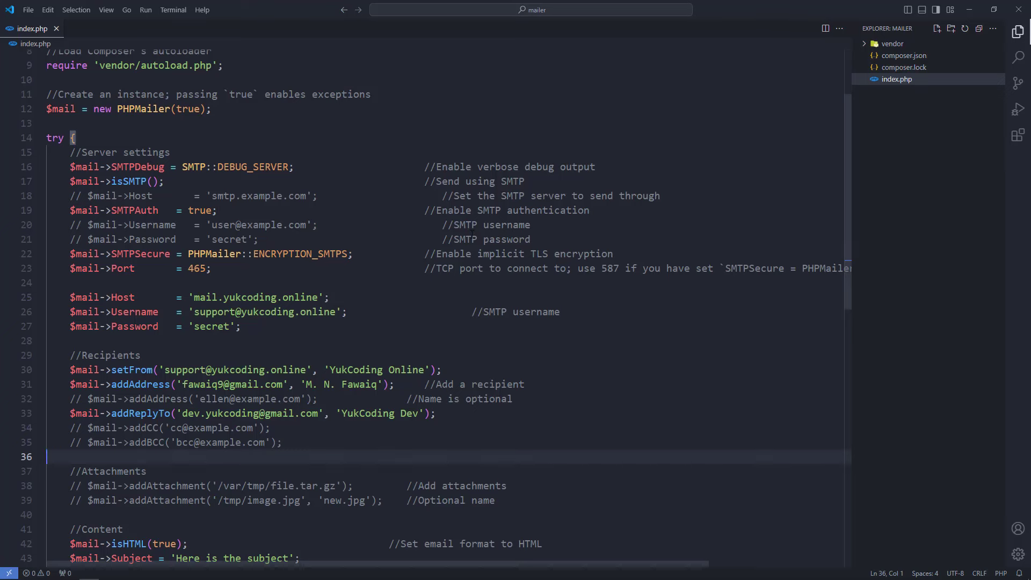
pyautogui.click(379, 226)
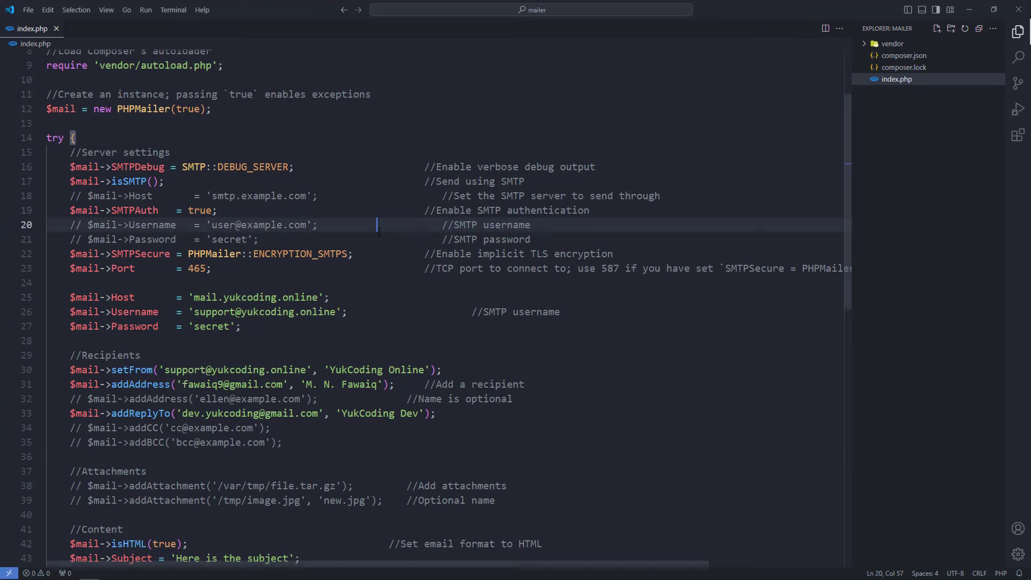
pyautogui.scroll(3, 379, 232)
# - Replace index.php's contents with a bare <?php opening and echo line
pyautogui.click(325, 179)
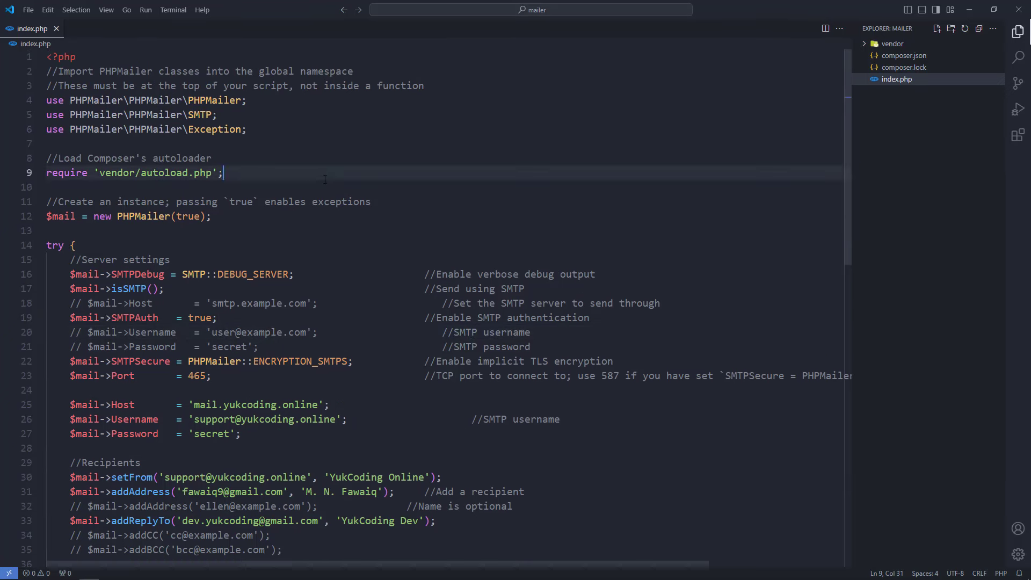
pyautogui.hotkey('ctrl', 'a')
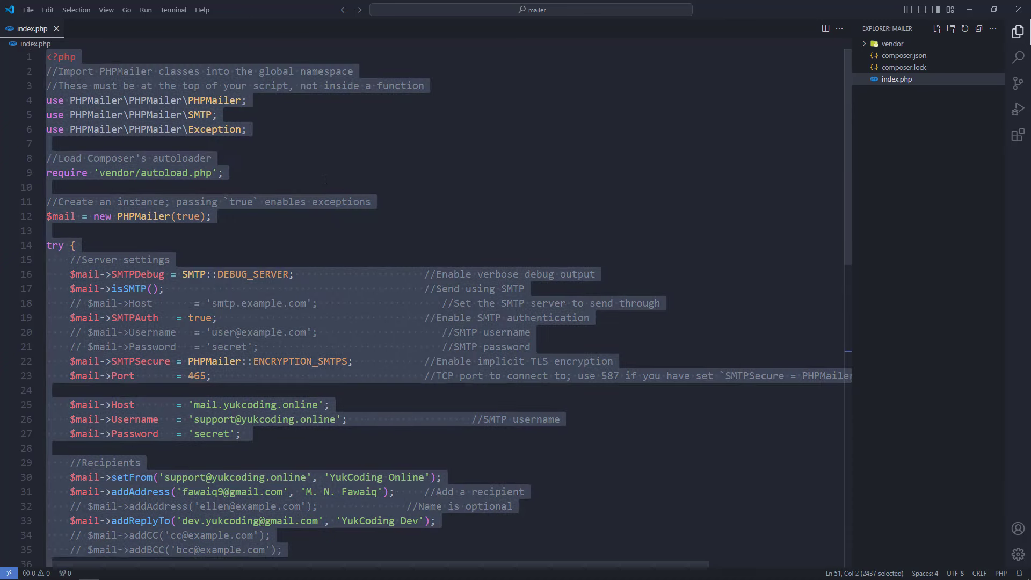
pyautogui.press('BackSpace')
pyautogui.write('<')
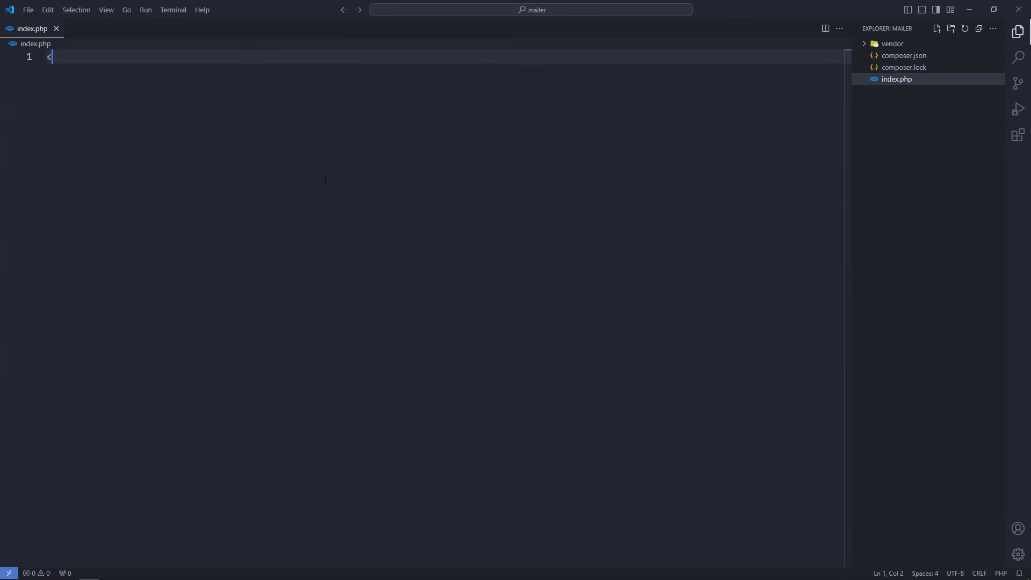
pyautogui.write('?php')
pyautogui.press('Return')
pyautogui.write('echo ')
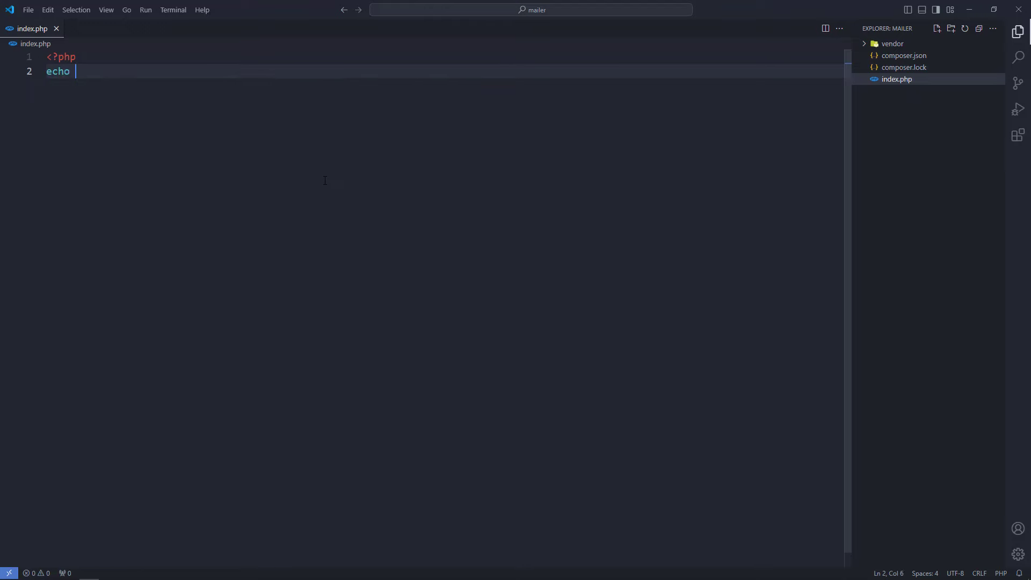
pyautogui.write('"";')
pyautogui.write('phpmailer";')
# - Load localhost/mailer in a new Chrome tab
pyautogui.hotkey('alt', 'Tab')
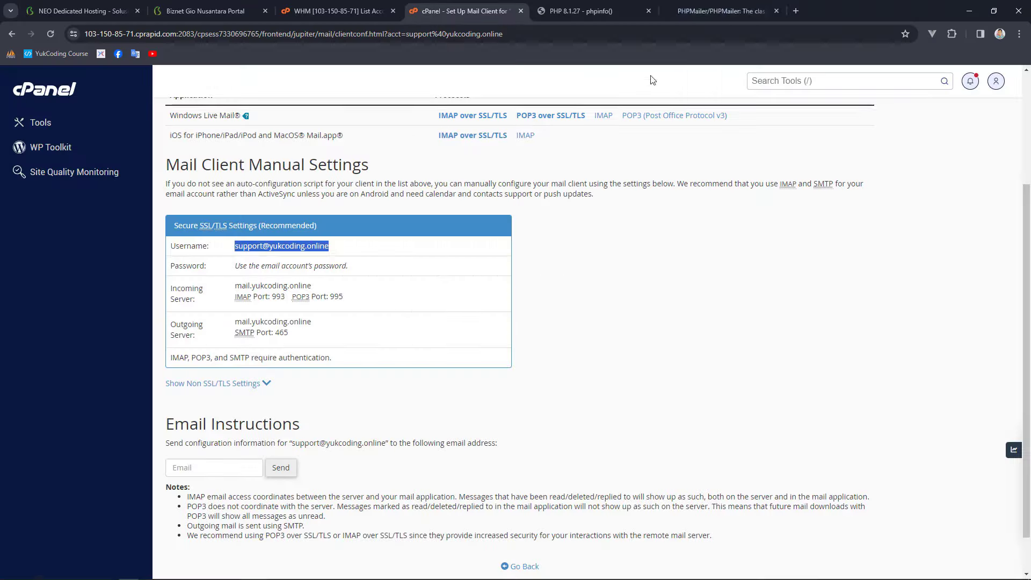
pyautogui.click(795, 9)
pyautogui.write('l')
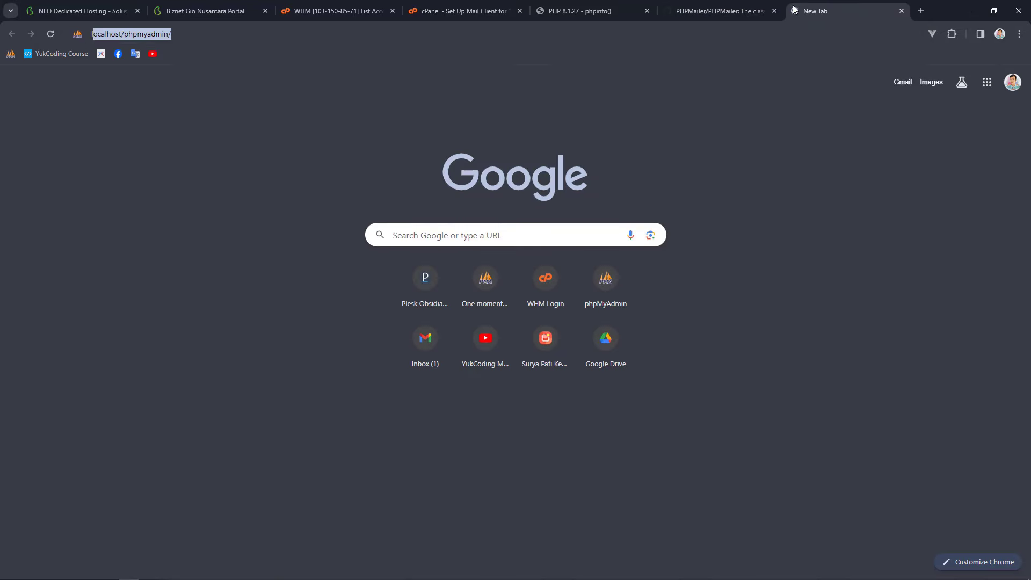
pyautogui.write('ocalhost/')
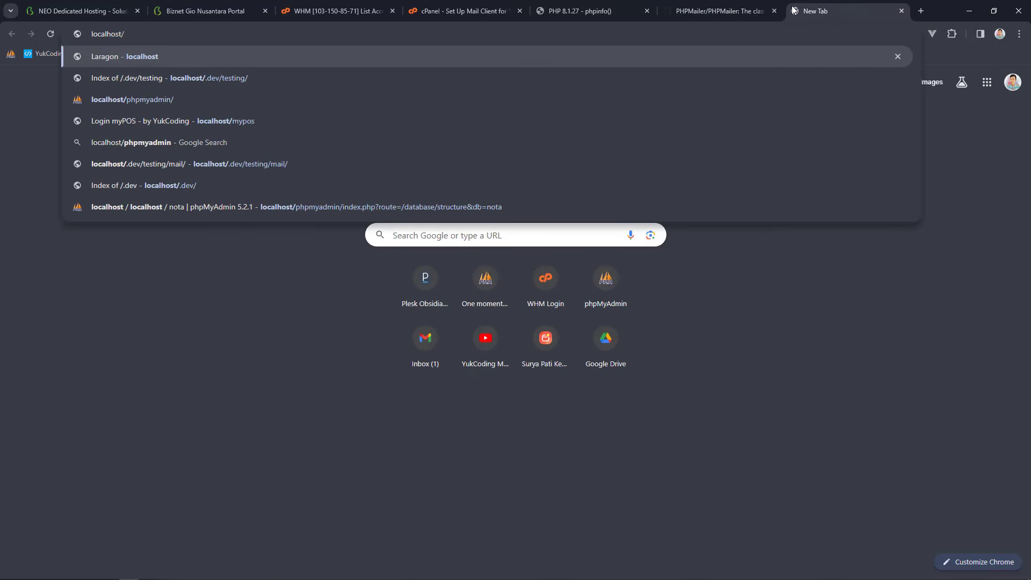
pyautogui.write('mailer')
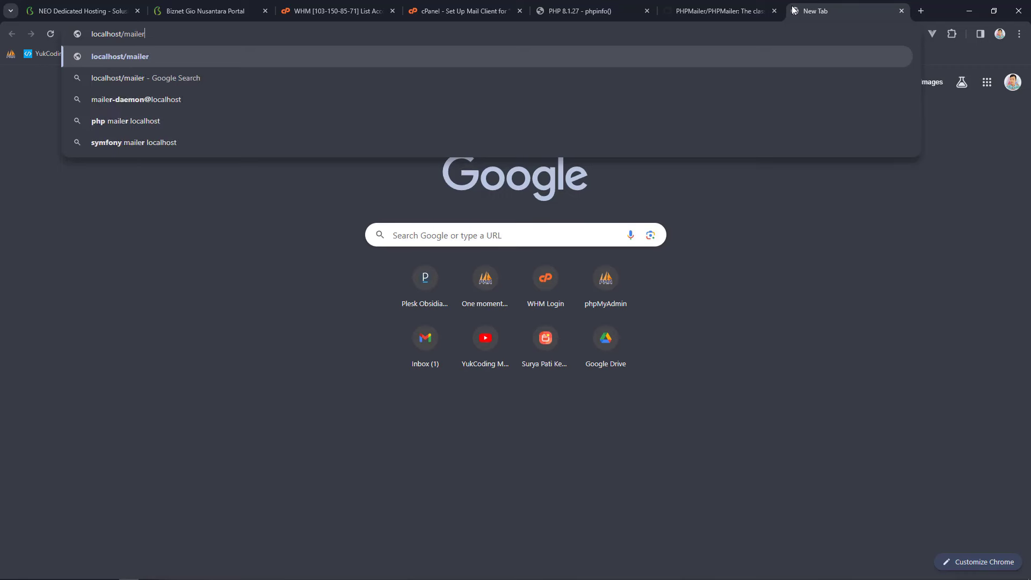
pyautogui.press('Return')
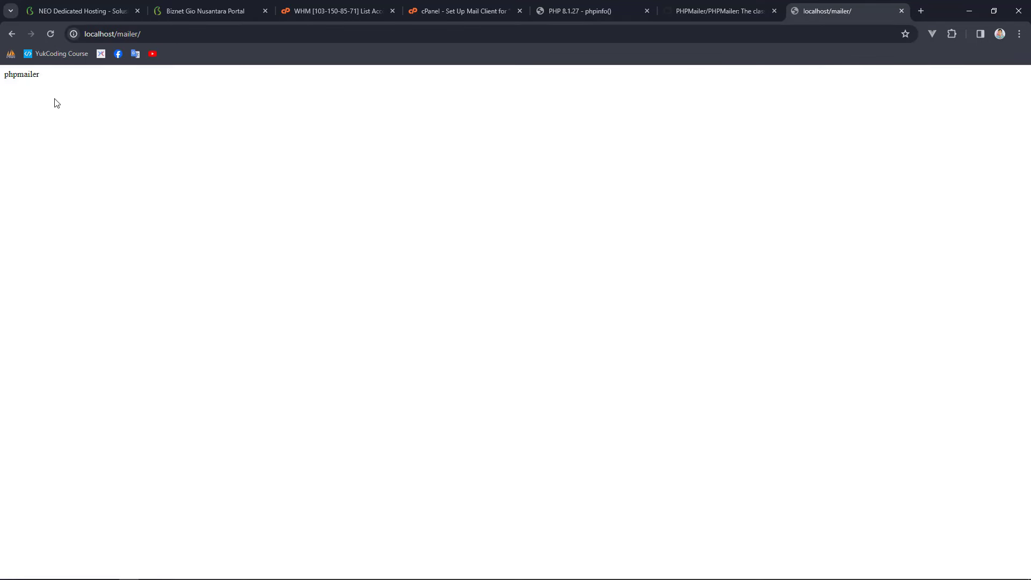
# - Overwrite index.php with the pasted PHPMailer SMTP example script
pyautogui.hotkey('alt', 'Tab')
pyautogui.moveTo(156, 71); pyautogui.dragTo(3, 52)
pyautogui.hotkey('ctrl', 'v')
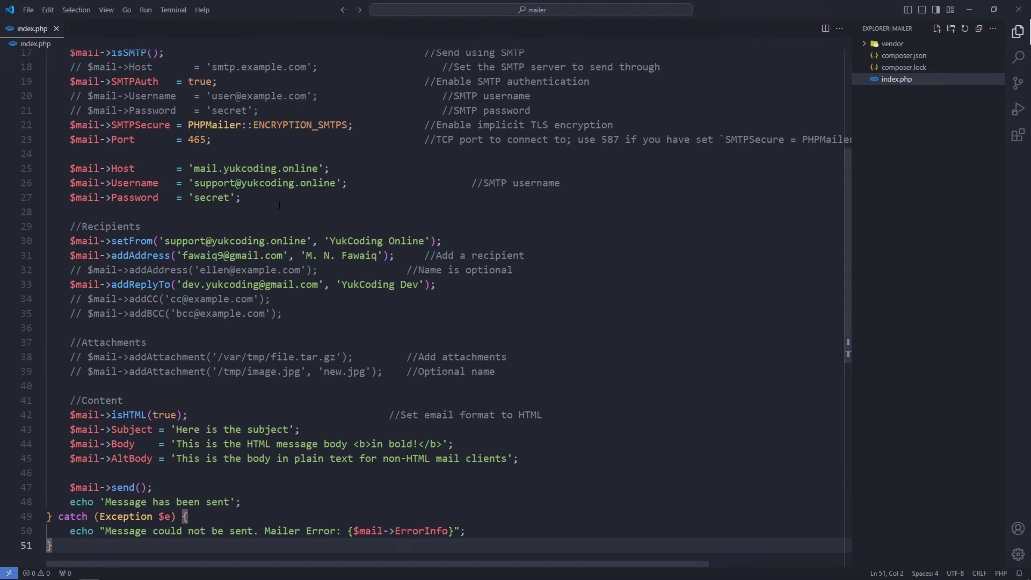
# - Replace the placeholder 'secret' password on line 27 of index.php with the email account password
pyautogui.scroll(-4, 370, 341)
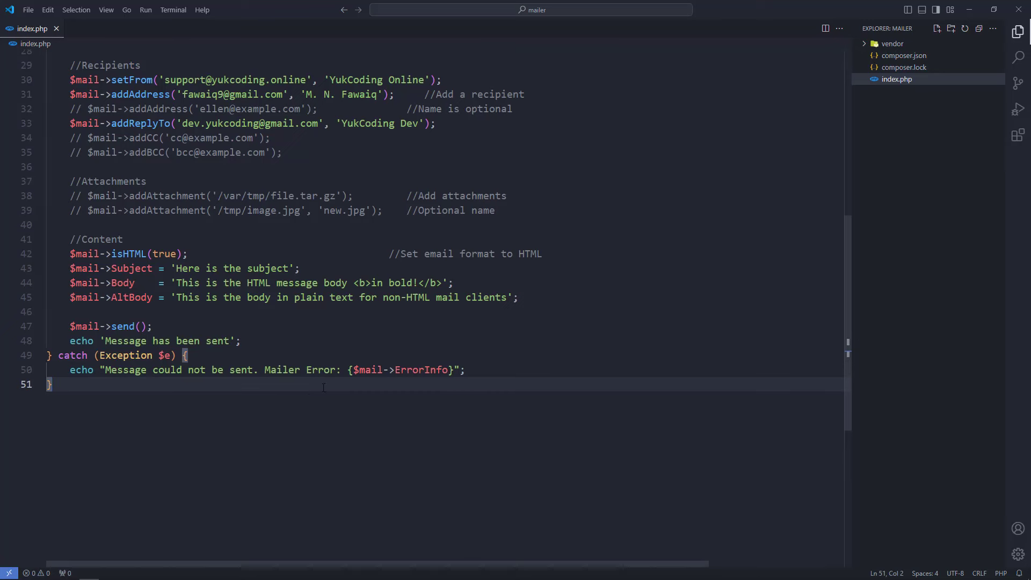
pyautogui.scroll(9, 309, 398)
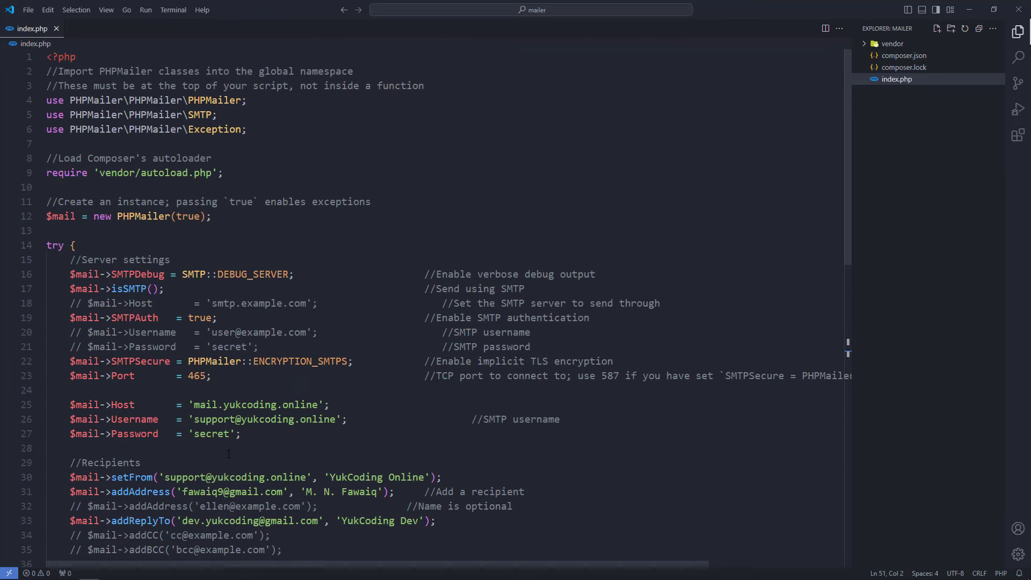
pyautogui.doubleClick(228, 434)
pyautogui.press('BackSpace')
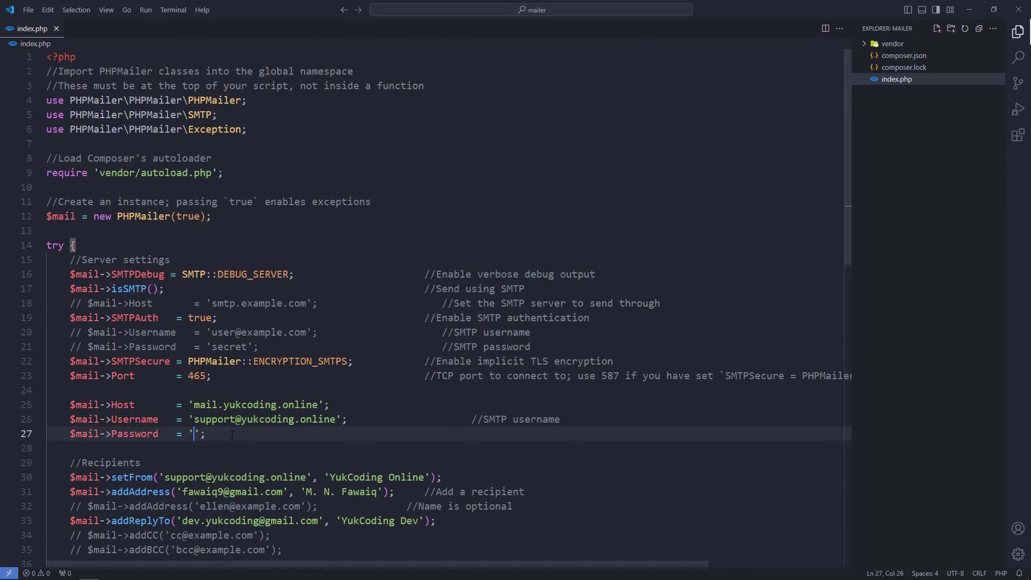
pyautogui.scroll(-2, 250, 333)
pyautogui.doubleClick(231, 353)
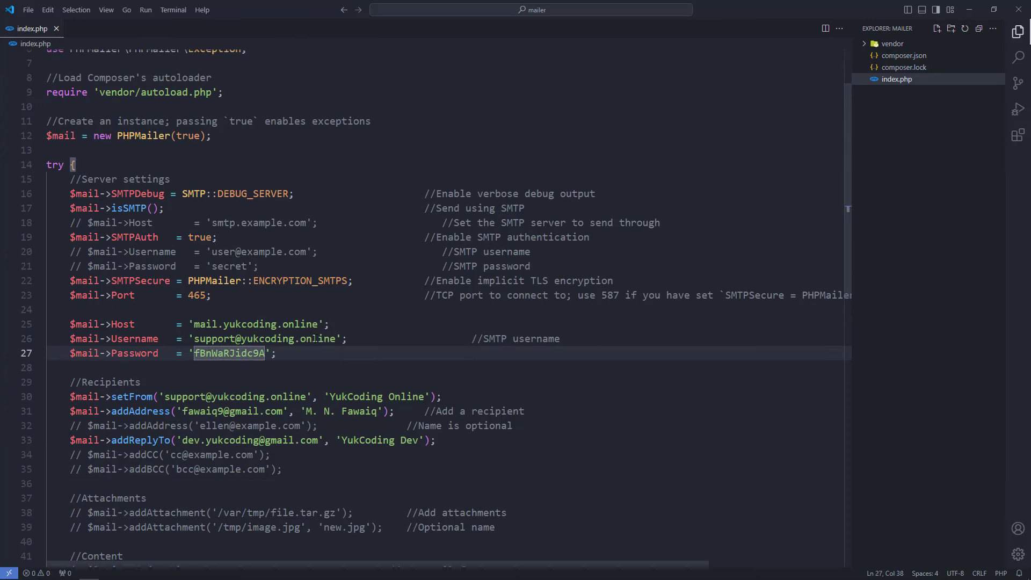
# - Check the cPanel mail client settings, then reload localhost/mailer so it reports 'Message has been sent'
pyautogui.hotkey('alt', 'Tab')
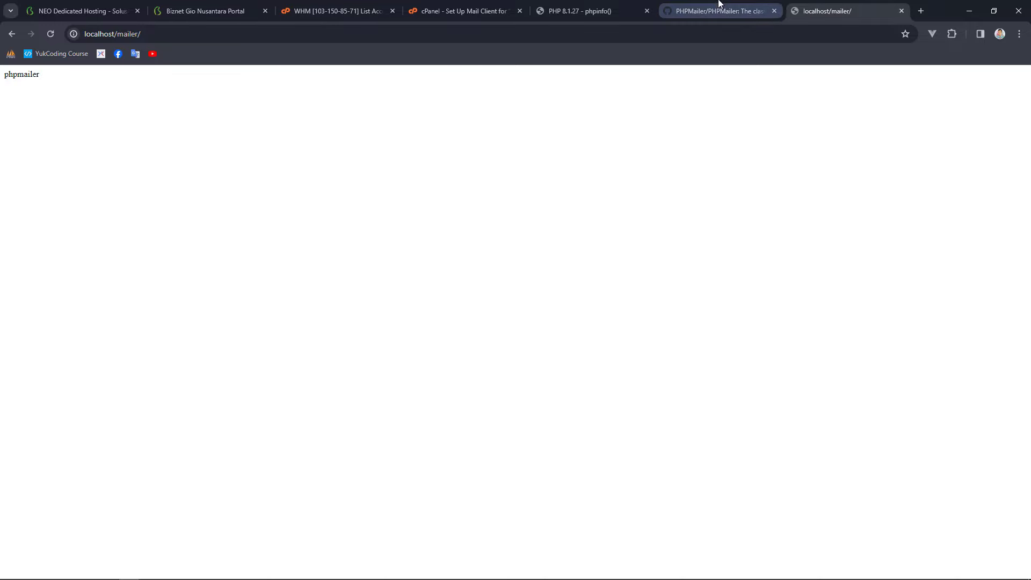
pyautogui.click(454, 11)
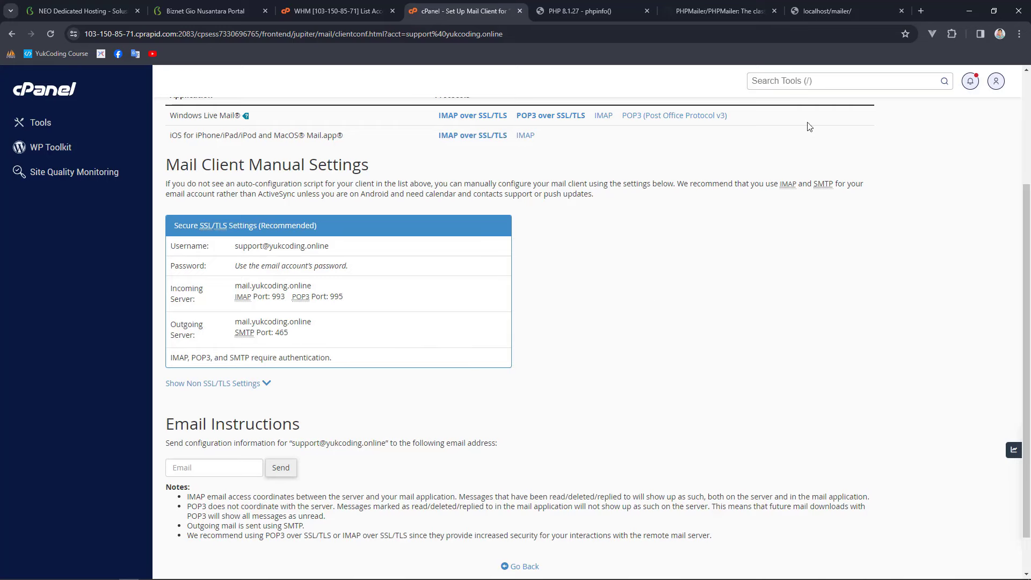
pyautogui.click(828, 9)
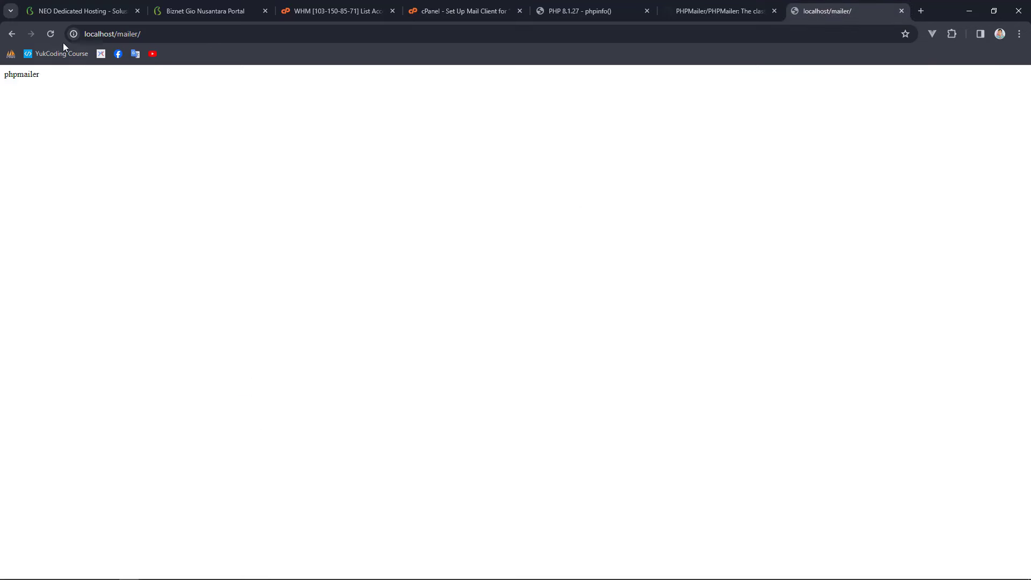
pyautogui.click(51, 34)
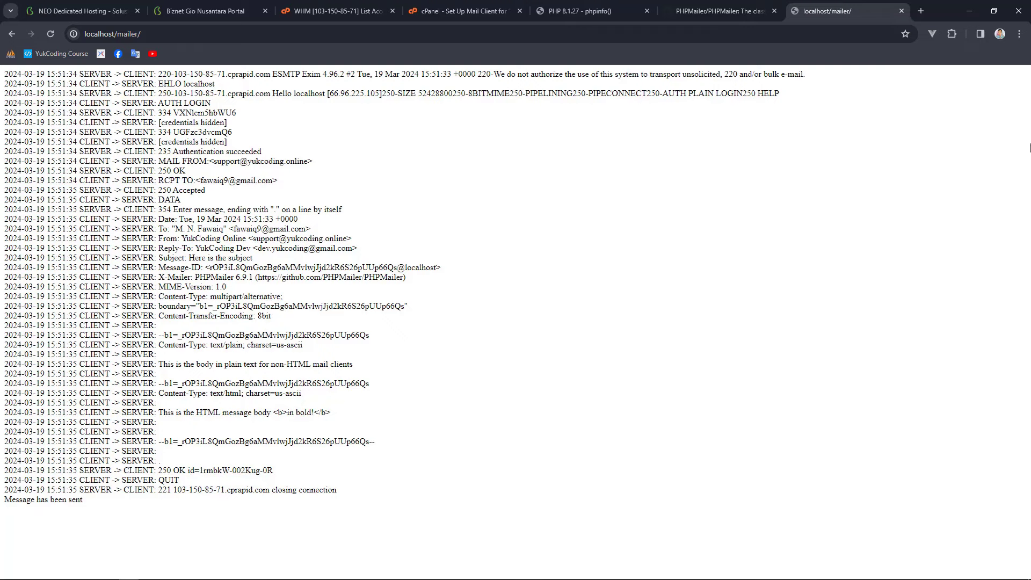
pyautogui.click(927, 10)
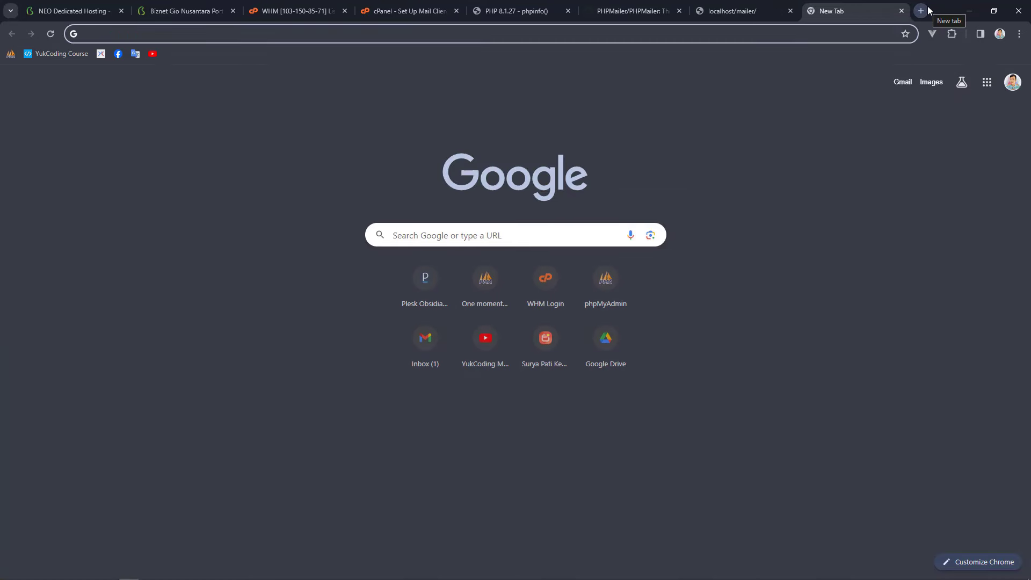
# - Load gmail.com in the new browser tab
pyautogui.write('gm')
pyautogui.press('Down')
pyautogui.press('Down')
pyautogui.press('Down')
pyautogui.press('Down')
pyautogui.press('Down')
pyautogui.press('Down')
pyautogui.press('Down')
pyautogui.press('Return')
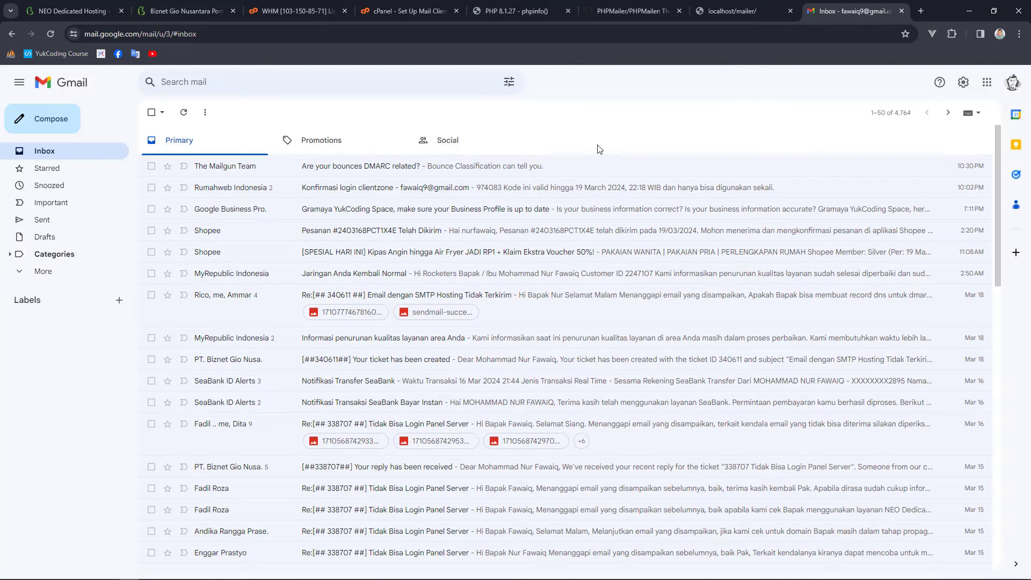
pyautogui.hotkey('alt', 'Tab')
pyautogui.scroll(-9, 571, 333)
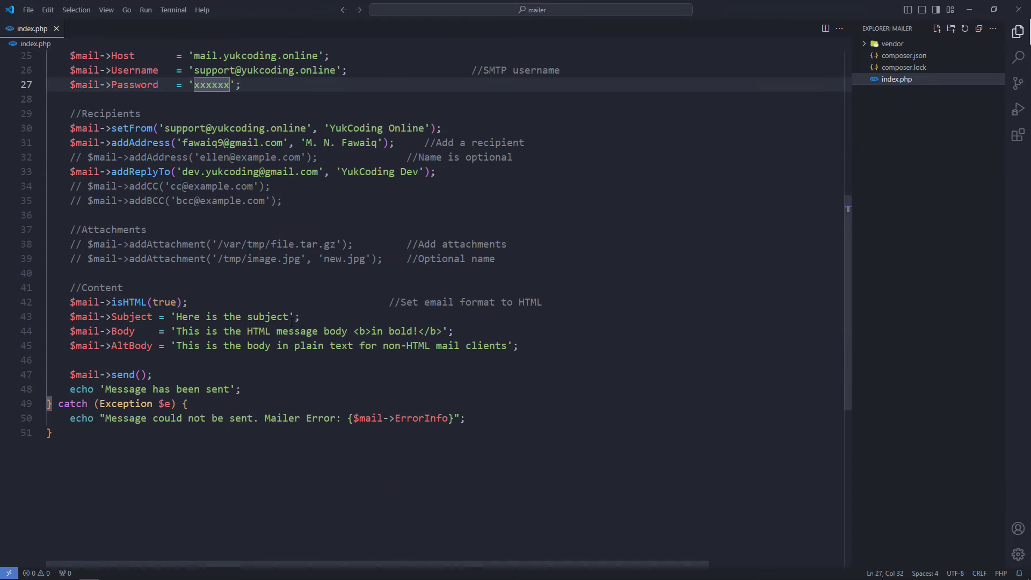
pyautogui.hotkey('alt', 'Tab')
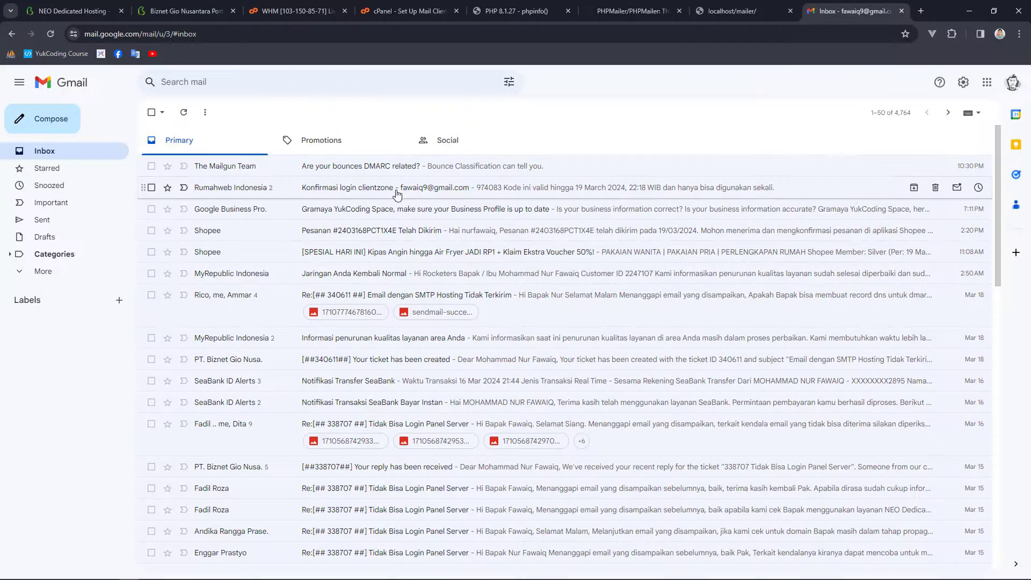
# - Open the 'Here is the subject' test email in the Spam folder and view its sender details
pyautogui.click(75, 279)
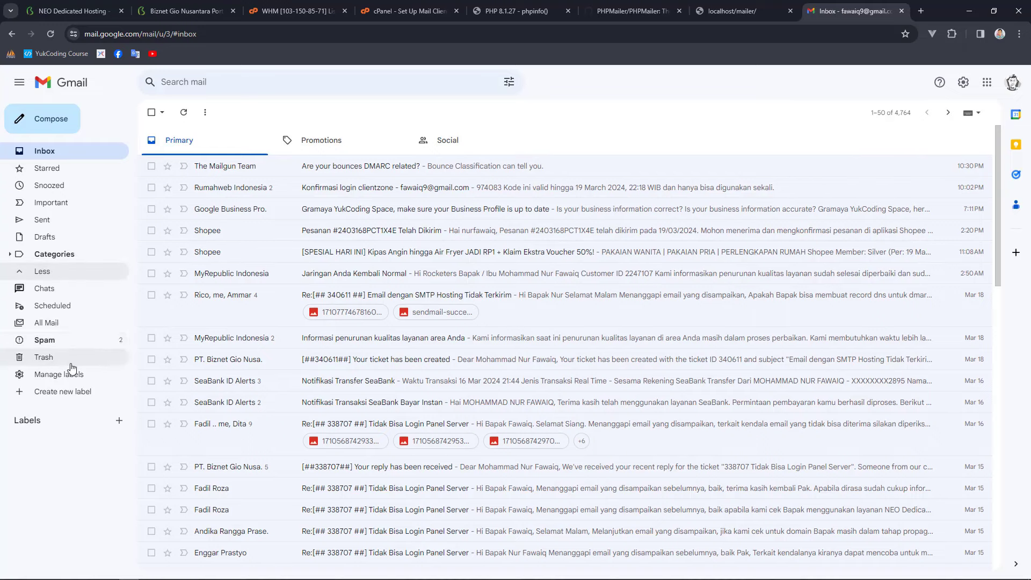
pyautogui.click(72, 344)
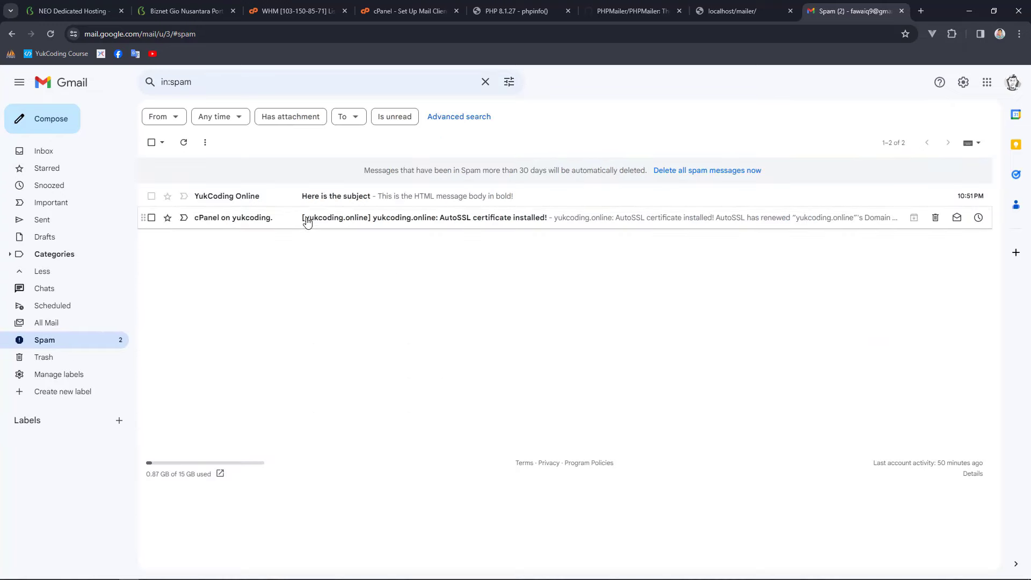
pyautogui.click(331, 198)
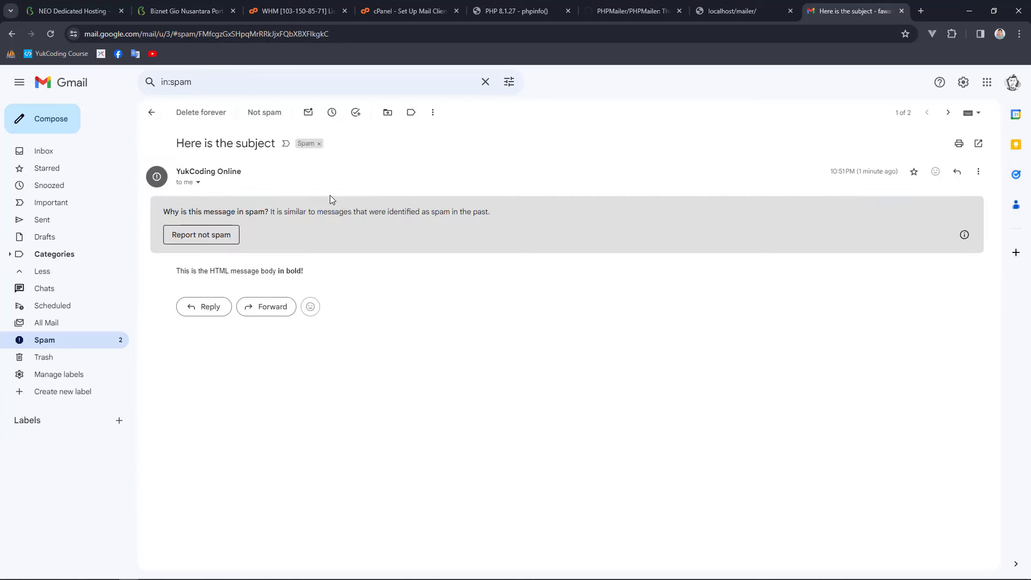
pyautogui.click(198, 183)
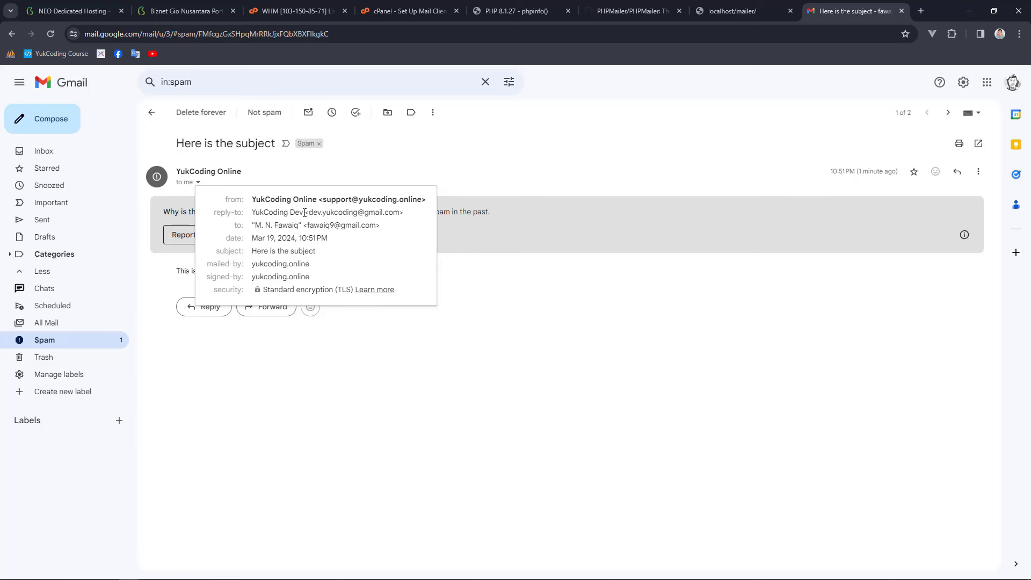
pyautogui.click(230, 342)
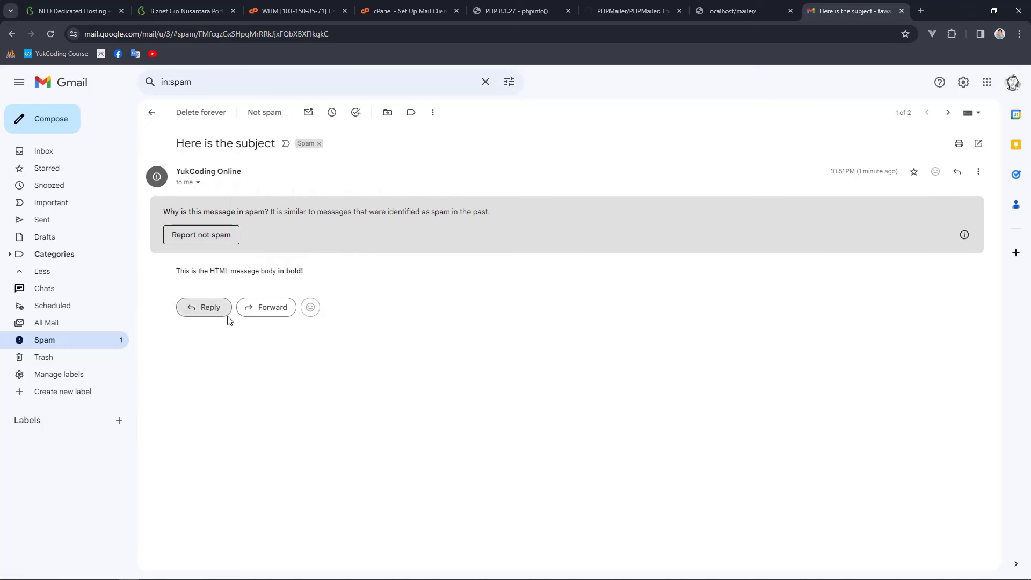
# - Start a reply to the test email, discard it, and recheck the sender details
pyautogui.click(223, 315)
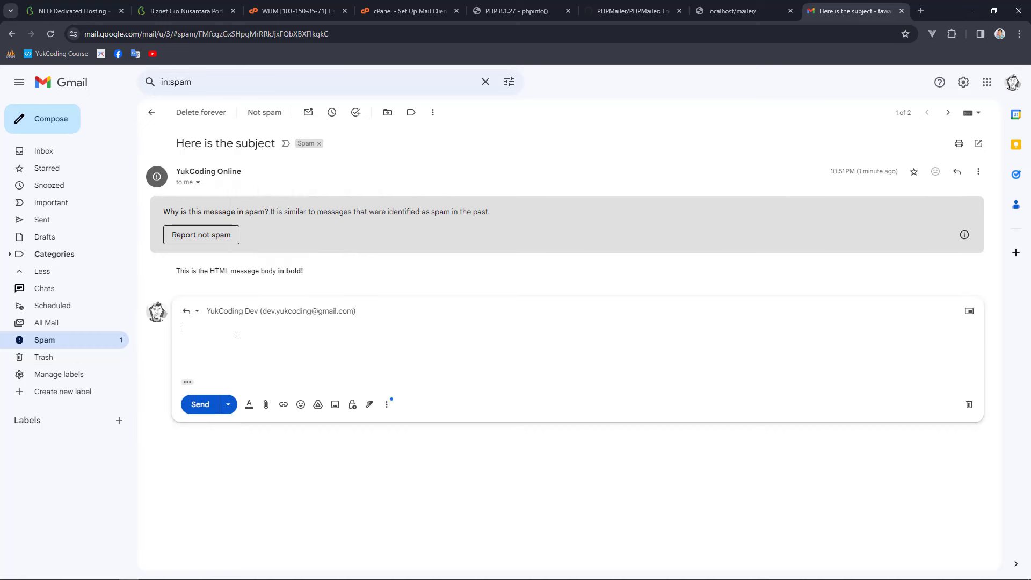
pyautogui.click(970, 404)
pyautogui.click(200, 183)
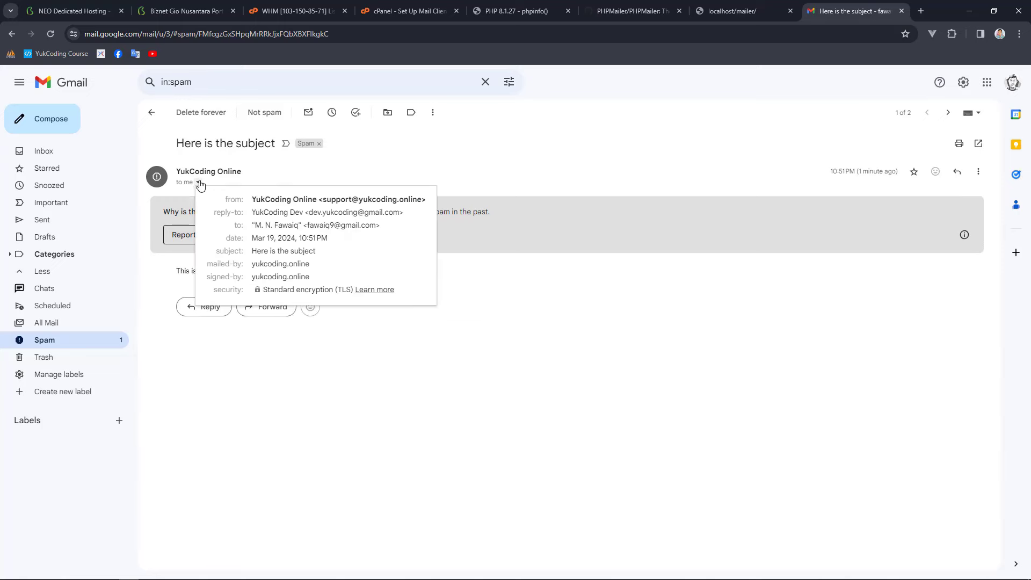
pyautogui.click(301, 340)
pyautogui.hotkey('alt', 'Tab')
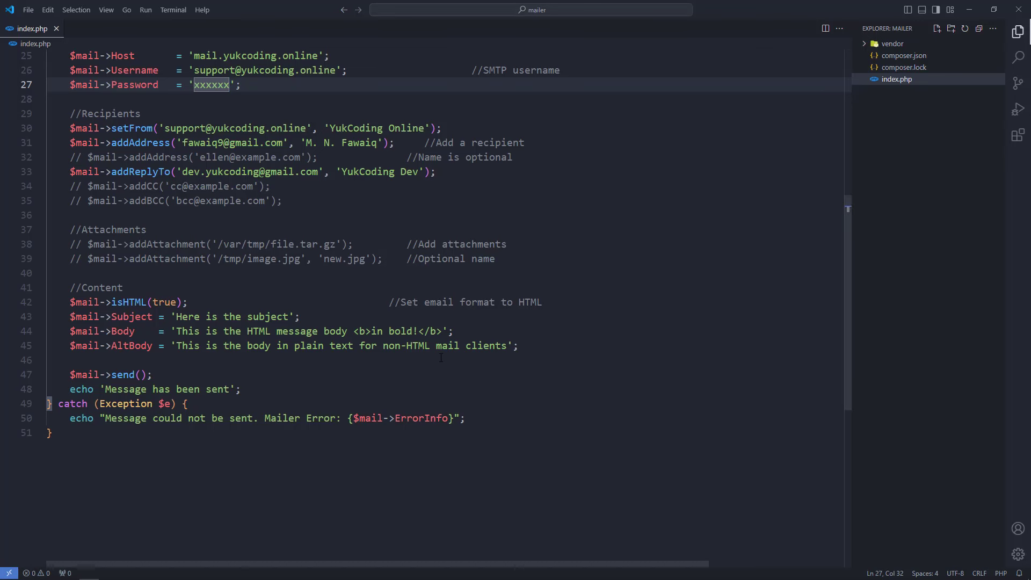
pyautogui.hotkey('alt', 'Tab')
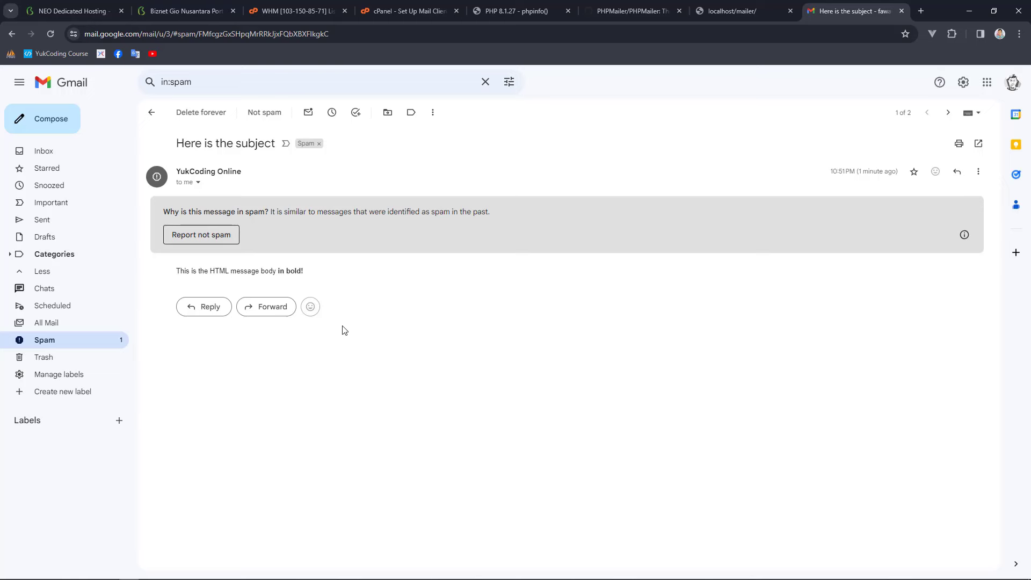
# - Mark the test email as not spam, glance at the AutoSSL certificate email, and return to the inbox
pyautogui.click(256, 116)
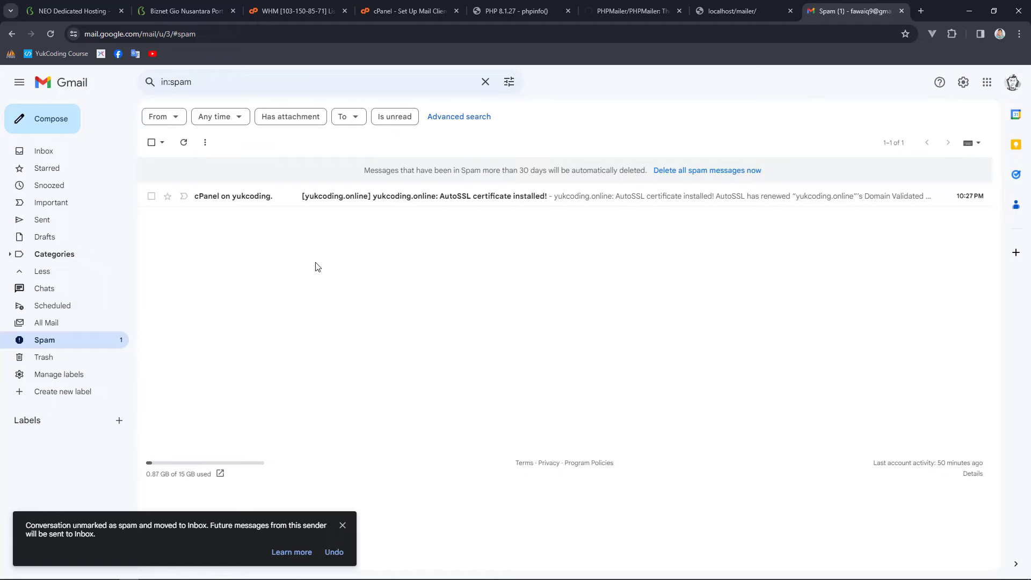
pyautogui.click(412, 197)
pyautogui.scroll(-10, 486, 376)
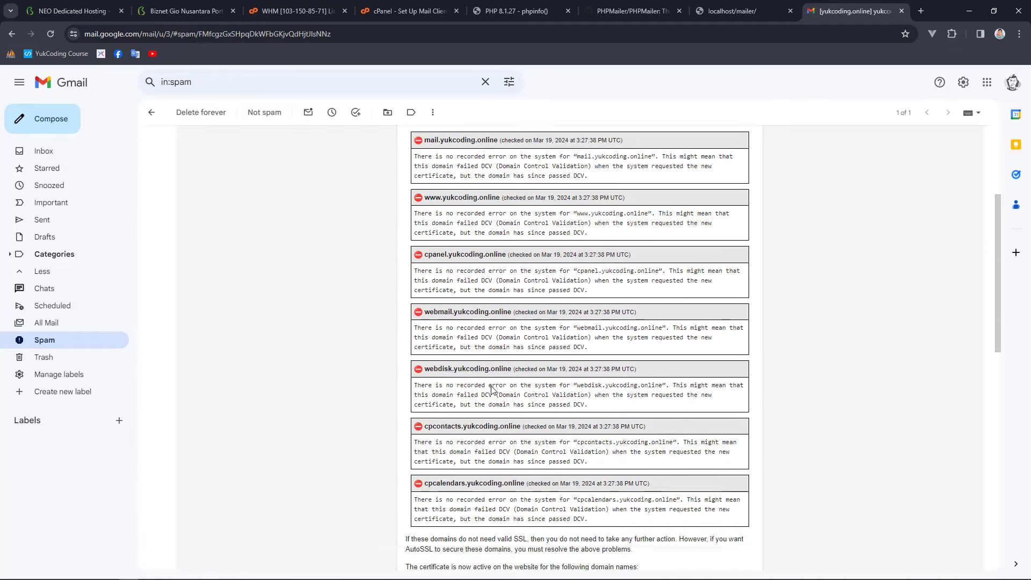
pyautogui.scroll(-5, 493, 395)
pyautogui.scroll(15, 493, 396)
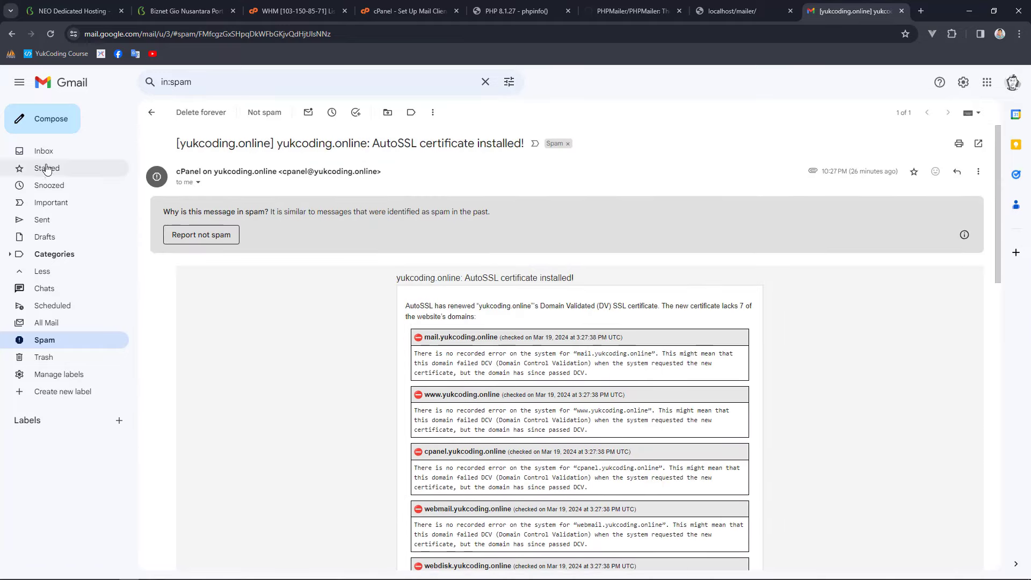
pyautogui.click(61, 154)
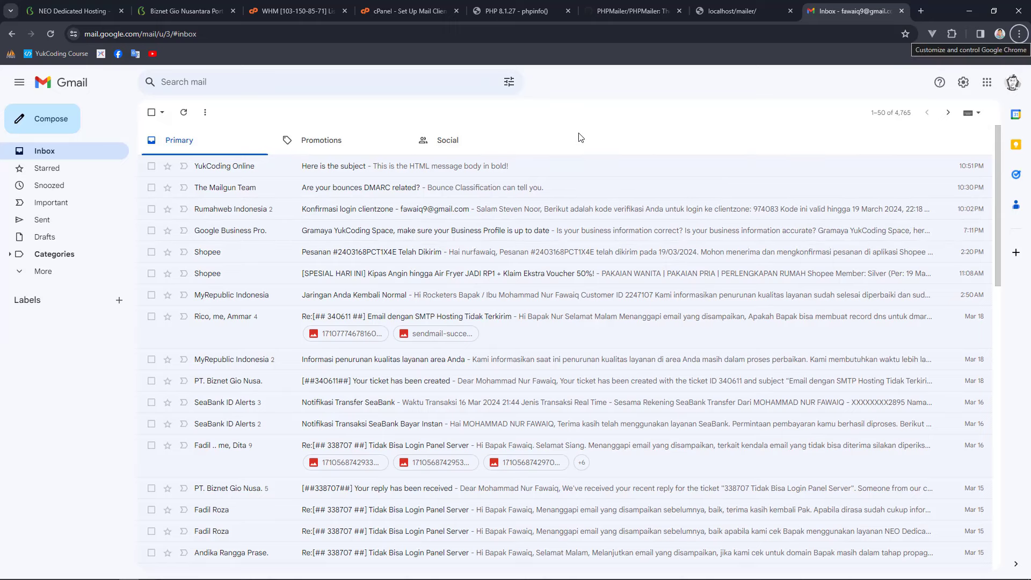
pyautogui.hotkey('alt', 'Tab')
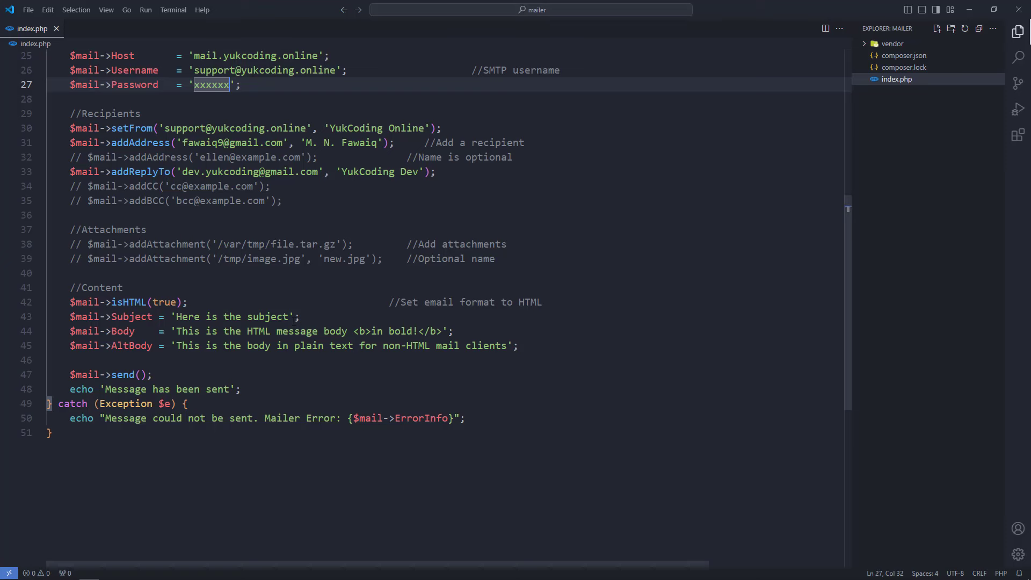
# - Change the Subject to 'Info Penting' and prefix the Body text with 'Info Kedua :'
pyautogui.moveTo(294, 321); pyautogui.dragTo(179, 316)
pyautogui.write('Info Pen')
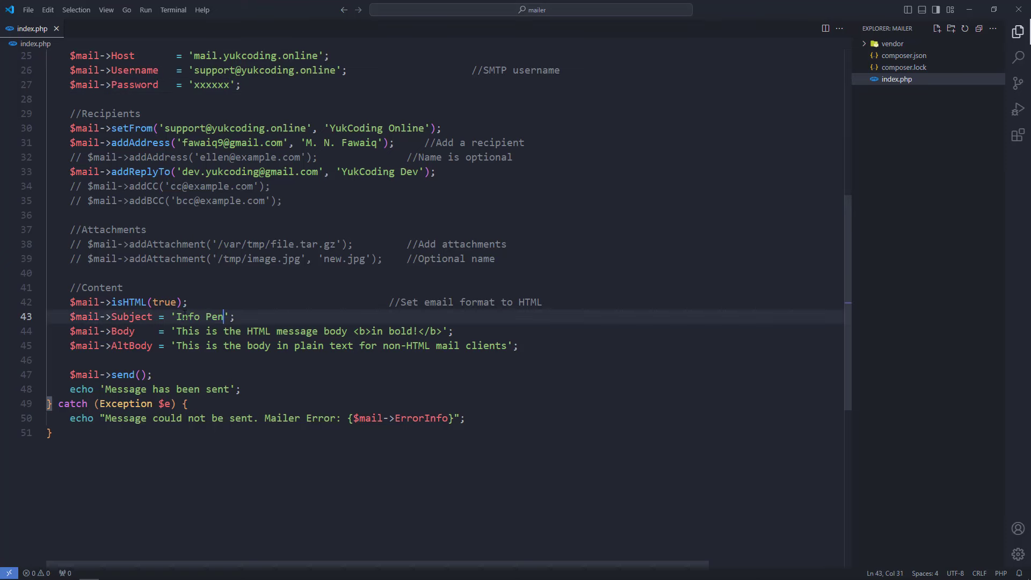
pyautogui.write('ting')
pyautogui.click(177, 331)
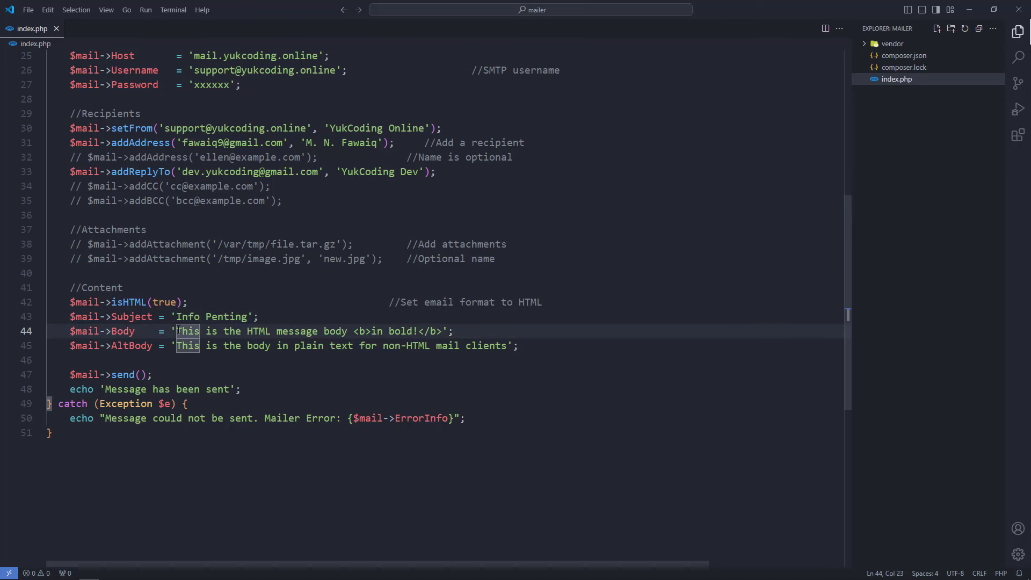
pyautogui.write('Info Kedua :')
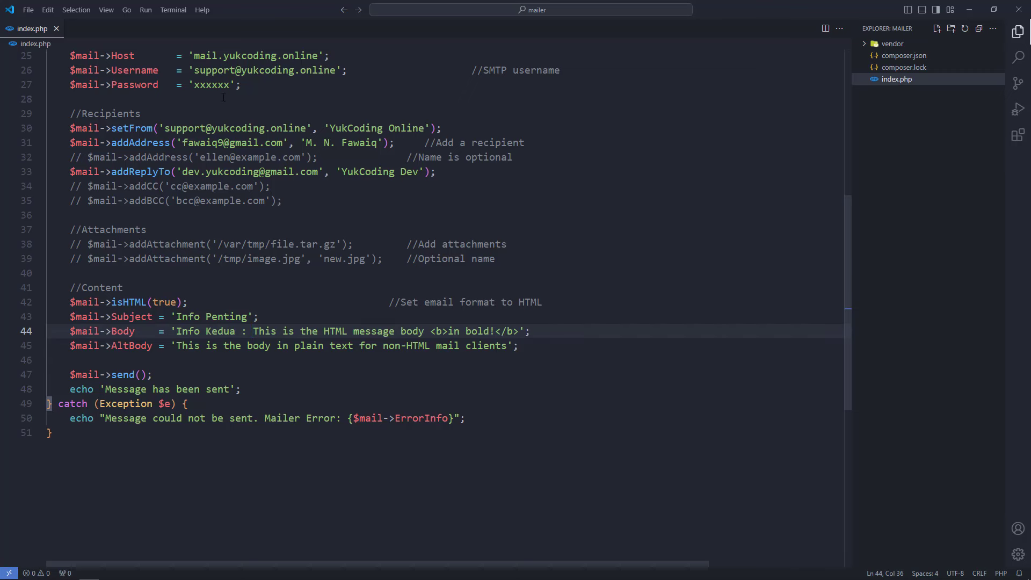
# - Paste the real SMTP password over the 'xxxxxx' placeholder
pyautogui.doubleClick(212, 85)
pyautogui.hotkey('ctrl', 'v')
pyautogui.click(357, 103)
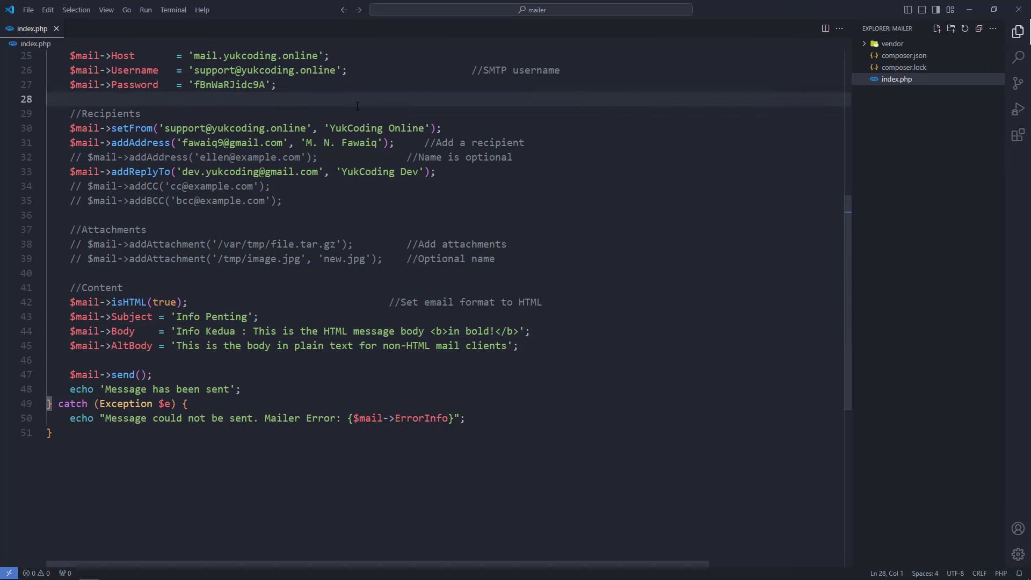
pyautogui.click(283, 360)
pyautogui.hotkey('alt', 'Tab')
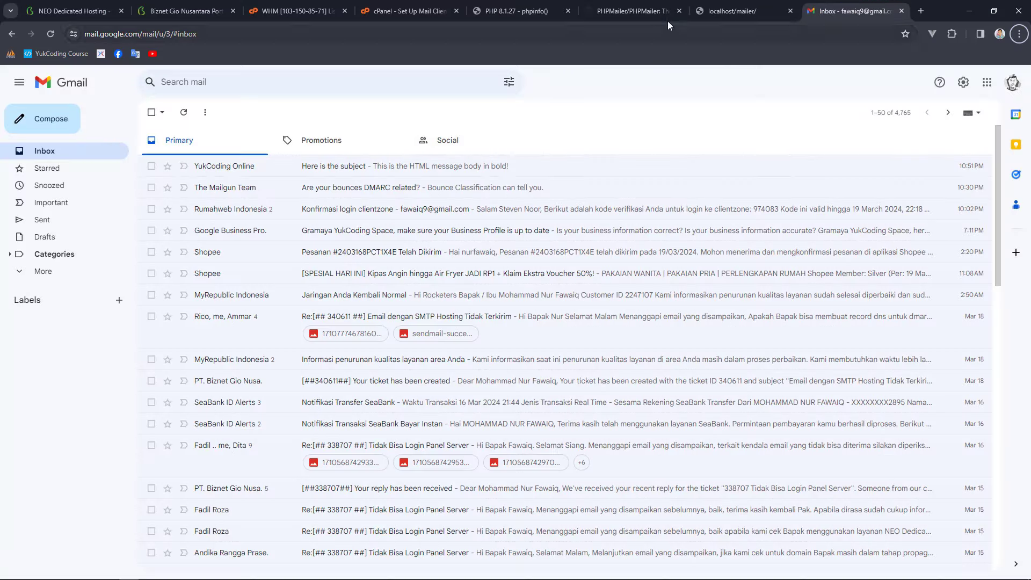
# - Resend the mail from localhost/mailer and open the new 'Info Penting' message in Gmail's Spam folder
pyautogui.click(733, 11)
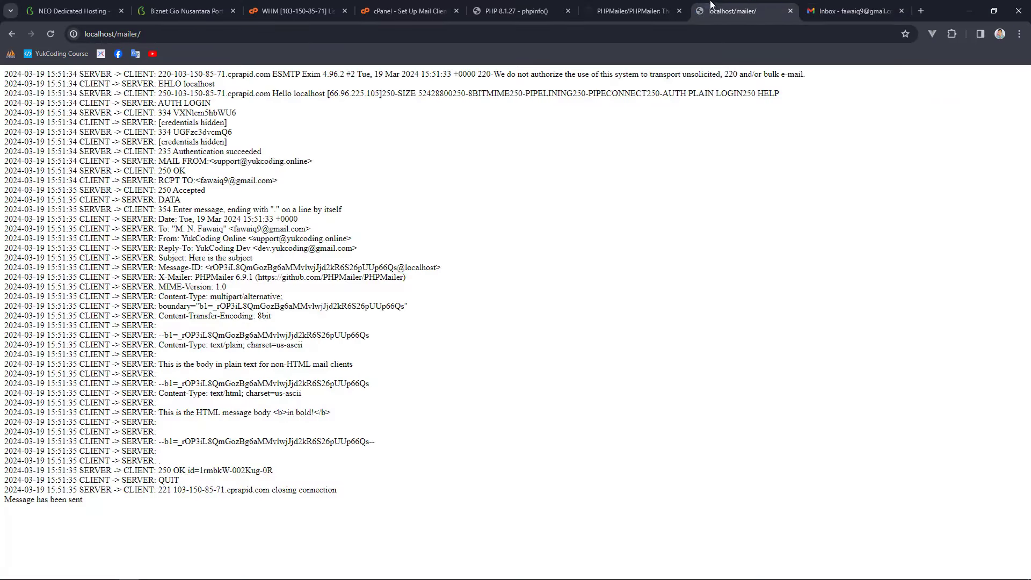
pyautogui.click(50, 36)
pyautogui.click(840, 4)
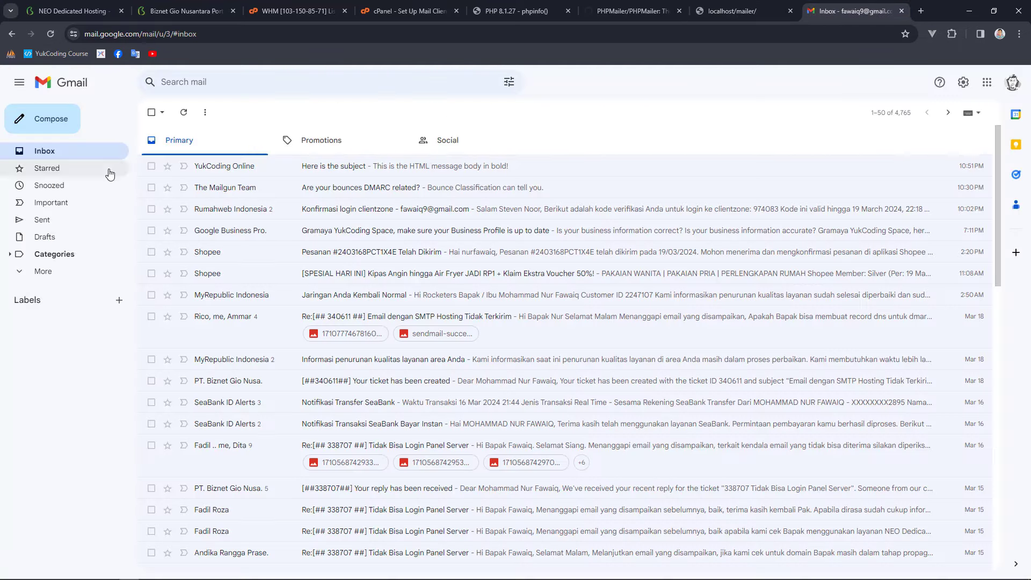
pyautogui.click(55, 275)
pyautogui.click(45, 339)
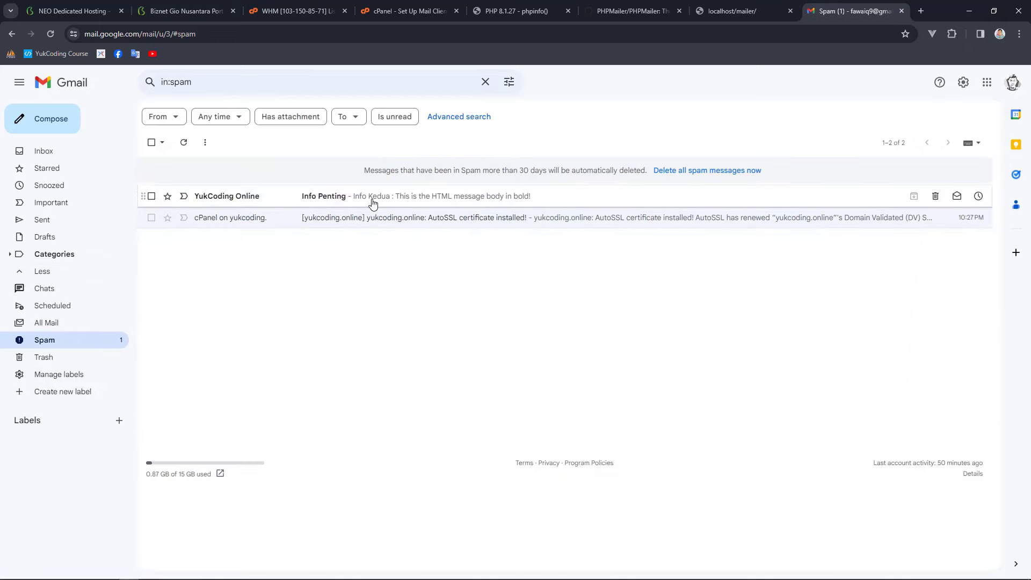
pyautogui.click(373, 204)
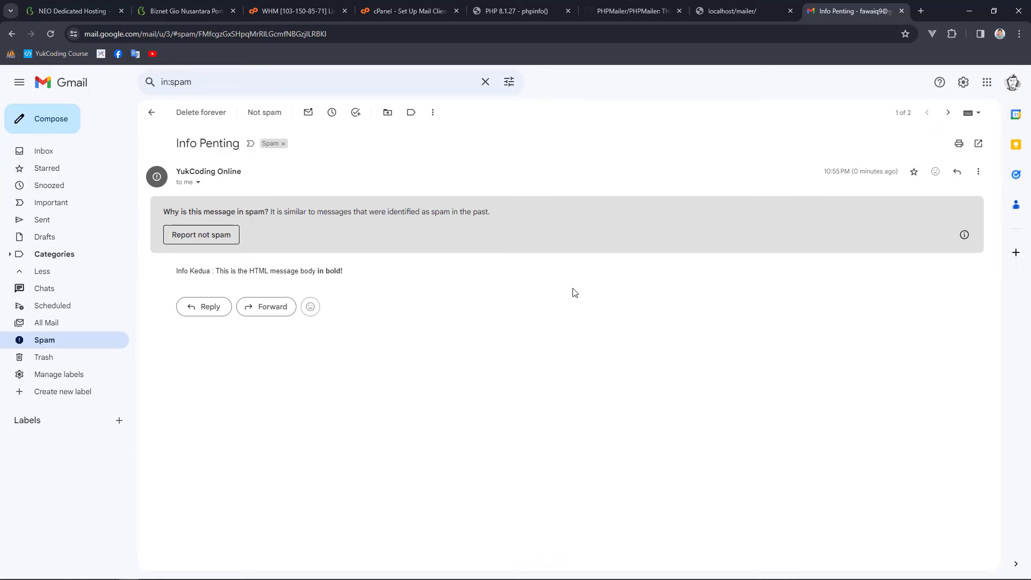
pyautogui.click(723, 4)
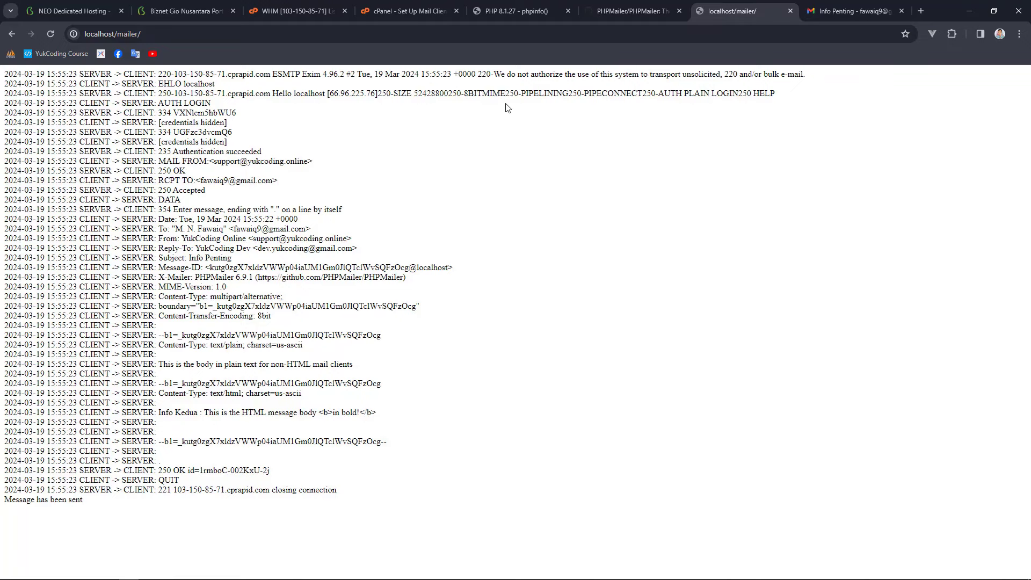
pyautogui.hotkey('alt', 'Tab')
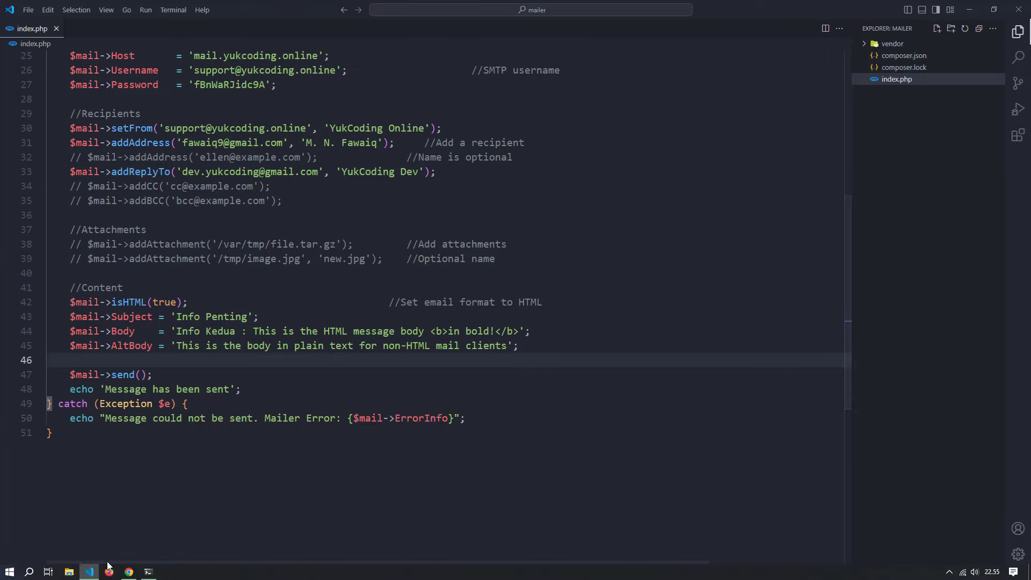
# - Compress the F:\www\mailer folder into a ZIP archive named mailer.zip via Add to archive
pyautogui.click(69, 575)
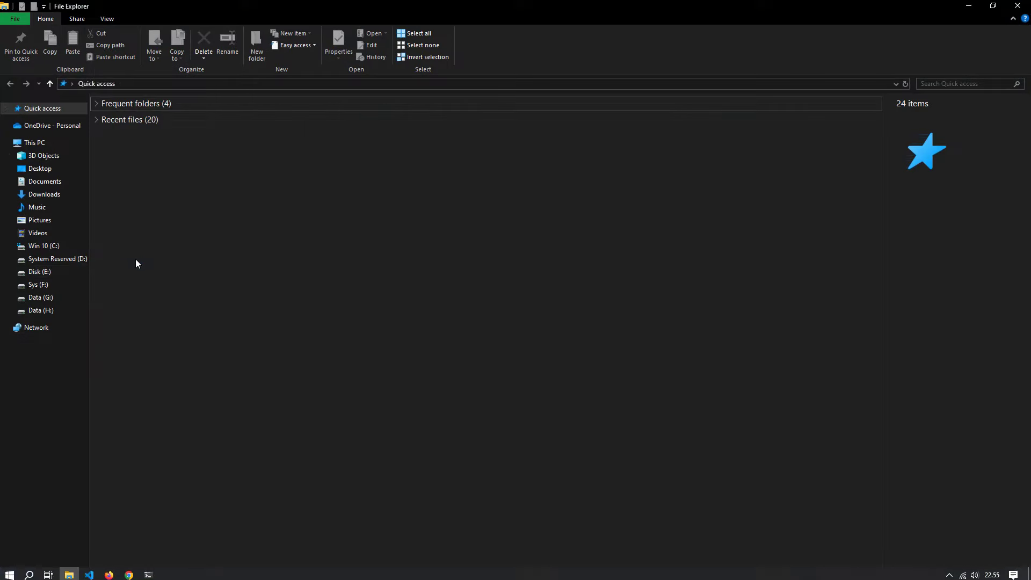
pyautogui.click(40, 285)
pyautogui.click(120, 206)
pyautogui.doubleClick(120, 206)
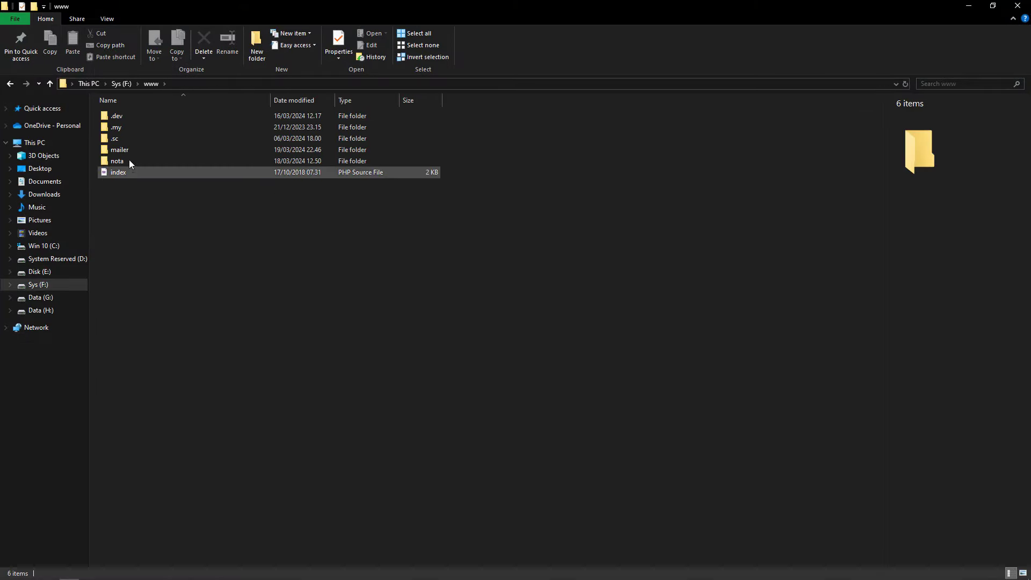
pyautogui.rightClick(129, 150)
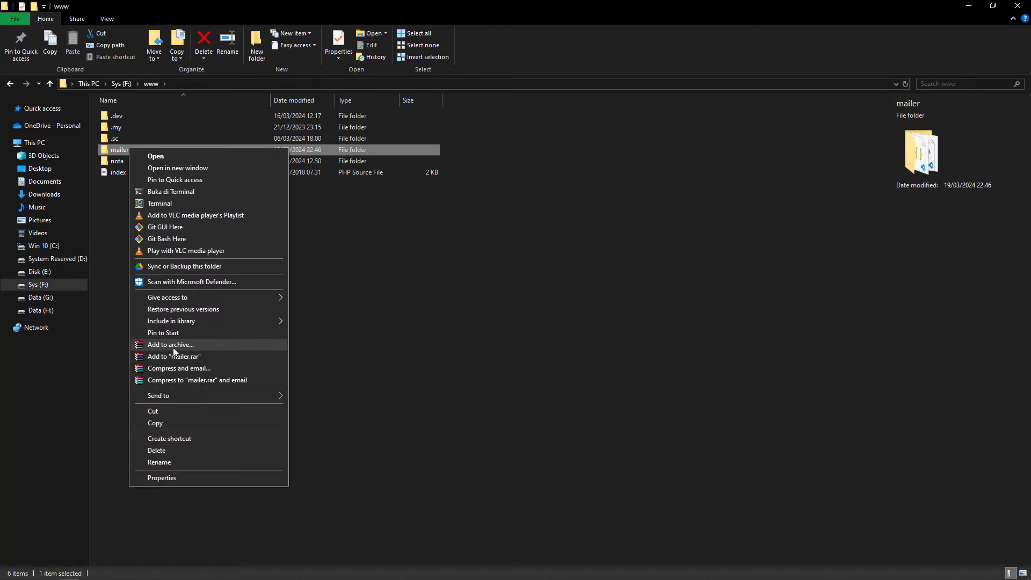
pyautogui.click(193, 345)
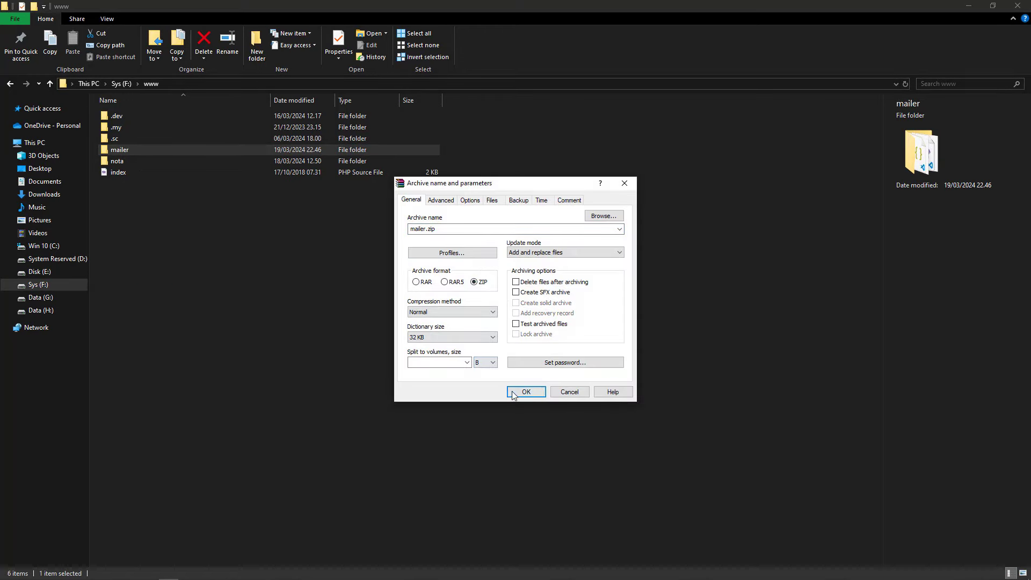
pyautogui.click(527, 392)
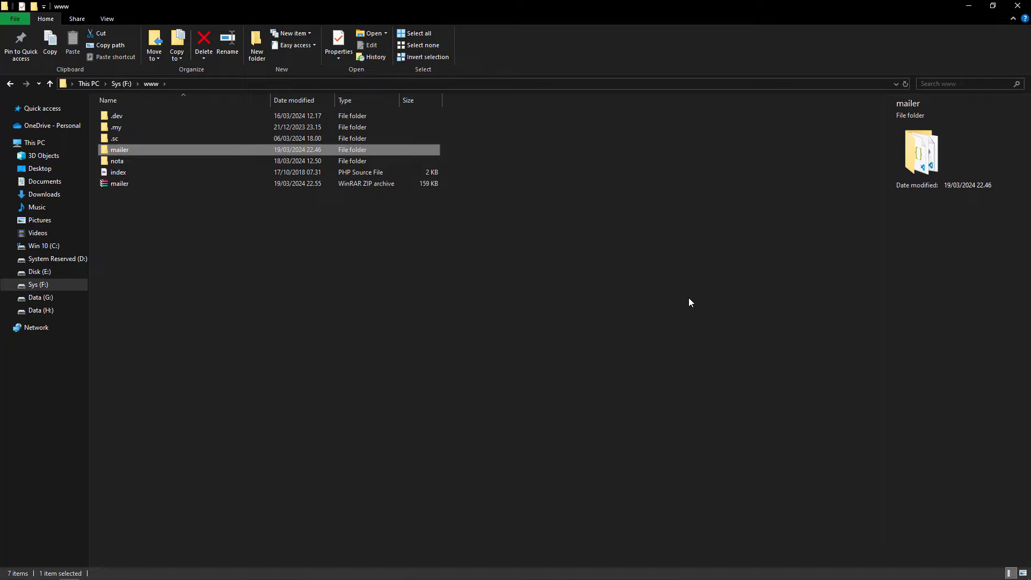
pyautogui.click(332, 249)
pyautogui.hotkey('alt', 'Tab')
# - From the cPanel home, open File Manager's public_html folder and start an upload into it
pyautogui.hotkey('alt', 'Tab')
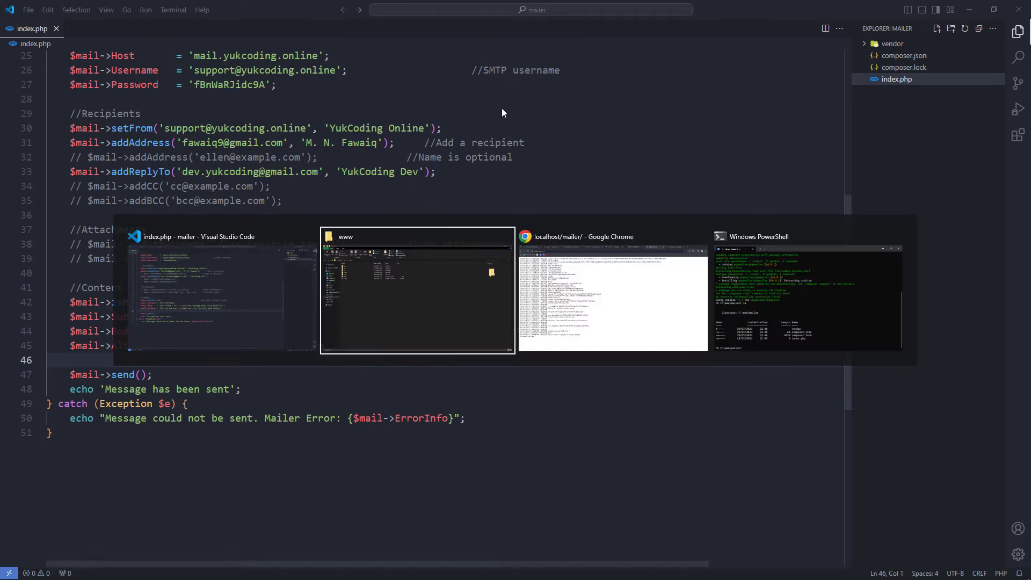
pyautogui.hotkey('alt', 'Tab')
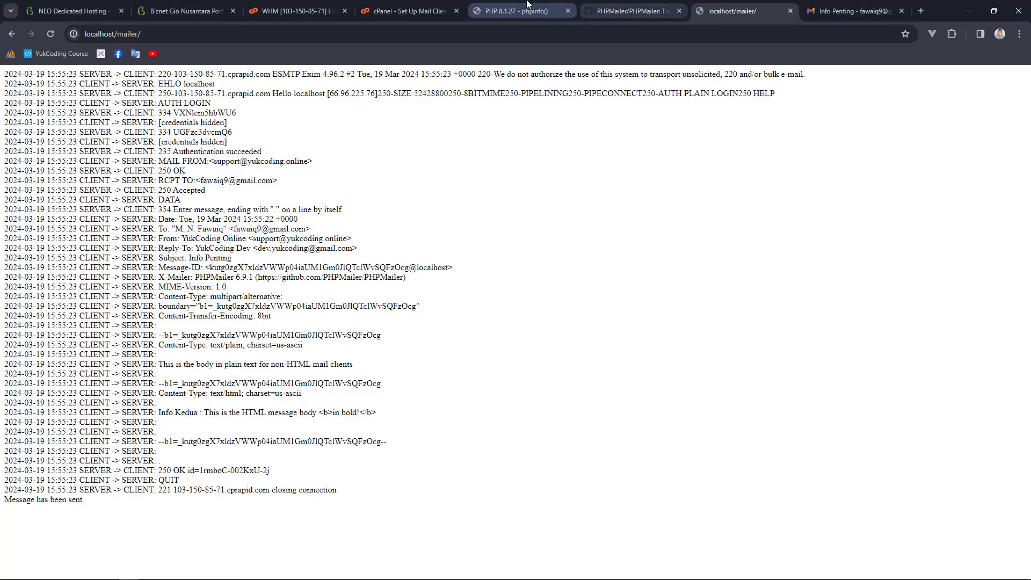
pyautogui.click(408, 11)
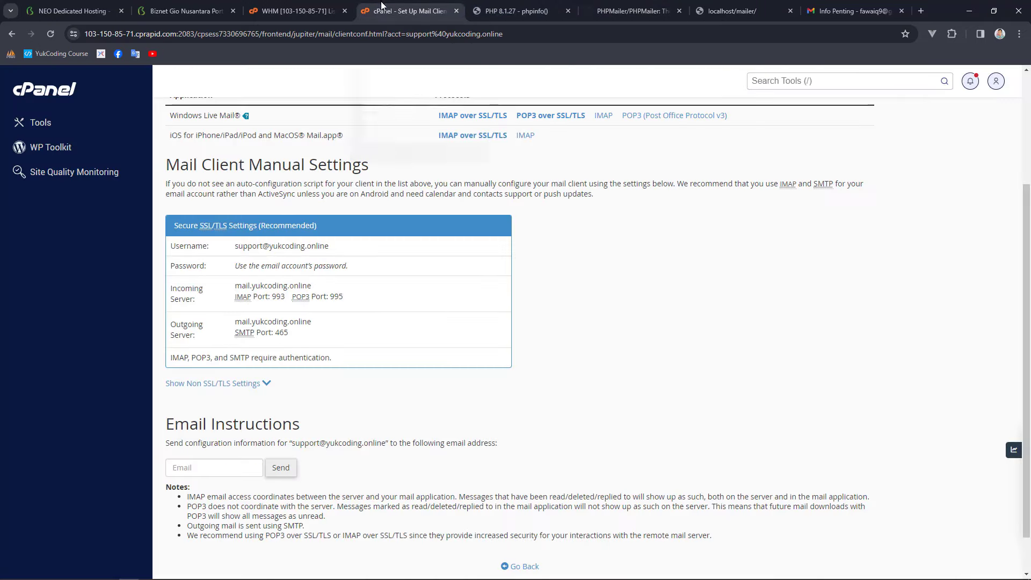
pyautogui.scroll(5, 339, 188)
pyautogui.click(48, 89)
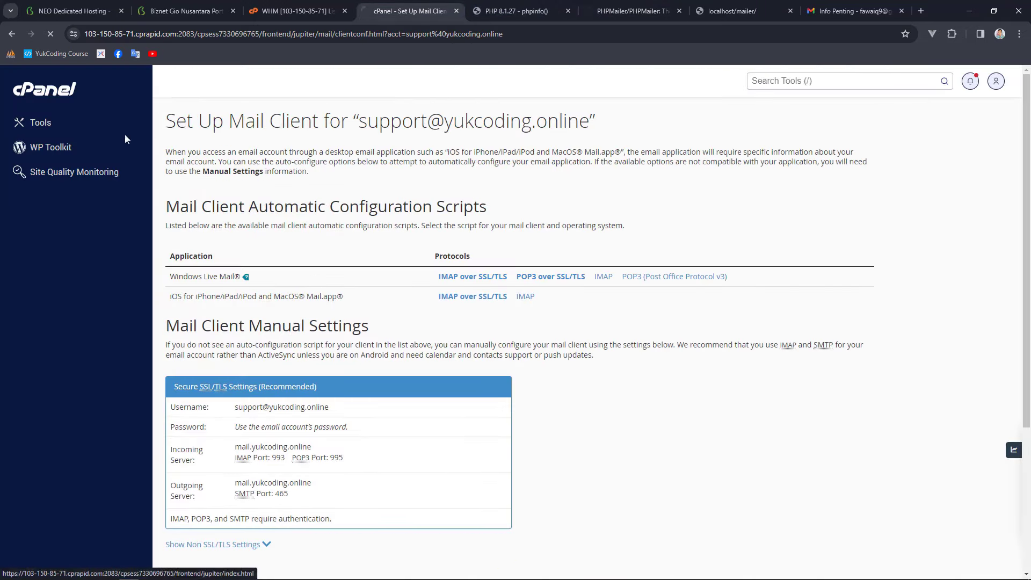
pyautogui.click(228, 411)
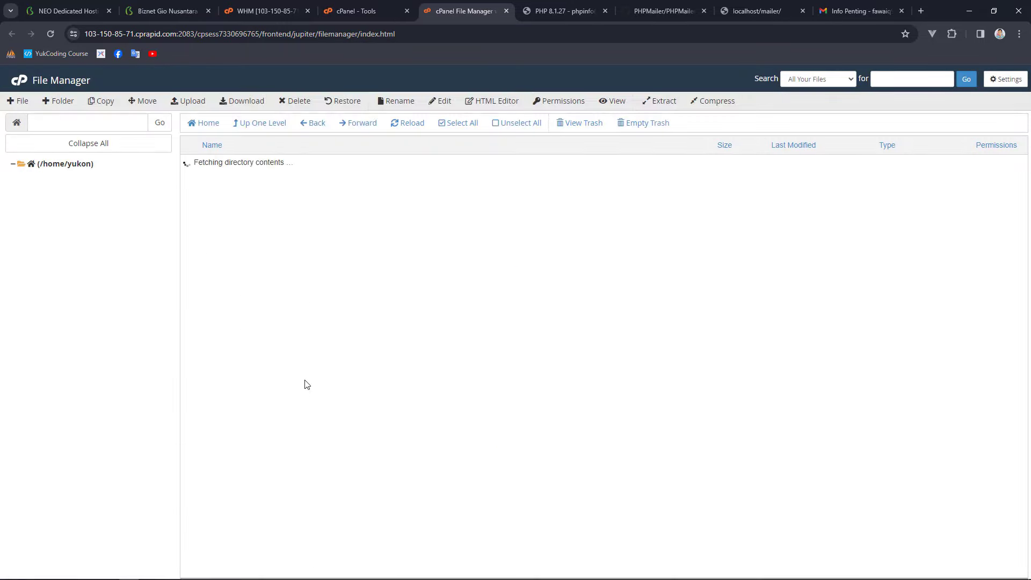
pyautogui.doubleClick(192, 232)
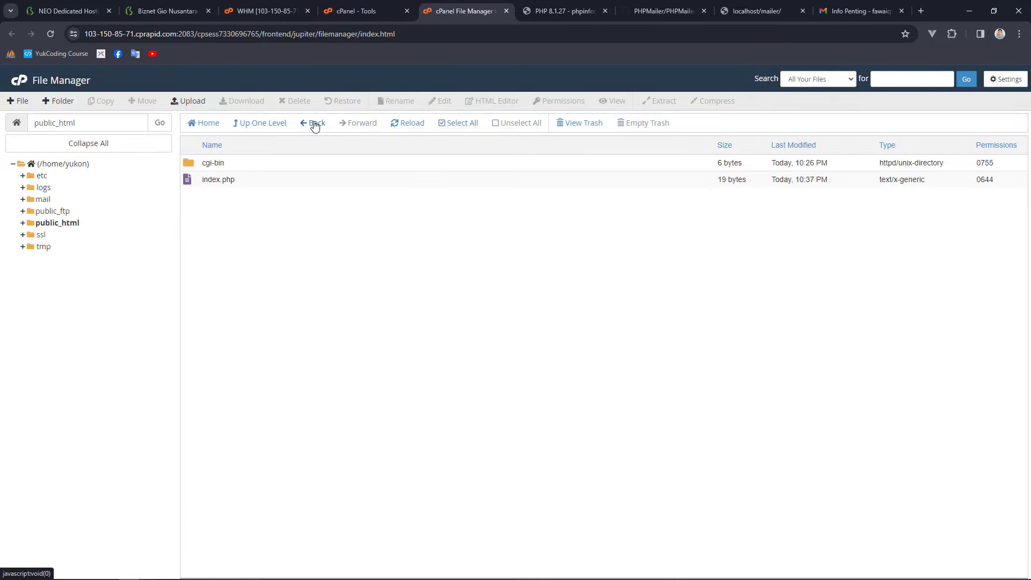
pyautogui.click(193, 104)
pyautogui.hotkey('alt', 'Tab')
pyautogui.hotkey('alt', 'Tab')
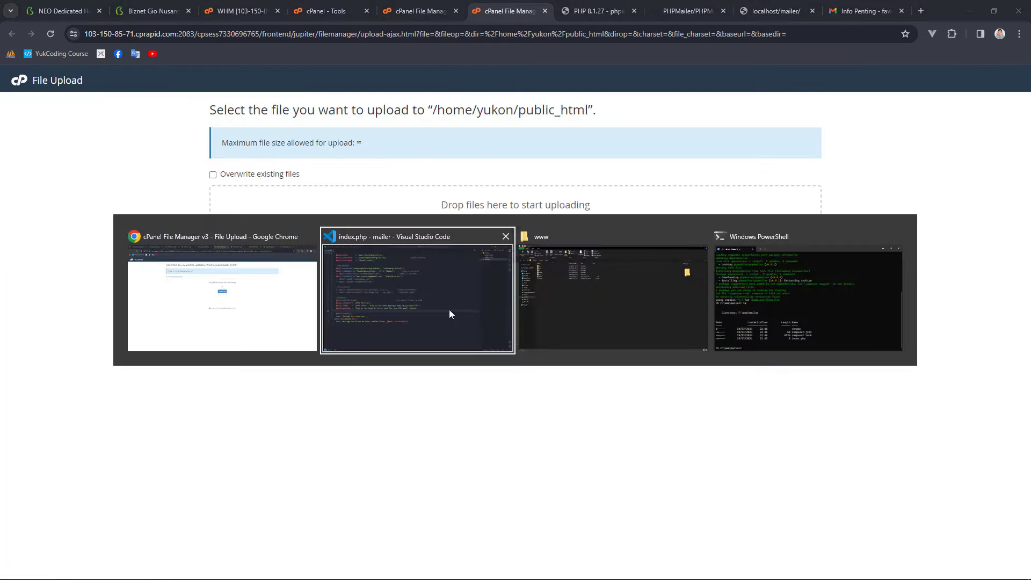
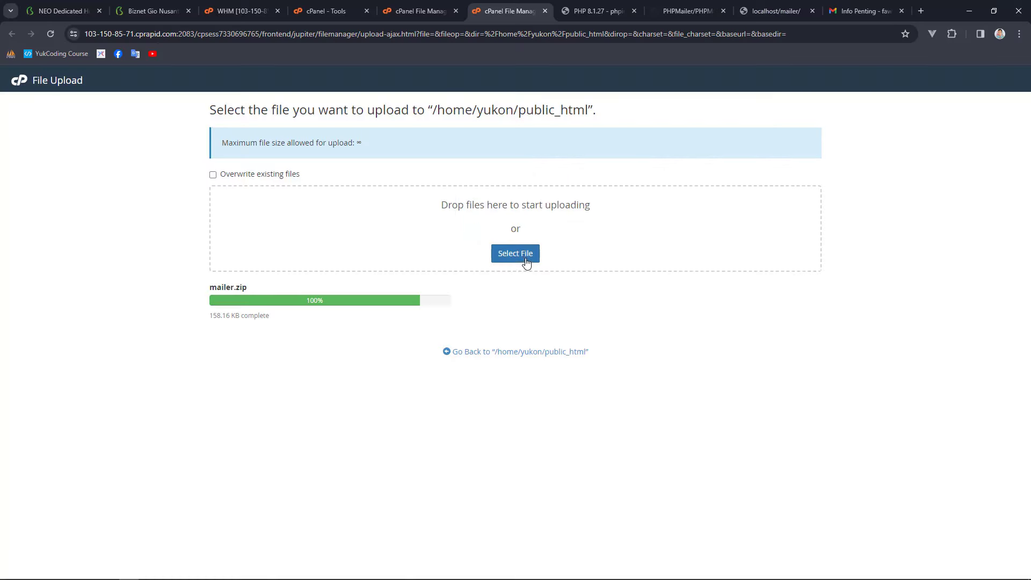
# - Extract mailer.zip into public_html, creating the mailer folder
pyautogui.click(524, 353)
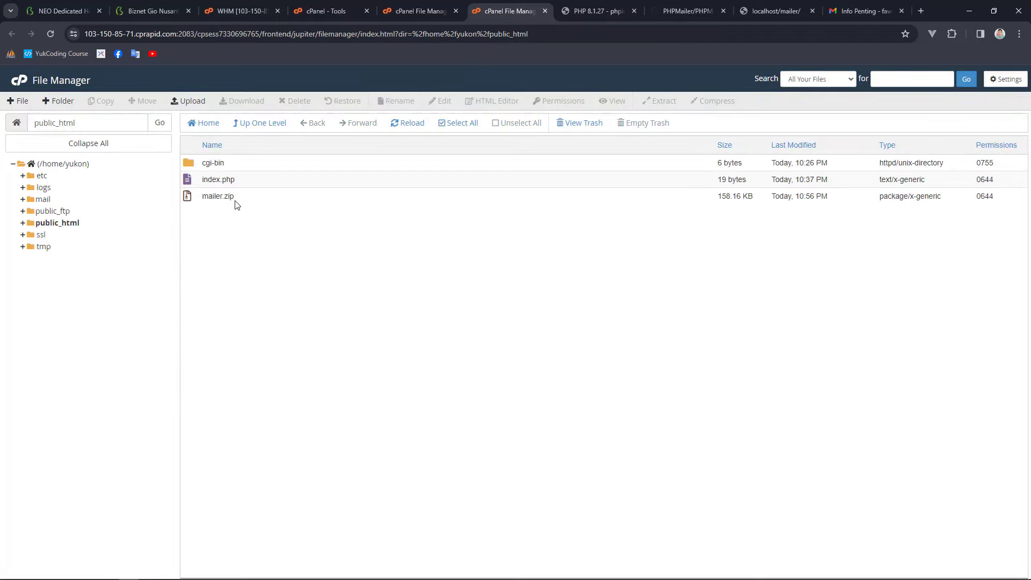
pyautogui.click(246, 200)
pyautogui.rightClick(247, 199)
pyautogui.click(308, 330)
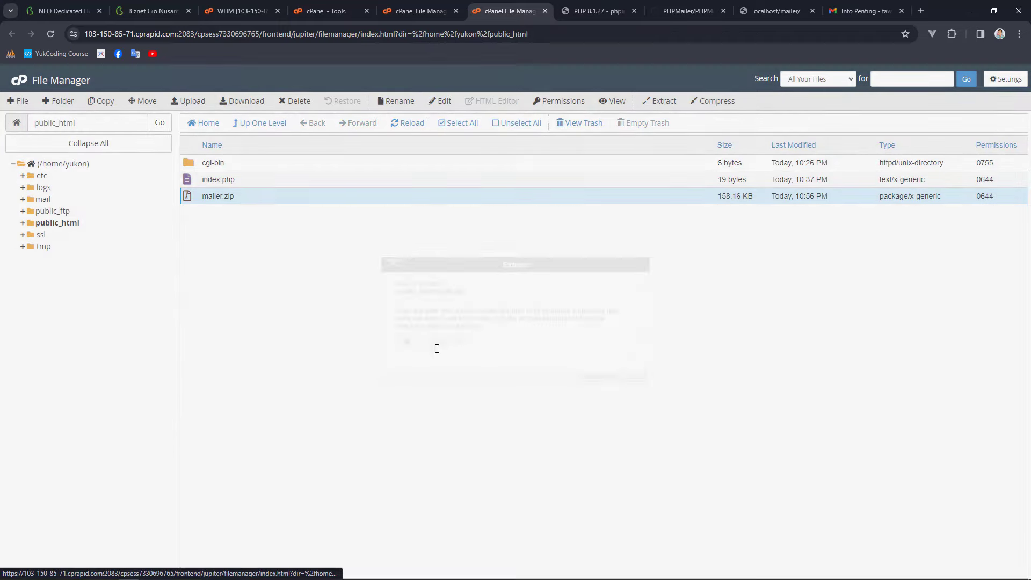
pyautogui.click(591, 378)
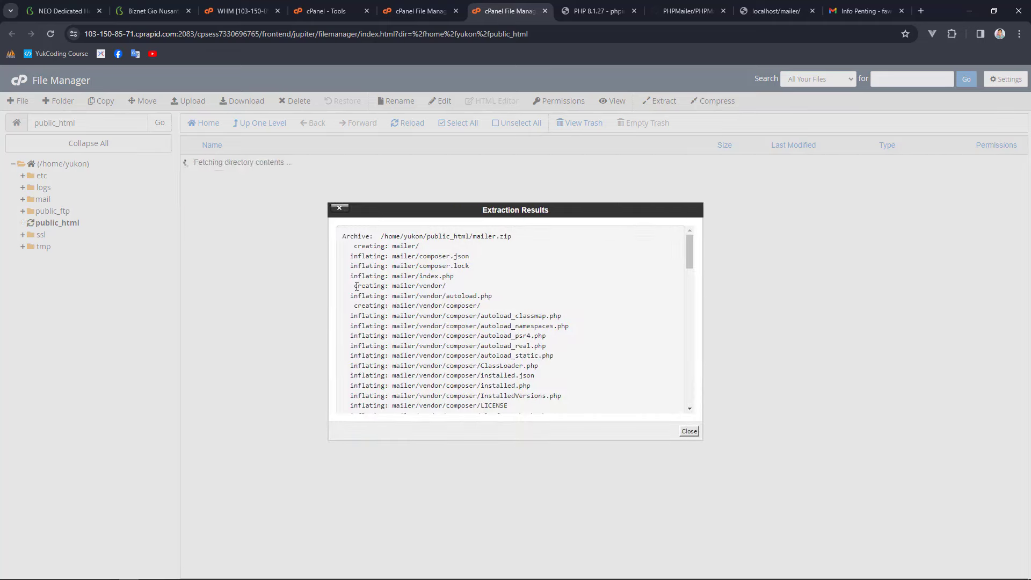
pyautogui.click(693, 432)
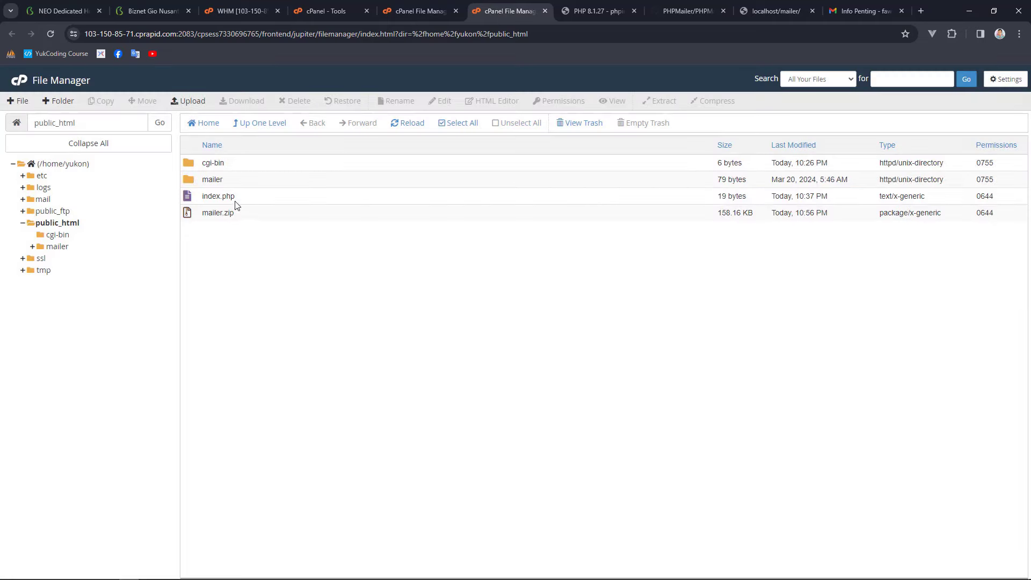
# - Delete mailer.zip and the cgi-bin folder, then check the mailer folder's contents
pyautogui.click(262, 216)
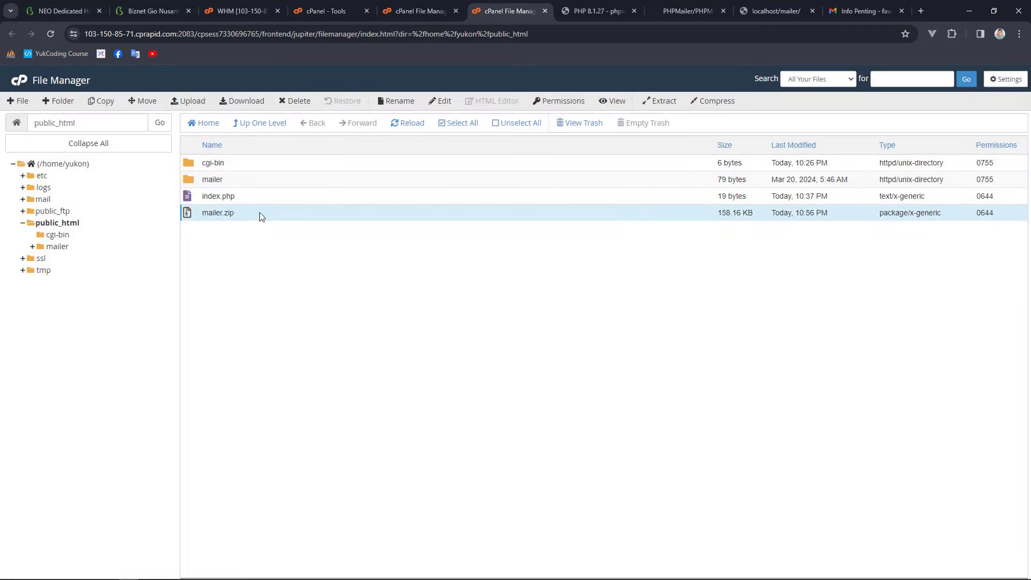
pyautogui.click(299, 102)
pyautogui.click(605, 356)
pyautogui.click(309, 163)
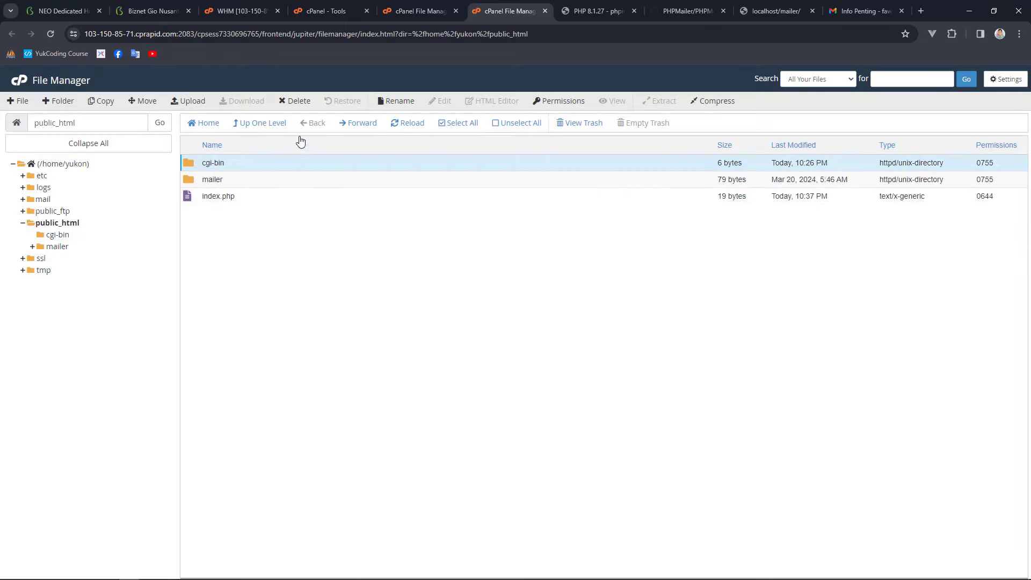
pyautogui.click(301, 101)
pyautogui.click(605, 357)
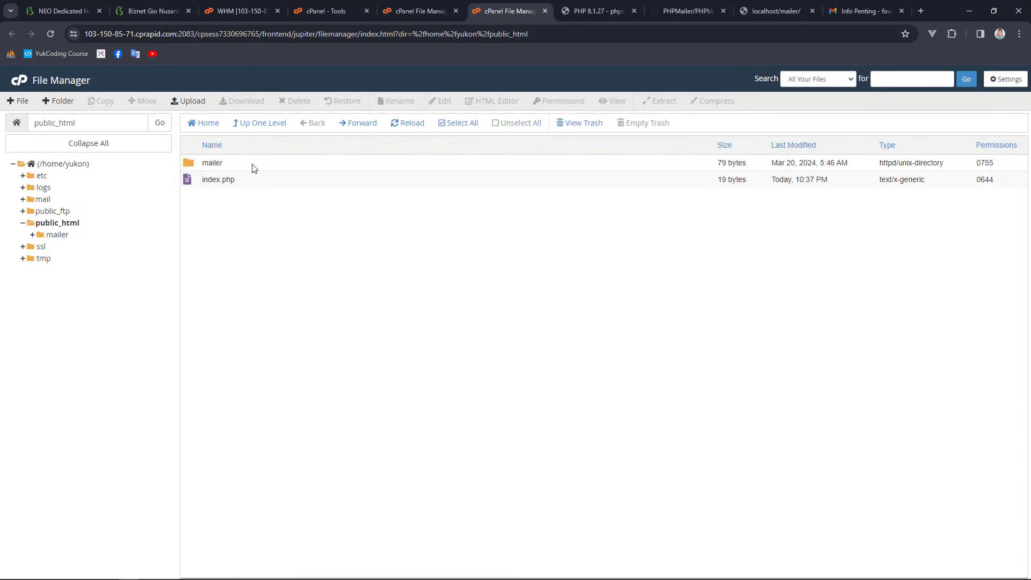
pyautogui.doubleClick(281, 163)
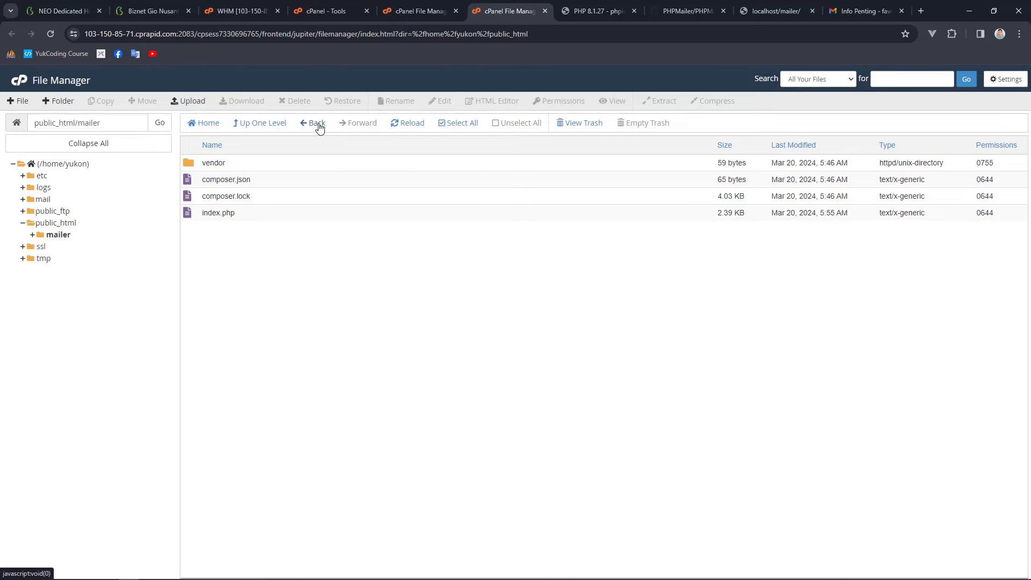
pyautogui.click(315, 124)
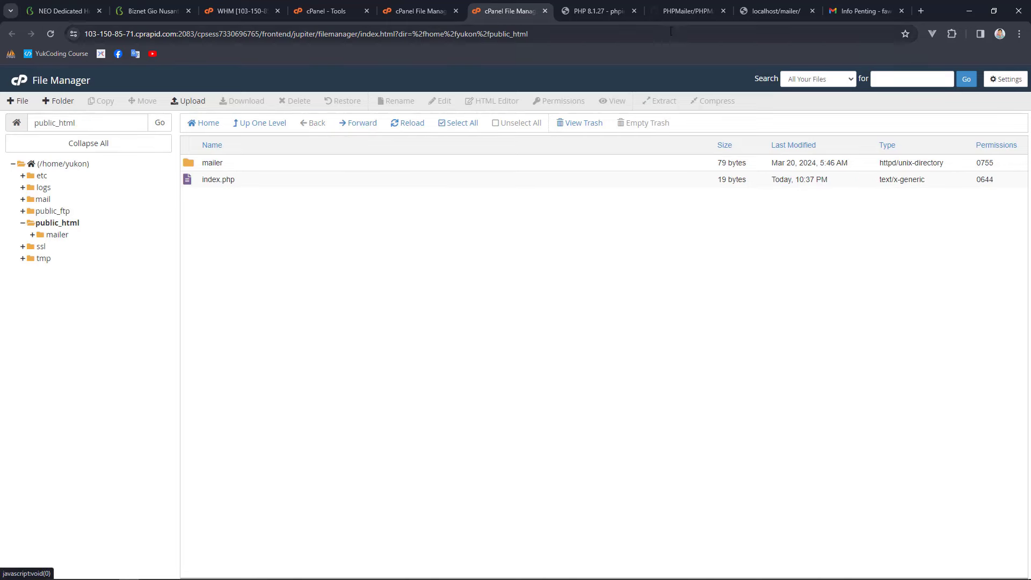
# - Load yukcoding.online/mailer in the phpinfo tab to send the test email
pyautogui.click(597, 10)
pyautogui.click(215, 34)
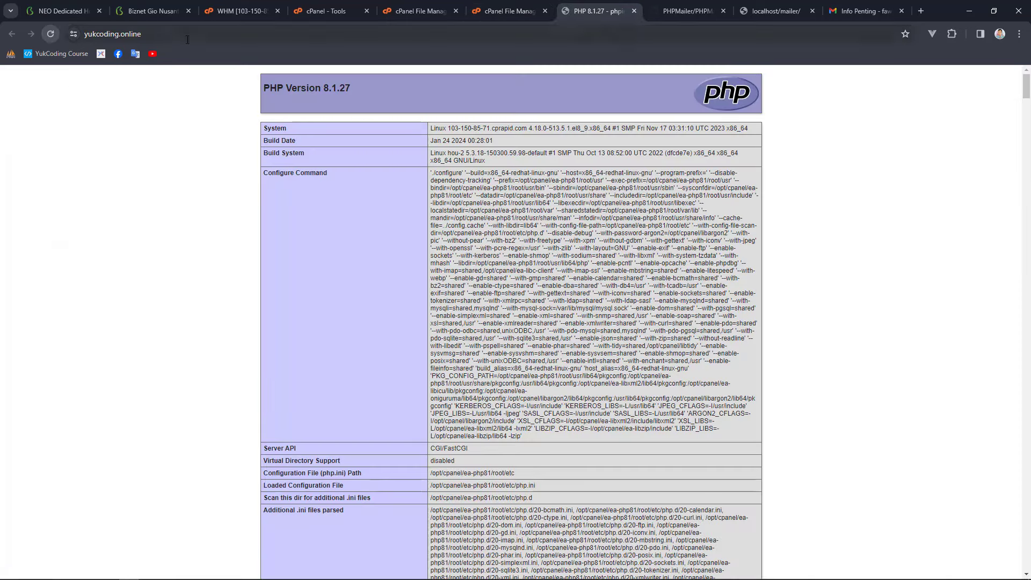
pyautogui.press('End')
pyautogui.write('/')
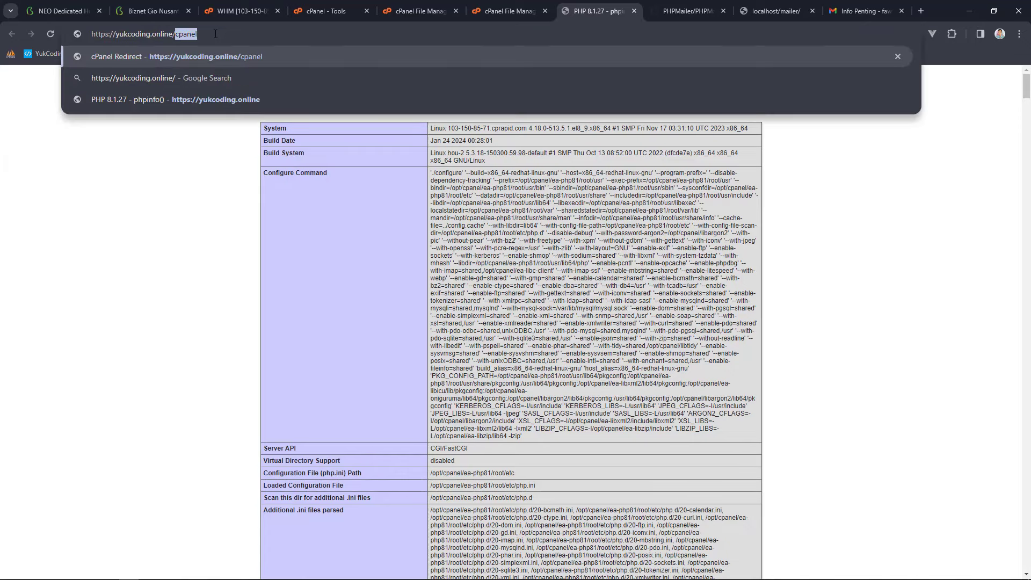
pyautogui.write('mailer')
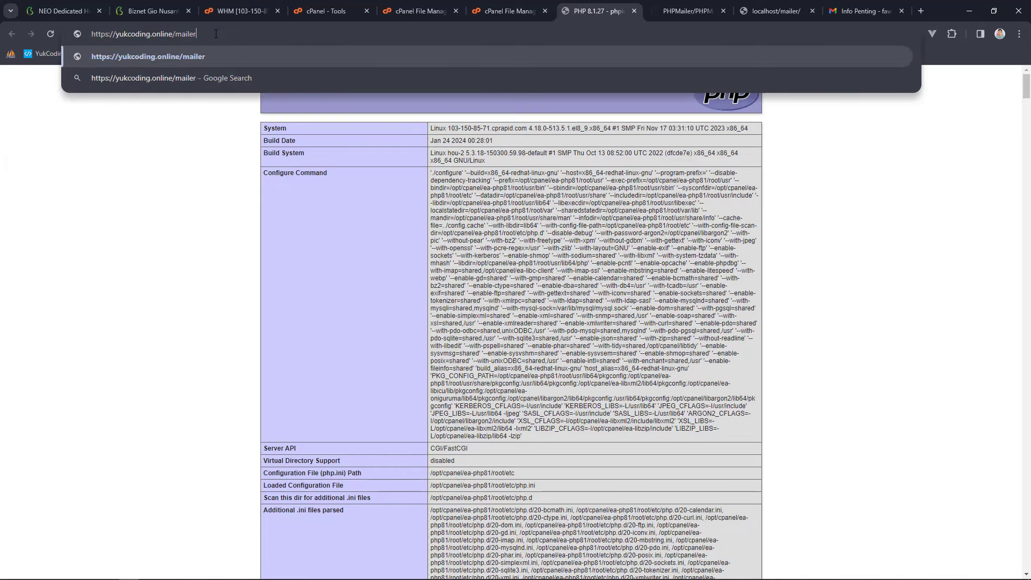
pyautogui.press('Return')
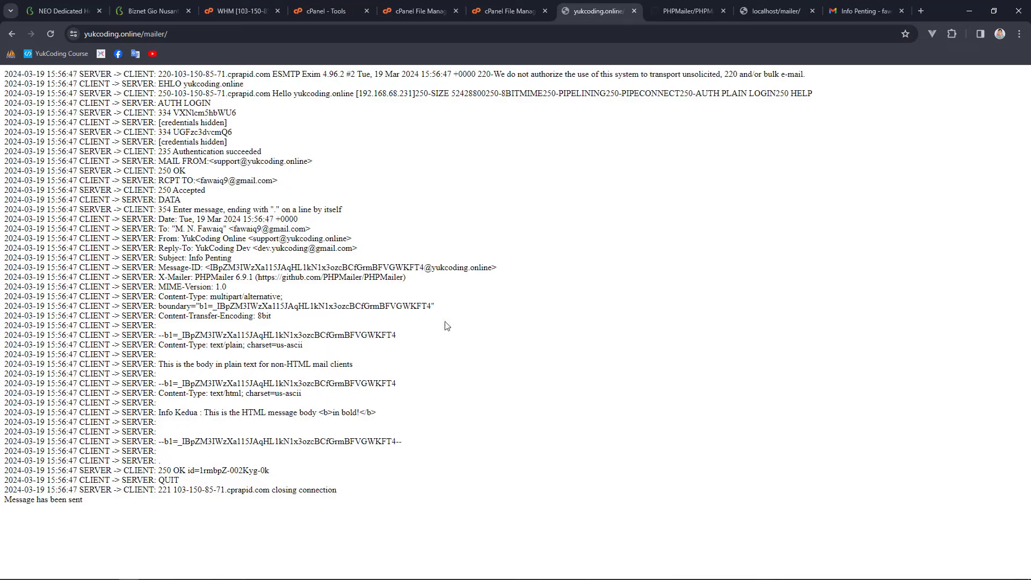
# - Check Gmail's Spam folder, then reload the mailer page to send another test email
pyautogui.click(863, 6)
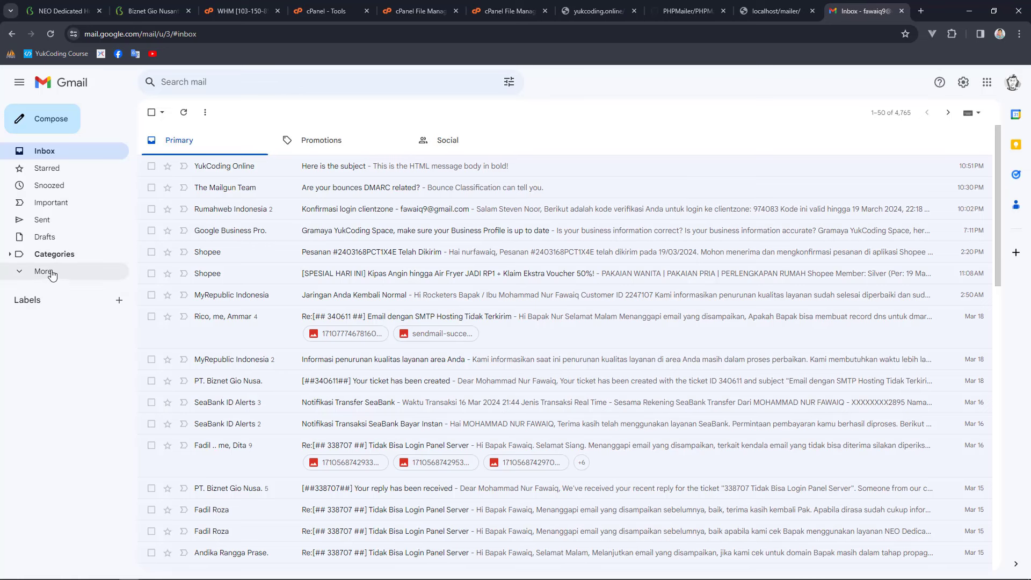
pyautogui.click(51, 273)
pyautogui.click(51, 338)
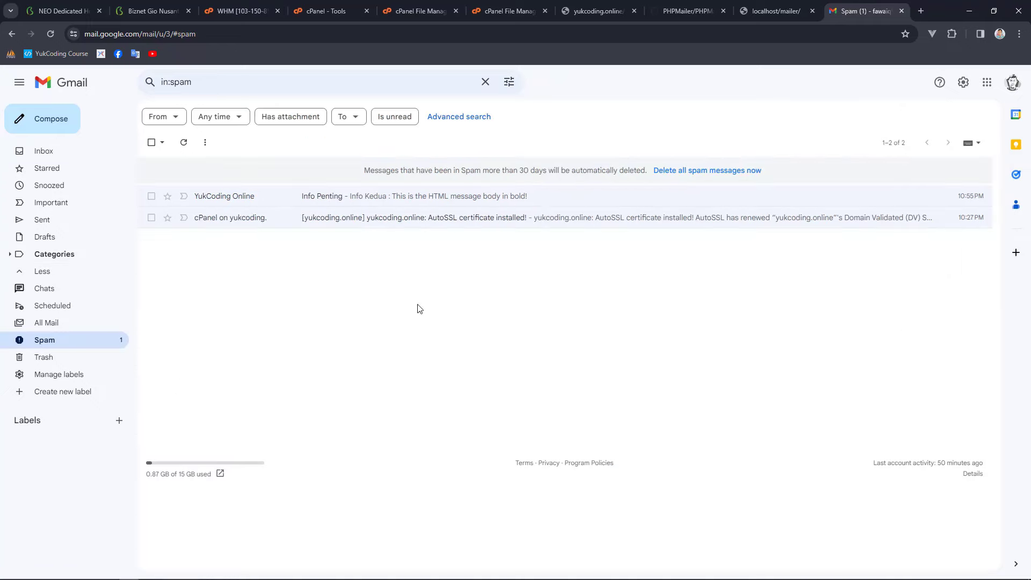
pyautogui.click(456, 11)
pyautogui.click(511, 11)
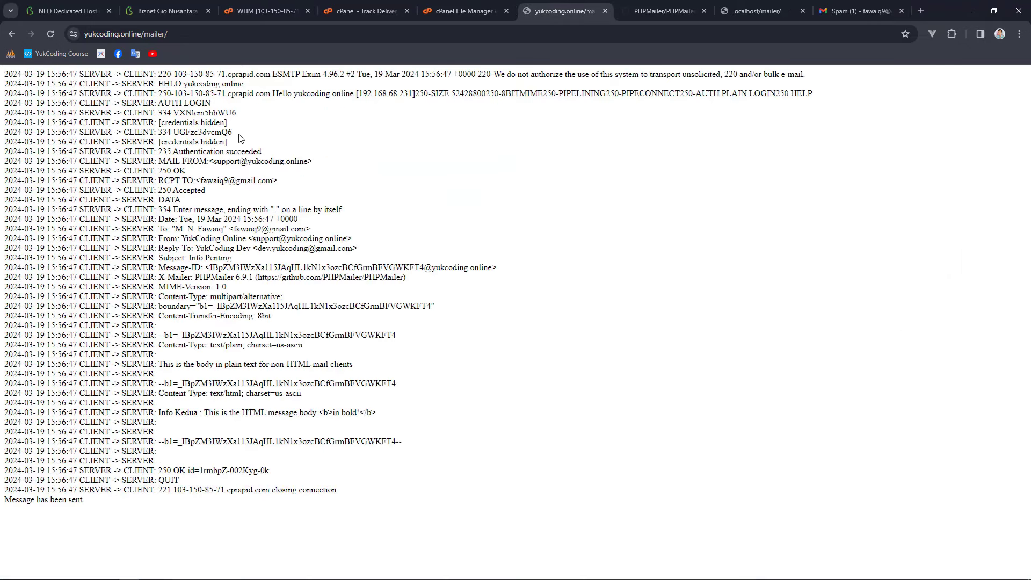
pyautogui.click(50, 34)
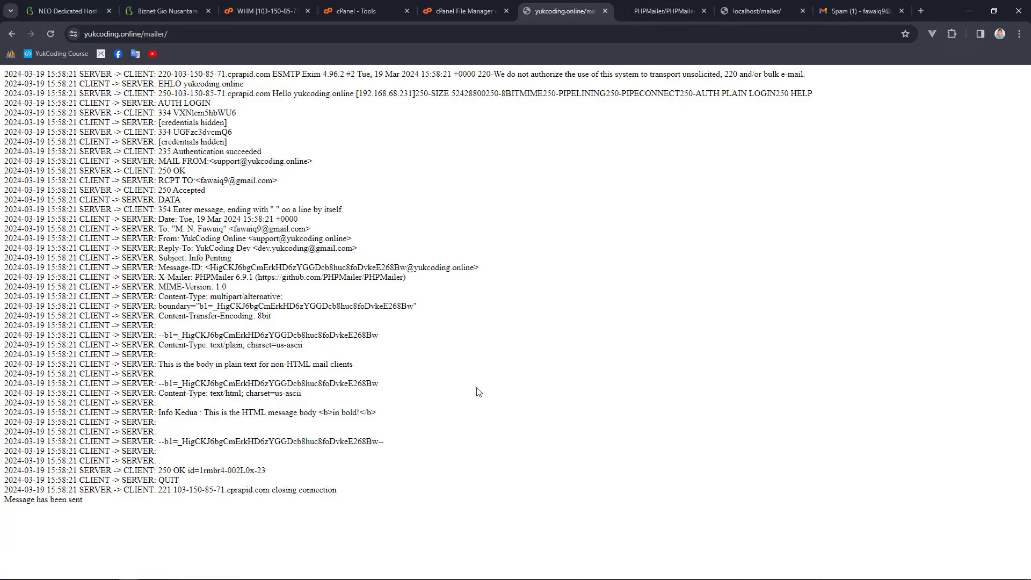
# - Mark the Info Penting conversation as not spam and confirm it reaches the inbox
pyautogui.click(848, 10)
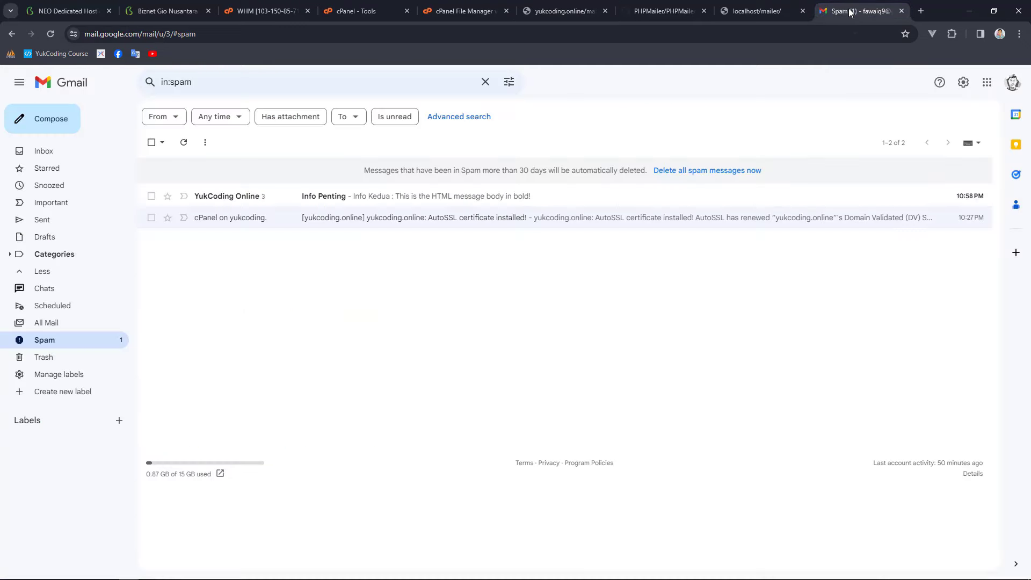
pyautogui.click(361, 201)
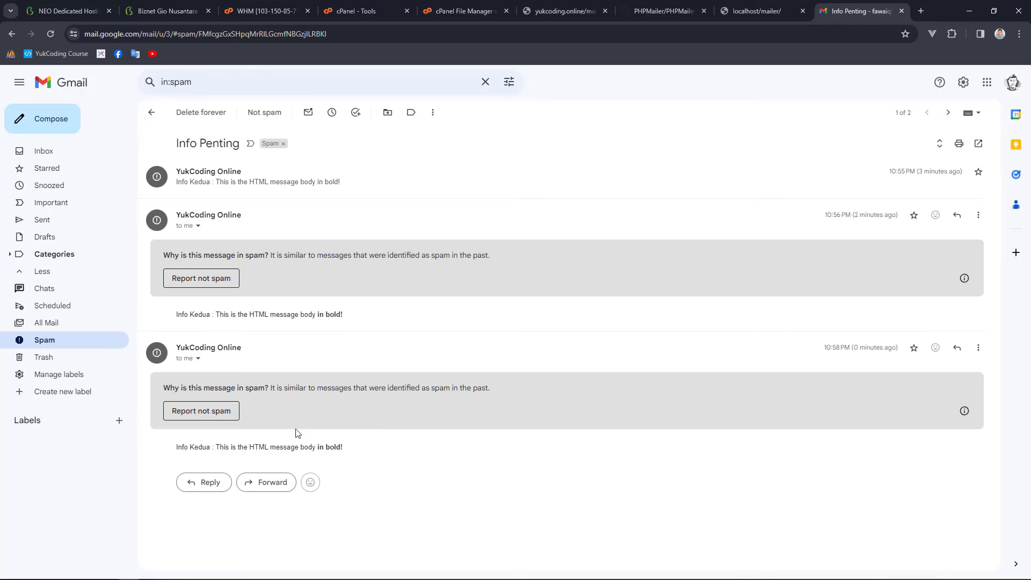
pyautogui.click(264, 114)
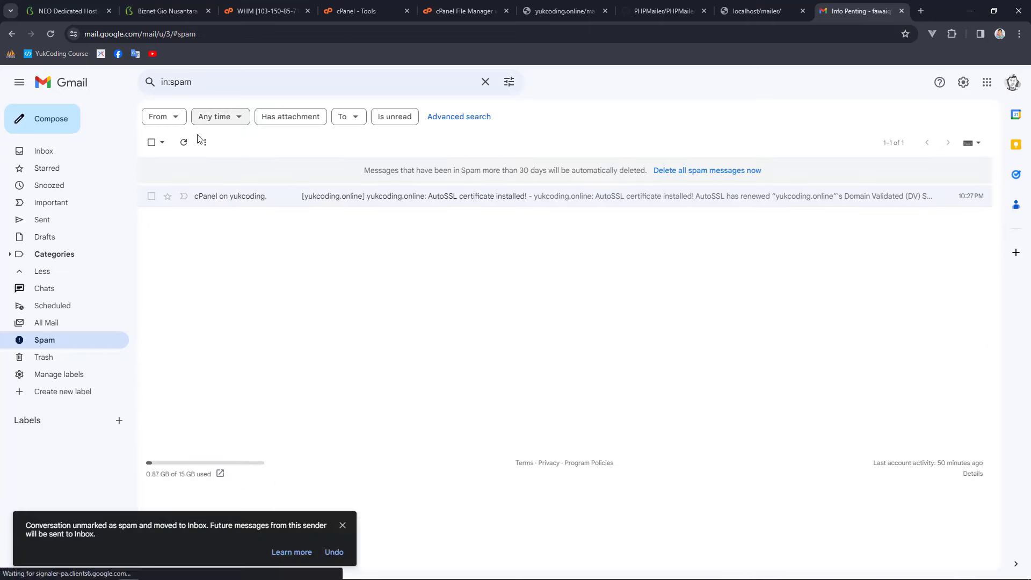
pyautogui.click(41, 151)
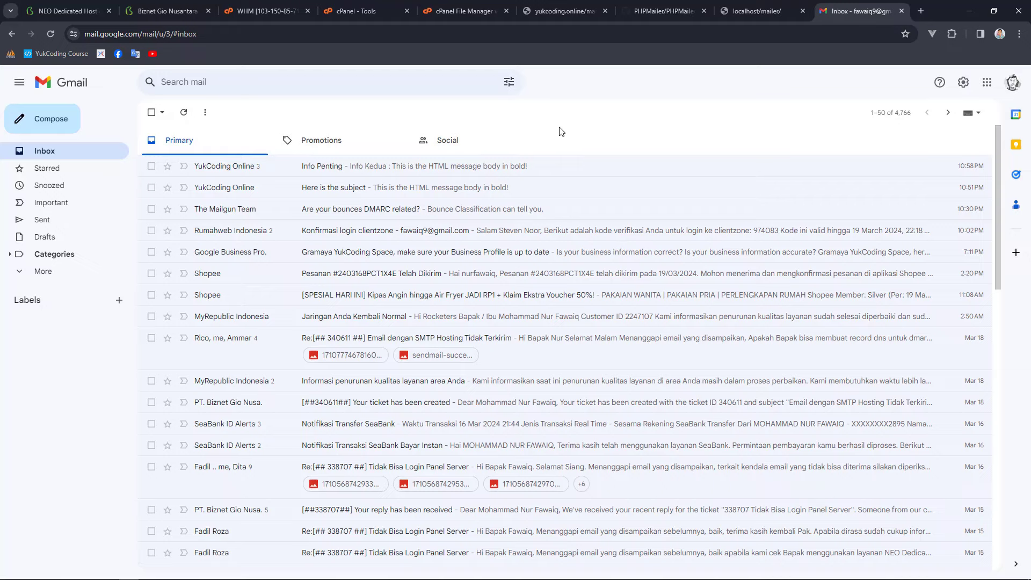
pyautogui.click(371, 12)
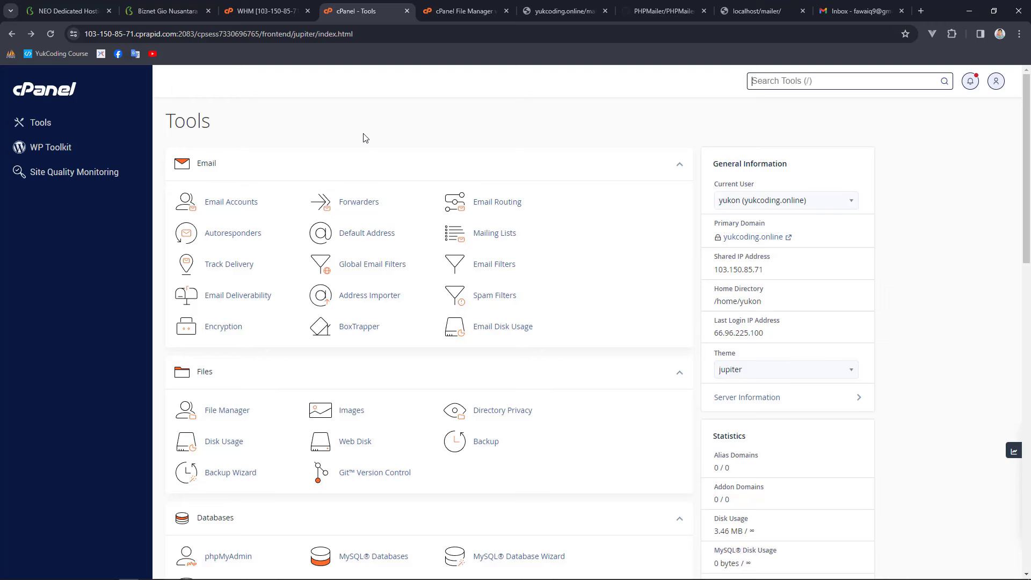
# - Browse the Biznet Gio login, WHM List Accounts and cPanel Tools tabs, ending on NEO Dedicated Hosting
pyautogui.click(156, 11)
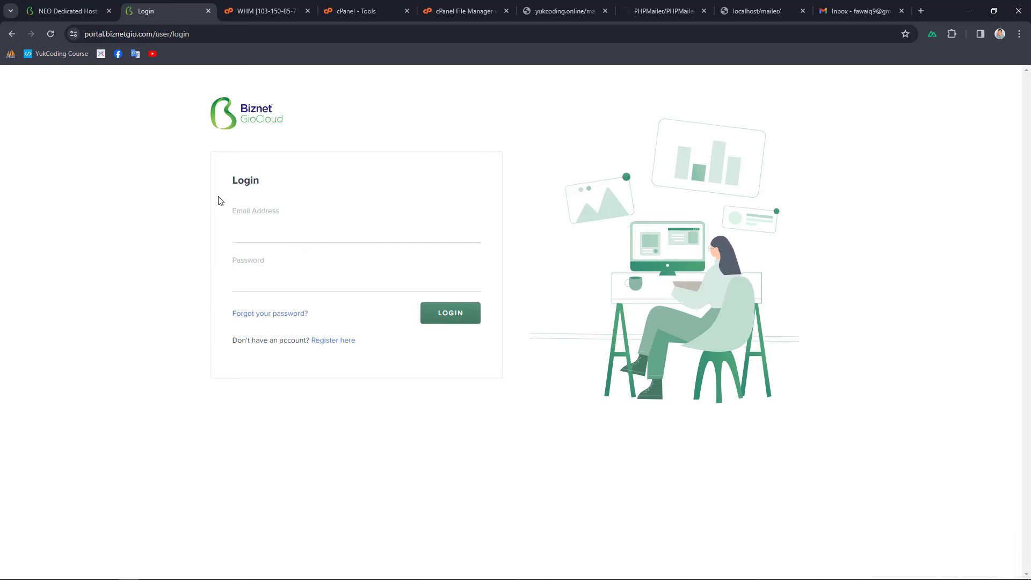
pyautogui.click(68, 6)
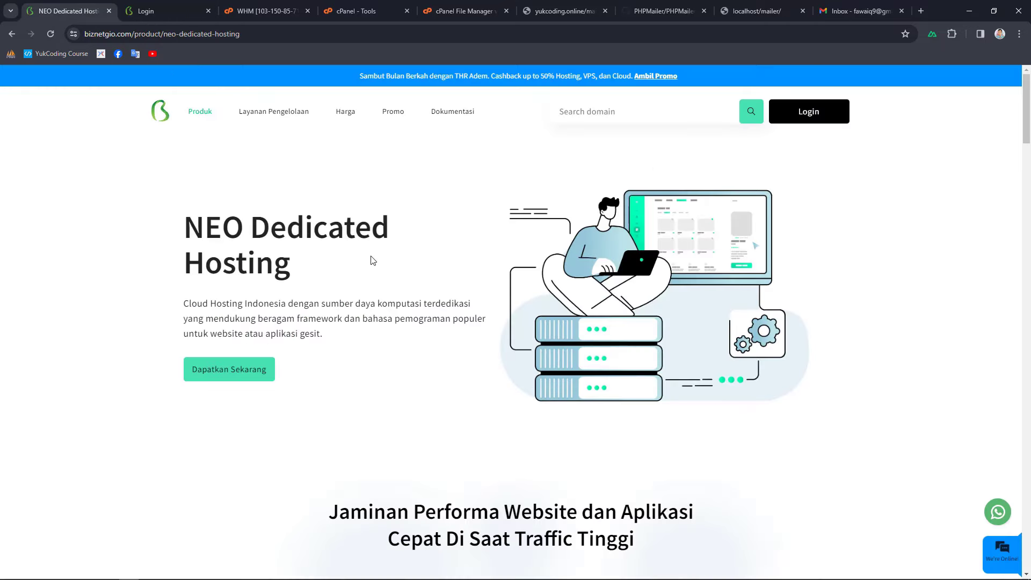
pyautogui.click(269, 12)
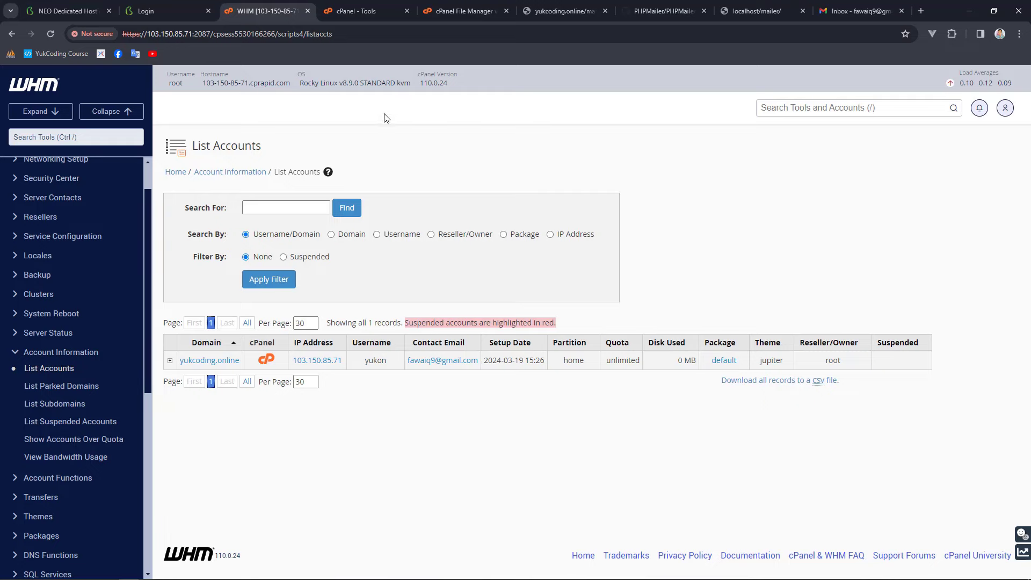
pyautogui.click(371, 11)
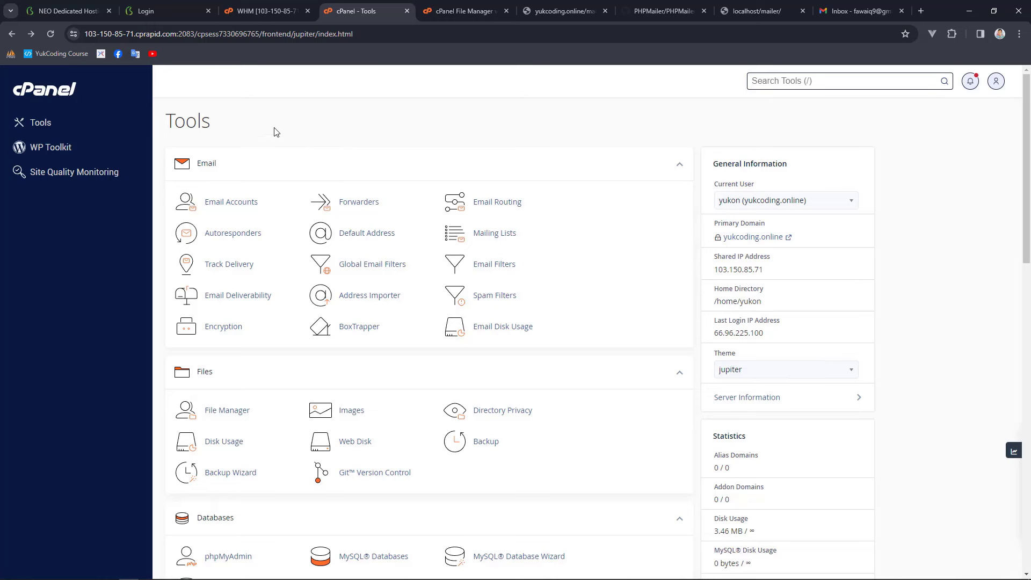
pyautogui.click(67, 10)
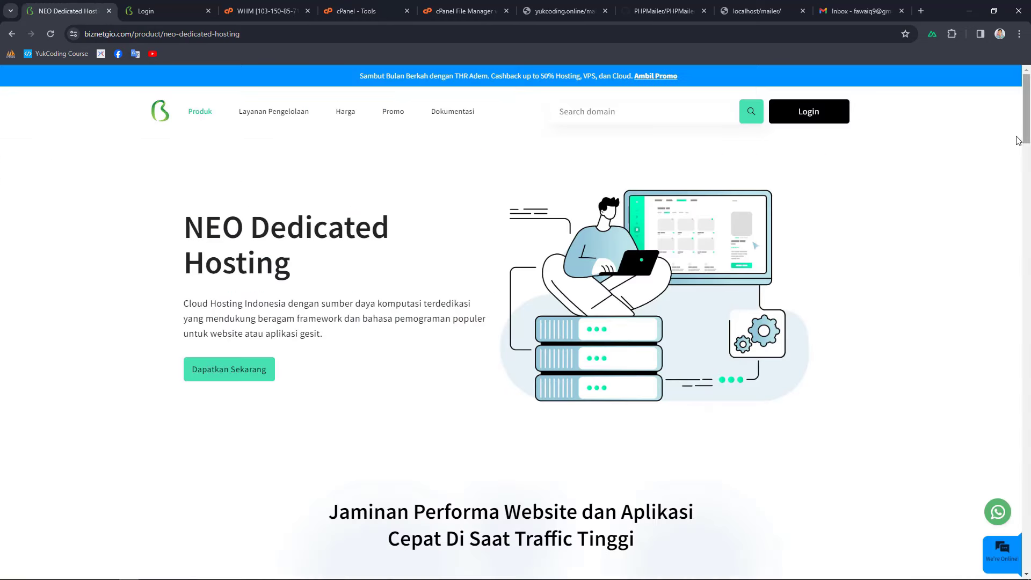